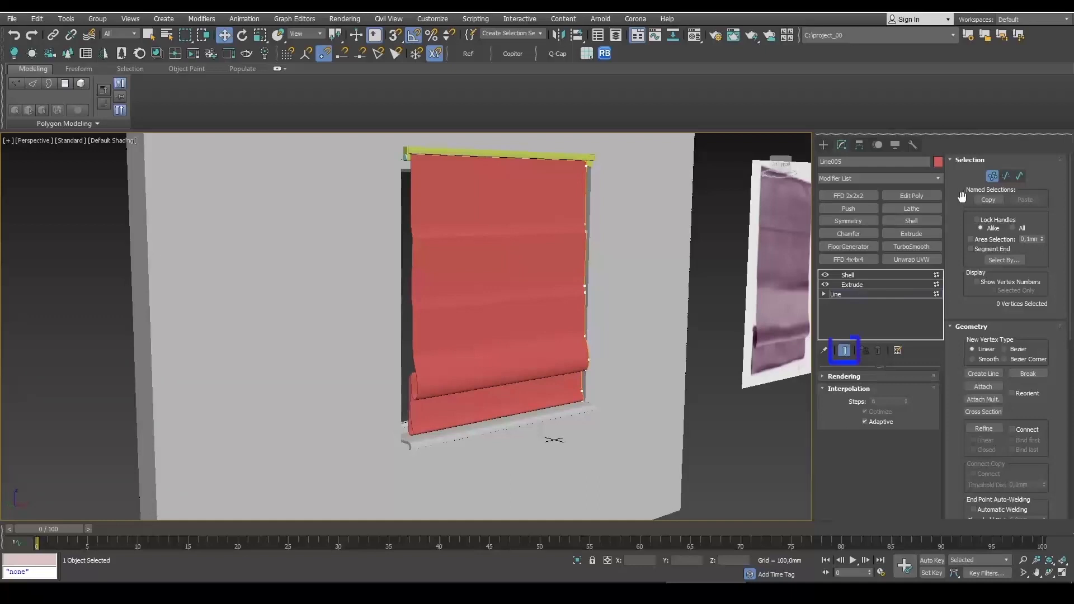
- Raise the vertices of the blind's side profile line to shorten the red Roman blind
mouse_move(565, 285)
left_mouse_down()
mouse_move(587, 226)
mouse_move(573, 269)
left_mouse_up()
scroll(577, 274, "up", 5)
left_click_drag(602, 314, 616, 249)
scroll(615, 249, "down", 5)
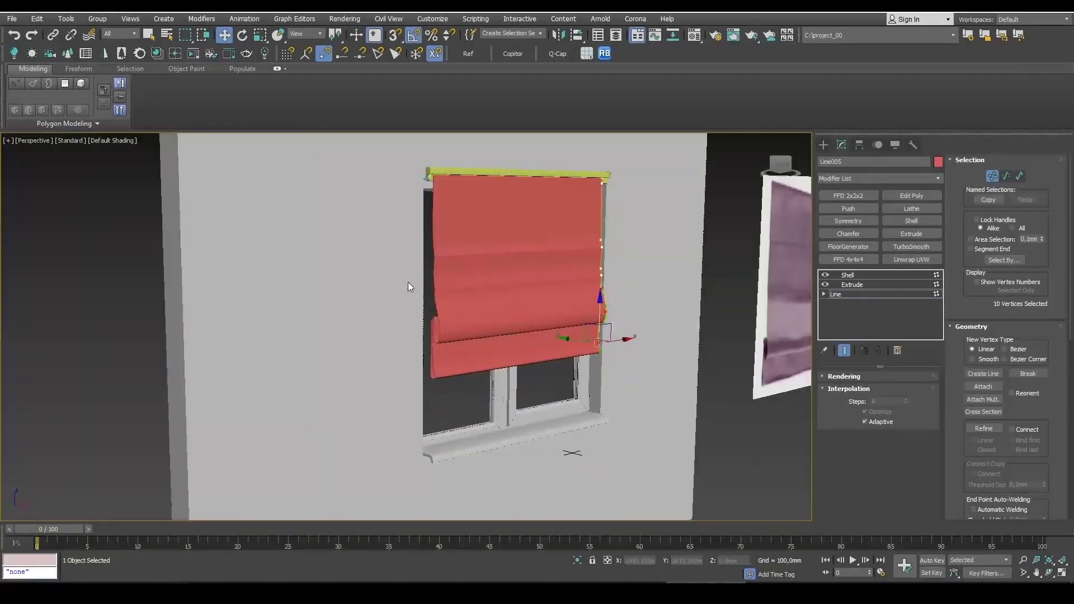
left_click_drag(394, 242, 394, 237)
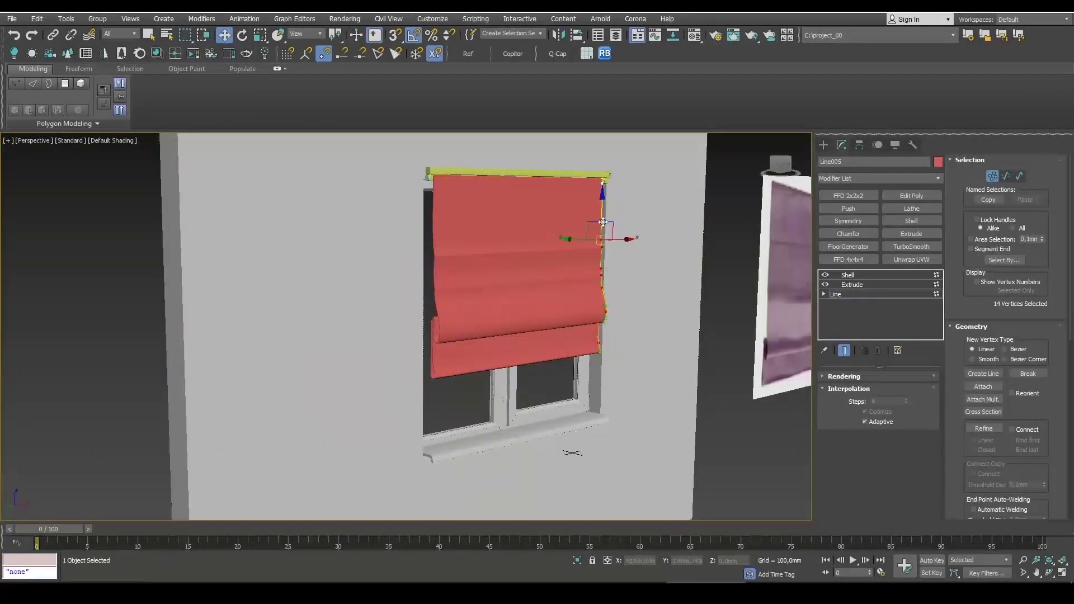
left_click_drag(602, 205, 602, 204)
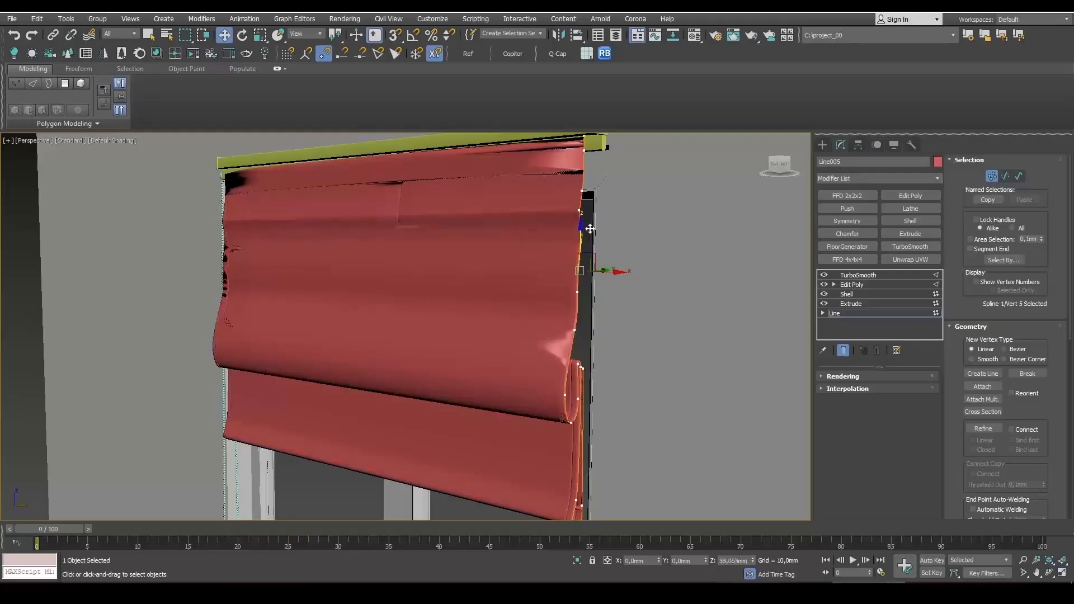
- Shift a vertex on the side profile of the smoothed blind, then select and move a group of lower profile vertices
left_click_drag(585, 235, 587, 238)
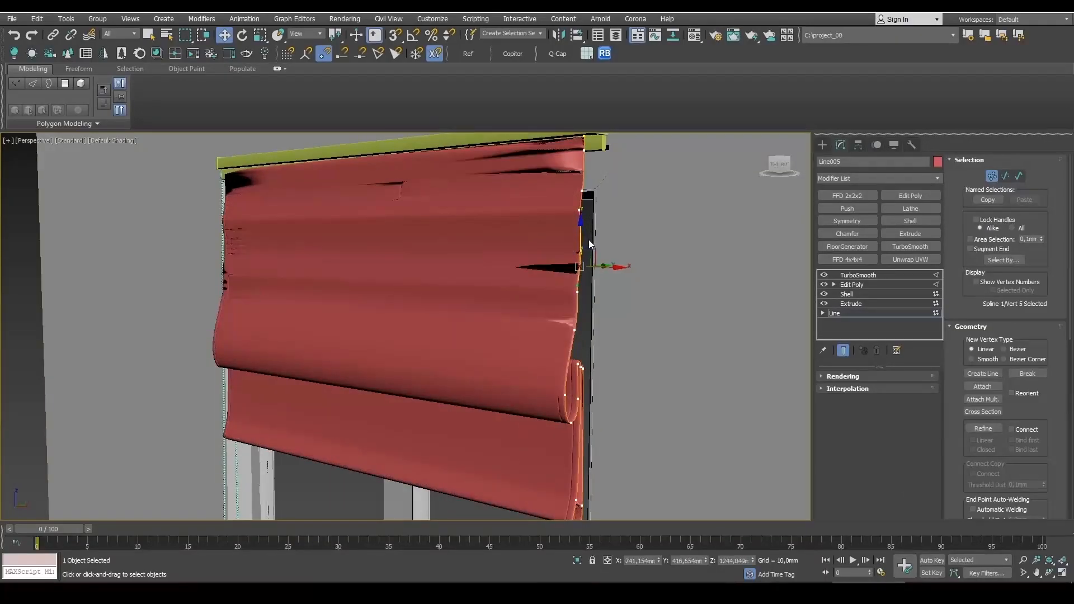
scroll(589, 241, "down", 3)
mouse_move(619, 348)
middle_mouse_down("alt")
mouse_move(592, 342)
mouse_move(631, 345)
middle_mouse_up("alt")
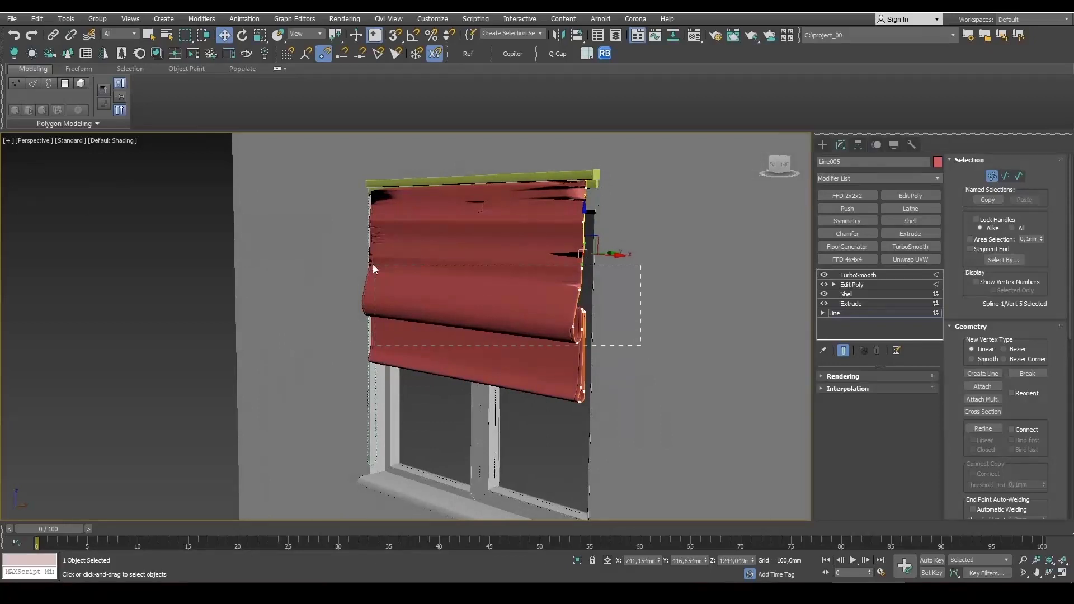
left_click_drag(373, 268, 374, 269)
left_click_drag(581, 236, 593, 256)
- Undo the vertex moves on the blind's profile
key("ctrl+z")
scroll(593, 284, "up", 4)
key("ctrl+z")
key("ctrl+z")
key("ctrl+z")
key("ctrl+z")
scroll(588, 354, "down", 4)
middle_click_drag(537, 372, 594, 378, "alt")
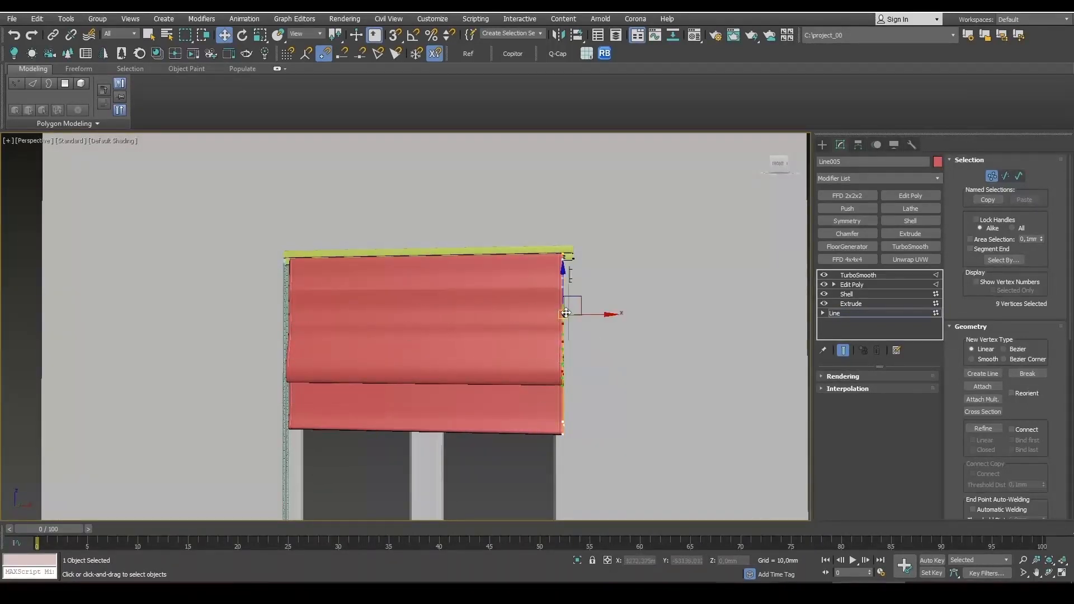
middle_click_drag(570, 310, 576, 328, "alt")
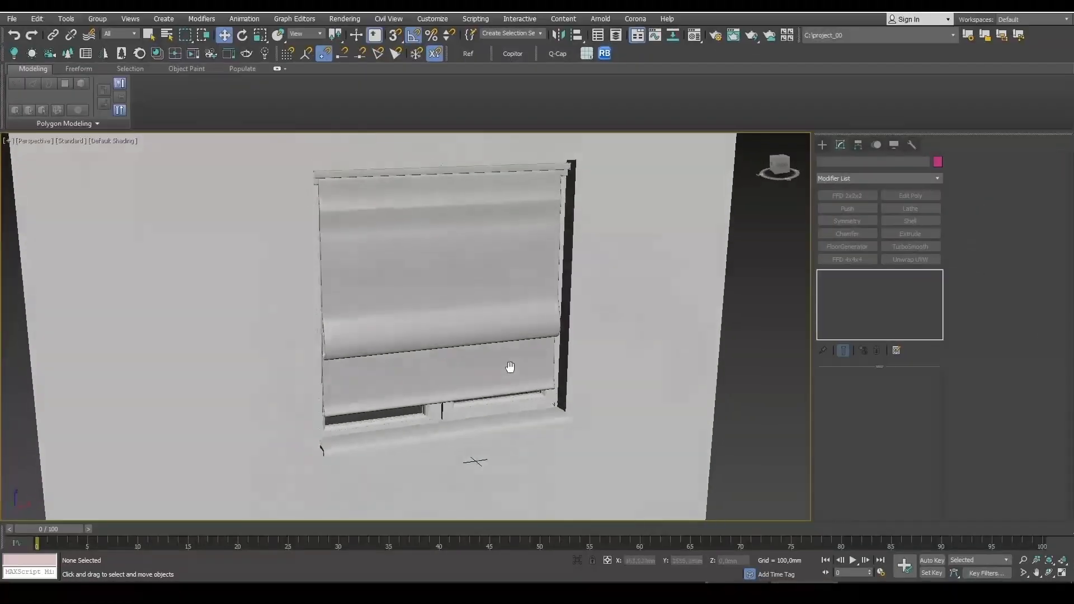
- Delete the Roman blind object from the window
middle_click_drag(510, 367, 512, 368, "alt")
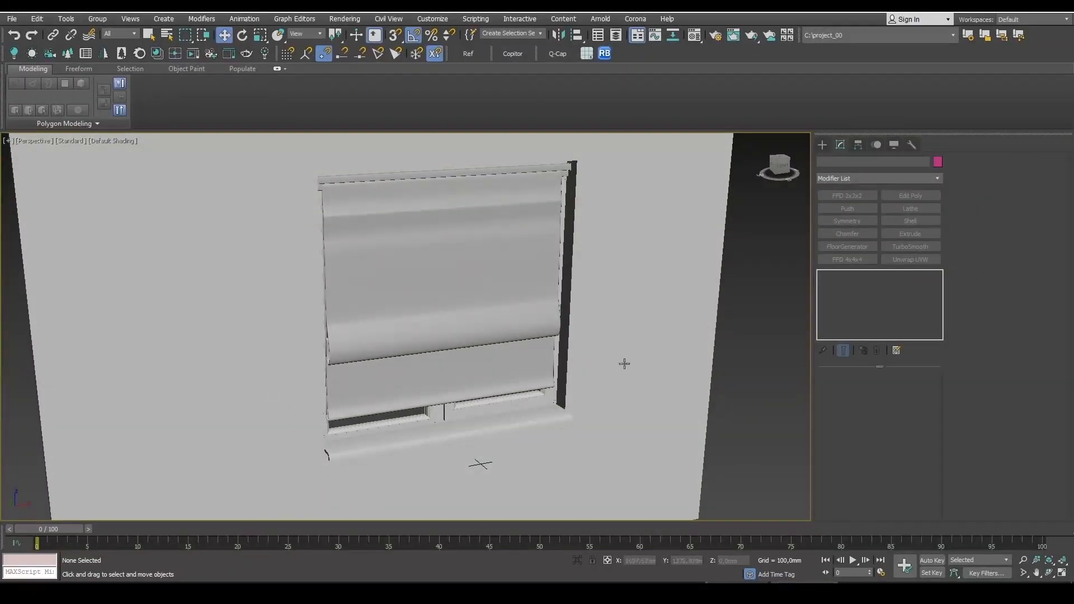
left_click(529, 325)
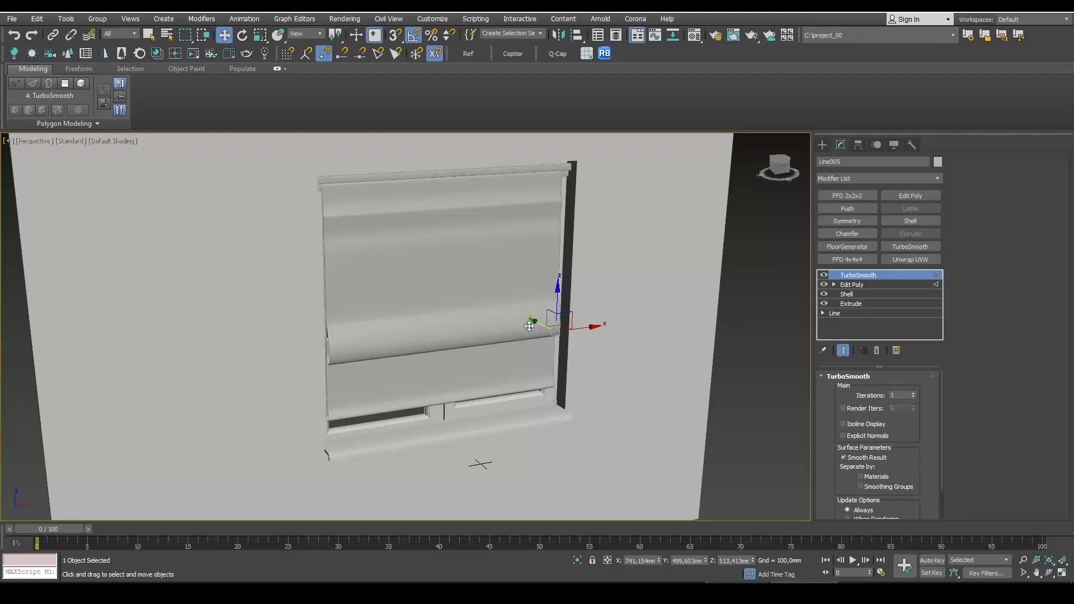
key("Delete")
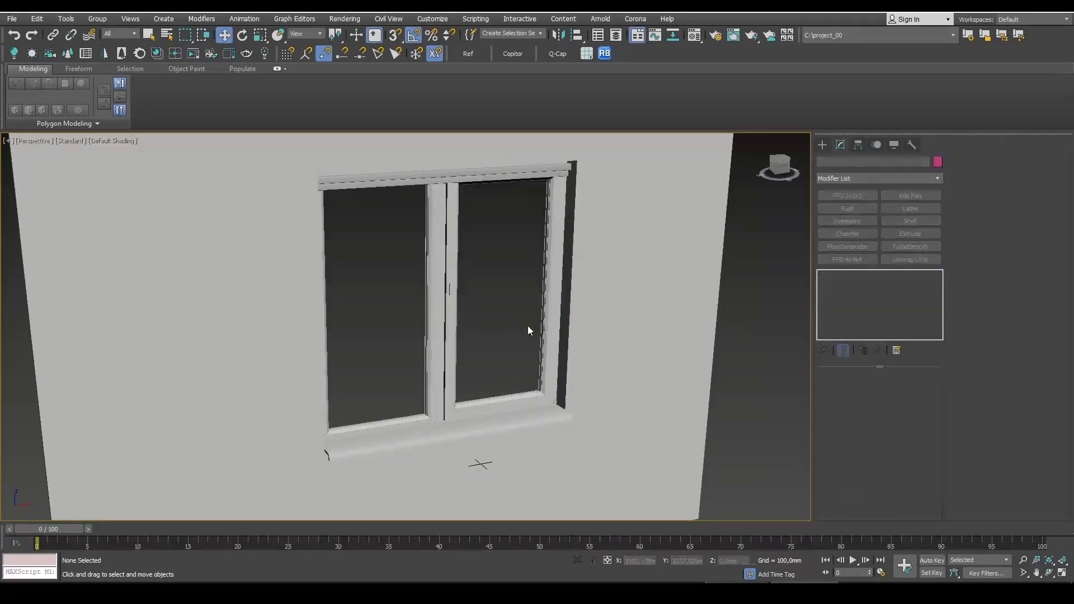
- Examine the cornice and bead chain at the window opening, and activate the Plane primitive
mouse_move(528, 183)
middle_mouse_down("alt")
mouse_move(539, 191)
mouse_move(517, 177)
middle_mouse_up("alt")
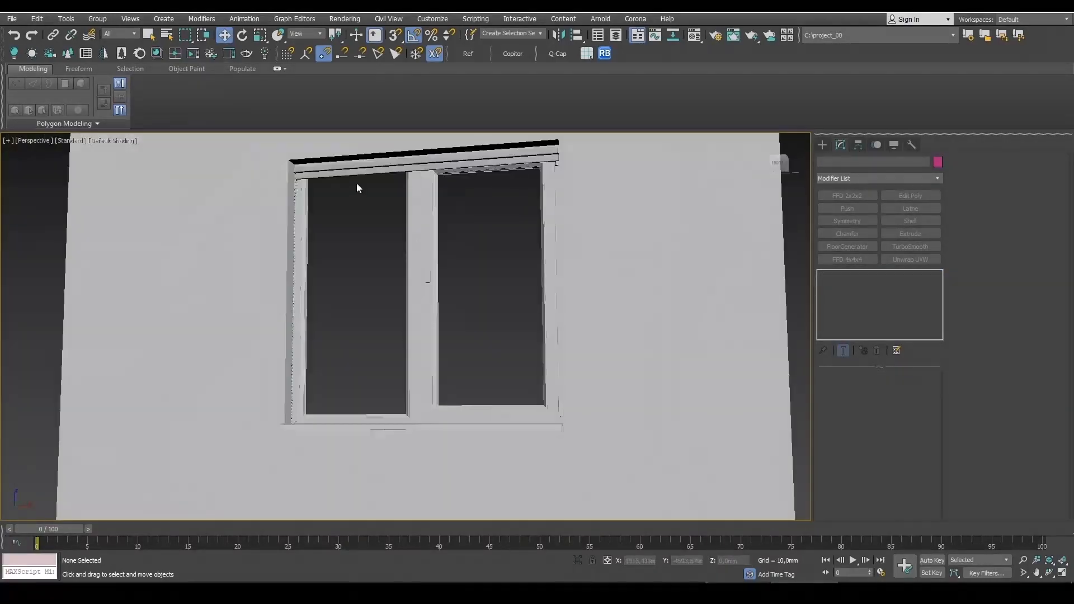
scroll(316, 174, "up", 5)
left_click(316, 174)
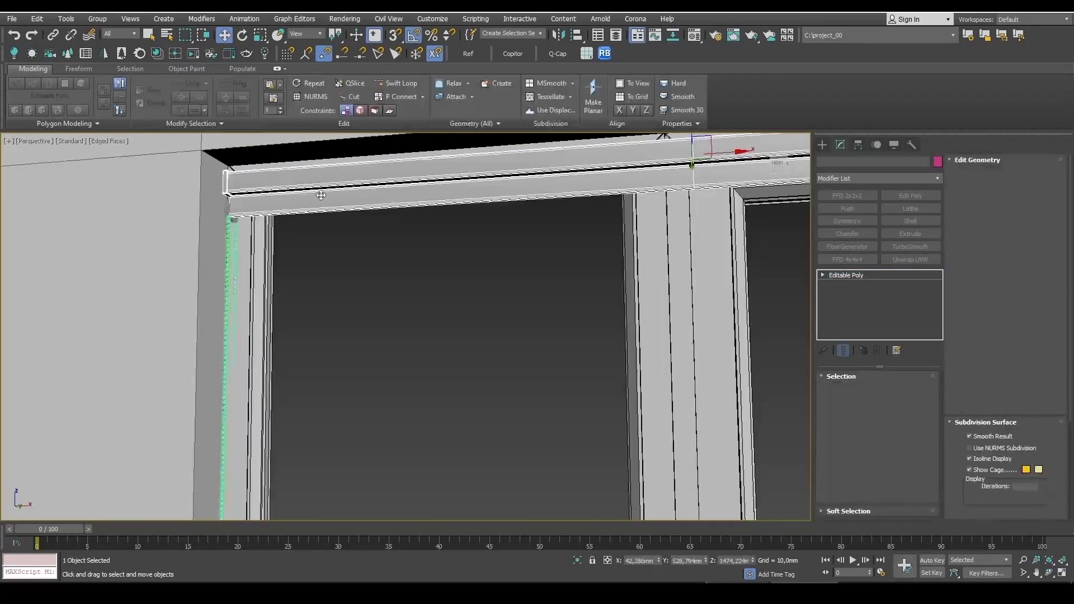
left_click(230, 222)
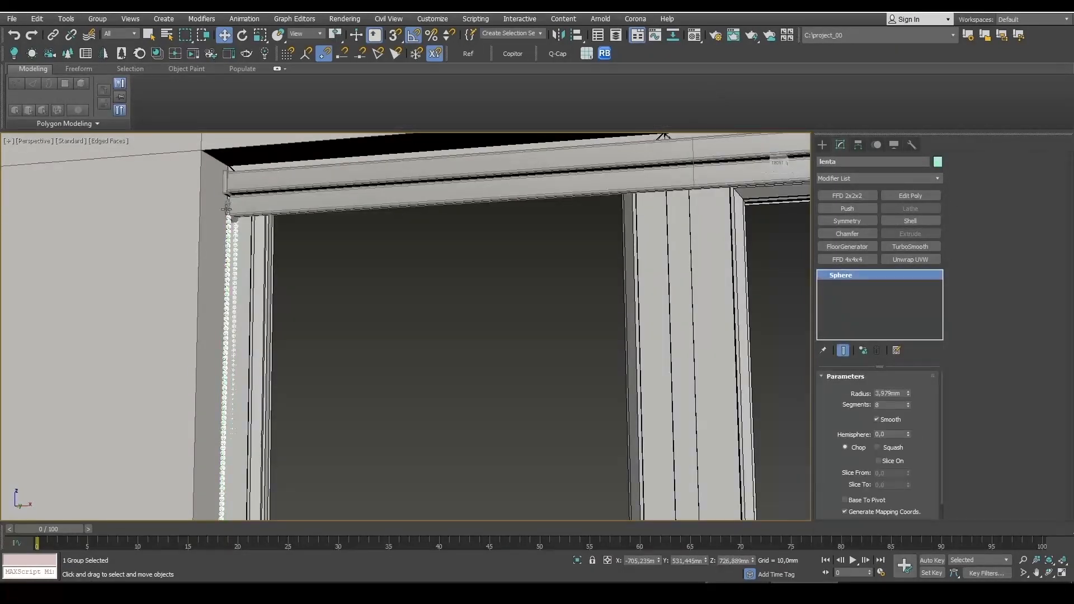
scroll(359, 336, "down", 5)
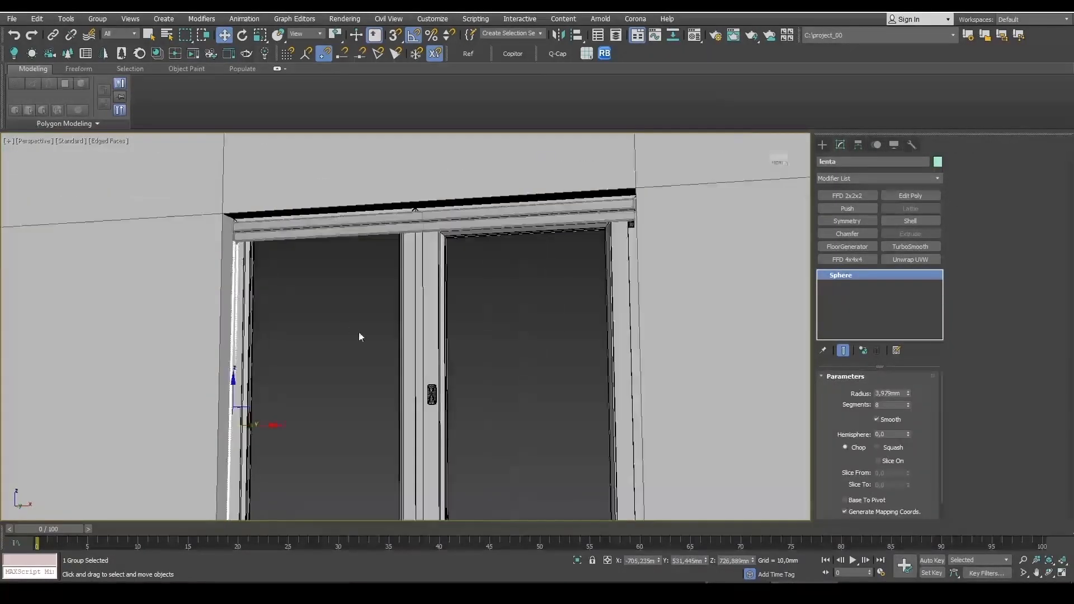
middle_click_drag(359, 337, 377, 315, "alt")
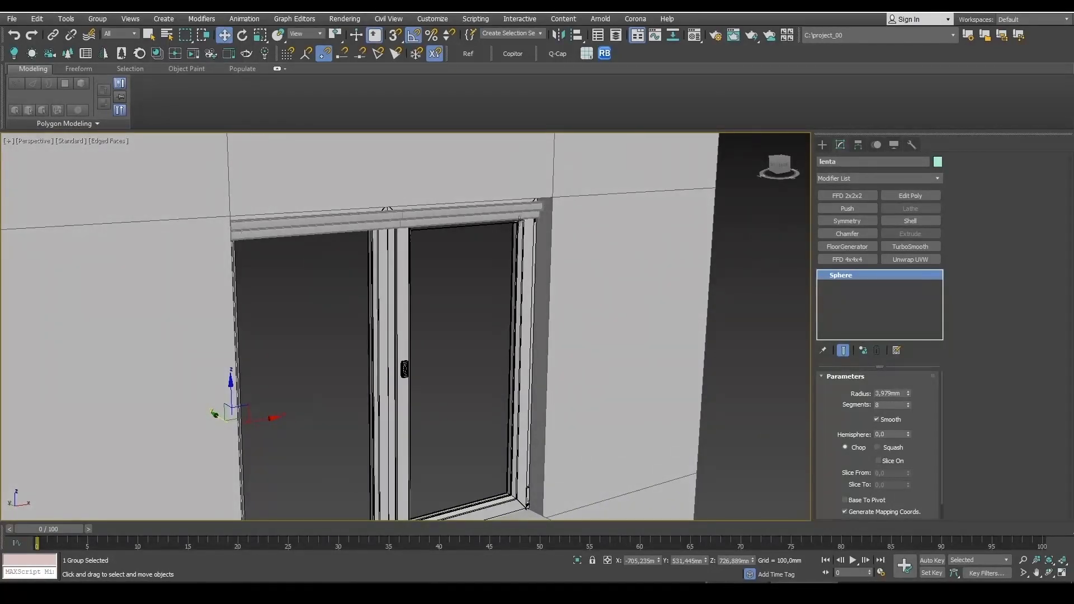
middle_click_drag(514, 319, 598, 270, "alt")
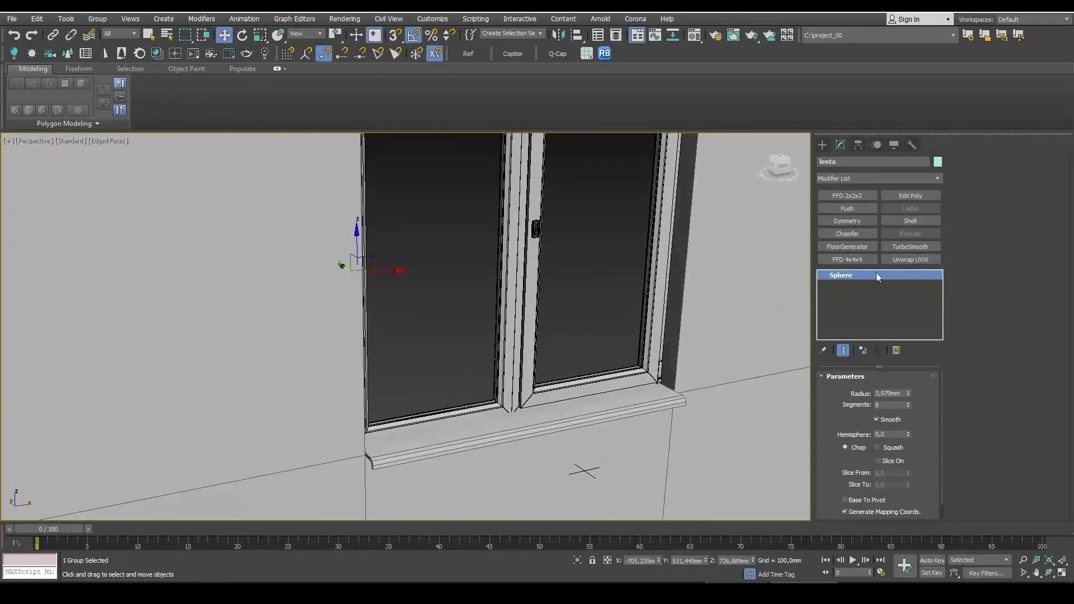
left_click(822, 145)
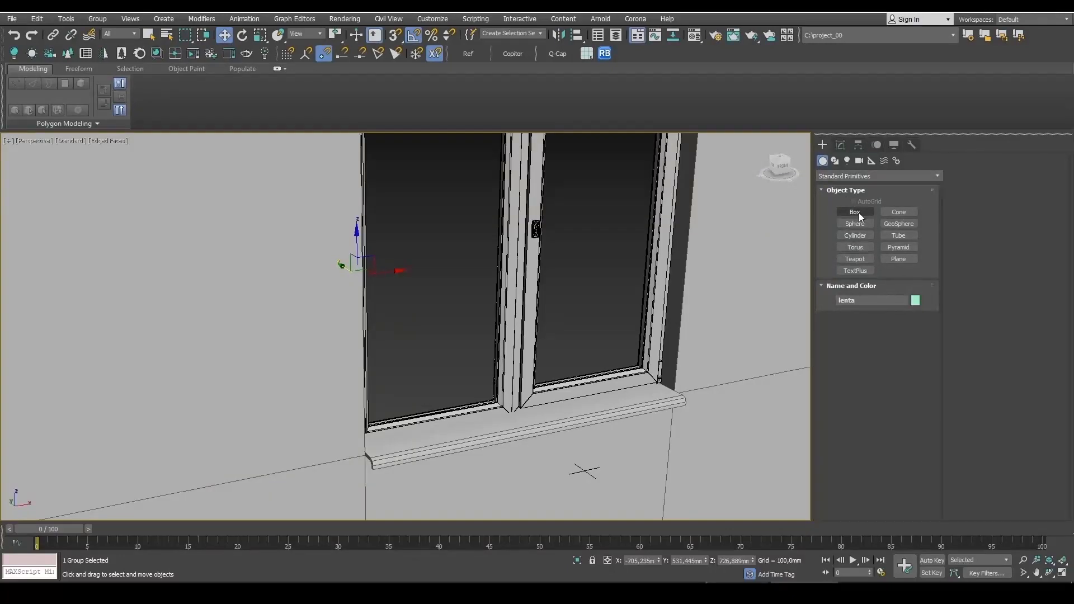
left_click(899, 259)
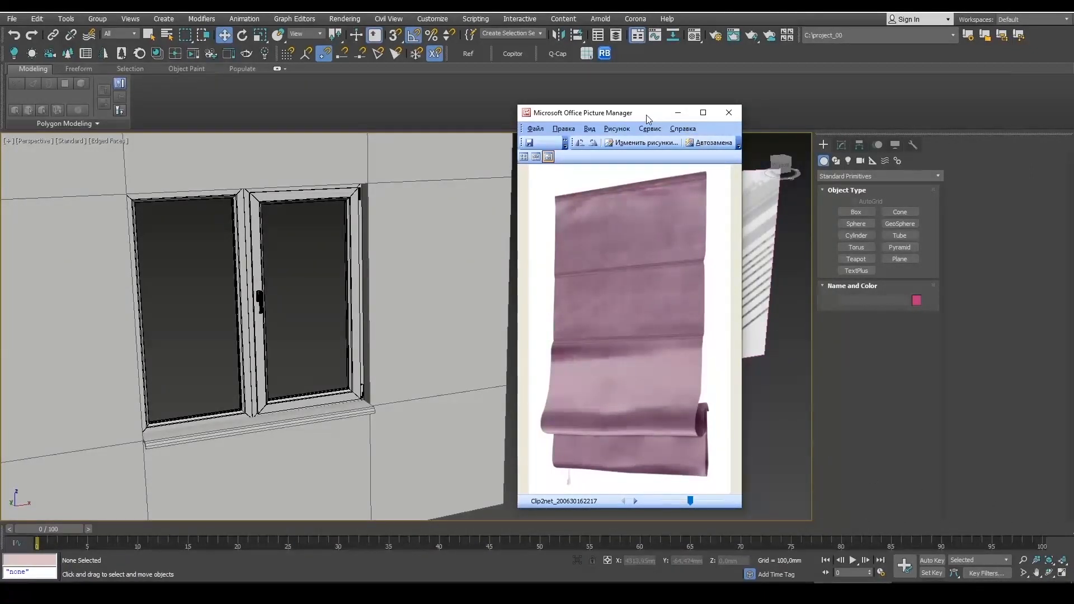
- Shift the Roman blind reference photo aside, return to the 3D scene and examine the window opening in the wall
left_click_drag(646, 115, 618, 124)
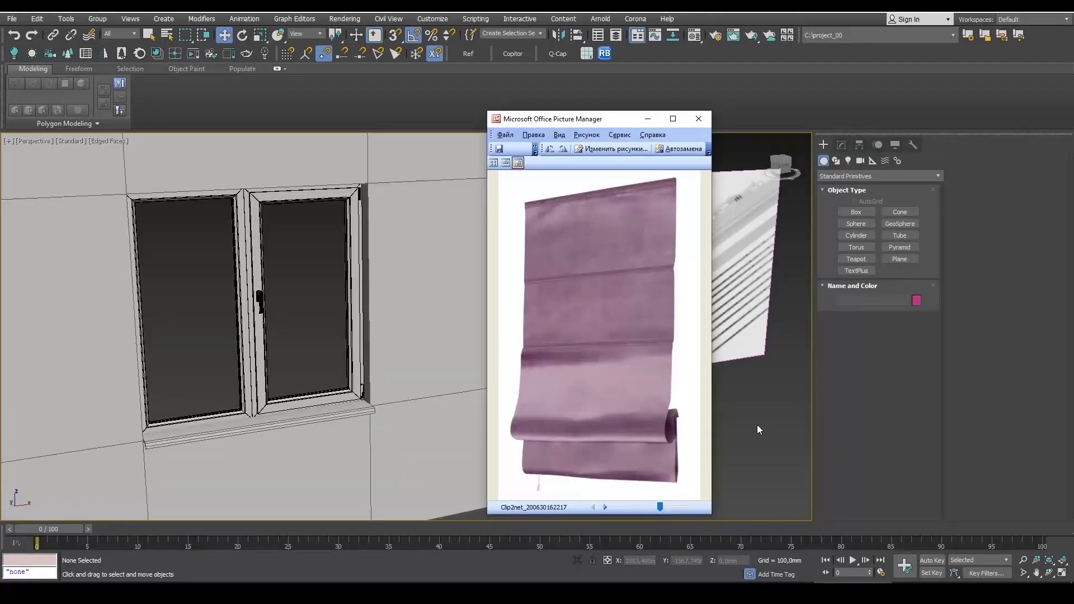
left_click(1029, 409)
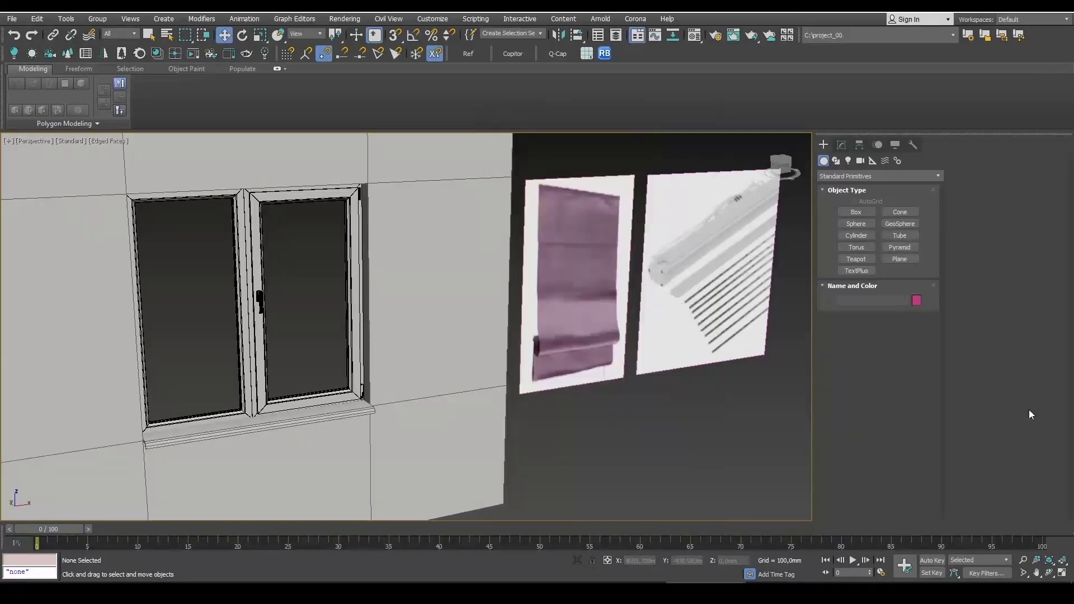
scroll(547, 378, "down", 8)
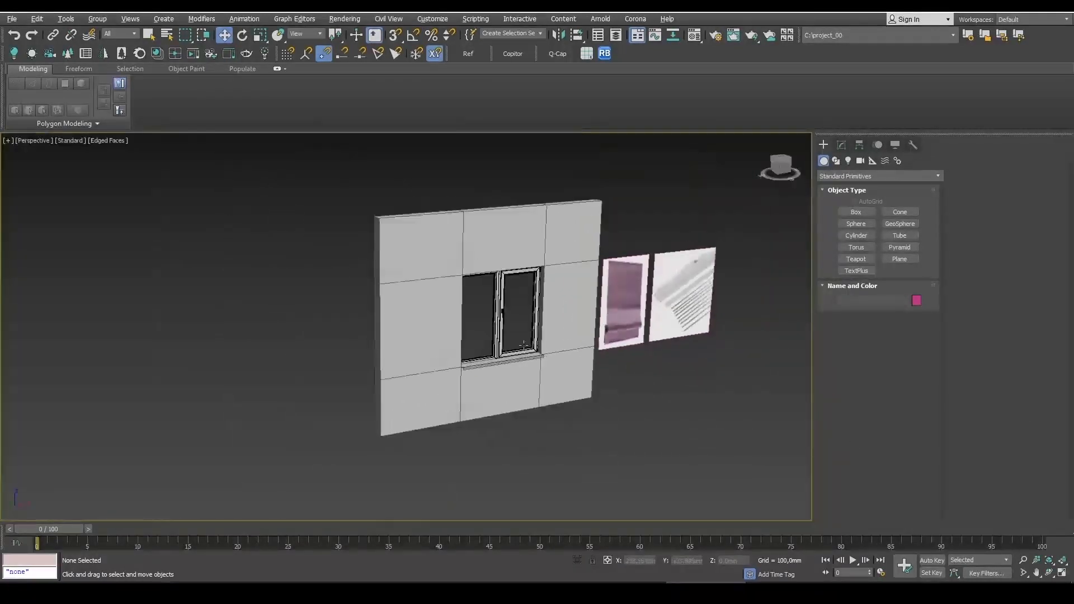
middle_click_drag(547, 378, 563, 386, "alt")
scroll(611, 376, "up", 10)
left_click(611, 376)
middle_click_drag(631, 305, 594, 294)
scroll(492, 230, "up", 5)
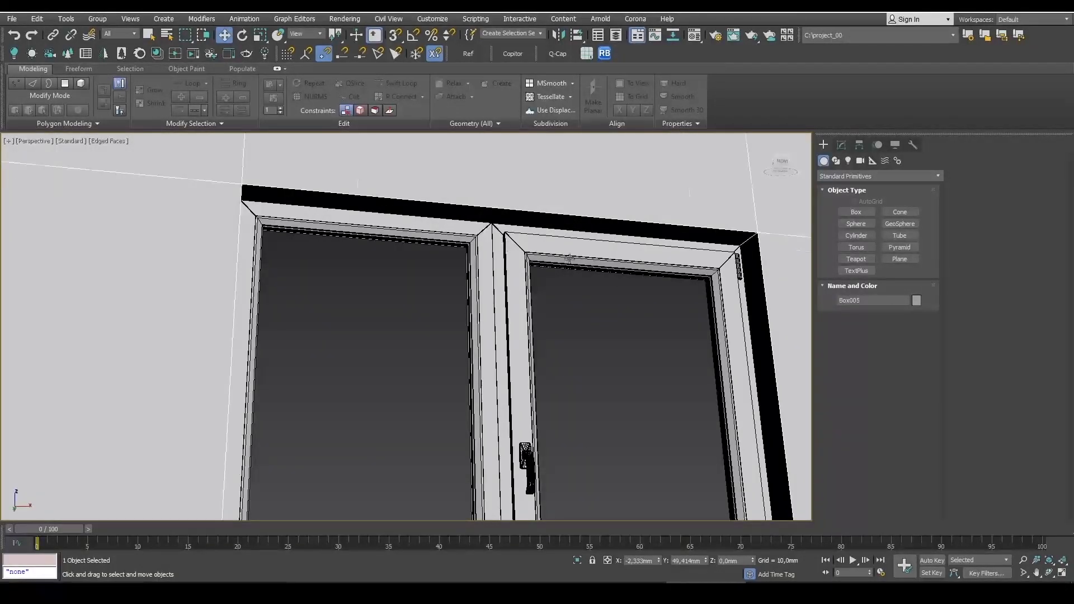
scroll(569, 259, "down", 3)
middle_click_drag(664, 283, 659, 309, "alt")
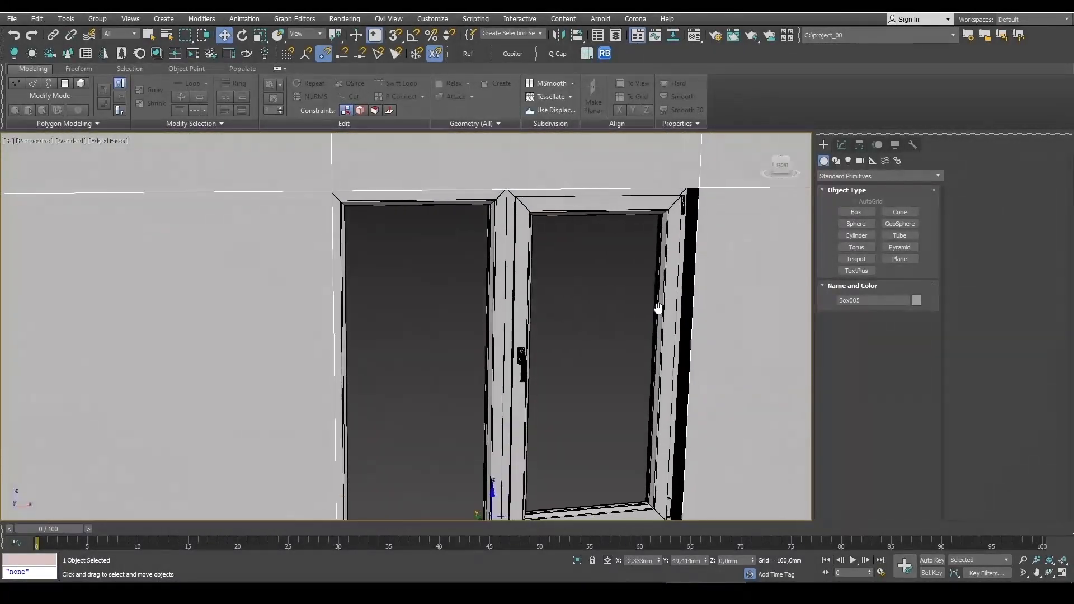
- Examine the reference pictures of the Roman blind and the cornice rail beside the wall
scroll(657, 308, "down", 3)
middle_click_drag(714, 341, 308, 298)
scroll(570, 207, "up", 3)
scroll(389, 406, "up", 3)
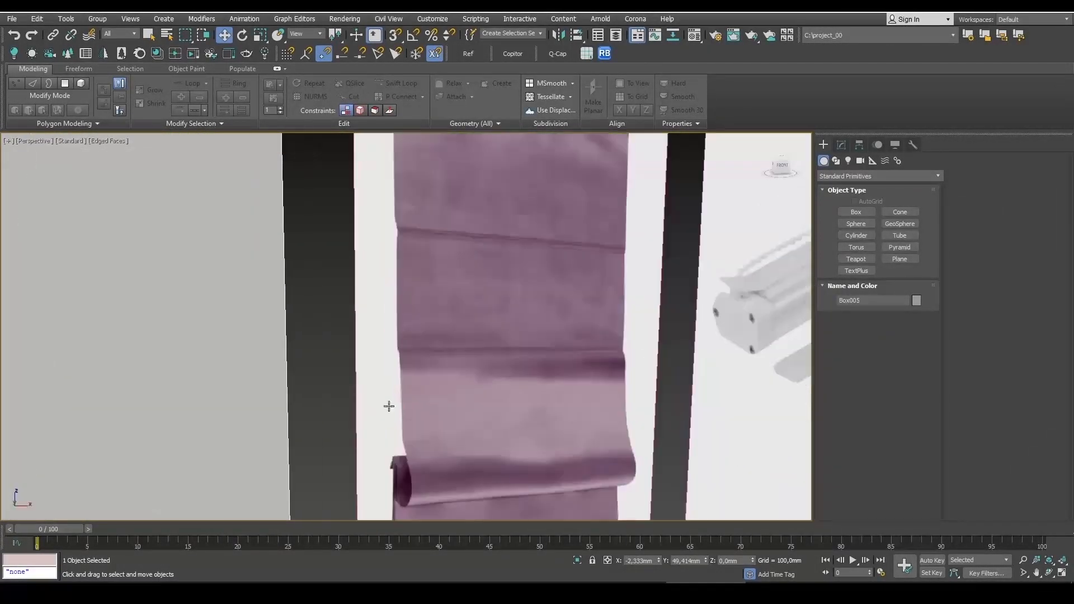
scroll(626, 447, "down", 3)
middle_click_drag(624, 426, 506, 362)
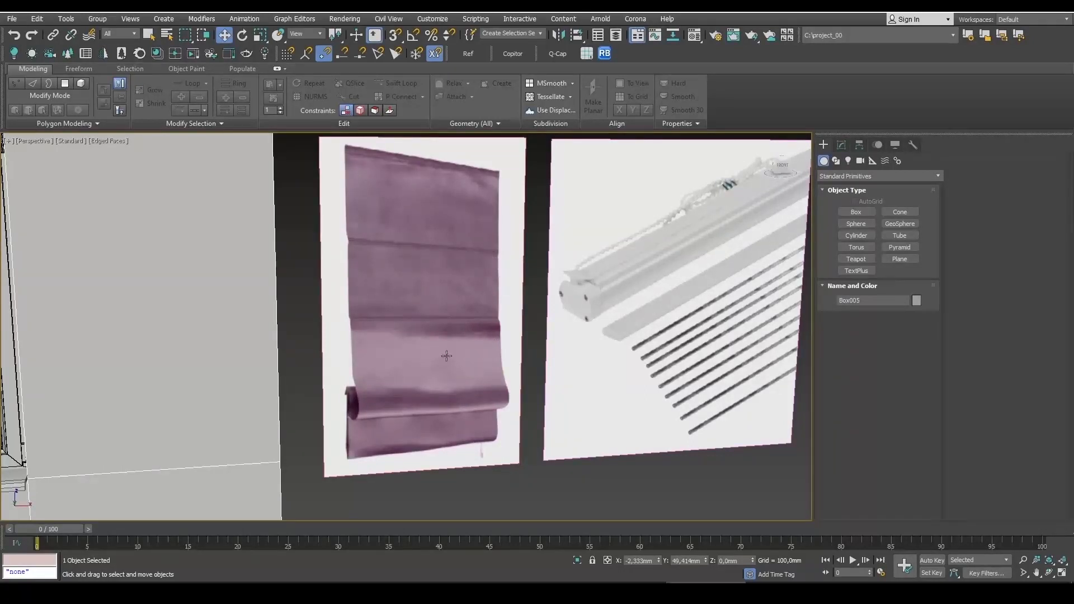
scroll(606, 201, "up", 5)
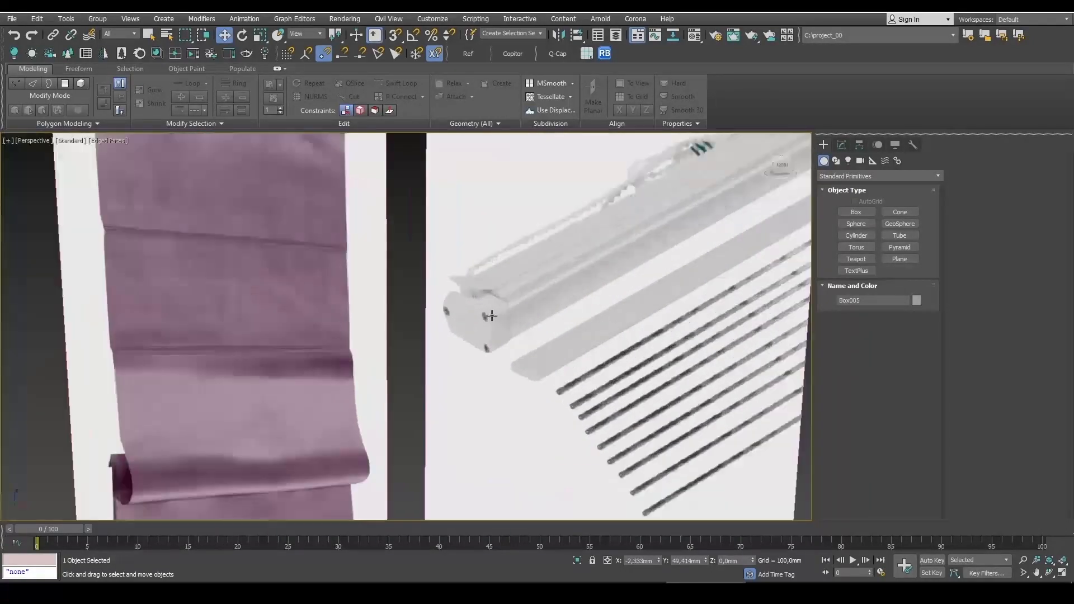
scroll(521, 334, "down", 5)
middle_click_drag(389, 383, 764, 382)
scroll(442, 358, "down", 3)
middle_click_drag(279, 313, 486, 339)
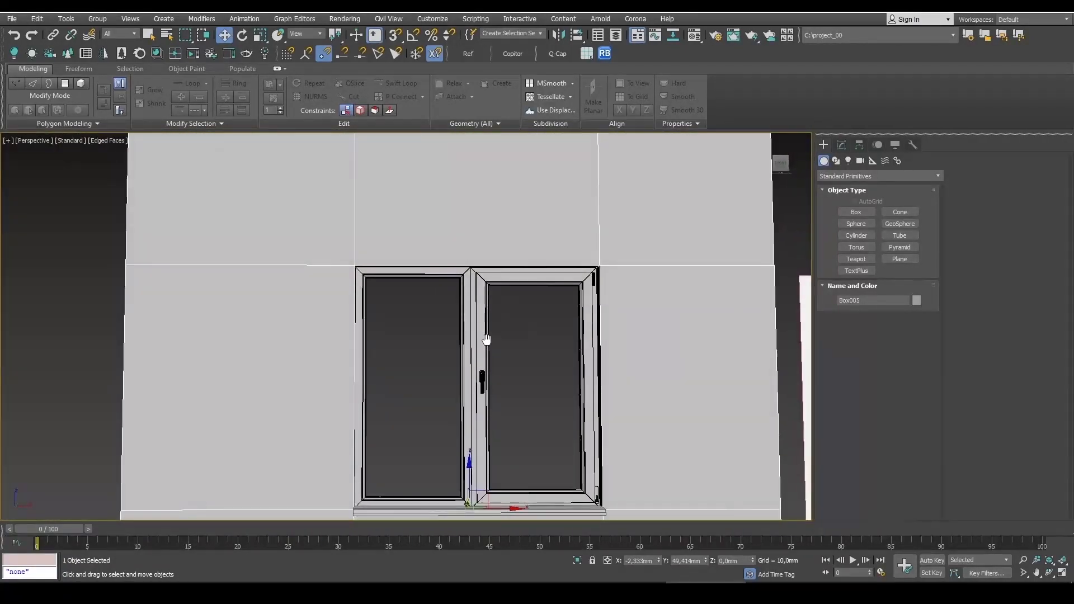
- Create a box with AutoGrid on the wall along the window's upper edge, about 47 mm long, 1488 mm wide and 91 mm high
left_click(849, 213)
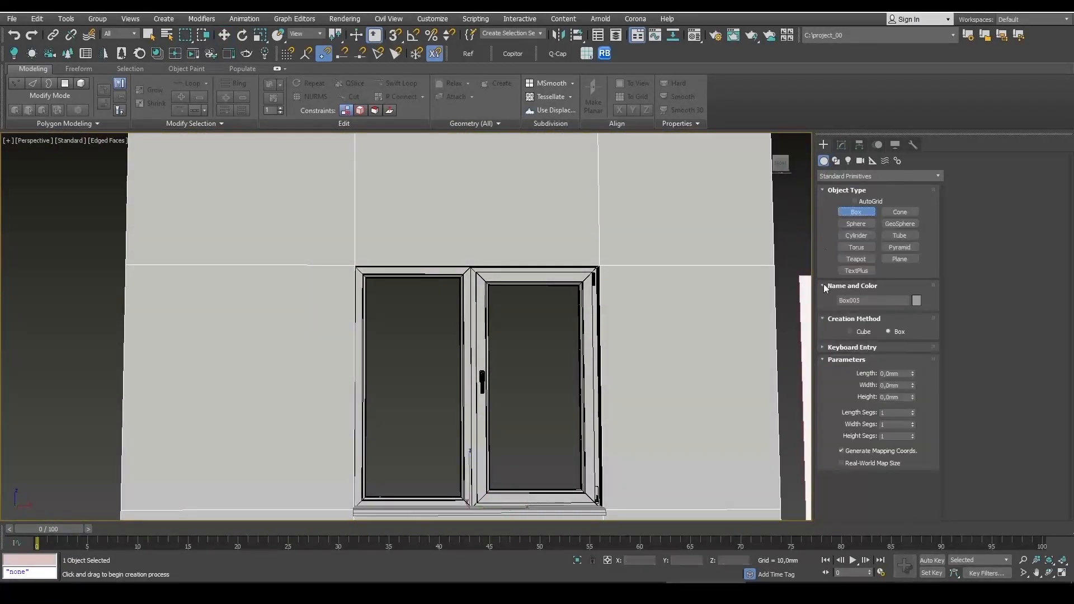
left_click(855, 201)
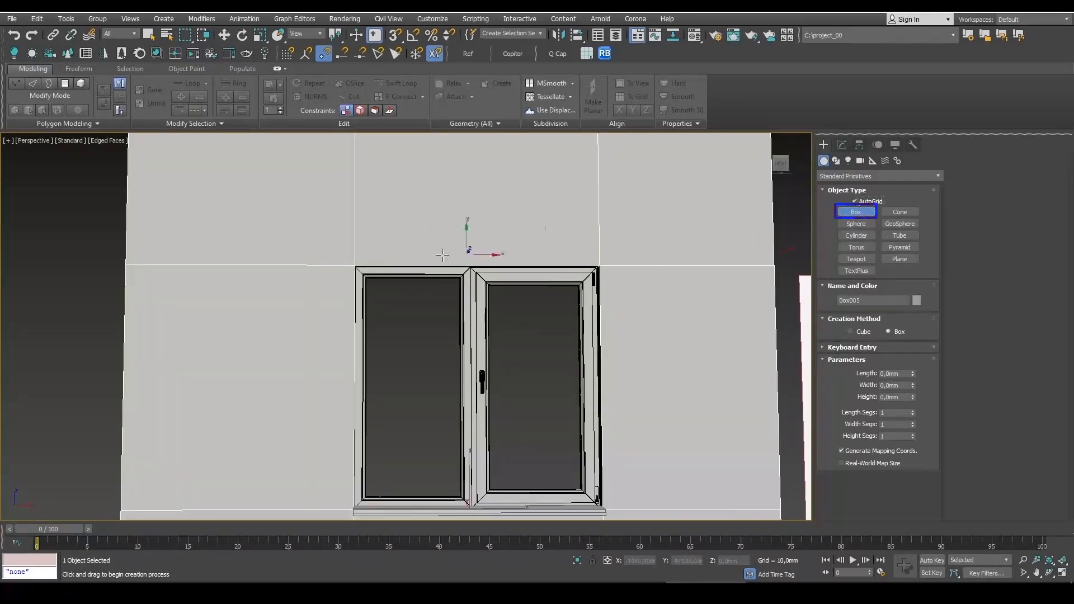
scroll(386, 254, "up", 2)
left_click_drag(343, 256, 705, 267)
left_click(700, 248)
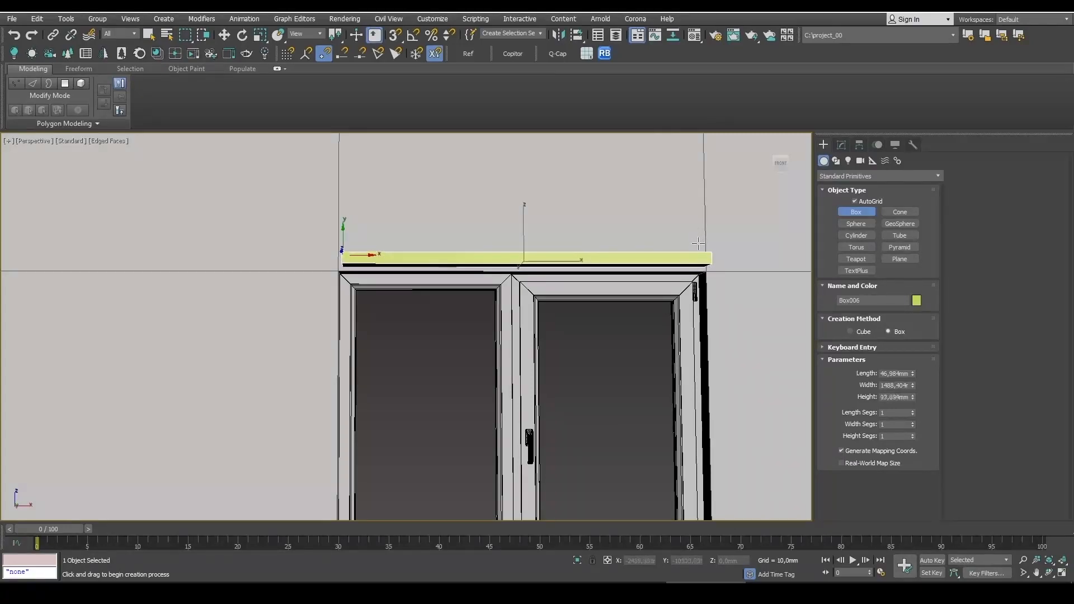
key("w")
- Reduce the box above the window to a height of about 33 mm and a length of about 36 mm
middle_click_drag(570, 288, 625, 302, "alt")
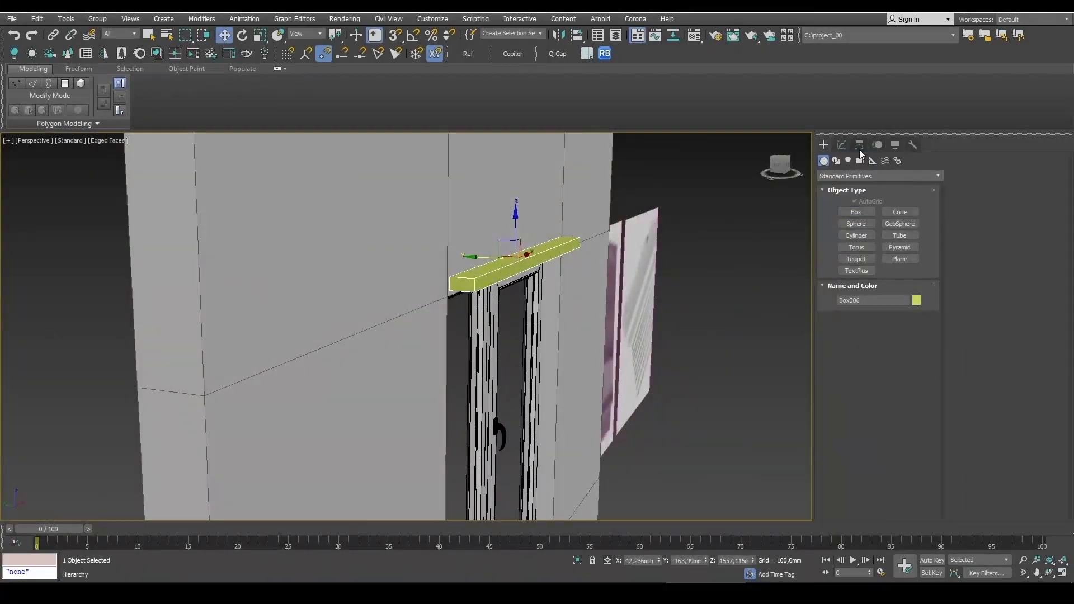
left_click(842, 145)
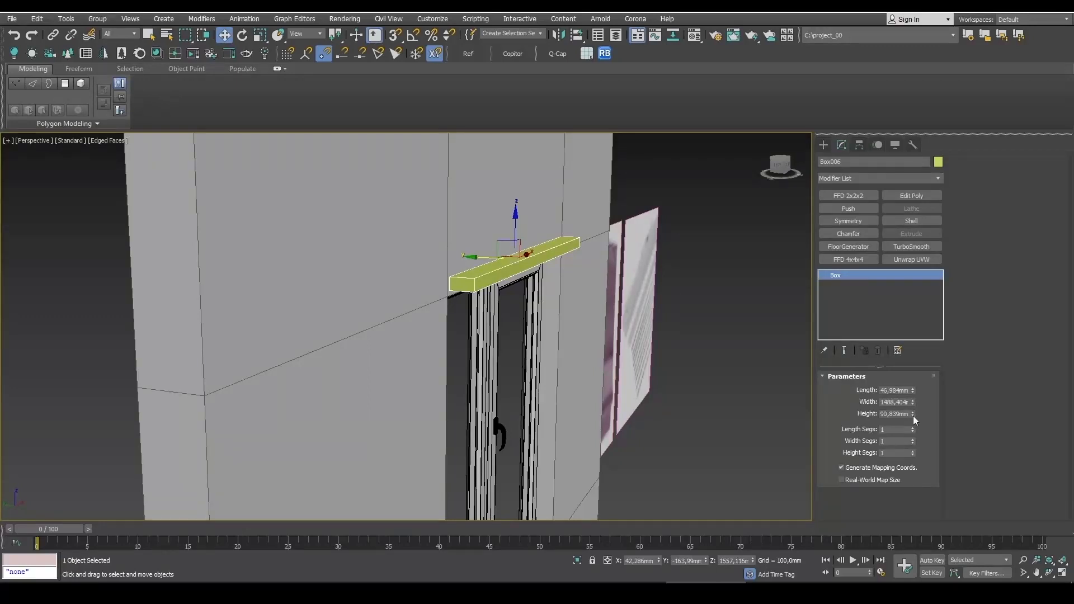
left_click_drag(913, 415, 915, 441)
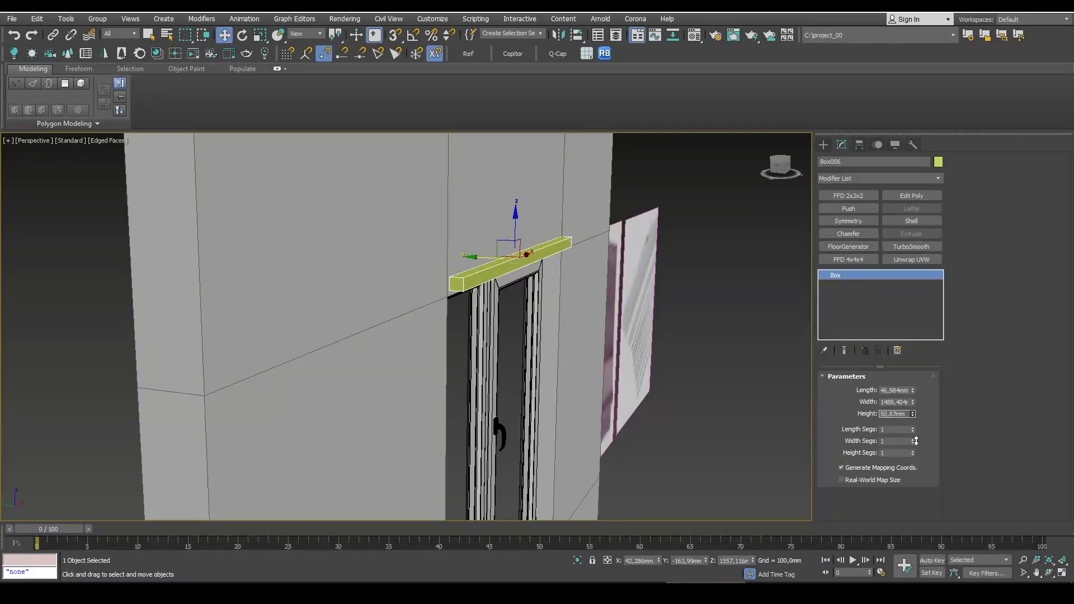
left_click_drag(916, 442, 924, 444)
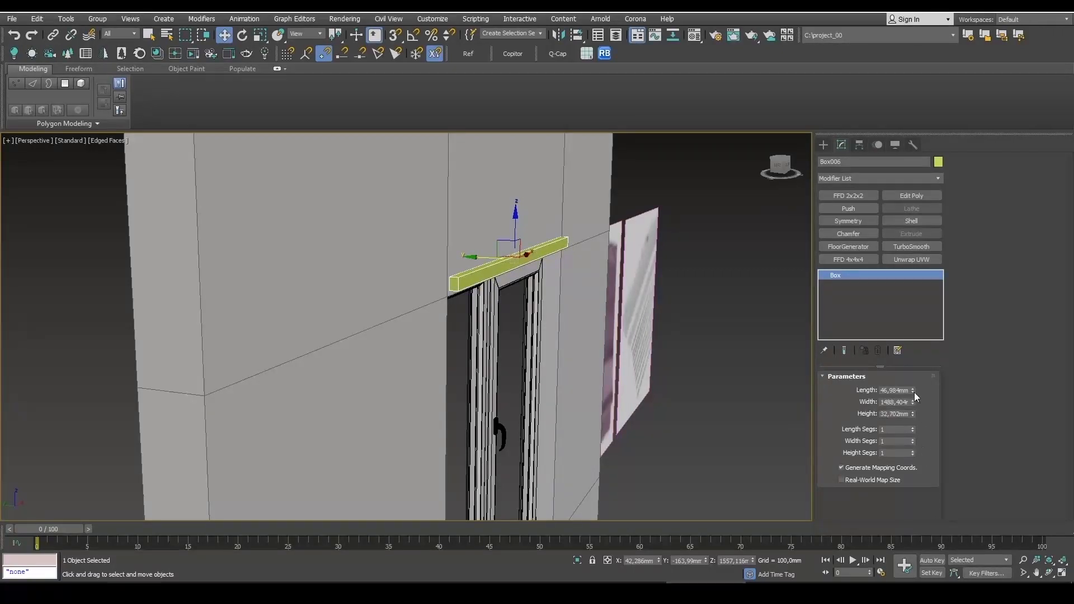
mouse_move(912, 391)
left_mouse_down()
mouse_move(913, 414)
mouse_move(915, 405)
left_mouse_up()
- Convert the rail box above the window to an editable poly
scroll(471, 284, "up", 3)
right_click(471, 282)
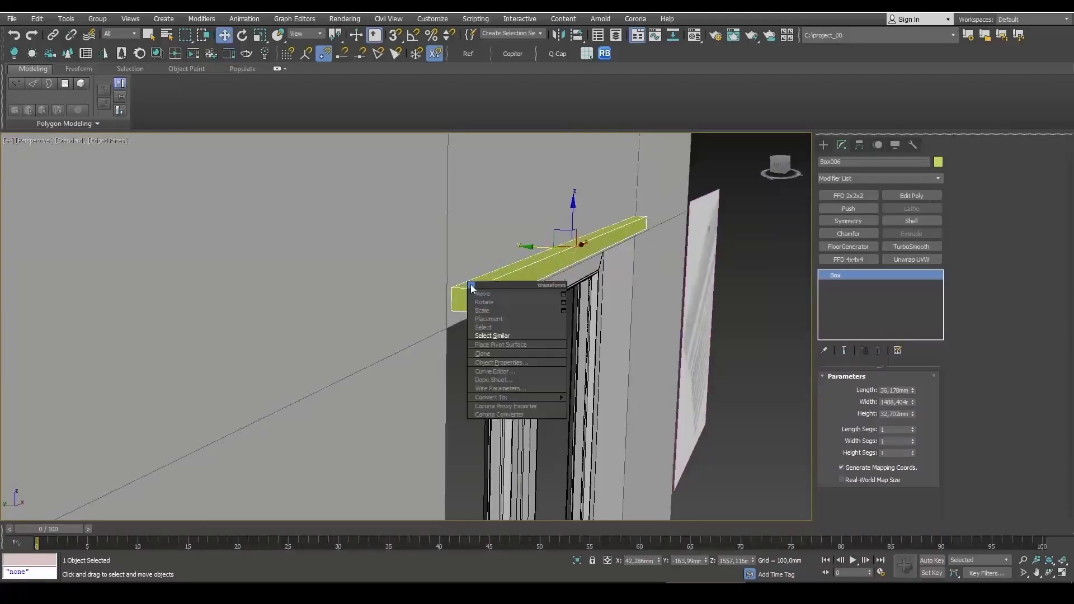
mouse_move(562, 397)
left_click(607, 405)
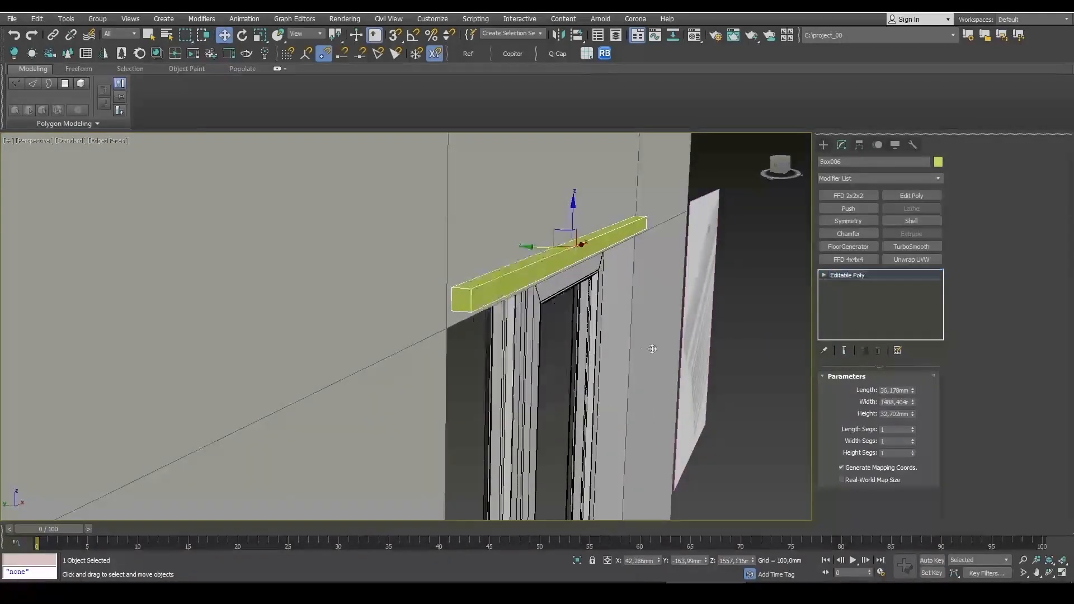
- Detach the polygon at the rail's left end as a separate object
scroll(386, 313, "up", 3)
scroll(240, 293, "up", 3)
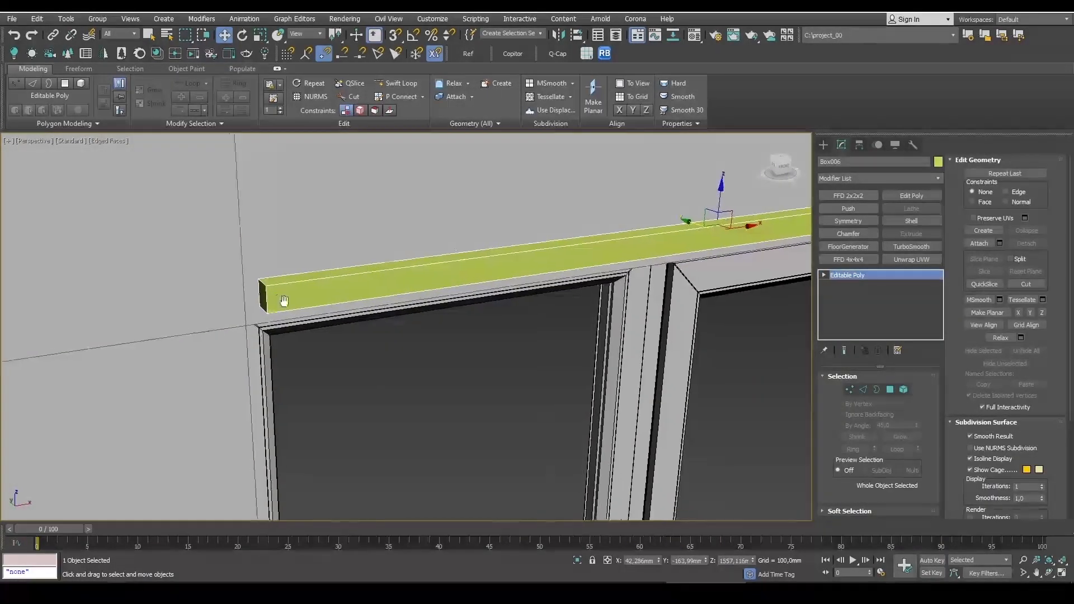
scroll(339, 361, "up", 3)
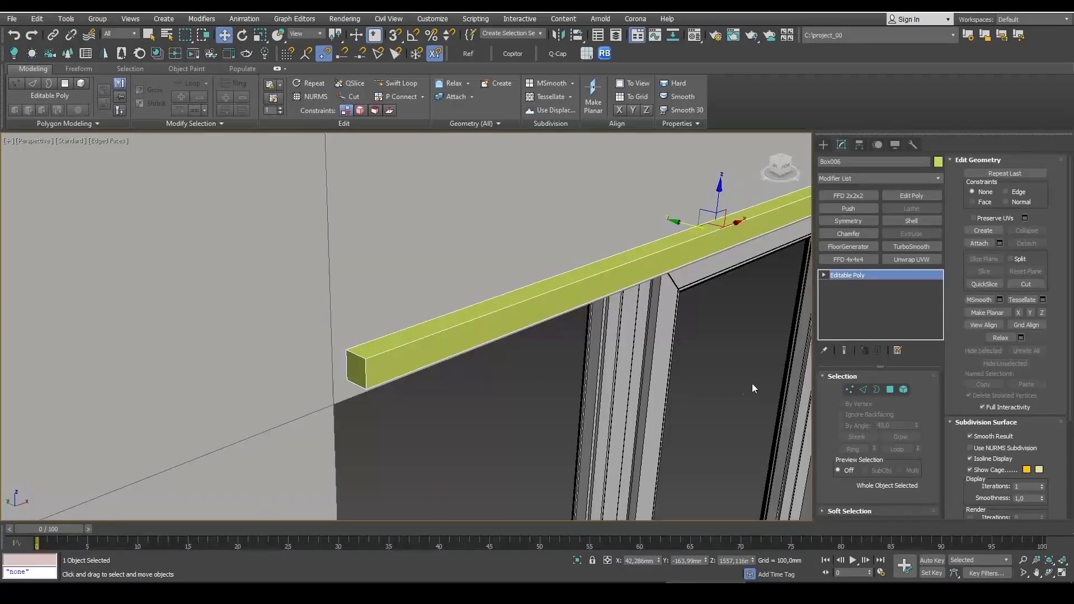
left_click(890, 390)
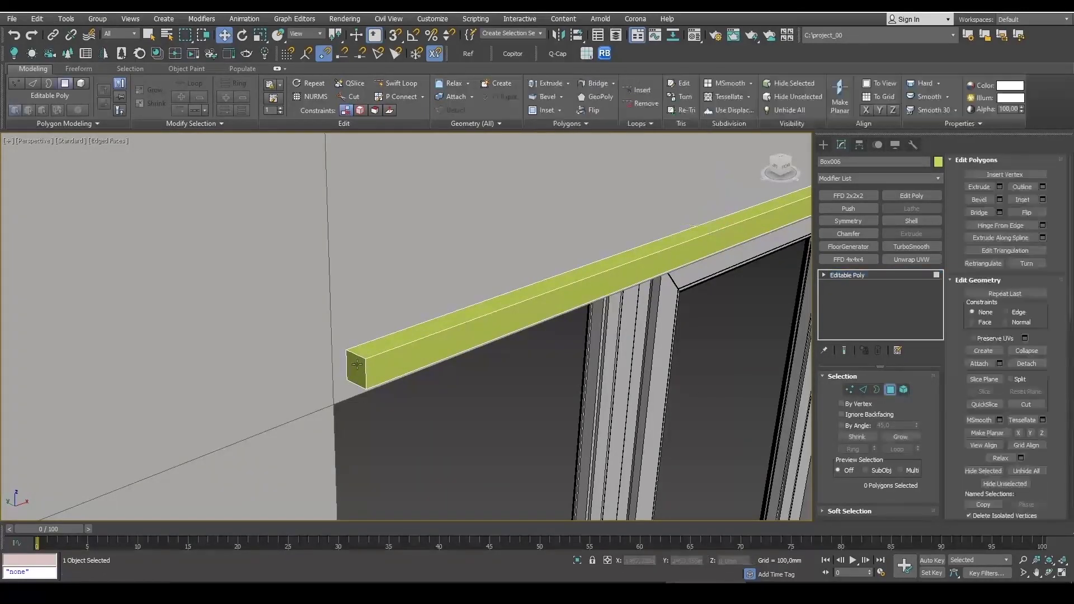
left_click(358, 372)
scroll(360, 373, "up", 3)
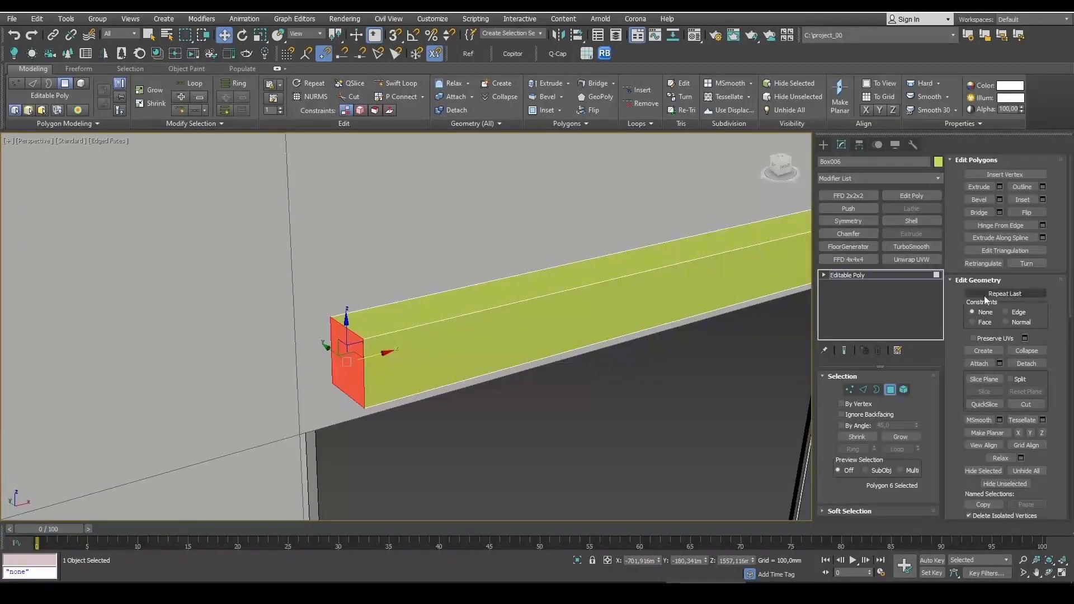
left_click(1026, 364)
left_click(567, 312)
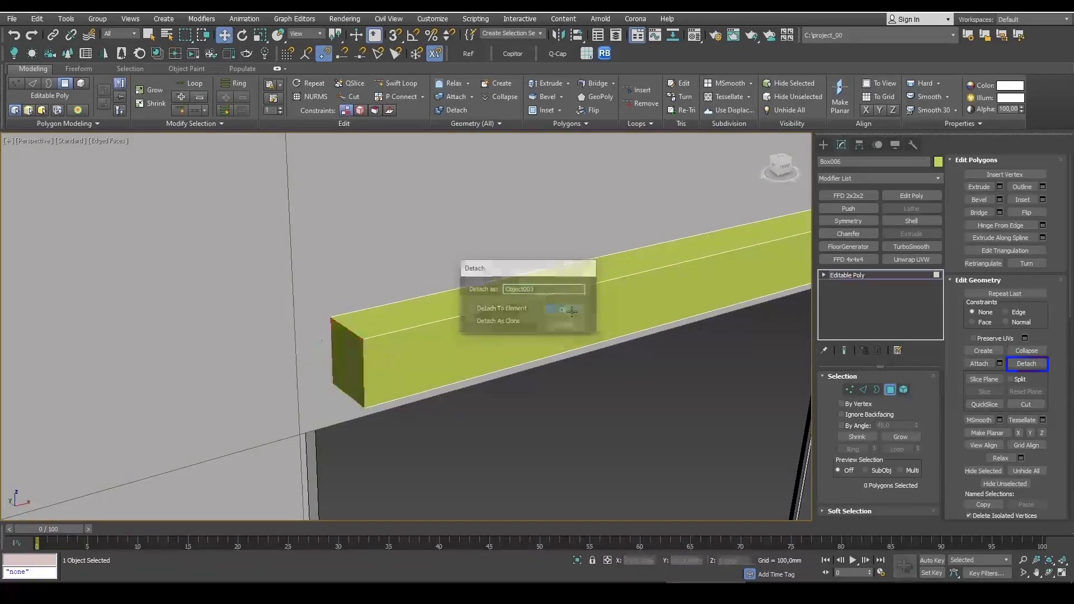
- Select the detached end face and center its pivot to the object
left_click(891, 390)
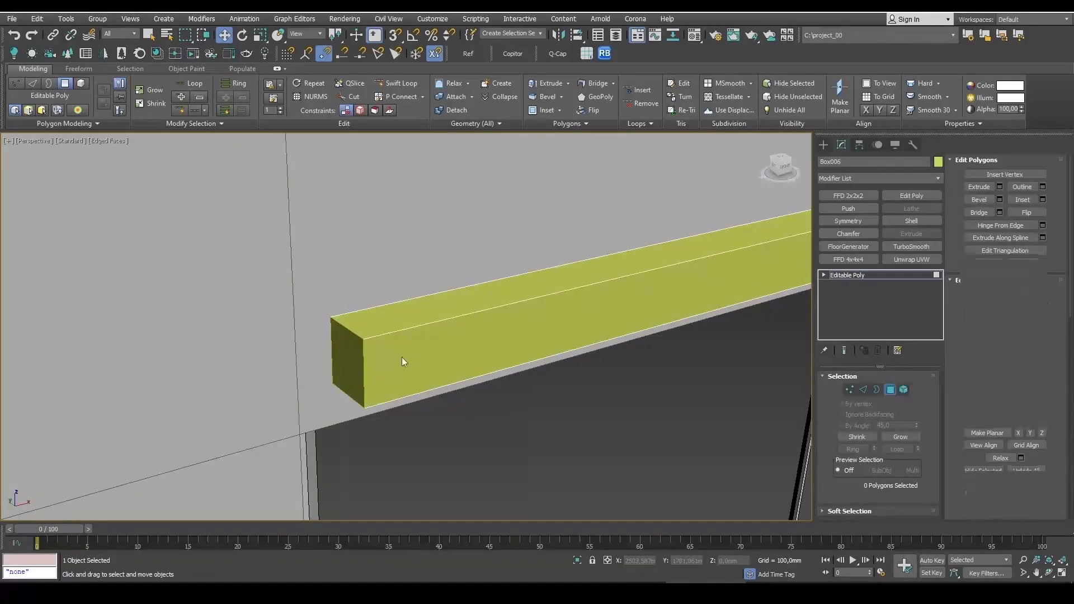
left_click(351, 353)
left_click(860, 145)
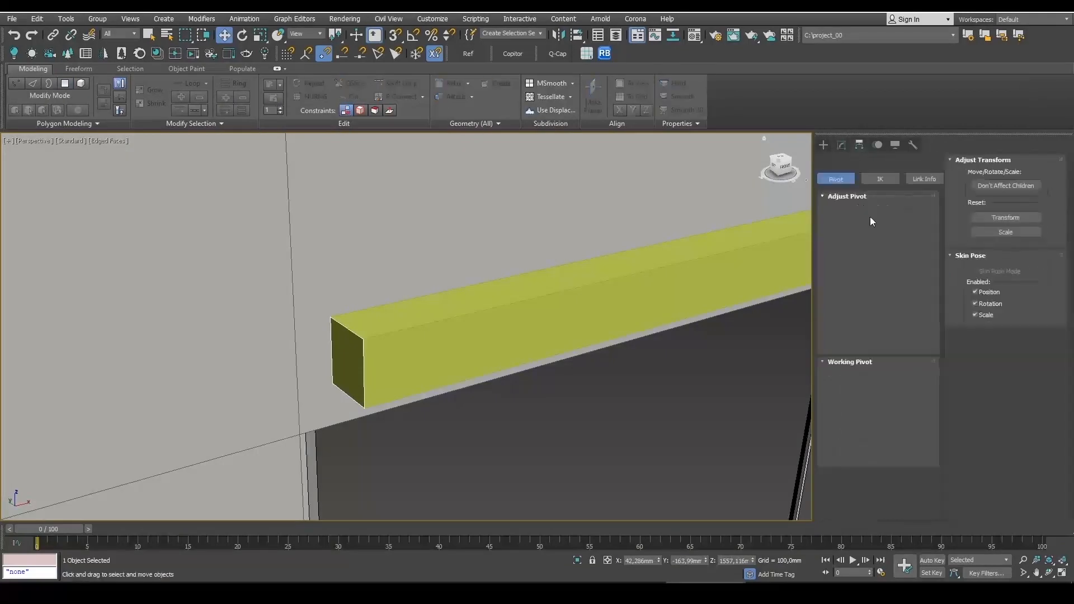
left_click(888, 221)
left_click(884, 283)
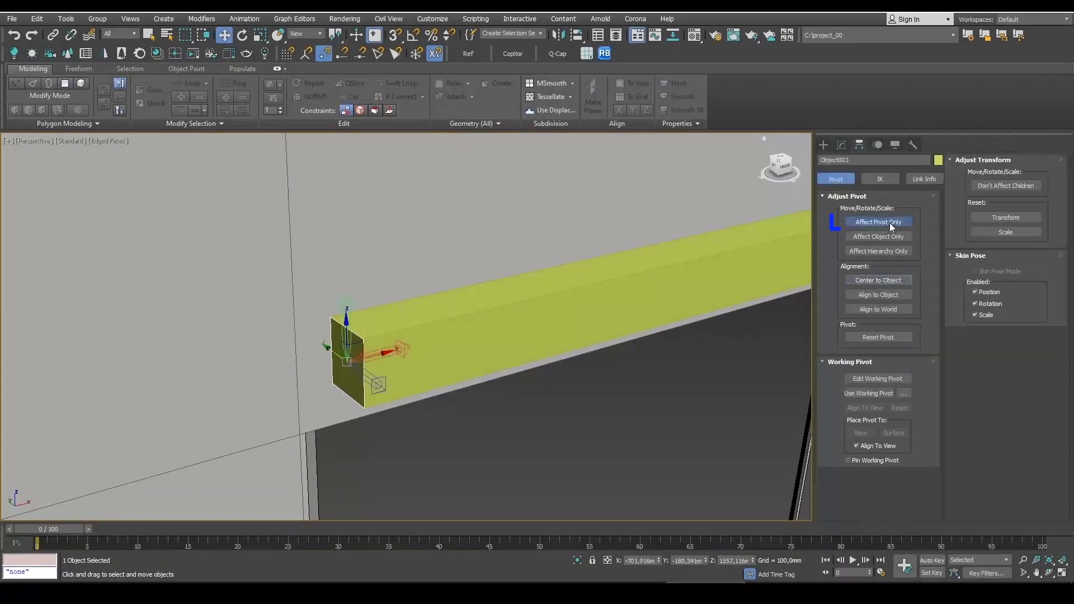
left_click(890, 222)
- Offset the detached face slightly outward from the rail and scale it up to about 112%
middle_click_drag(480, 372, 464, 369, "alt")
left_click_drag(373, 358, 368, 358)
key("r")
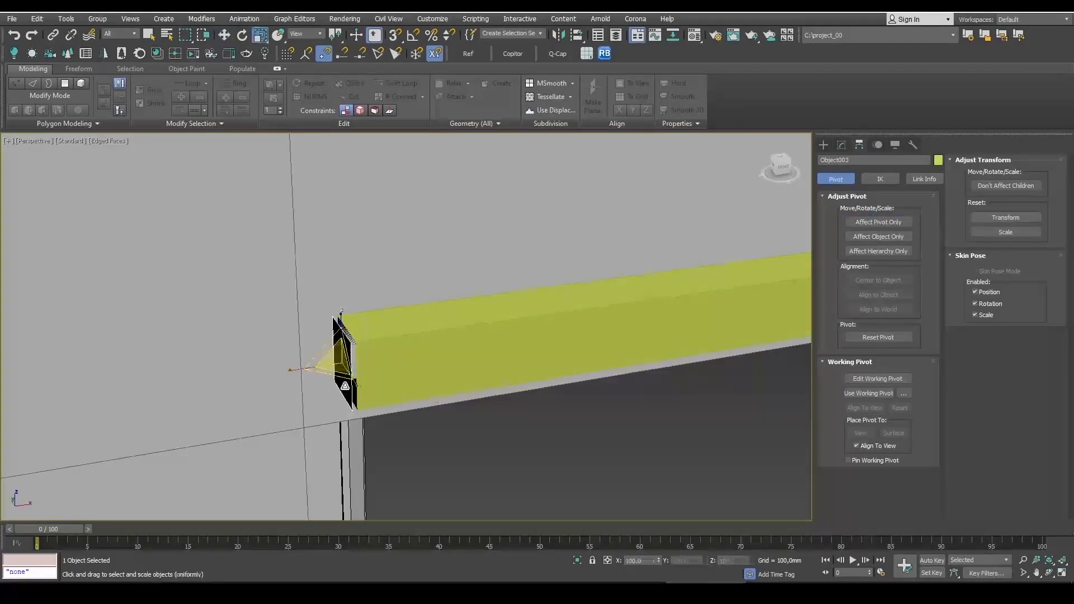
middle_click_drag(345, 376, 343, 364, "alt")
left_click_drag(342, 360, 337, 347)
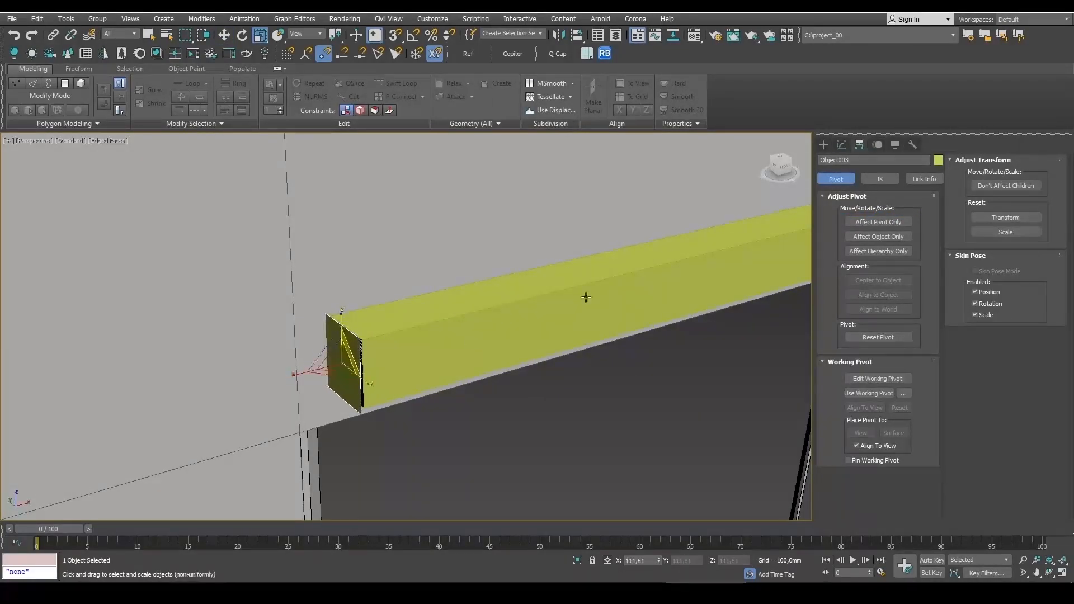
- Thicken the end face with a Shell modifier and narrow it along X into a thin cap fitted against the rail's end
left_click(840, 143)
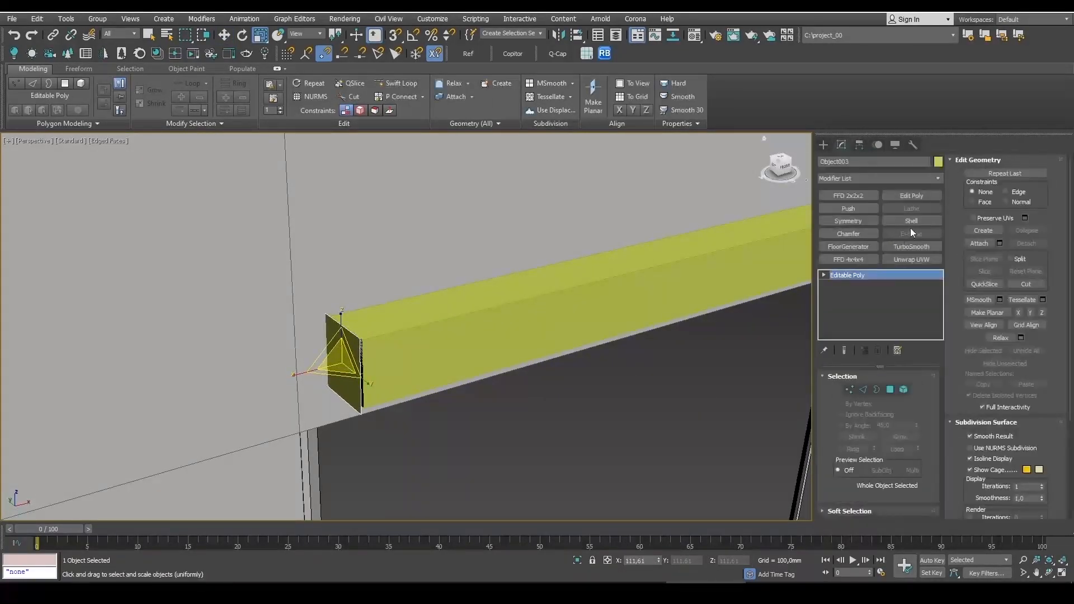
left_click(911, 221)
middle_click_drag(587, 369, 434, 387, "alt")
left_click_drag(302, 370, 379, 367)
key("w")
middle_click_drag(391, 371, 387, 320, "alt")
middle_click_drag(593, 344, 513, 352)
scroll(527, 349, "down", 3)
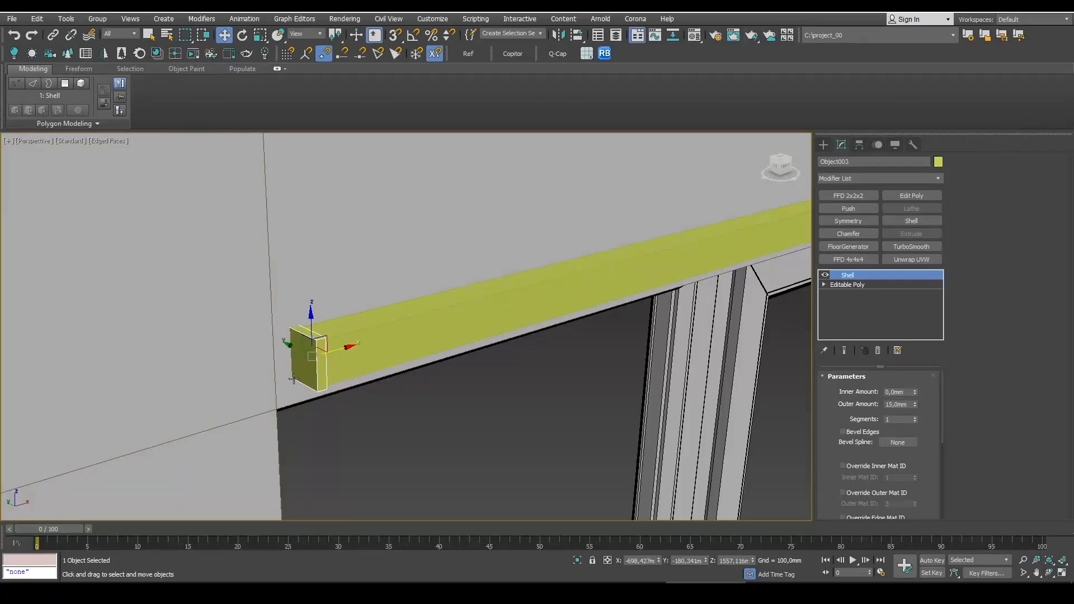
- Collapse the end cap to an editable poly and add a Chamfer modifier of about 1.47 mm with 2 segments
key("alt+e")
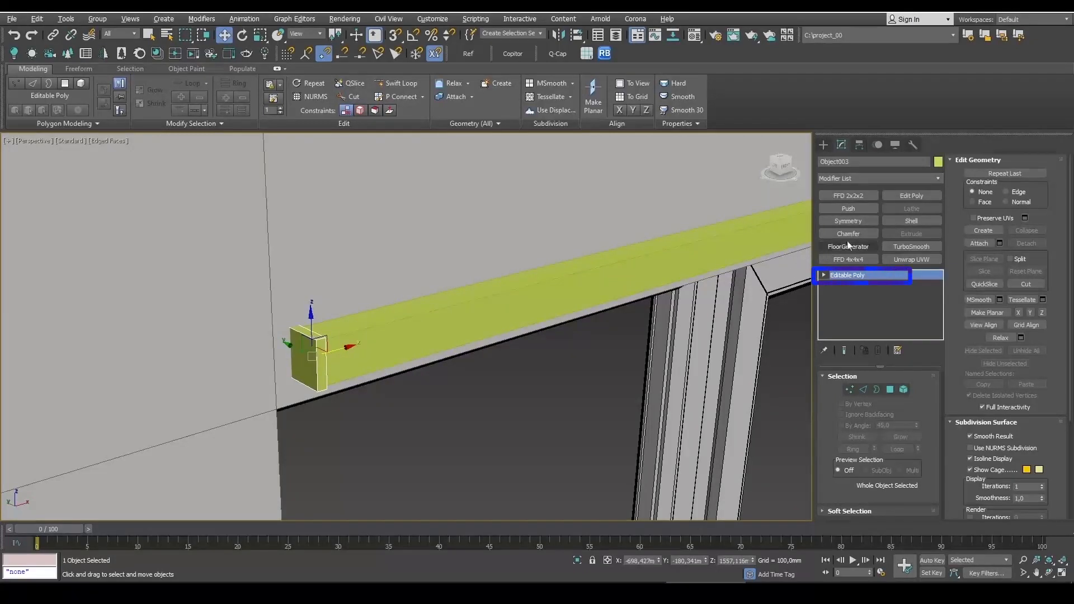
left_click(868, 233)
scroll(310, 348, "up", 3)
scroll(310, 347, "up", 1)
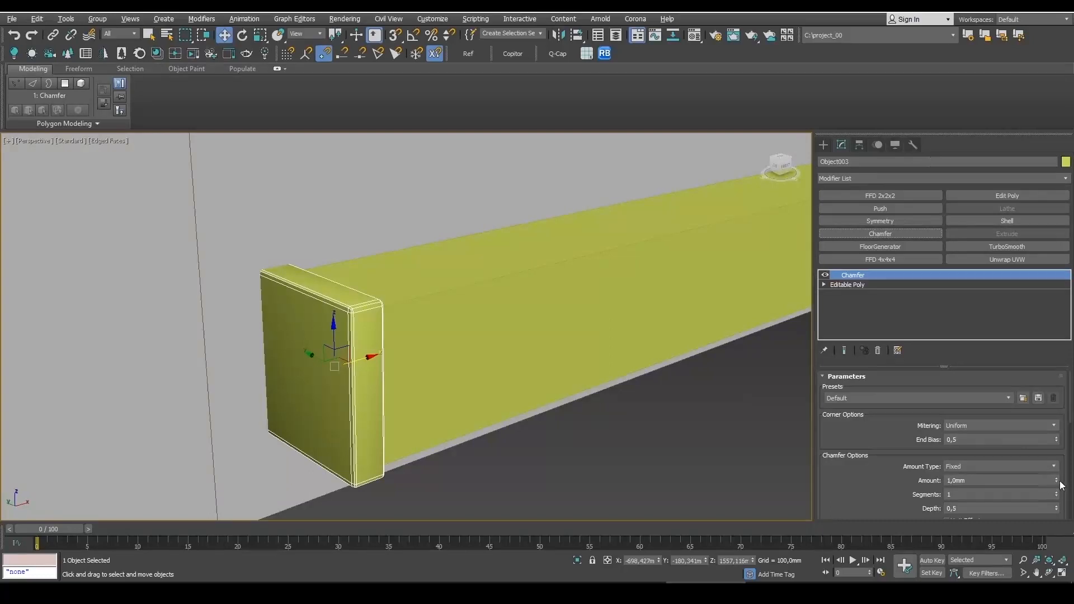
left_click_drag(1057, 481, 1057, 473)
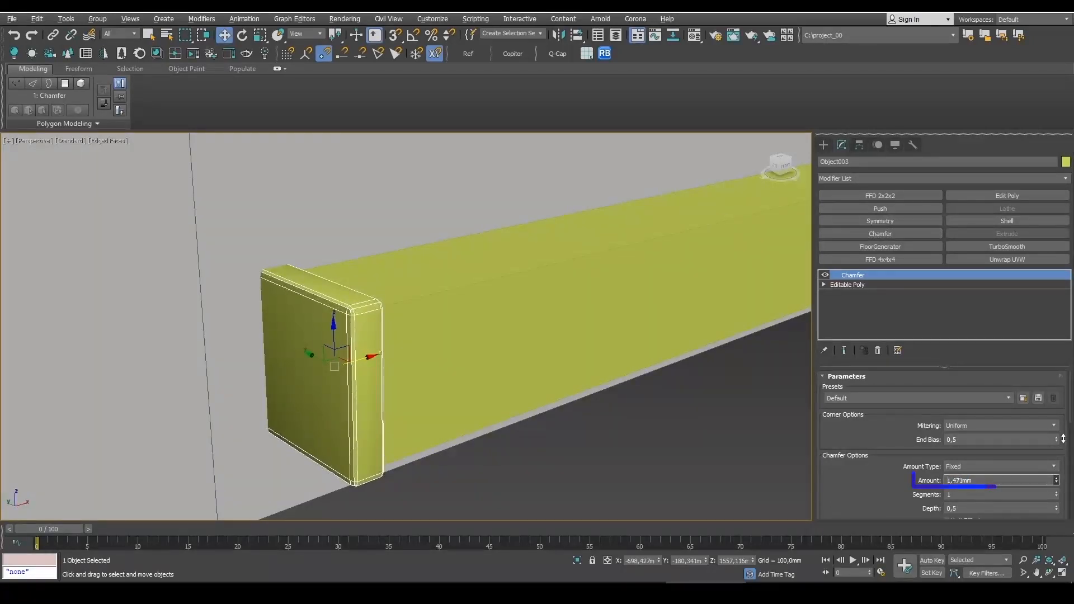
left_click(1057, 491)
- Convert the chamfered end cap to an editable poly
mouse_move(542, 456)
middle_mouse_down()
mouse_move(549, 425)
mouse_move(467, 414)
middle_mouse_up()
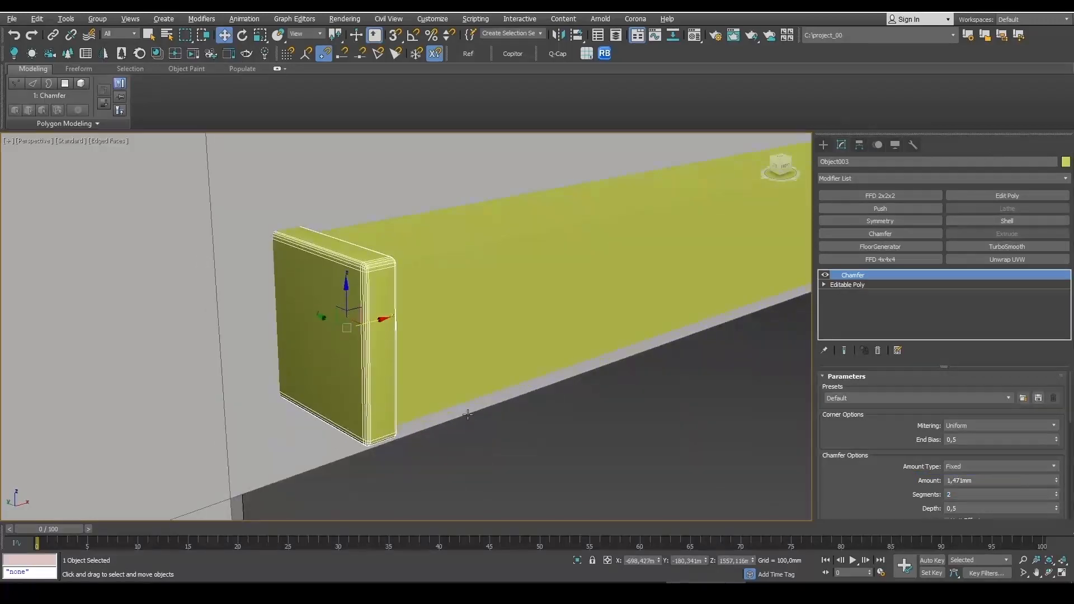
right_click(363, 331)
mouse_move(414, 446)
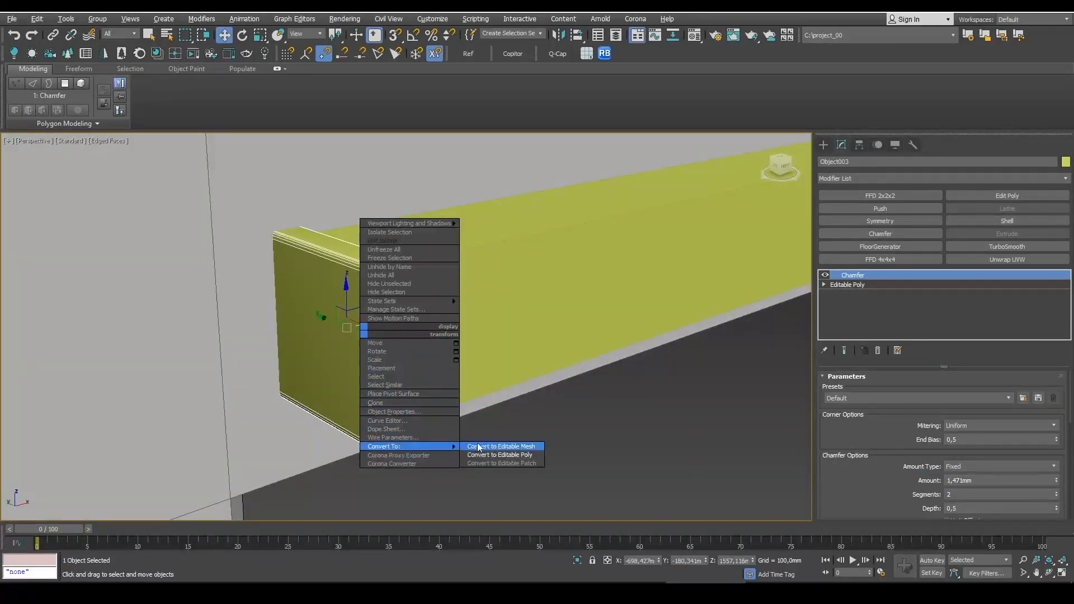
left_click(505, 454)
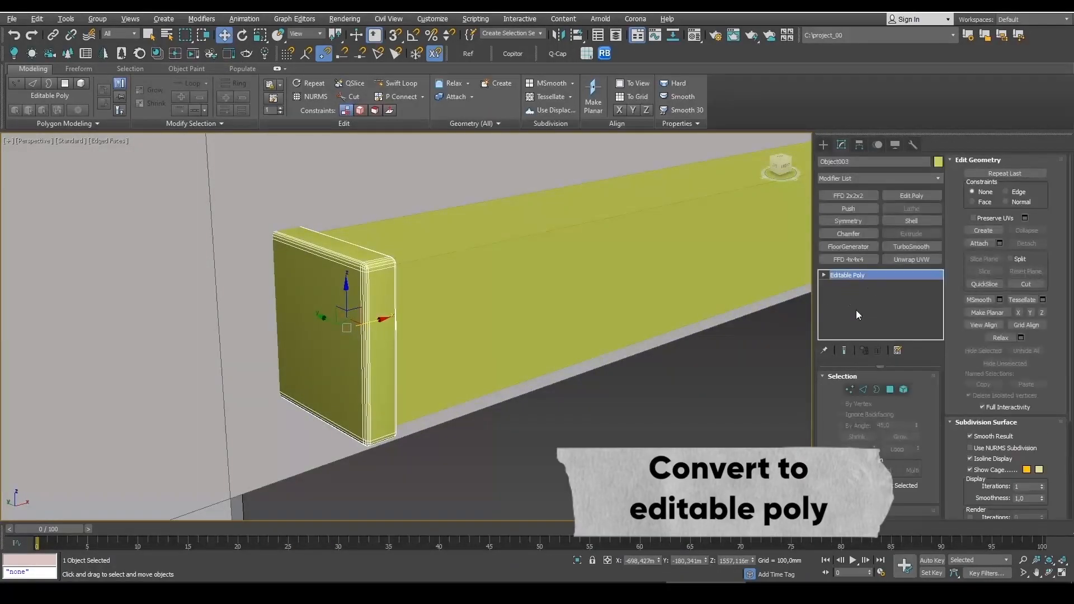
- Chamfer the rail's four long edges by about 4.4 mm and leave edge editing
scroll(408, 321, "down", 6)
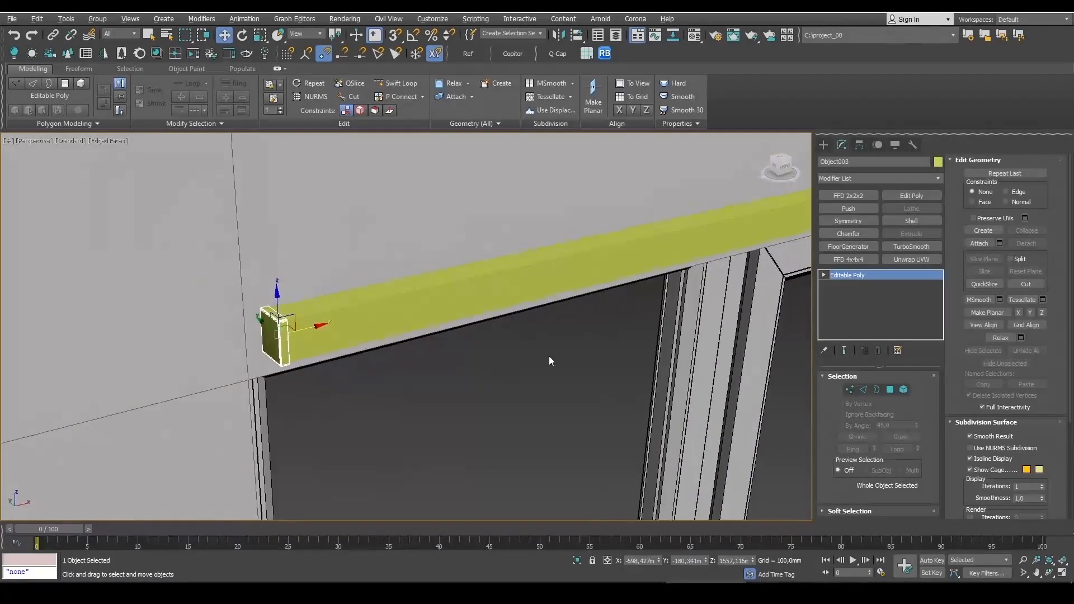
scroll(417, 317, "up", 3)
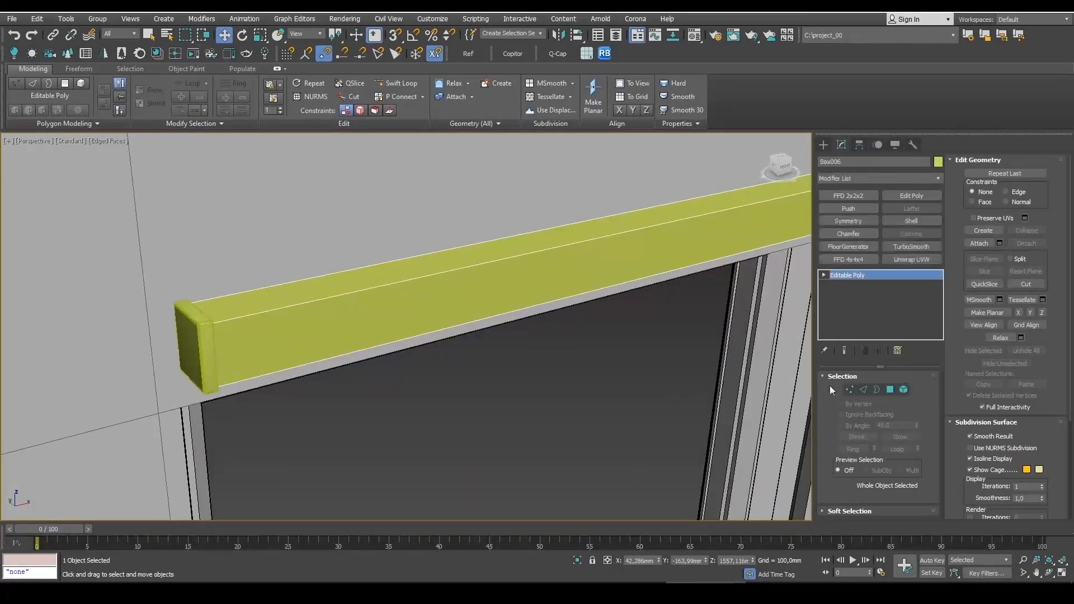
left_click(867, 388)
double_click(451, 255)
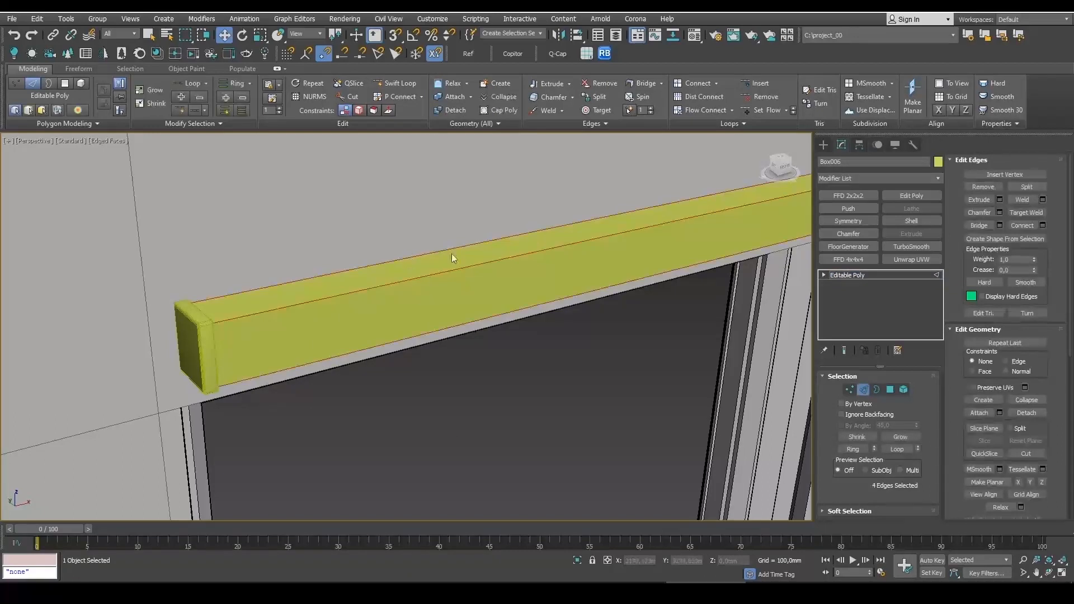
left_click(999, 213)
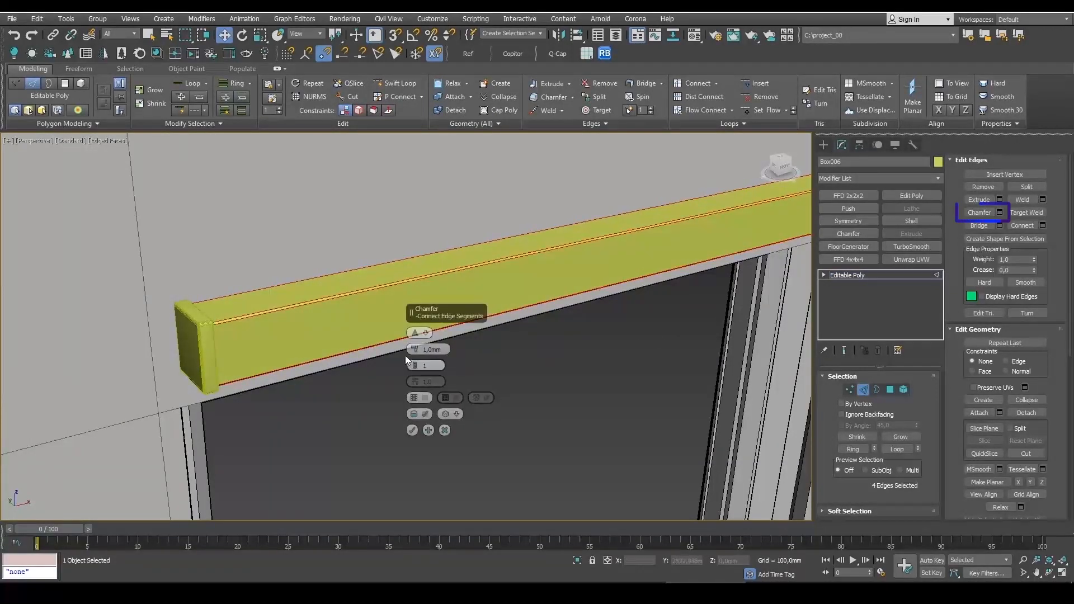
left_click_drag(416, 351, 416, 336)
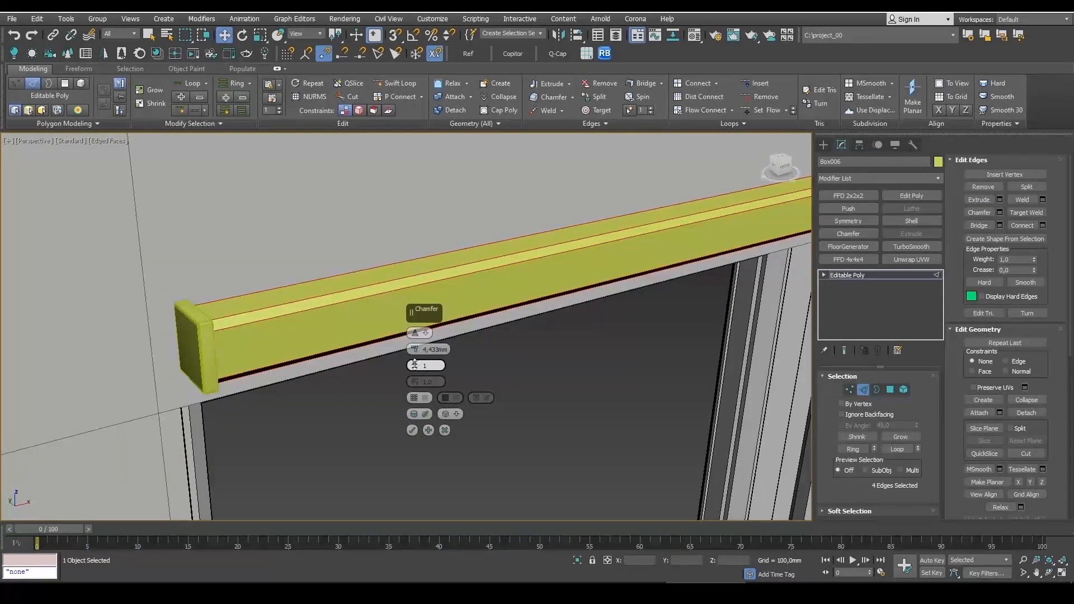
left_click(414, 431)
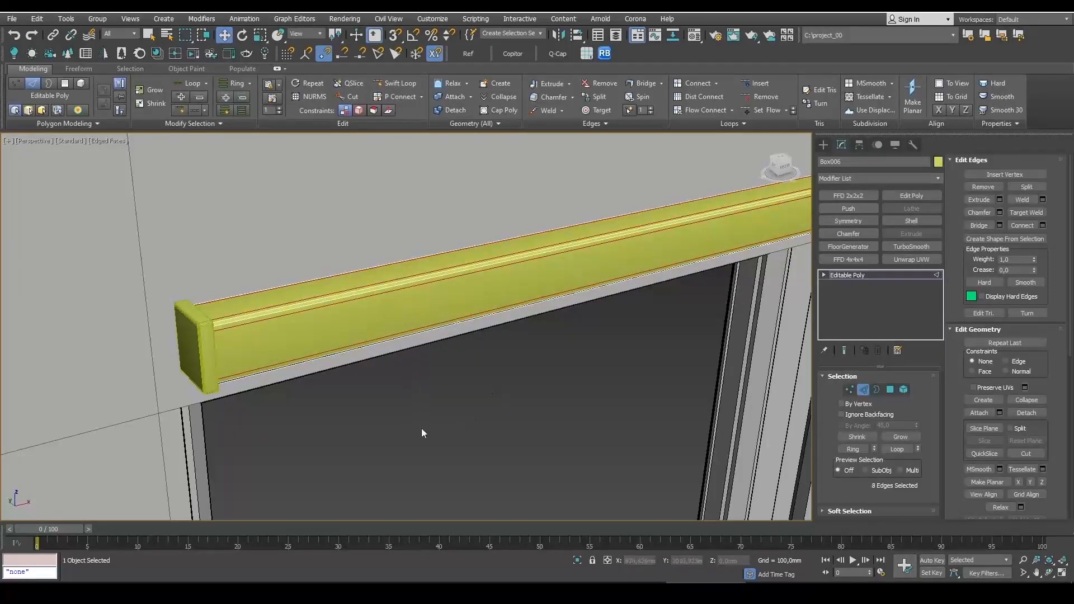
left_click(864, 393)
- Try a TurboSmooth modifier on the rail, checking it without edged faces, and remove it
scroll(515, 388, "down", 4)
middle_click_drag(546, 372, 512, 345)
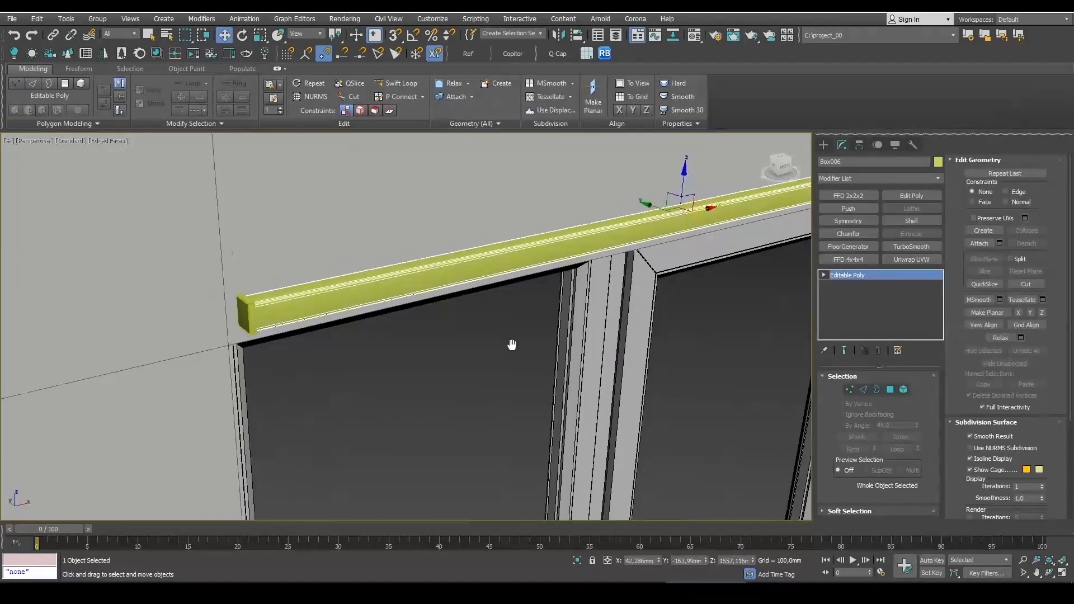
left_click(911, 246)
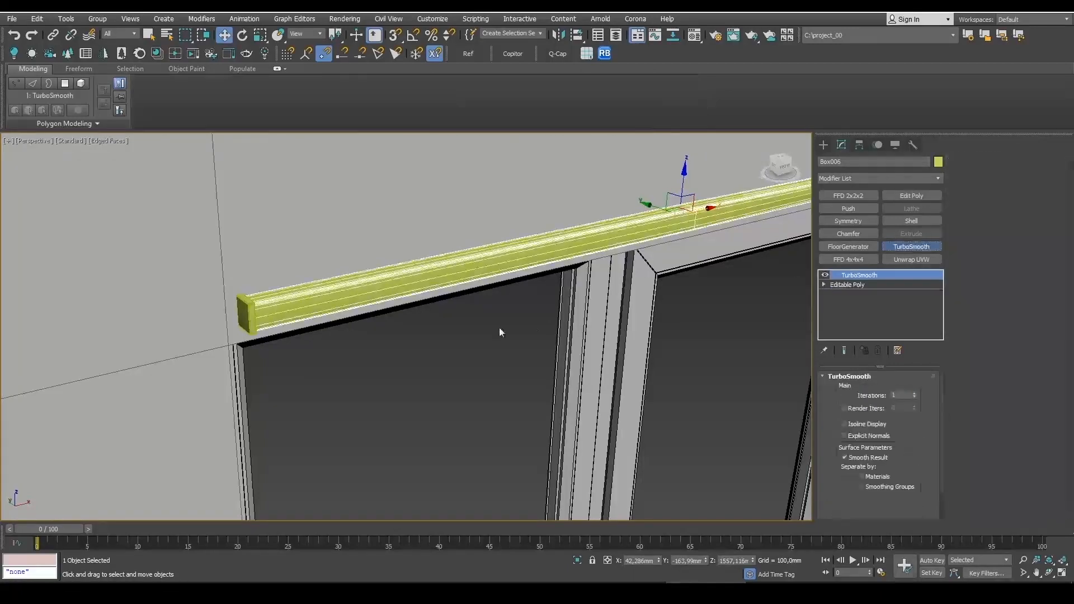
key("F4")
scroll(318, 336, "up", 3)
mouse_move(336, 341)
middle_mouse_down()
mouse_move(428, 359)
mouse_move(383, 350)
middle_mouse_up()
middle_click_drag(643, 313, 499, 301)
scroll(374, 301, "down", 3)
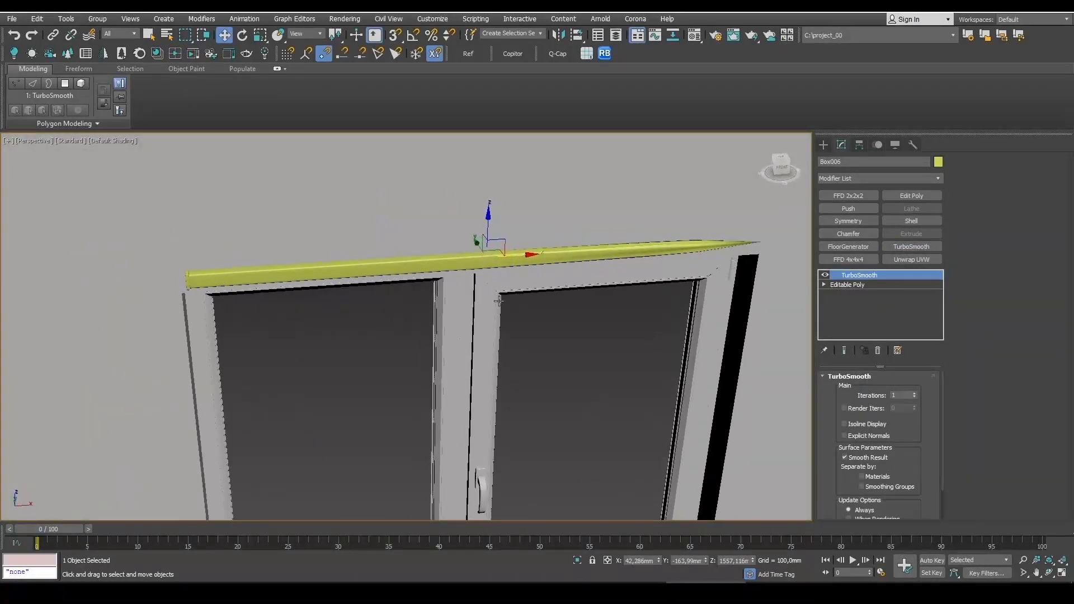
left_click(879, 350)
key("F4")
- Attach the end cap to the rail so both form one editable poly
scroll(487, 268, "up", 3)
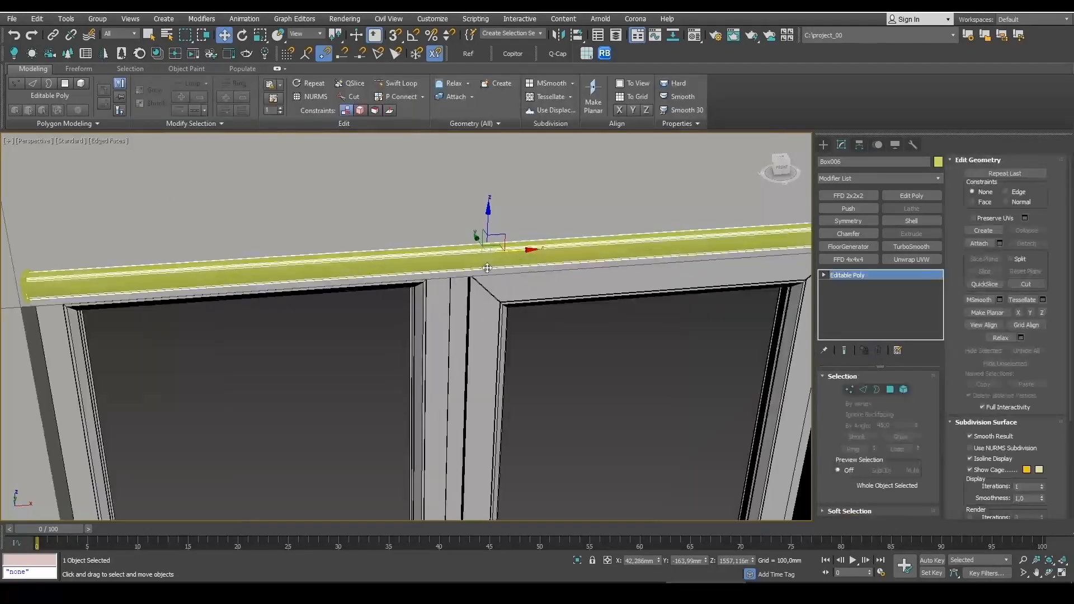
left_click(979, 243)
middle_click_drag(252, 335, 299, 311)
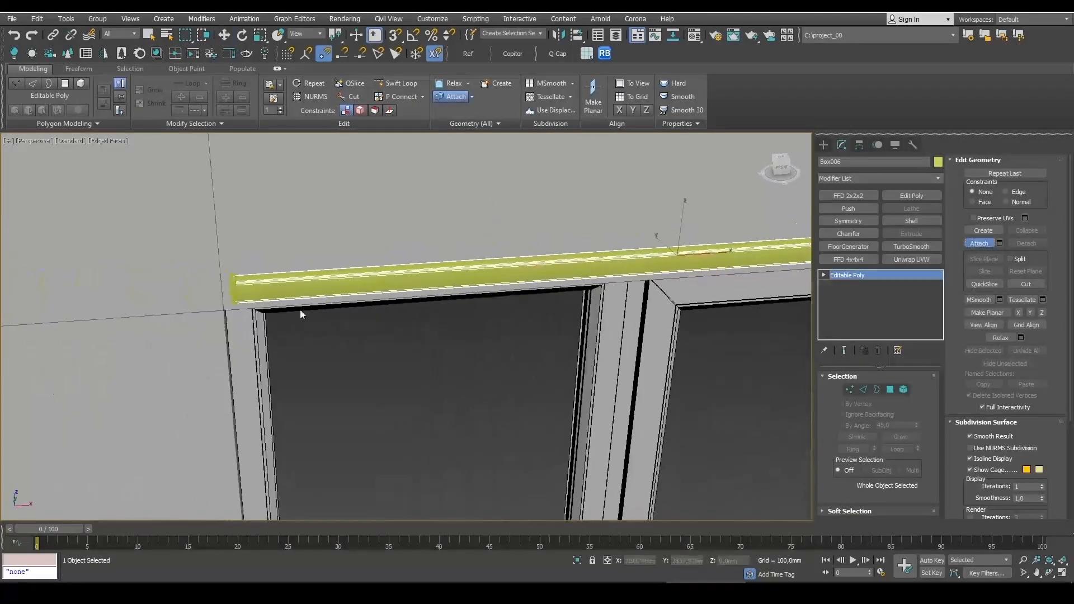
scroll(241, 281, "up", 3)
left_click(237, 281)
scroll(237, 281, "down", 3)
key("w")
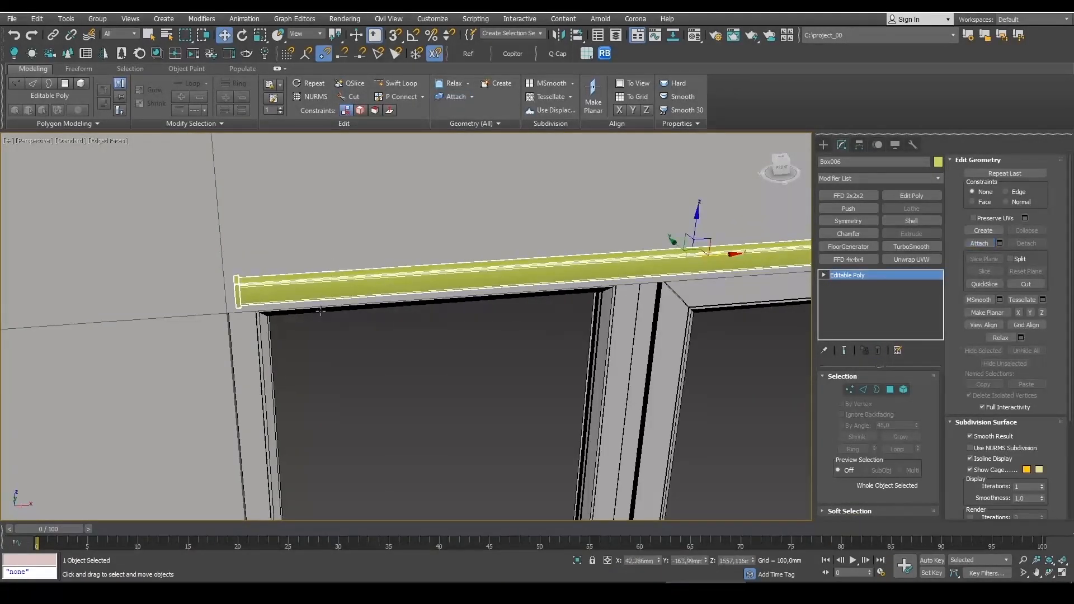
- Add a Symmetry modifier on the X axis with Flip enabled to mirror the end cap onto the rail's other end
middle_click_drag(628, 320, 578, 321)
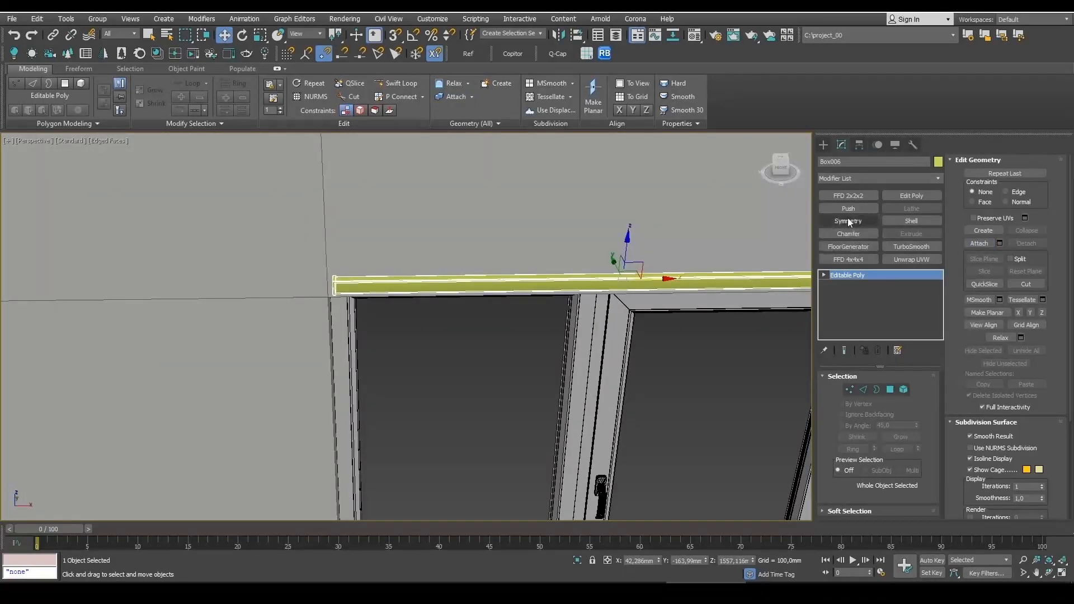
left_click(848, 221)
middle_click_drag(709, 321, 761, 331, "alt")
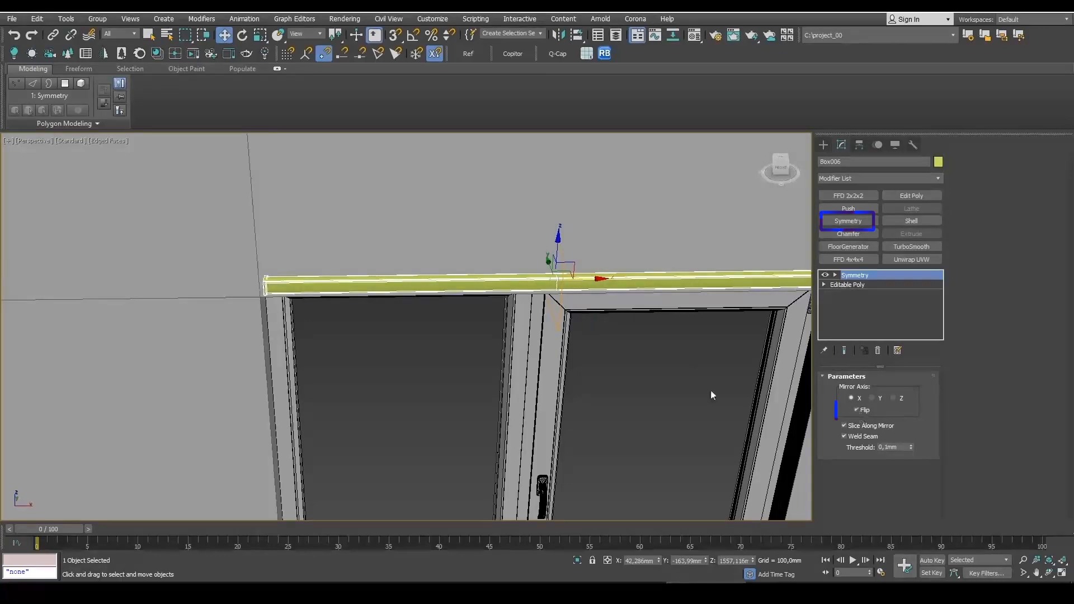
middle_click_drag(682, 373, 547, 329)
middle_click_drag(372, 336, 385, 325, "alt")
middle_click_drag(385, 325, 495, 308)
scroll(500, 264, "up", 3)
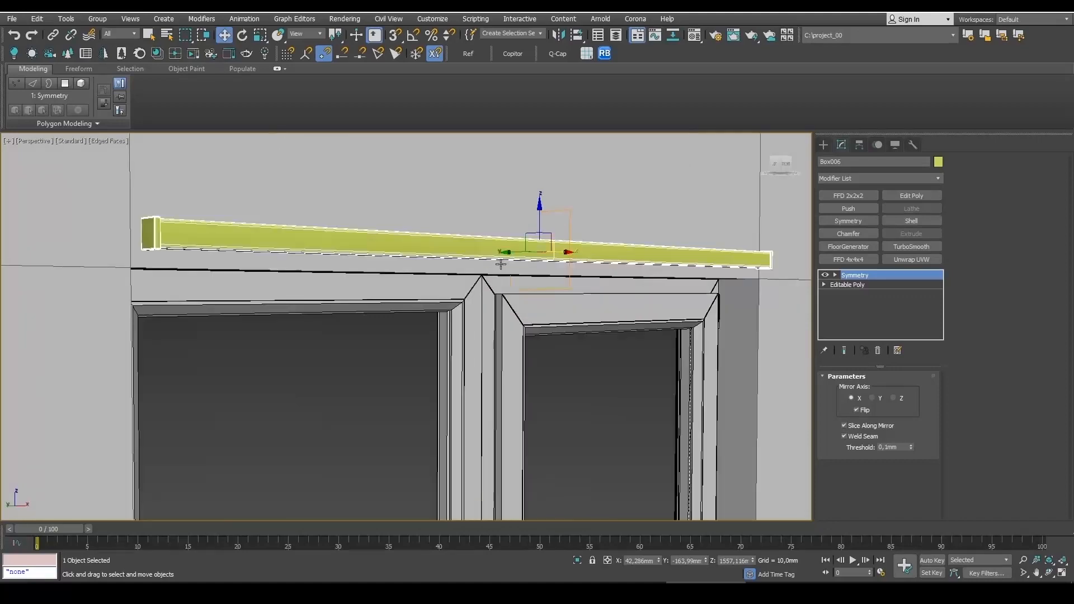
- Check the mirrored end caps with and without edged faces, and collapse the rail's Symmetry modifier into an editable poly
key("F4")
key("F4")
middle_click_drag(562, 271, 589, 260, "alt")
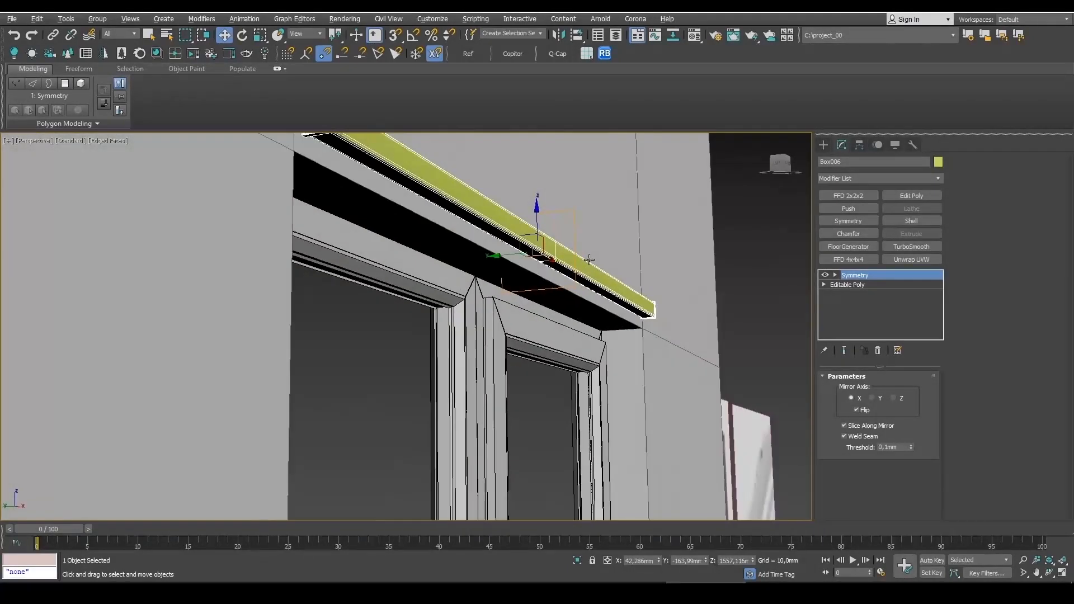
middle_click_drag(627, 316, 558, 279, "alt")
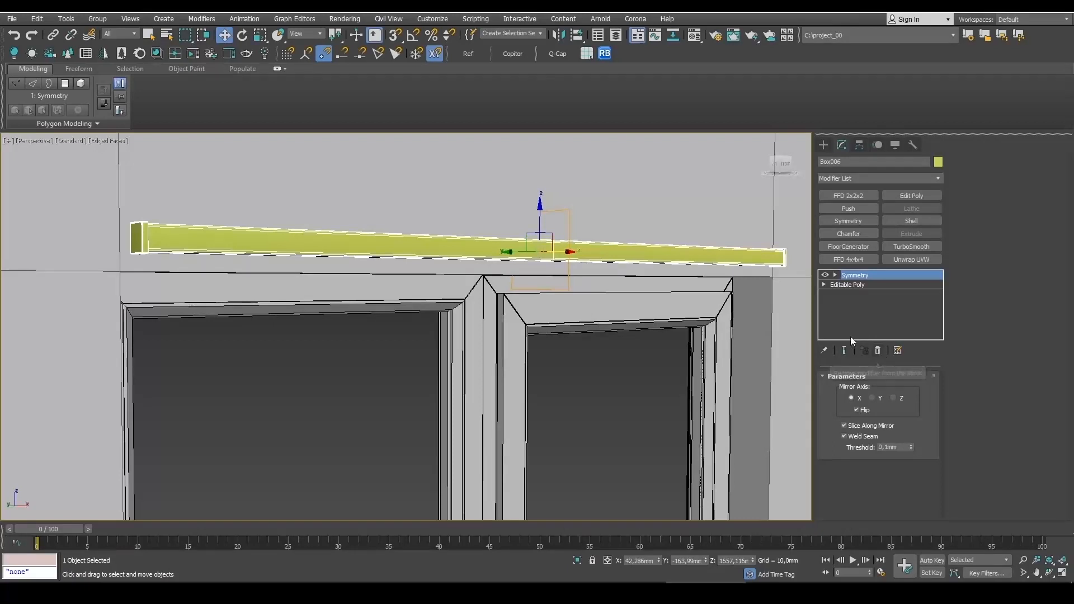
key("ctrl+e")
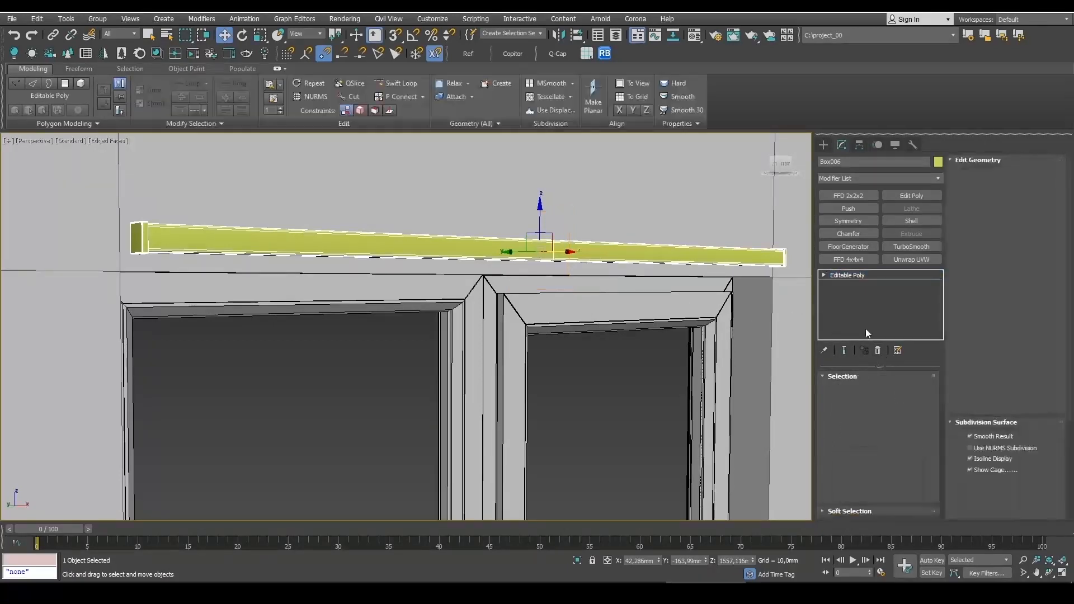
- Clone the rail's long bar element directly beneath itself as an element and shift the clone about 17 mm toward the wall
left_click(904, 390)
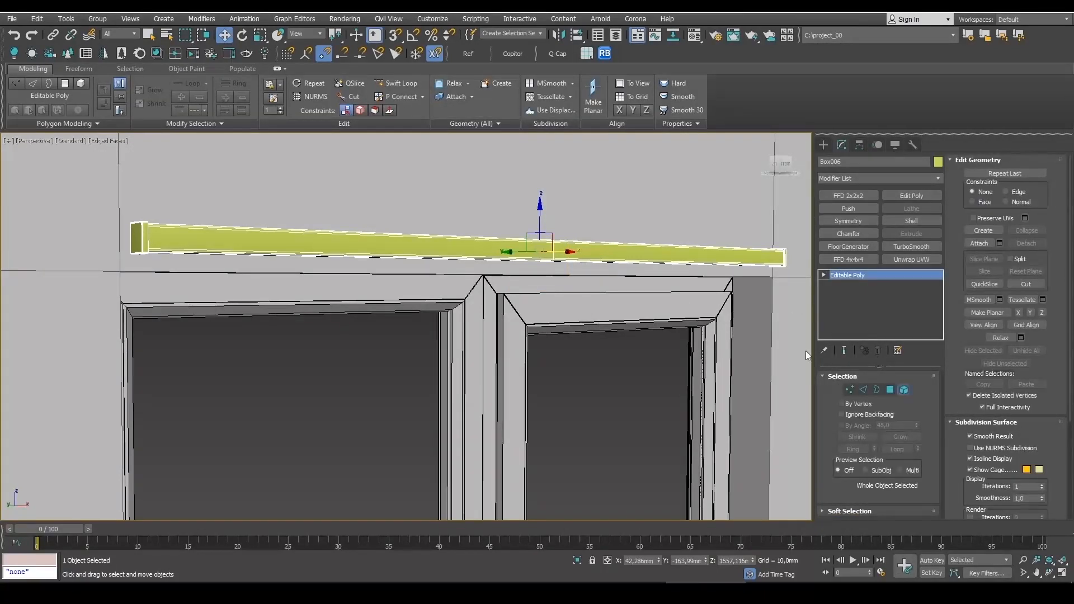
left_click(576, 256)
mouse_move(548, 222)
left_mouse_down()
mouse_move(552, 247)
mouse_move(548, 239)
left_mouse_up()
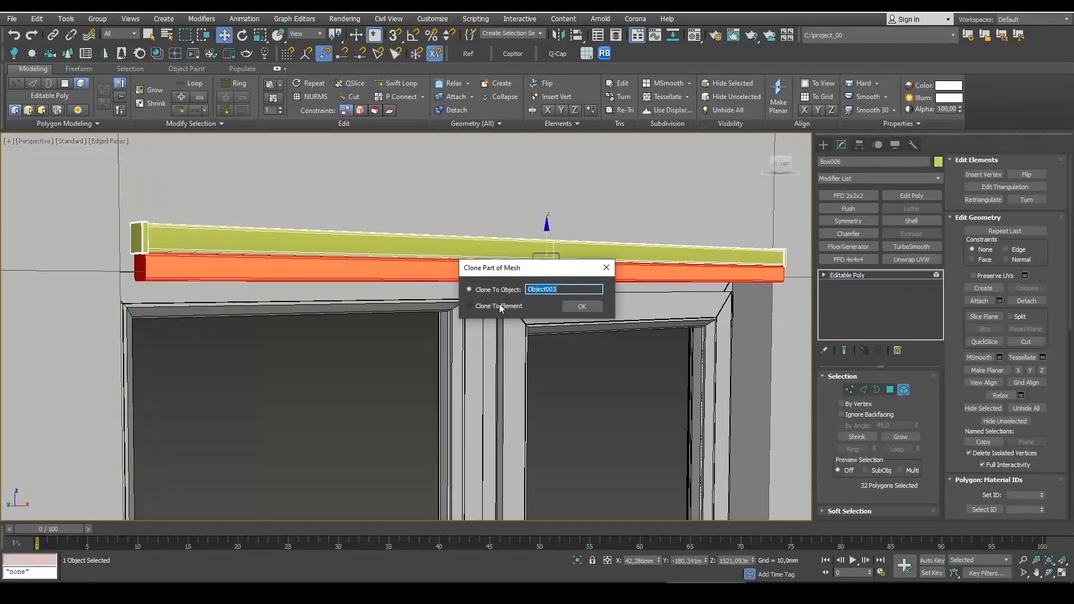
left_click(501, 306)
left_click(582, 306)
mouse_move(582, 306)
middle_mouse_down("alt")
mouse_move(489, 329)
mouse_move(519, 311)
middle_mouse_up("alt")
left_click_drag(522, 271, 513, 272)
- In the left view, narrow the cloned lower bar by moving its wall-side vertices about 18 mm inward, and leave vertex editing
key("alt+w")
middle_click(300, 401)
key("z")
key("alt+w")
scroll(368, 391, "down", 6)
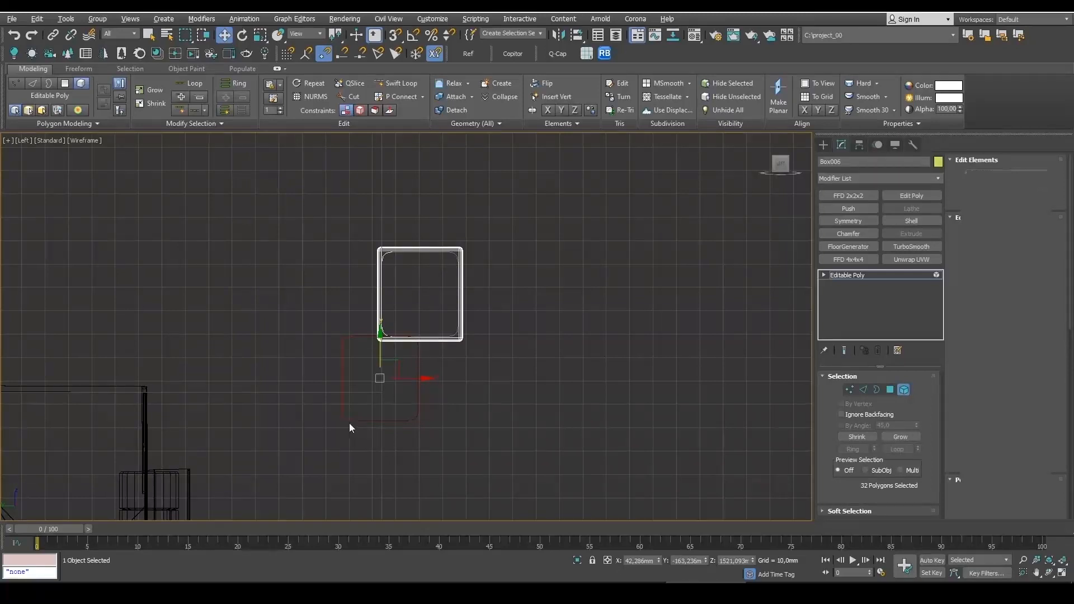
key("F3")
key("1")
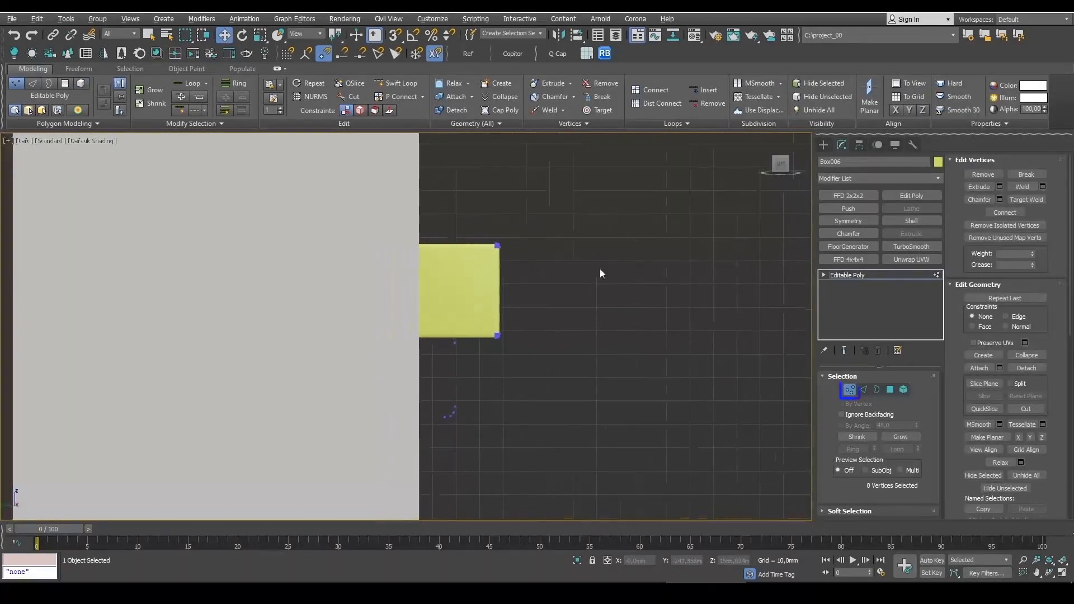
key("F3")
scroll(414, 394, "up", 4)
left_click_drag(412, 456, 287, 171)
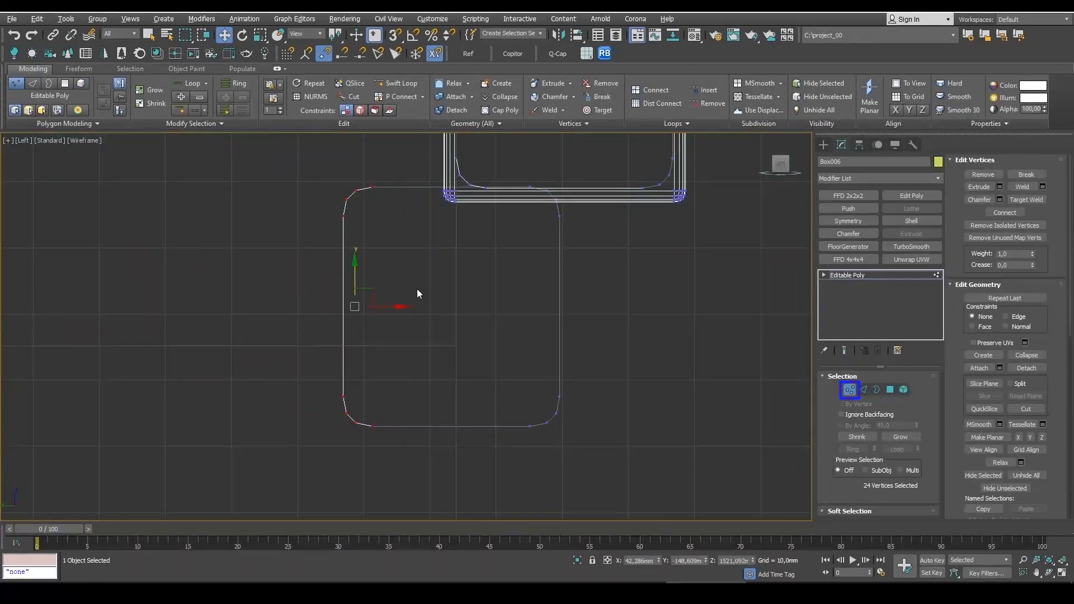
left_click_drag(389, 307, 509, 311)
scroll(590, 413, "down", 2)
middle_click_drag(612, 367, 556, 323)
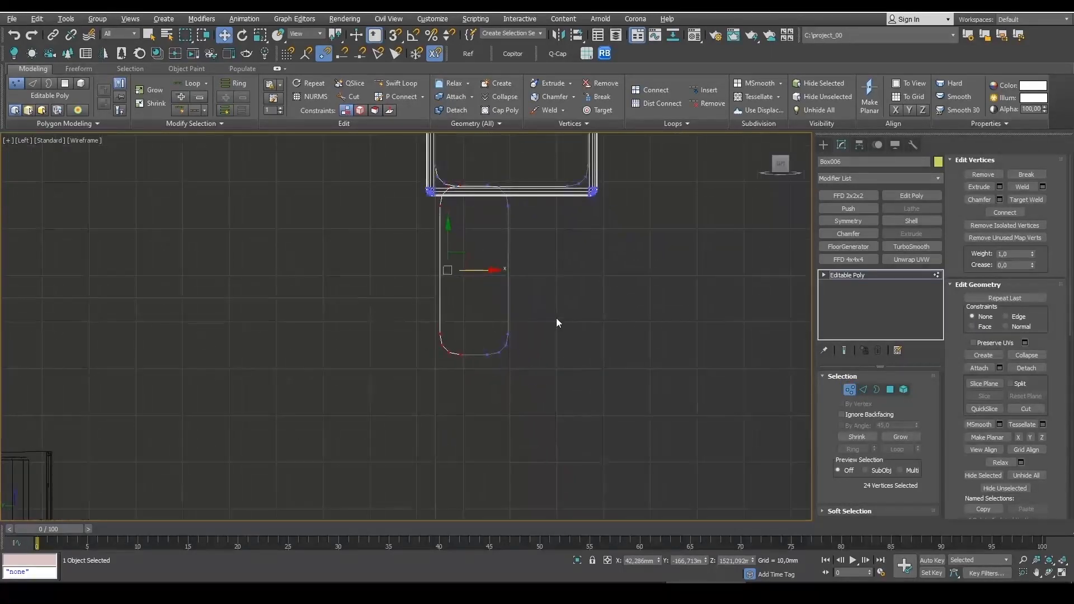
key("alt+w")
key("alt+w")
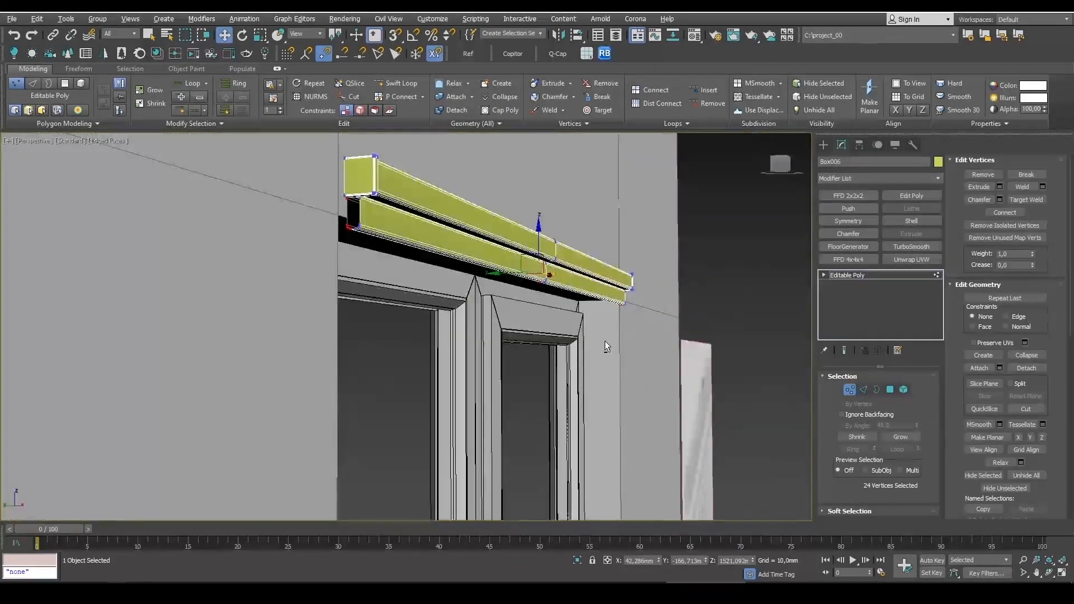
middle_click_drag(354, 364, 432, 347)
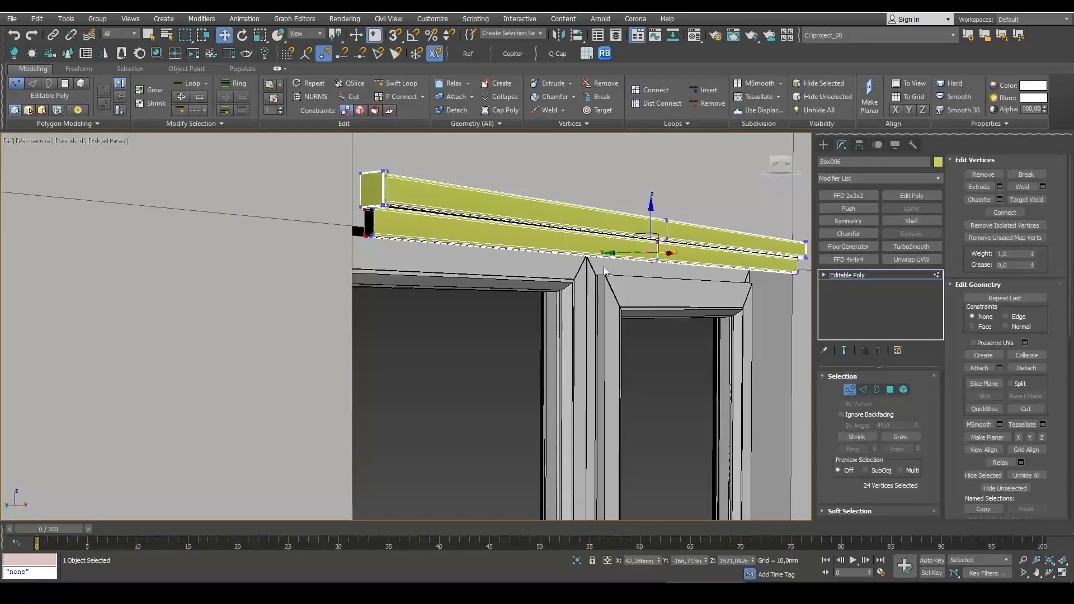
left_click(847, 391)
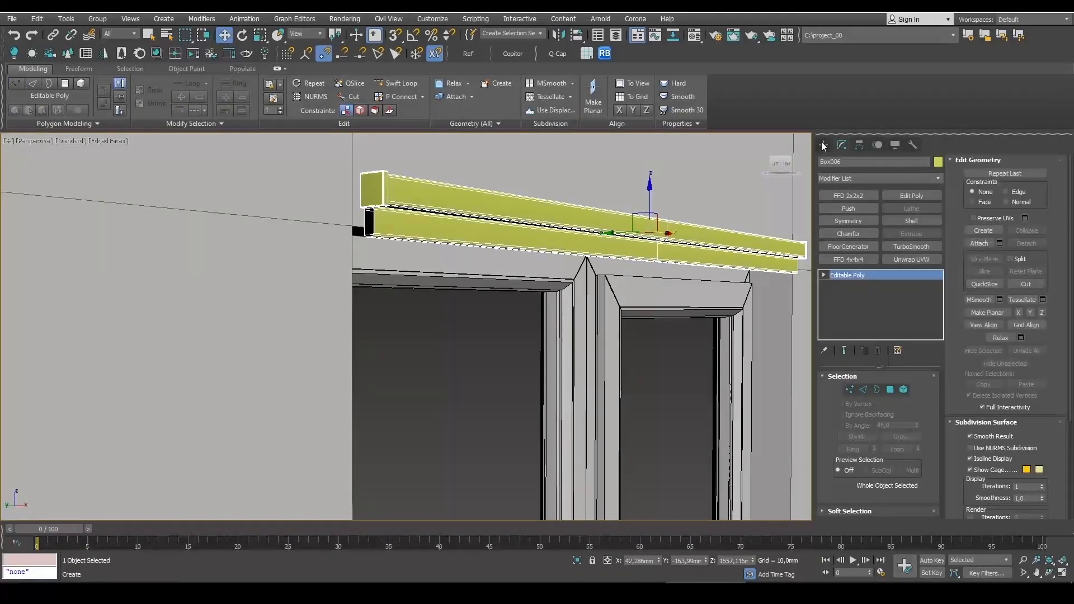
- Draw a cylinder about 10.3 mm in radius and 7.7 mm high on the rail's front face, with 2 cap segments
left_click(823, 144)
left_click(856, 235)
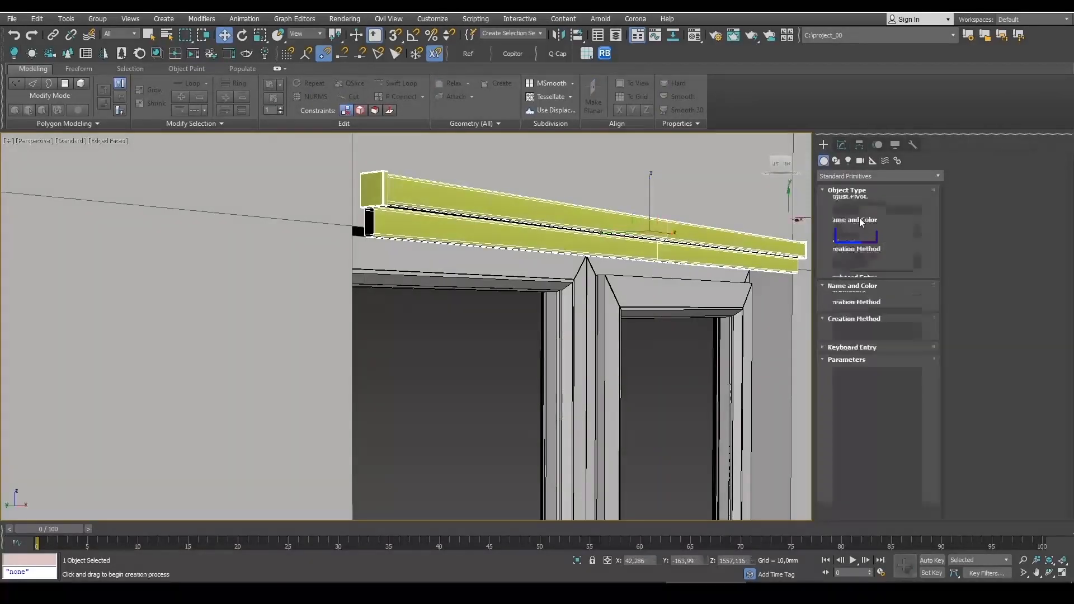
scroll(509, 296, "up", 2)
left_click_drag(416, 239, 421, 244)
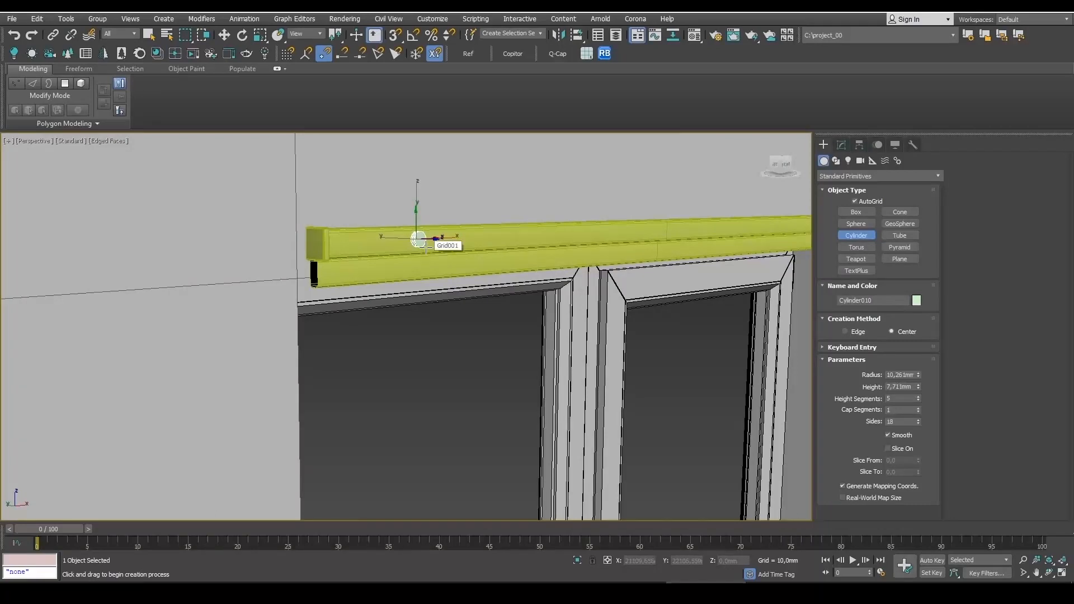
left_click(425, 246)
scroll(425, 246, "up", 2)
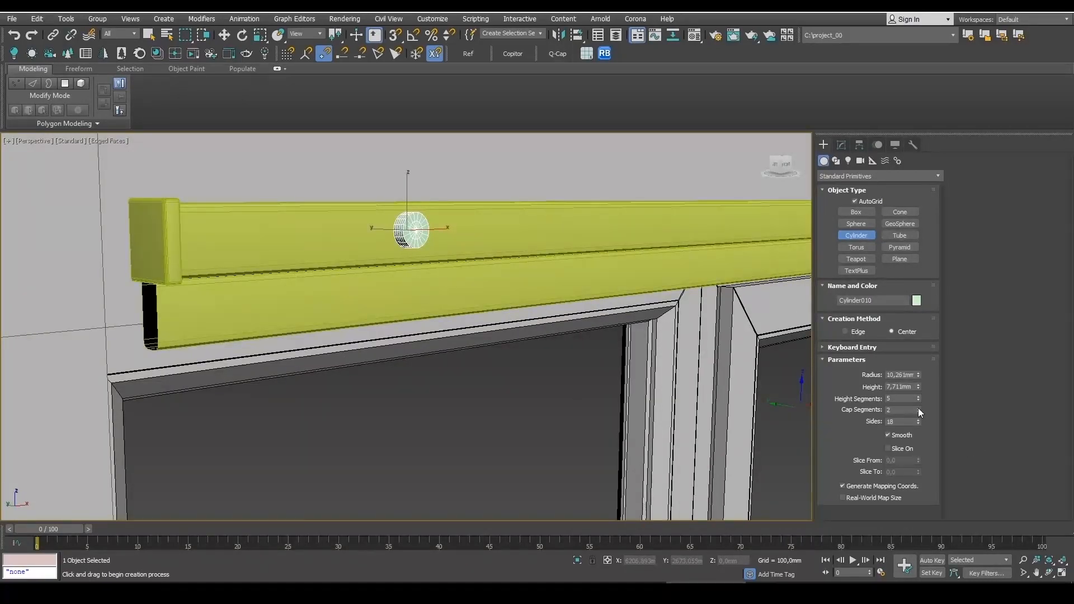
key("w")
scroll(437, 262, "up", 4)
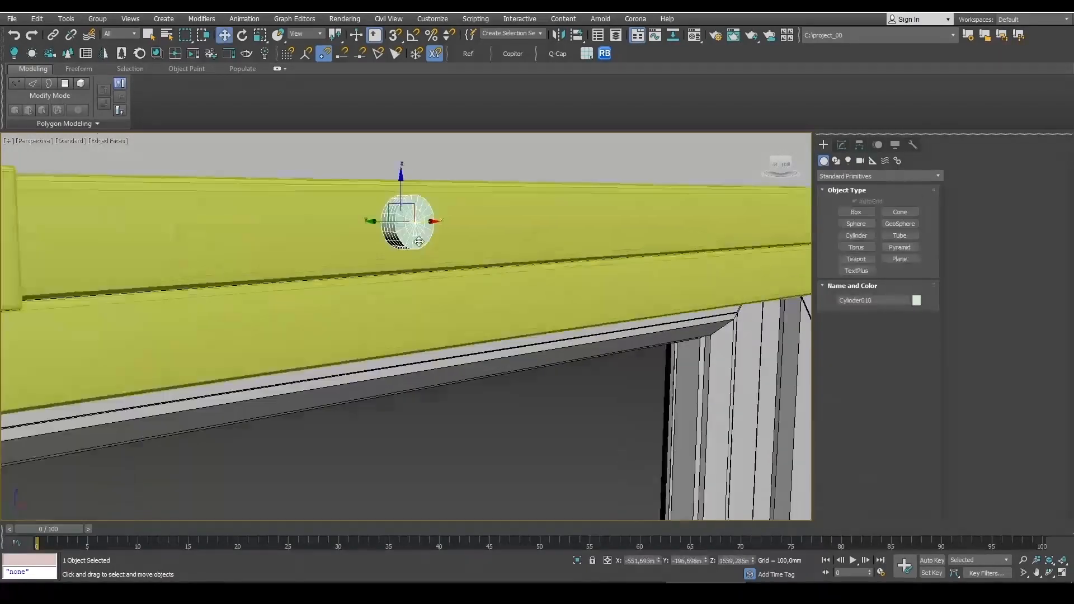
- Try rotating the cylinder 90 degrees about the vertical axis with angle snap, inspect it in the top view, and delete it
middle_click_drag(436, 262, 448, 269, "alt")
key("e")
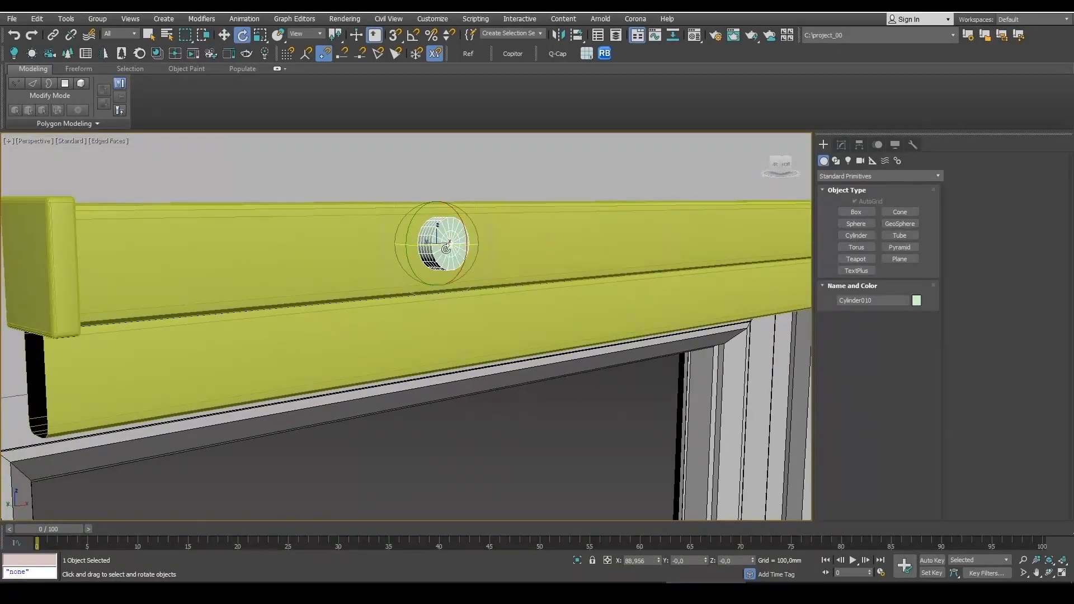
left_click_drag(442, 247, 390, 249)
key("ctrl+z")
key("a")
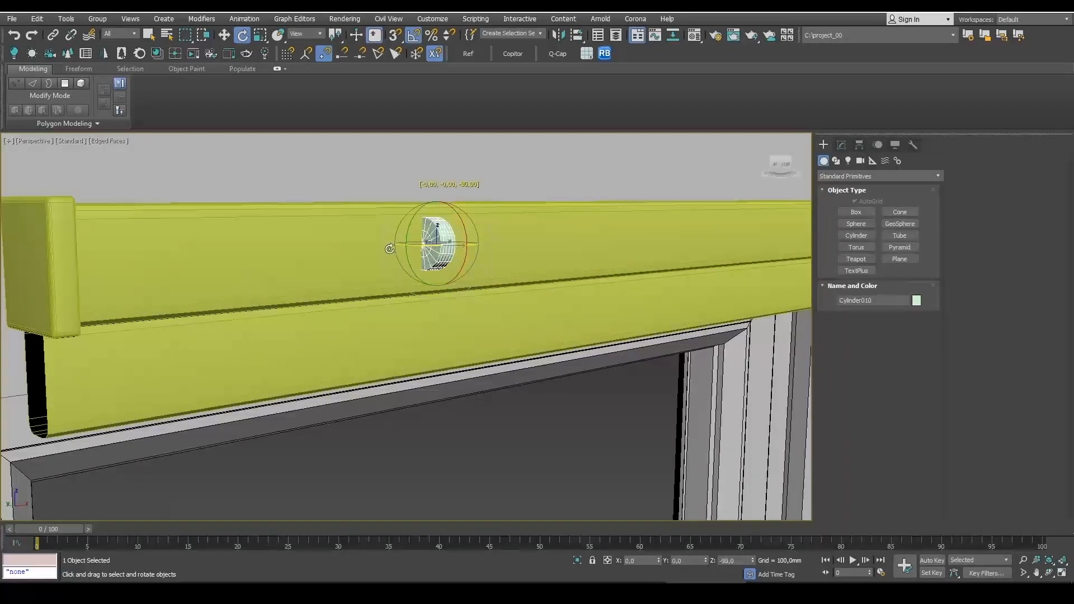
scroll(390, 249, "down", 6)
key("w")
key("alt+w")
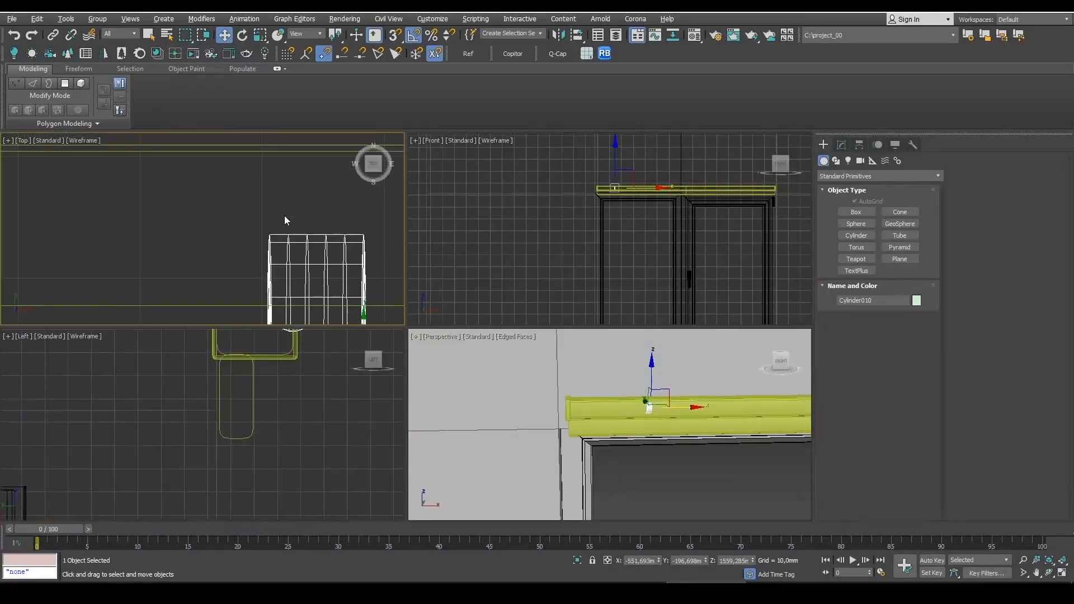
key("alt+w")
key("e")
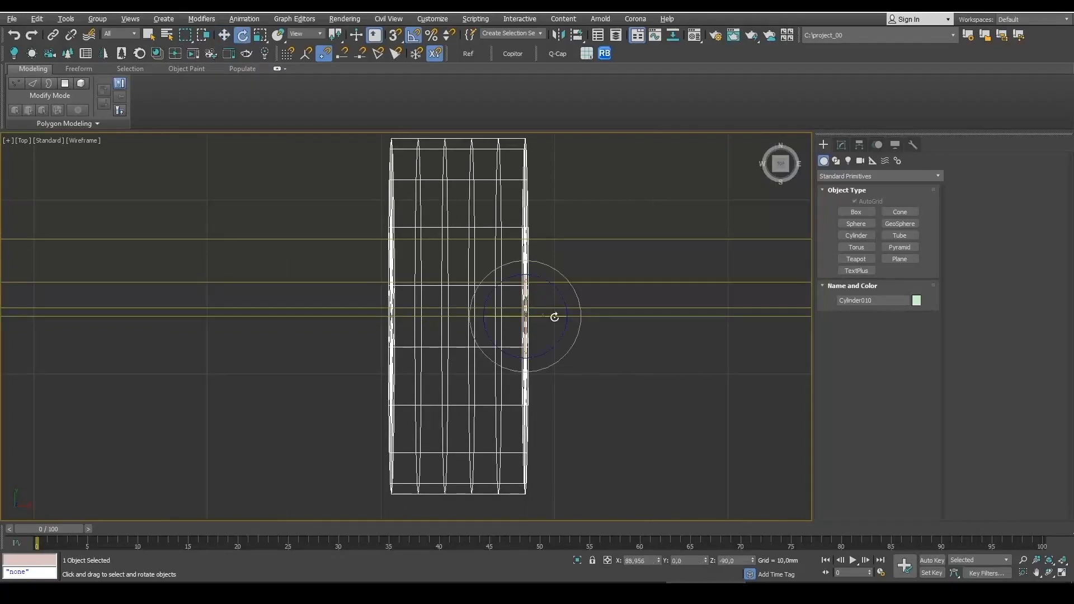
left_click_drag(554, 317, 556, 316)
key("Delete")
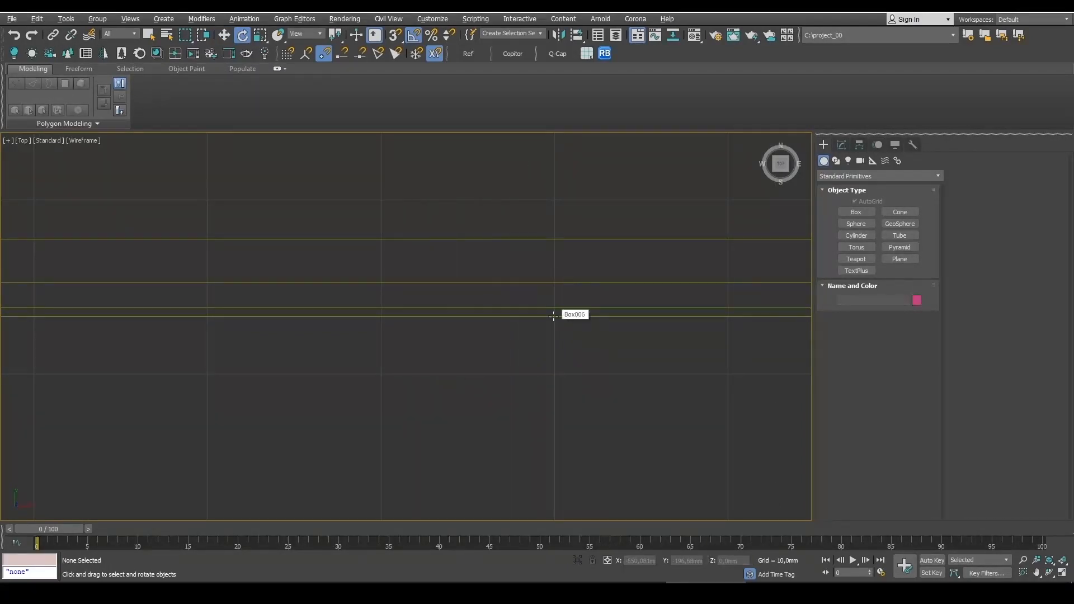
key("alt+w")
middle_click(635, 388)
key("alt+w")
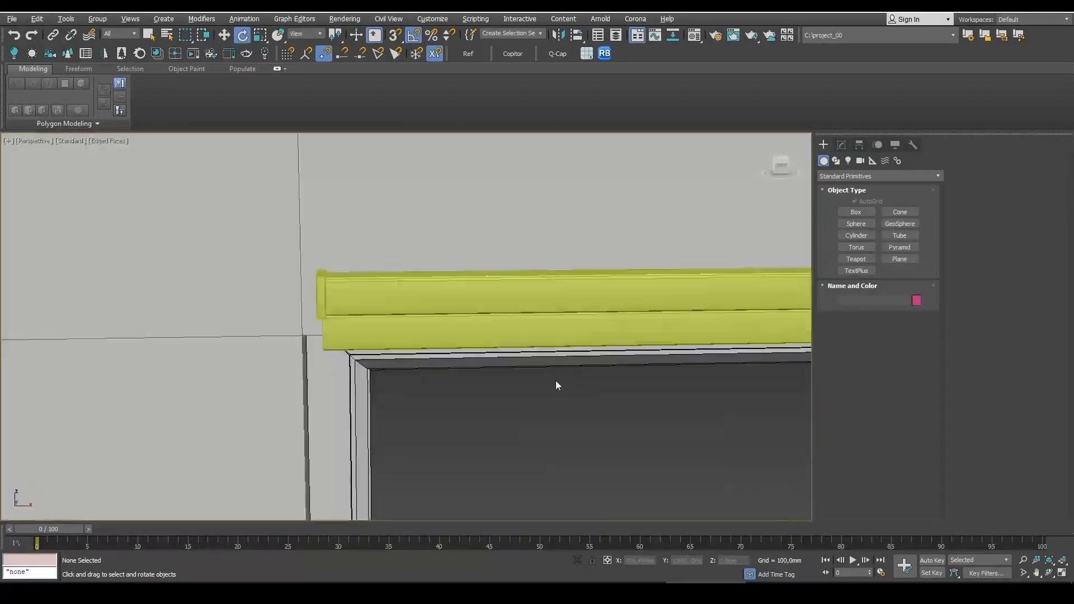
- Draw a new short cylinder on the wall beside the rail's capped left end and rotate it sideways about the vertical axis
middle_click_drag(556, 381, 570, 372, "alt")
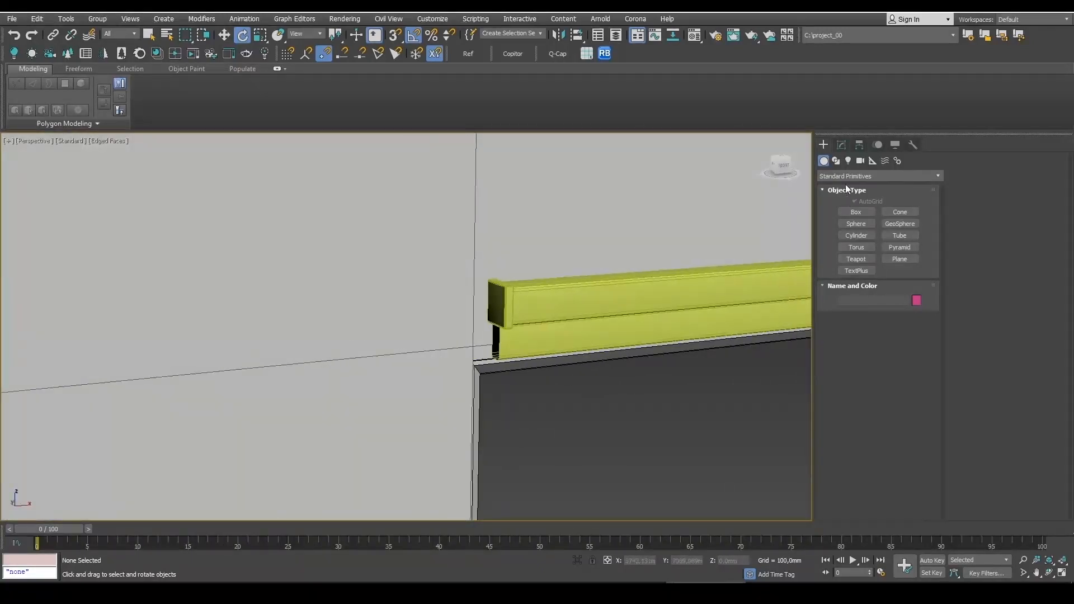
left_click(867, 235)
left_click_drag(425, 342, 439, 353)
left_click(444, 356)
key("e")
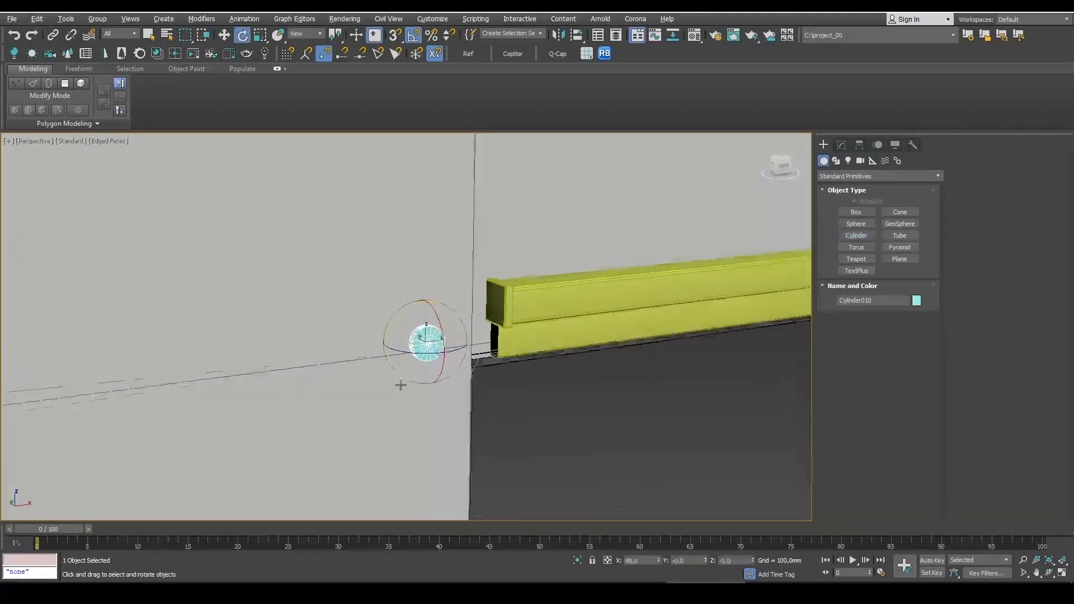
middle_click_drag(401, 383, 446, 361, "alt")
scroll(445, 362, "up", 3)
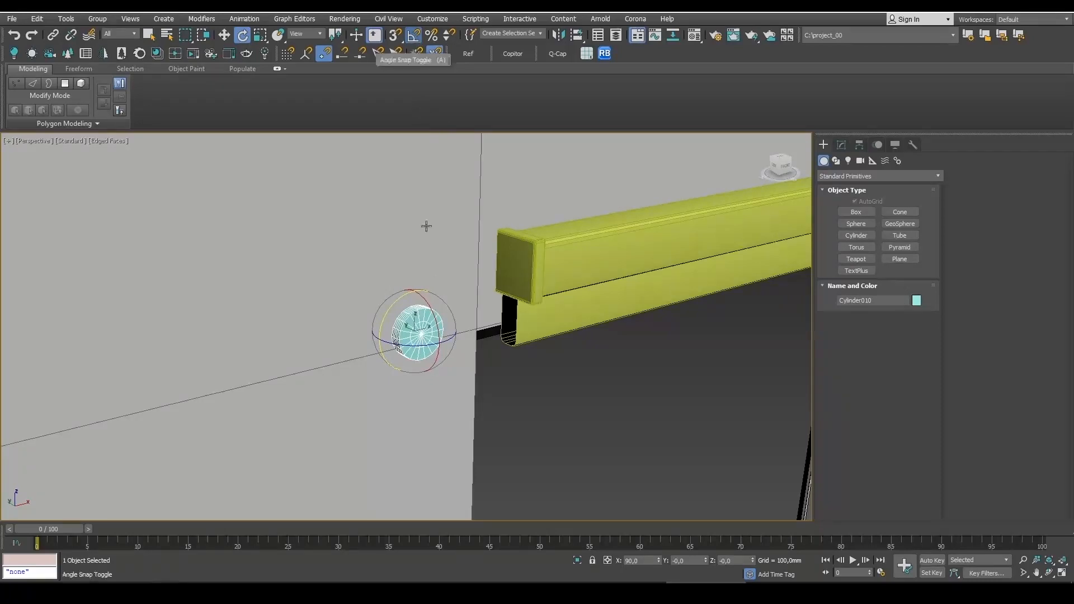
left_click_drag(414, 346, 364, 356)
- Move the cylinder to the open left end of the lower bar, aligning it with the bar's depth and height
middle_click_drag(442, 394, 407, 404, "alt")
key("w")
left_click_drag(426, 341, 532, 332)
middle_click_drag(531, 333, 535, 344, "alt")
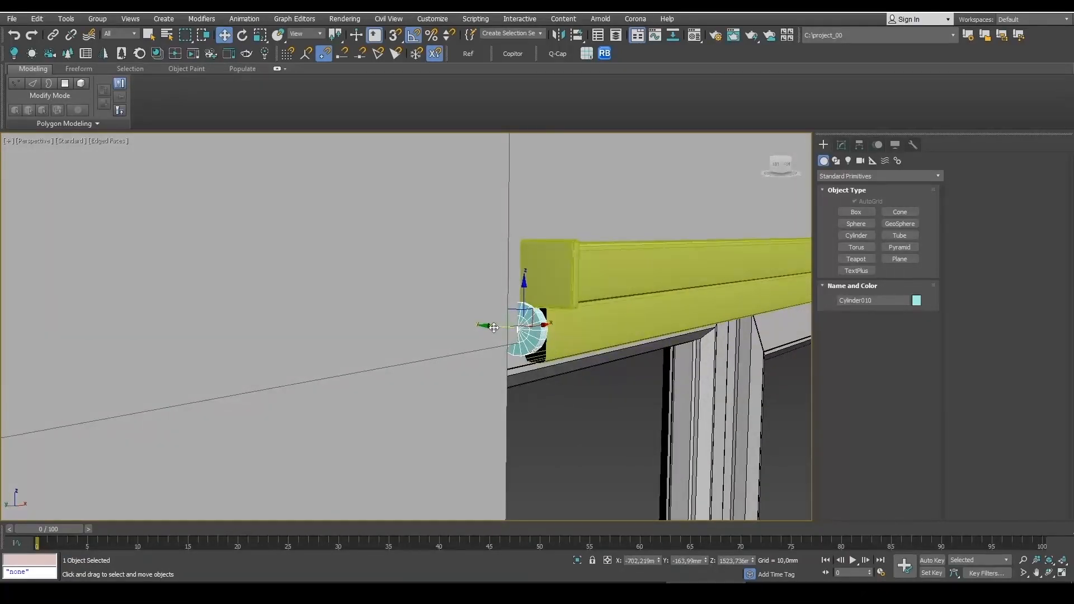
left_click_drag(493, 328, 542, 309)
- Hide the edged faces and examine the whole rail over the window beside the blind reference pictures
scroll(559, 338, "down", 4)
middle_click_drag(573, 345, 452, 258)
scroll(506, 315, "down", 3)
key("F4")
scroll(452, 257, "down", 4)
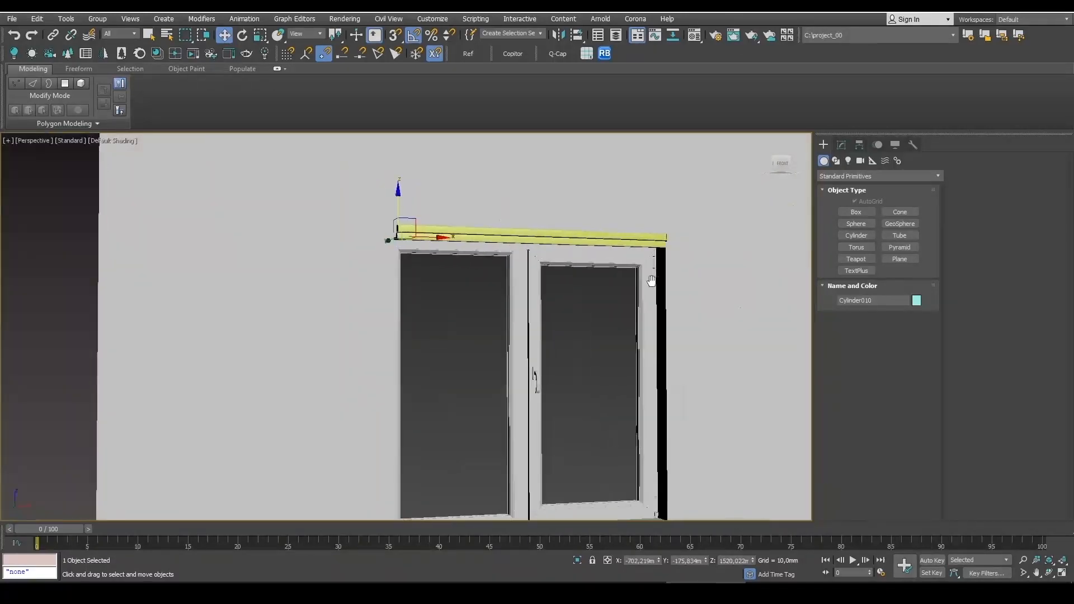
middle_click_drag(647, 280, 497, 247)
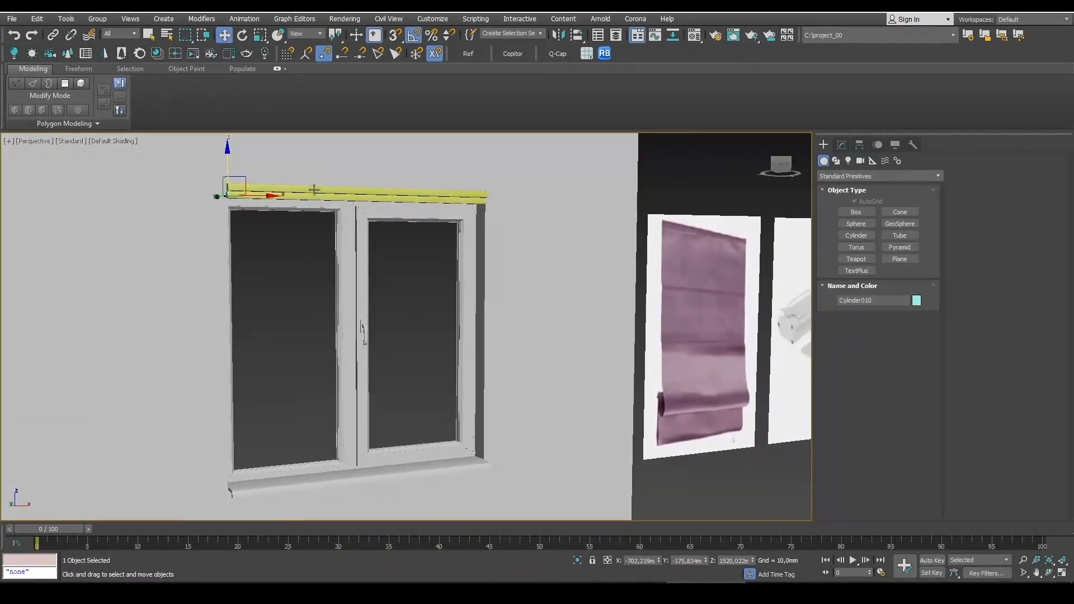
scroll(314, 189, "up", 4)
scroll(370, 224, "down", 2)
middle_click_drag(296, 233, 386, 242)
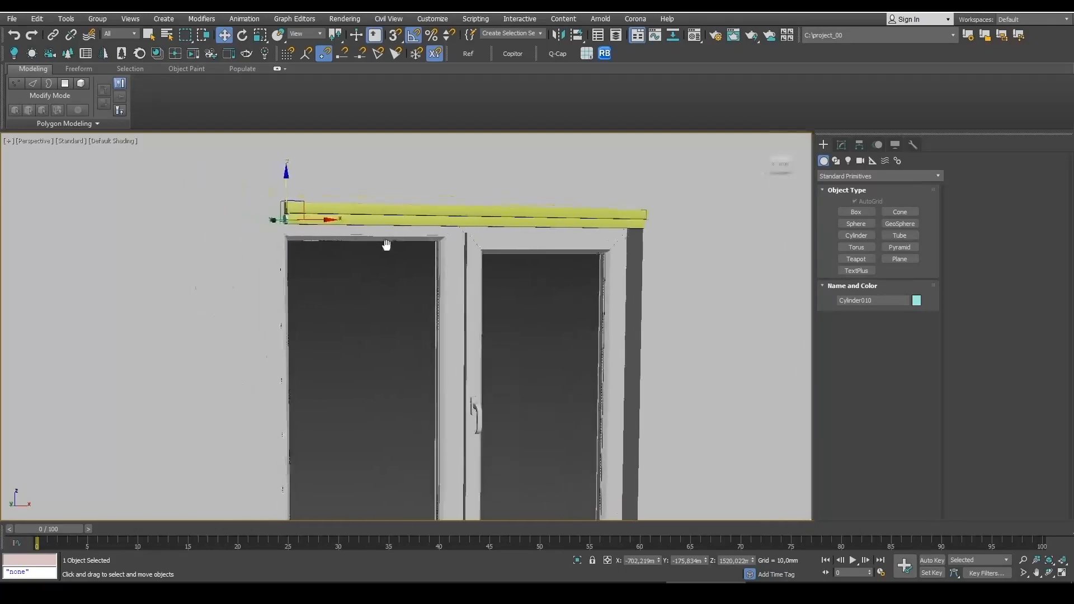
scroll(386, 242, "down", 1)
scroll(394, 242, "up", 1)
- Move the Roman blind reference picture in front of the window's right half and raise it about 100 mm
middle_click_drag(750, 311, 493, 247)
left_click(663, 288)
middle_click_drag(755, 327, 594, 302)
left_click_drag(692, 293, 343, 295)
middle_click_drag(343, 295, 611, 286, "alt")
left_click_drag(641, 272, 641, 259)
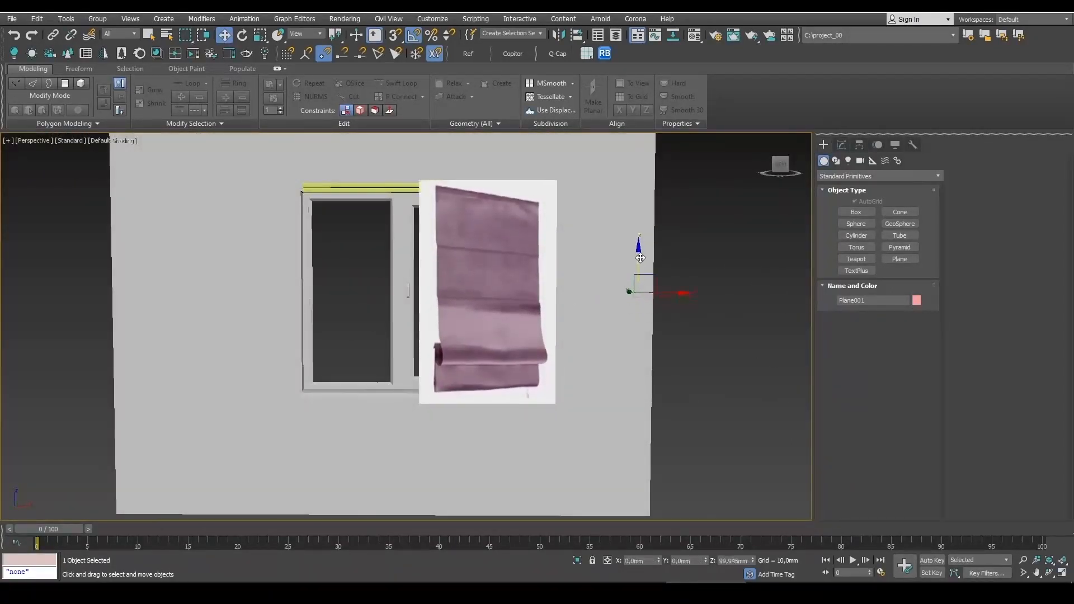
- Bring up the front view in shaded mode and frame the Roman blind reference picture over the window
key("alt+w")
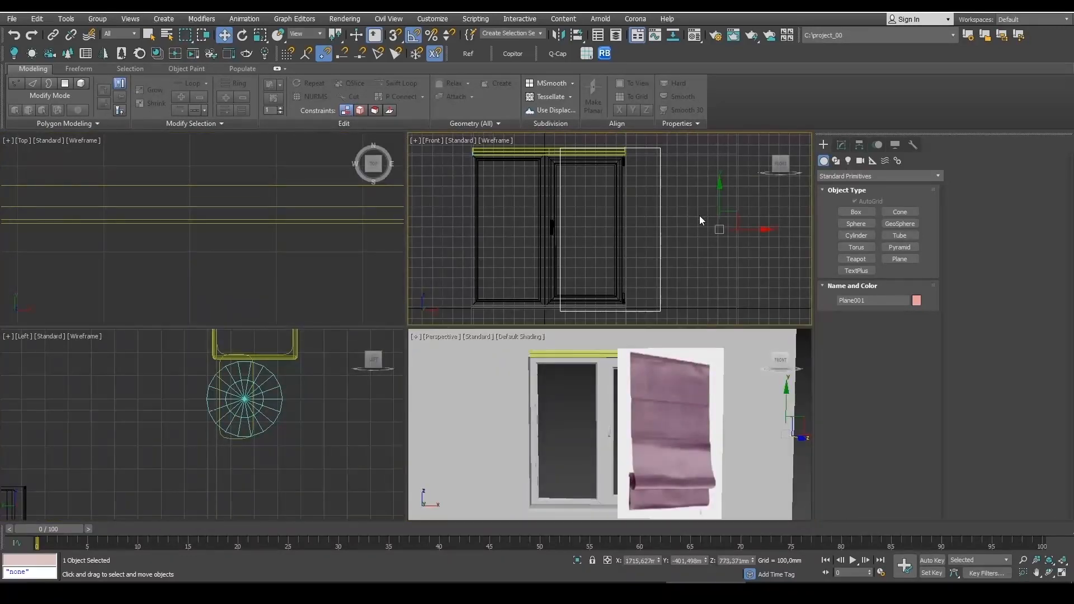
key("alt+w")
key("F3")
scroll(408, 186, "up", 5)
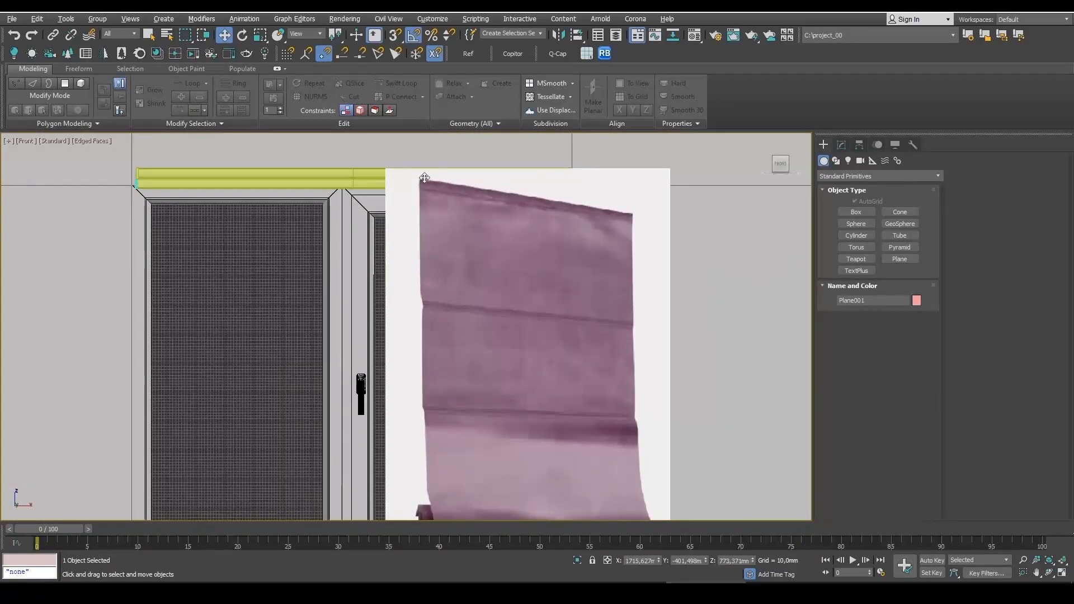
scroll(472, 276, "down", 2)
middle_click_drag(446, 334, 427, 185)
scroll(415, 331, "down", 2)
middle_click_drag(443, 236, 518, 335)
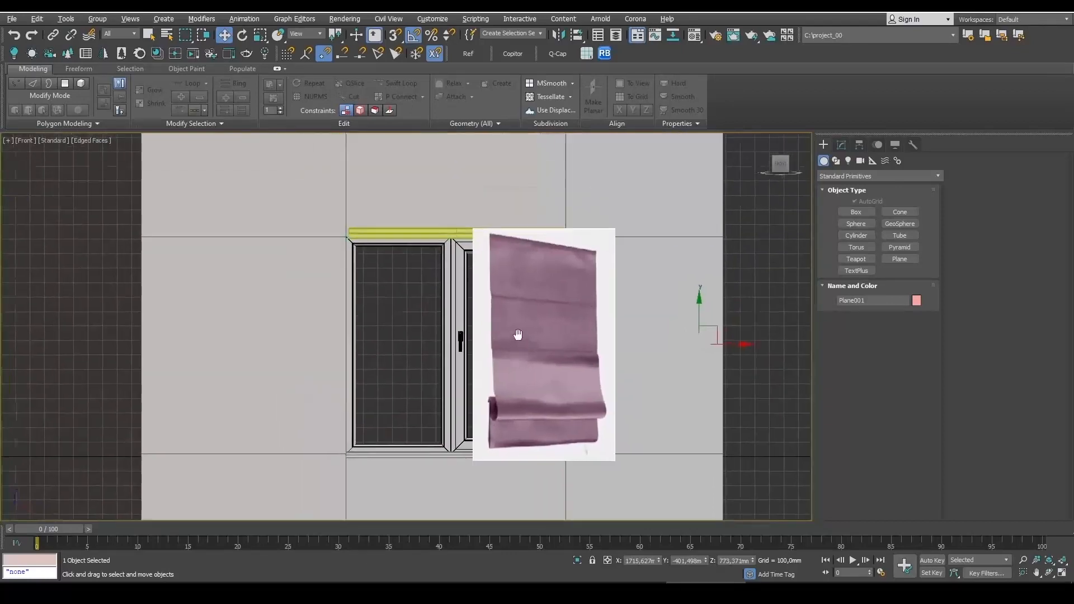
scroll(510, 258, "up", 2)
- Try to trace the upper left edge of the blind picture with a vertical line about 39 mm long
left_click(836, 161)
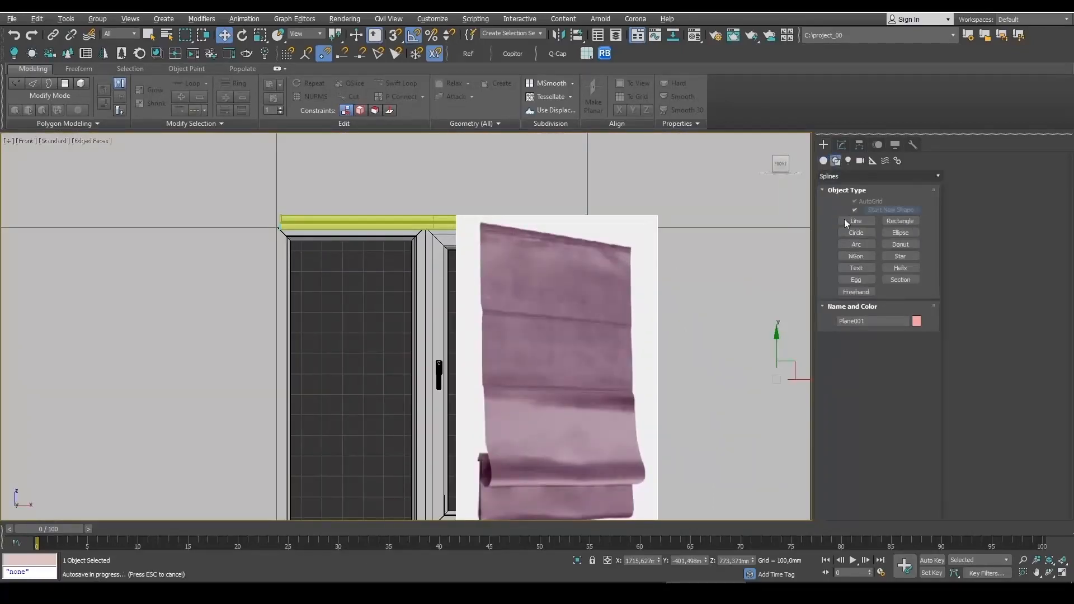
left_click(856, 224)
scroll(490, 271, "up", 4)
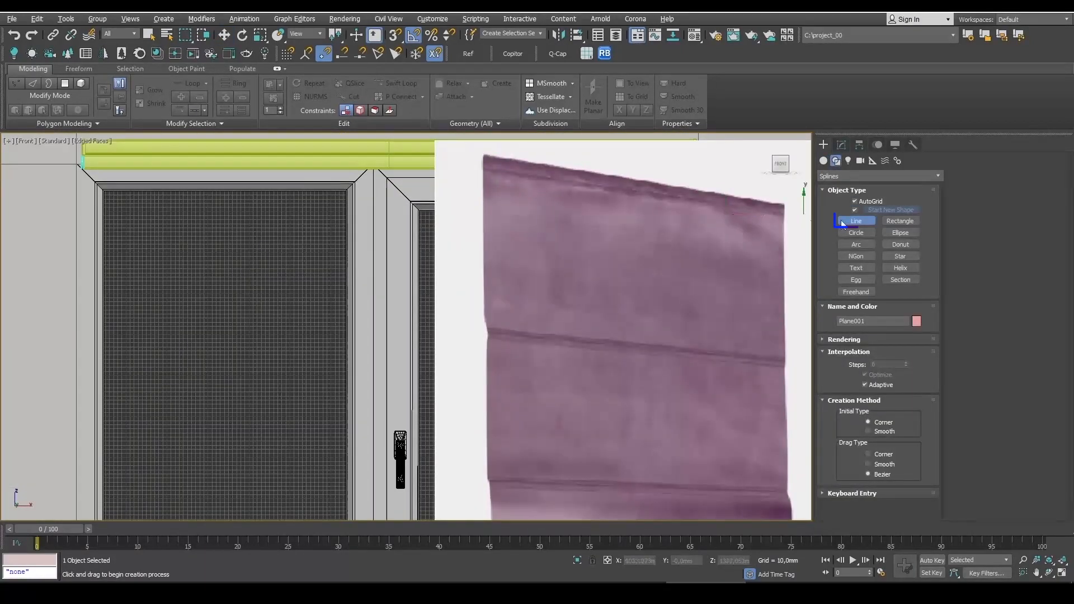
scroll(496, 171, "up", 3)
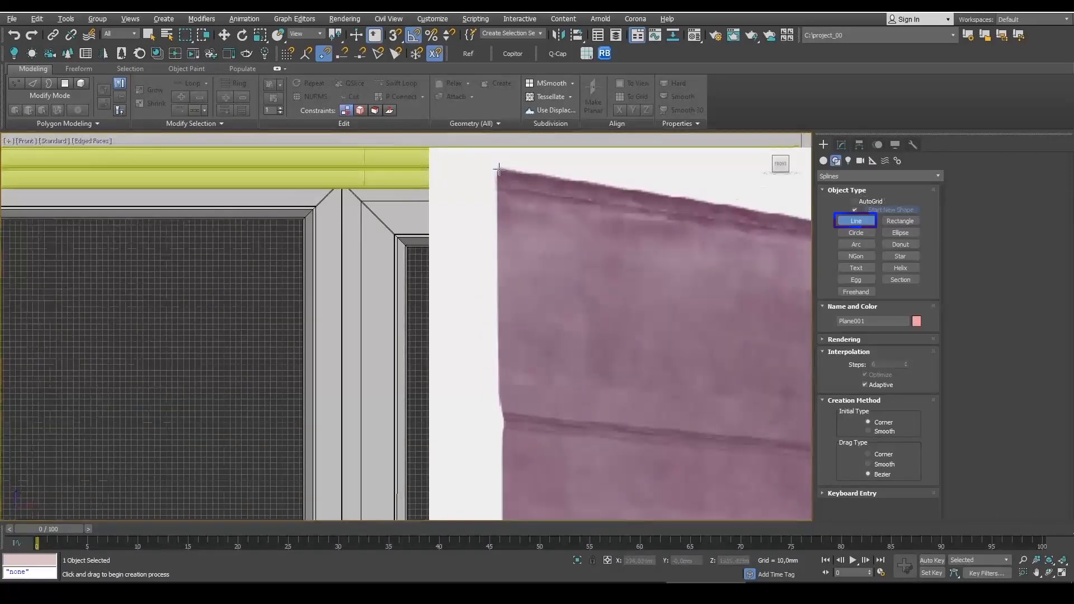
left_click(497, 167)
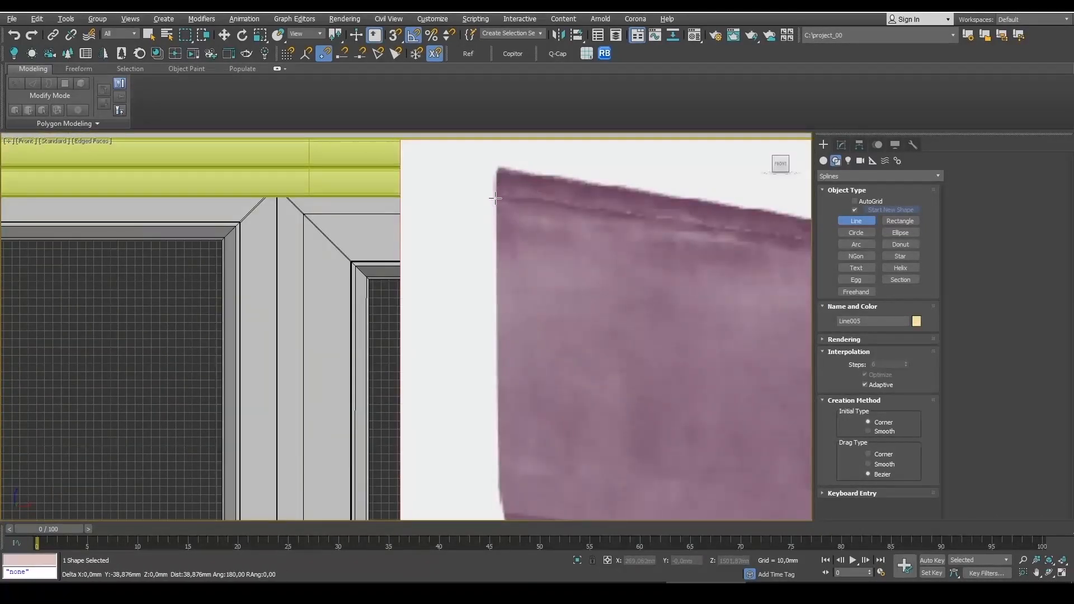
left_click(497, 196)
key("F3")
key("F3")
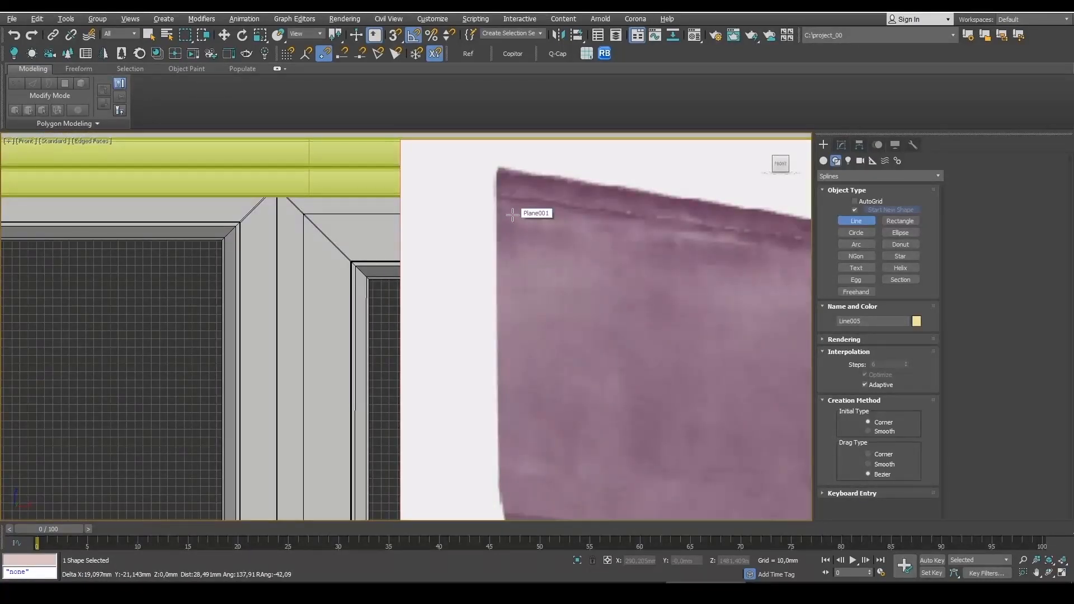
right_click(507, 210)
- In the perspective view, move the wall, window, rail and blind picture together back in depth, behind the short drawn line
key("alt+w")
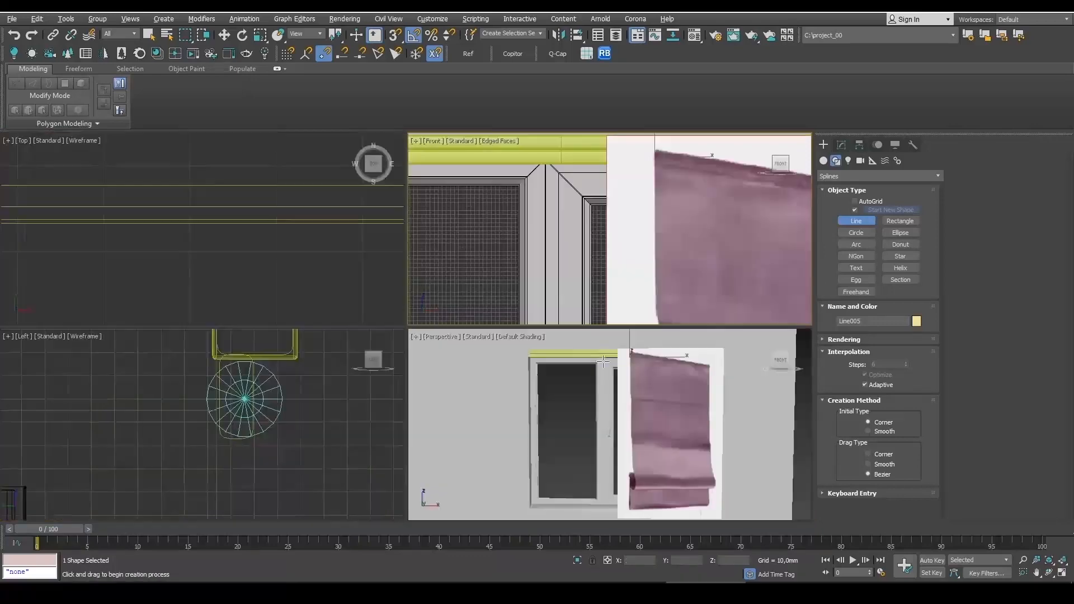
right_click(603, 362)
key("alt+w")
scroll(606, 372, "down", 5)
middle_click_drag(537, 398, 560, 442, "alt")
key("F3")
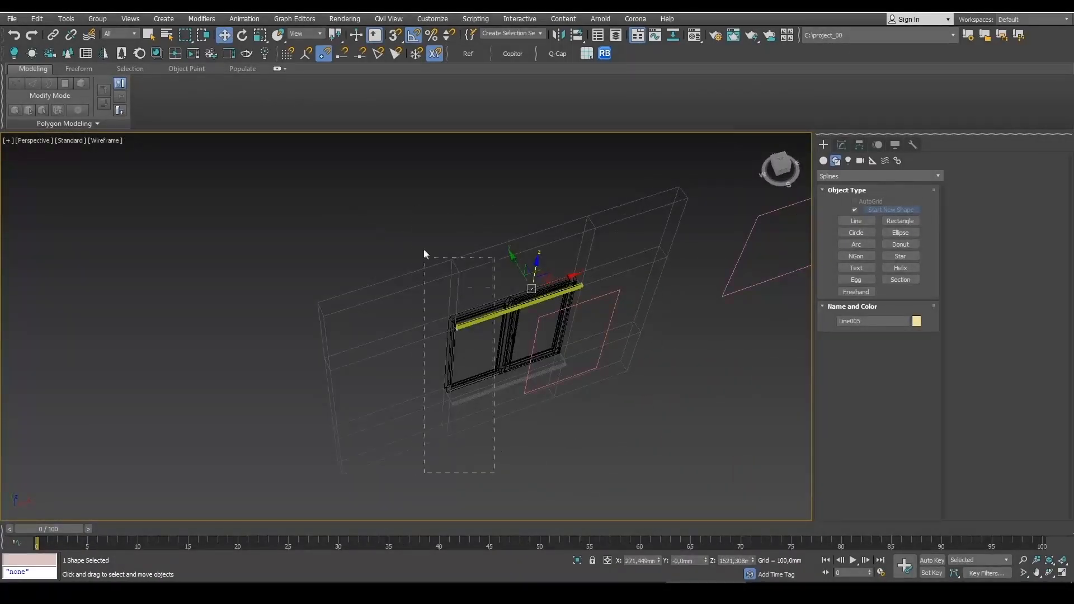
left_click_drag(424, 254, 425, 254)
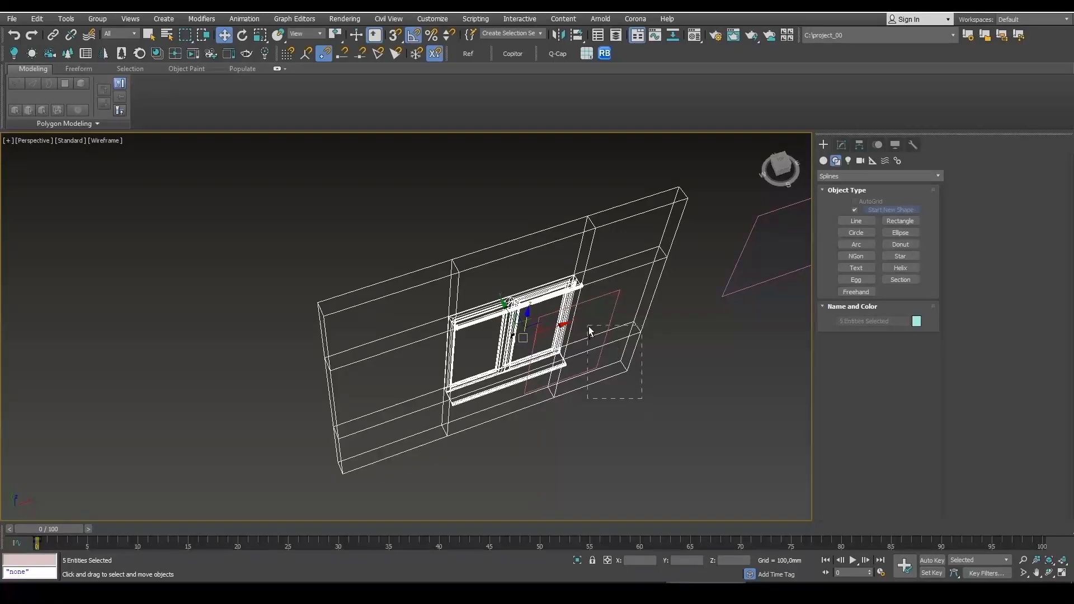
left_click_drag(589, 331, 588, 329, "ctrl")
left_click_drag(514, 315, 476, 288)
key("F3")
key("ctrl+z")
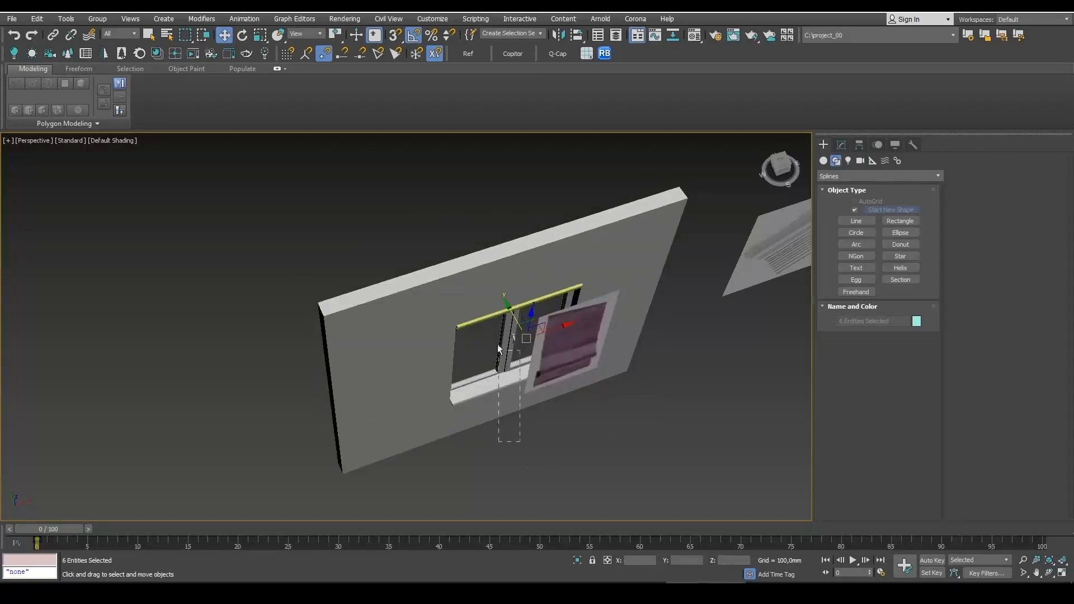
left_click_drag(520, 442, 498, 297, "ctrl")
scroll(527, 303, "up", 6)
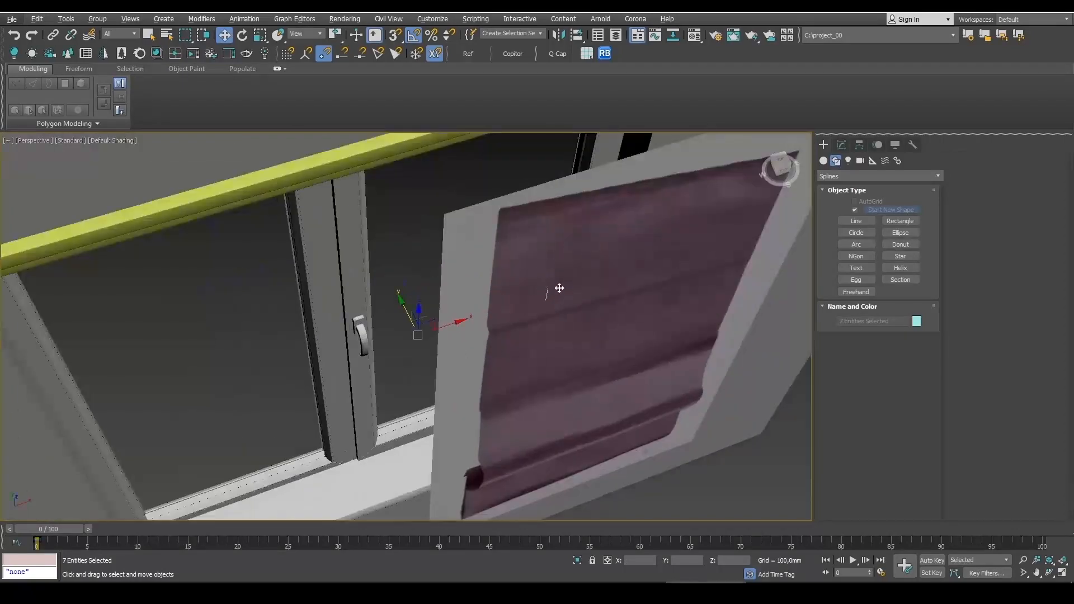
middle_click_drag(611, 264, 627, 310, "alt")
- Hide the grid in the front view and delete the short line at the blind picture's upper left corner
key("alt+w")
middle_click(611, 242)
key("alt+w")
key("g")
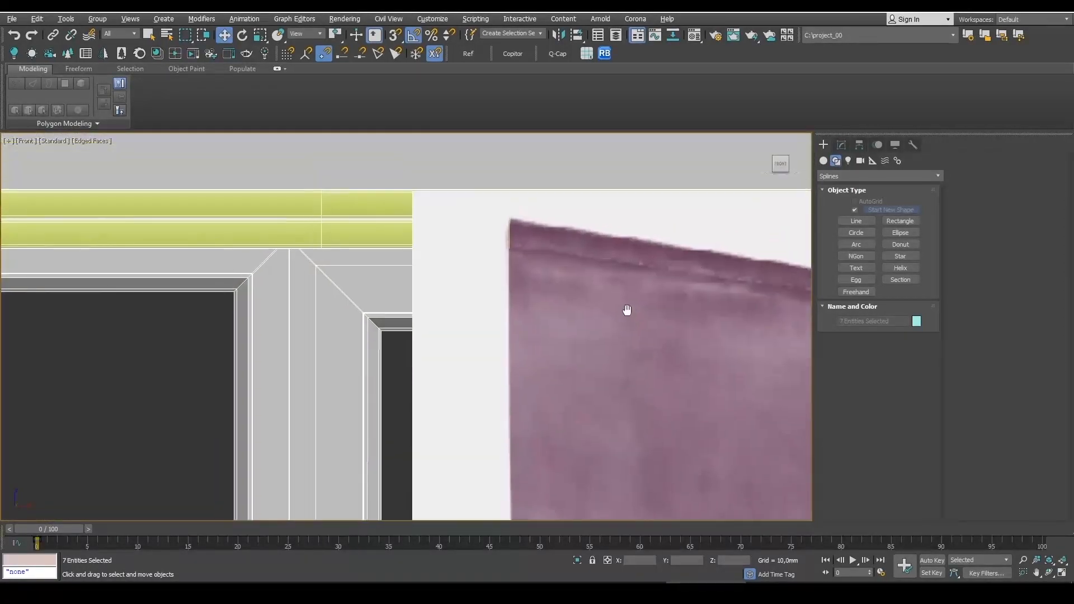
key("F3")
scroll(526, 248, "up", 4)
left_click(496, 223)
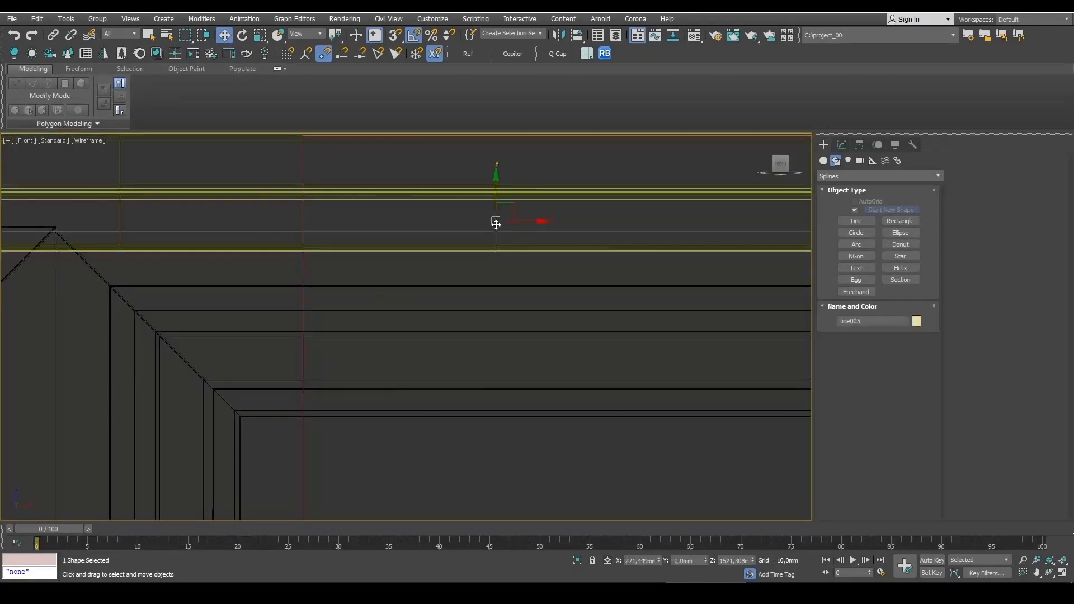
key("Delete")
key("F3")
- Start a new line at the blind picture's upper left corner and trace the edge down to just above the first fold
scroll(500, 229, "down", 2)
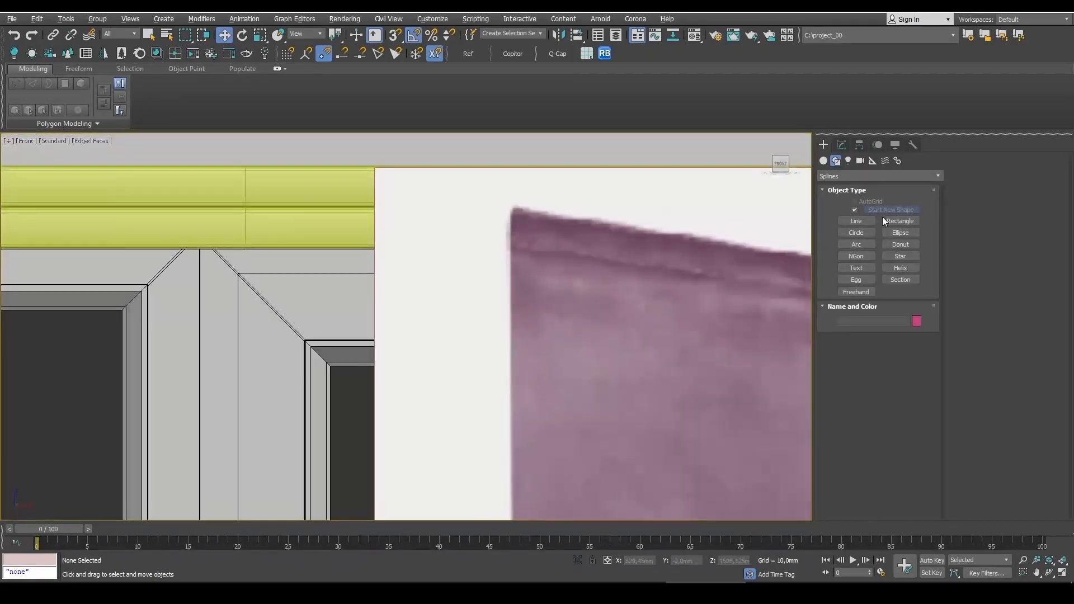
left_click(857, 221)
left_click(511, 210)
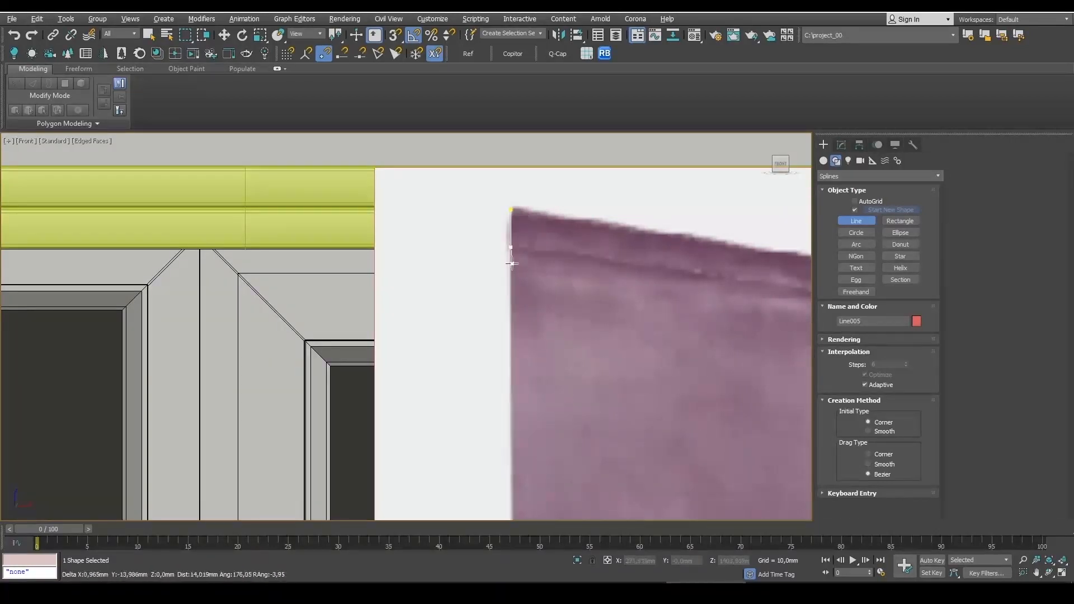
scroll(517, 251, "up", 4)
scroll(505, 319, "up", 2)
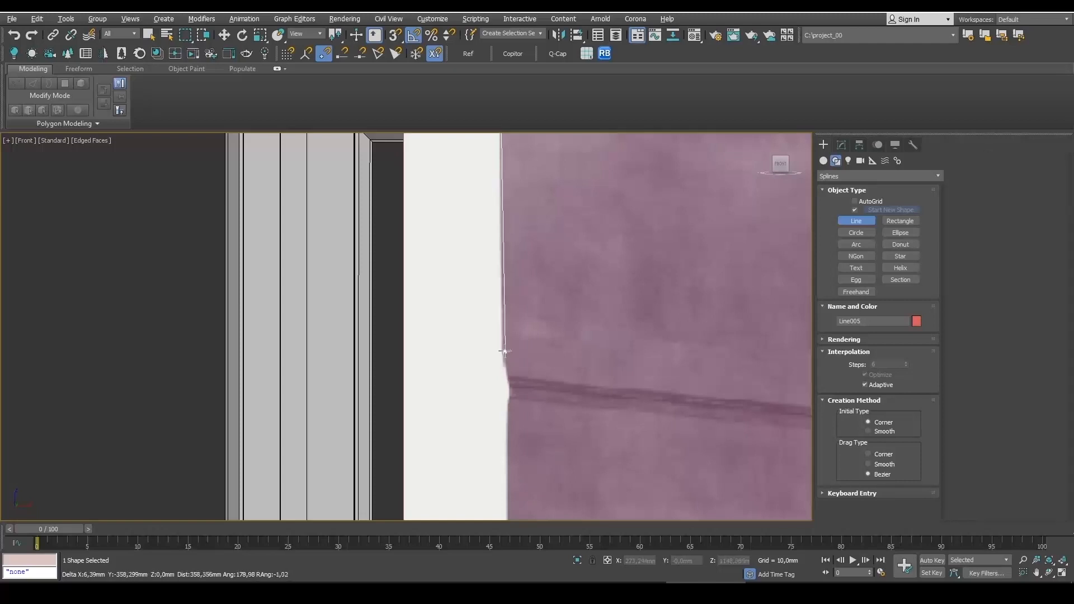
left_click(503, 347)
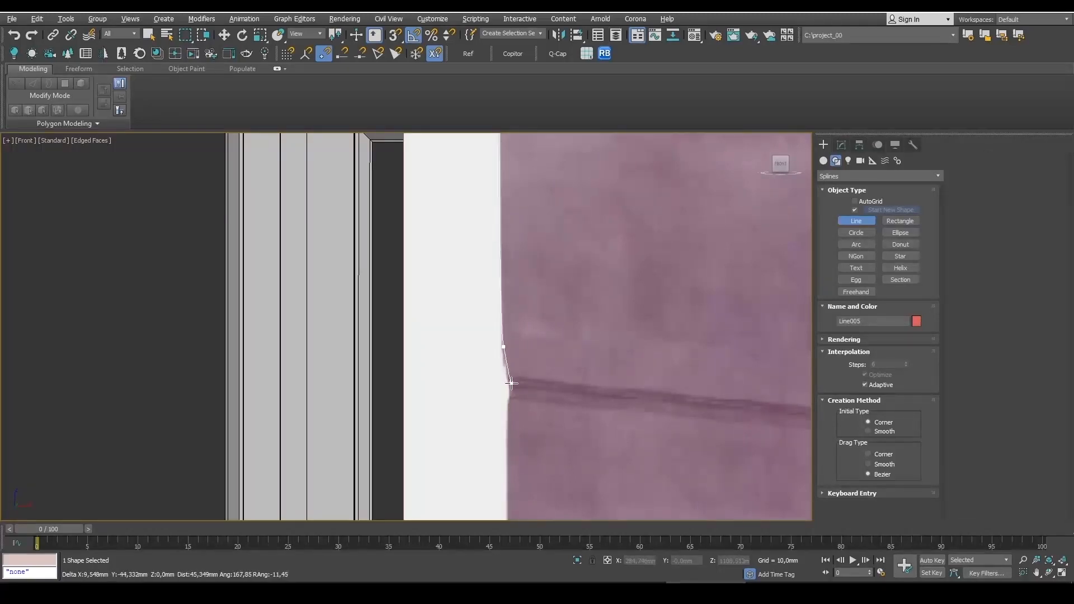
- Continue the line through the first and second folds, down the left edge to just above the rolled section
scroll(509, 404, "down", 1)
middle_click_drag(508, 400, 521, 201)
scroll(514, 275, "down", 1)
left_click(518, 347)
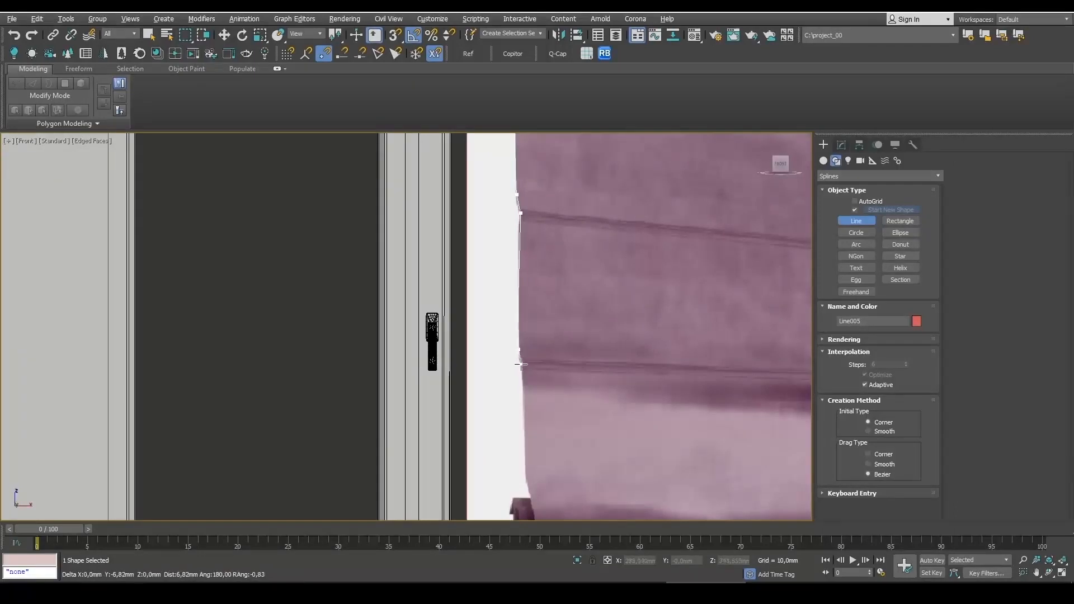
scroll(521, 365, "up", 3)
left_click(521, 365)
scroll(523, 378, "down", 2)
middle_click_drag(527, 395, 525, 287)
left_click(529, 304)
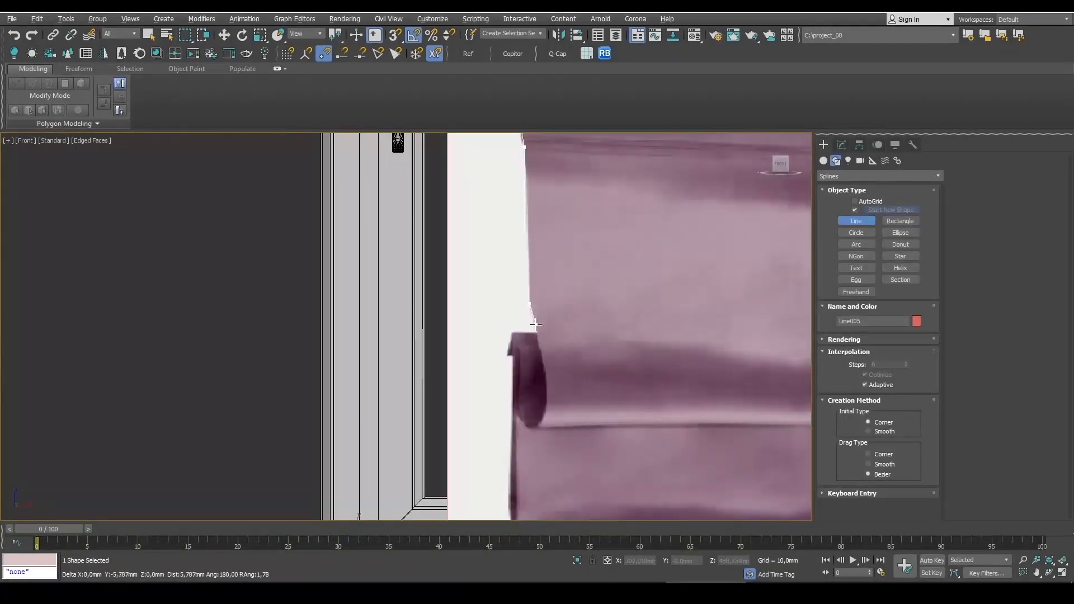
- Curve the line around the blind's rolled fold and back up along its inner side, using Bezier points
left_click(549, 388)
left_click_drag(548, 397, 524, 423)
left_click(519, 396)
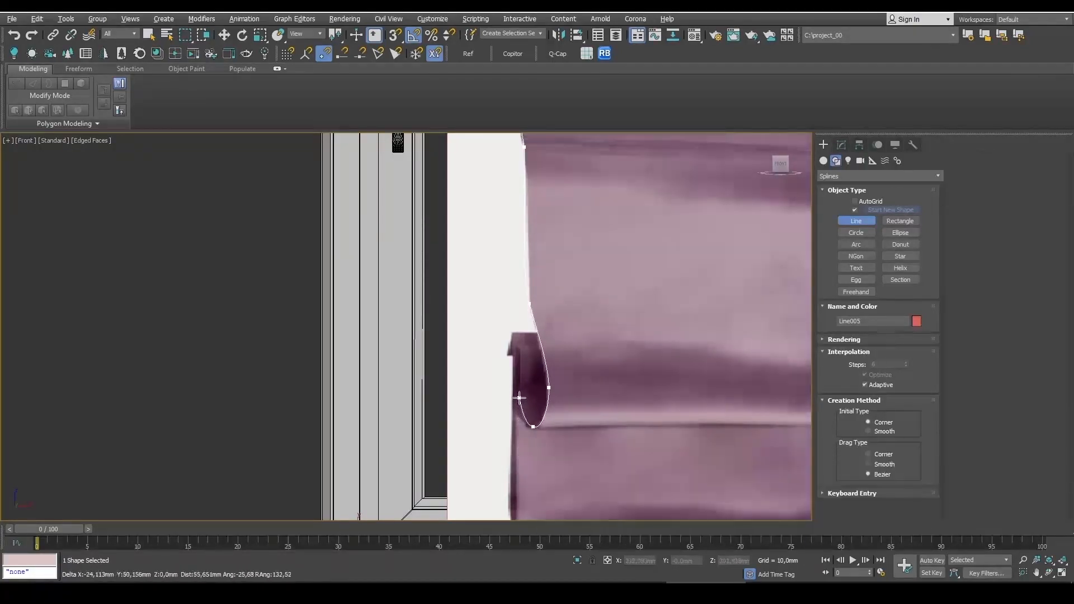
scroll(519, 362, "up", 2)
left_click_drag(523, 337, 517, 328)
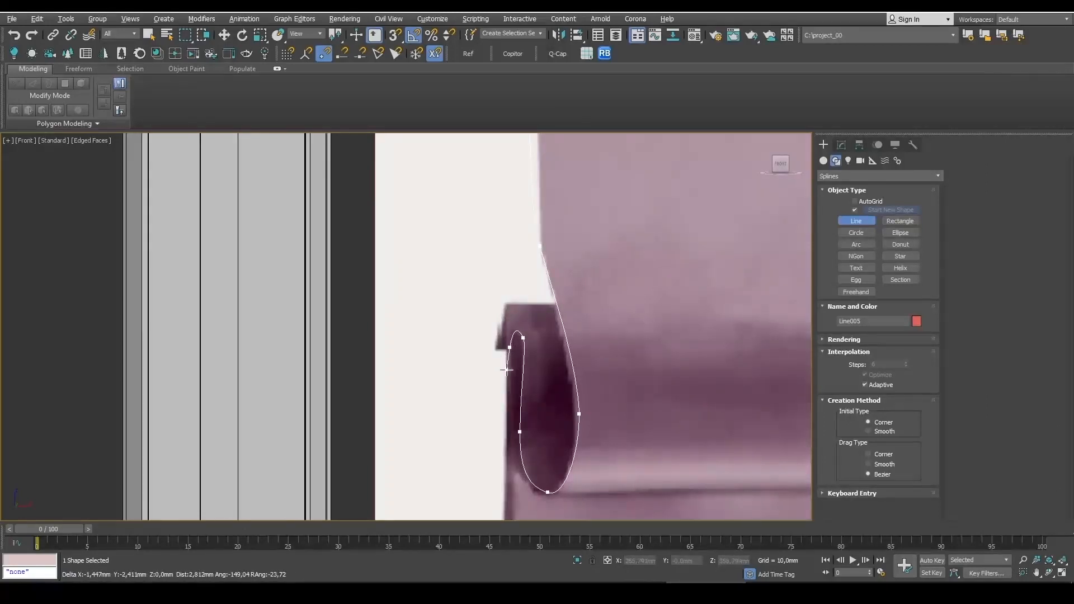
- Trace the lower flap down to its hem, turn the line back up behind it, and finish the profile
scroll(506, 370, "down", 1)
middle_click_drag(506, 370, 524, 230)
scroll(523, 230, "down", 1)
left_click(529, 372)
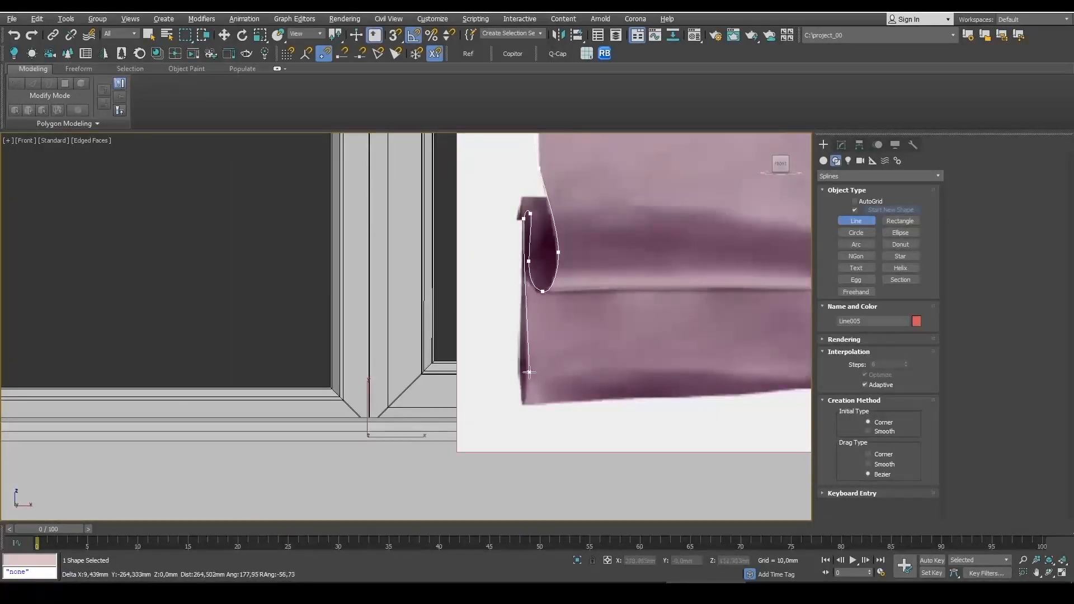
mouse_move(529, 371)
left_mouse_down()
mouse_move(521, 409)
mouse_move(520, 360)
left_mouse_up()
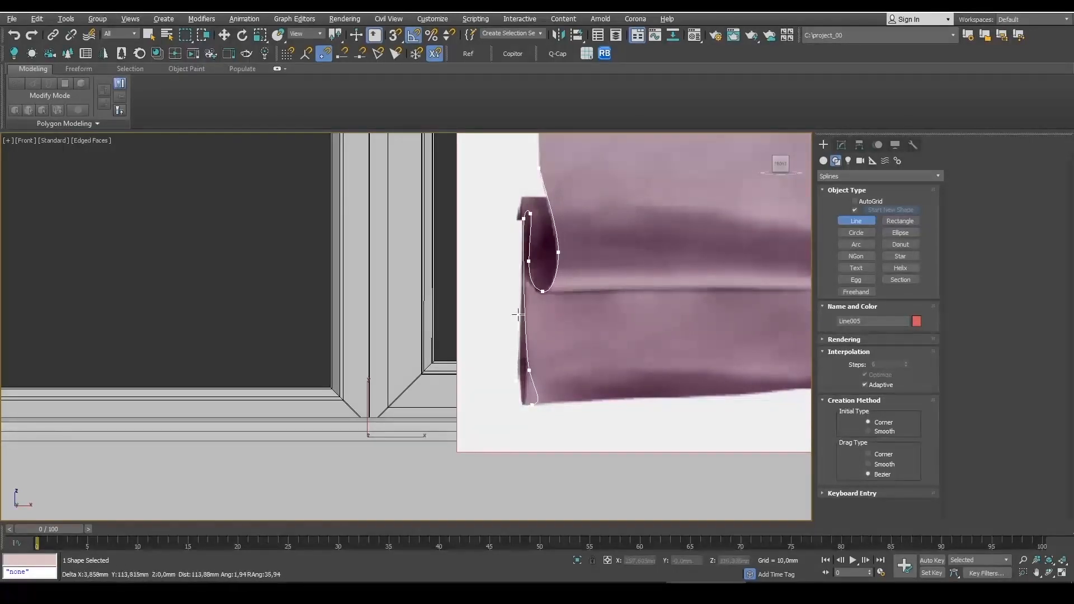
left_click(518, 222)
scroll(527, 269, "down", 2)
right_click(551, 265)
- Extrude the traced blind profile 800 mm
scroll(555, 264, "down", 3)
middle_click_drag(555, 224, 556, 343)
key("F3")
scroll(571, 336, "down", 2)
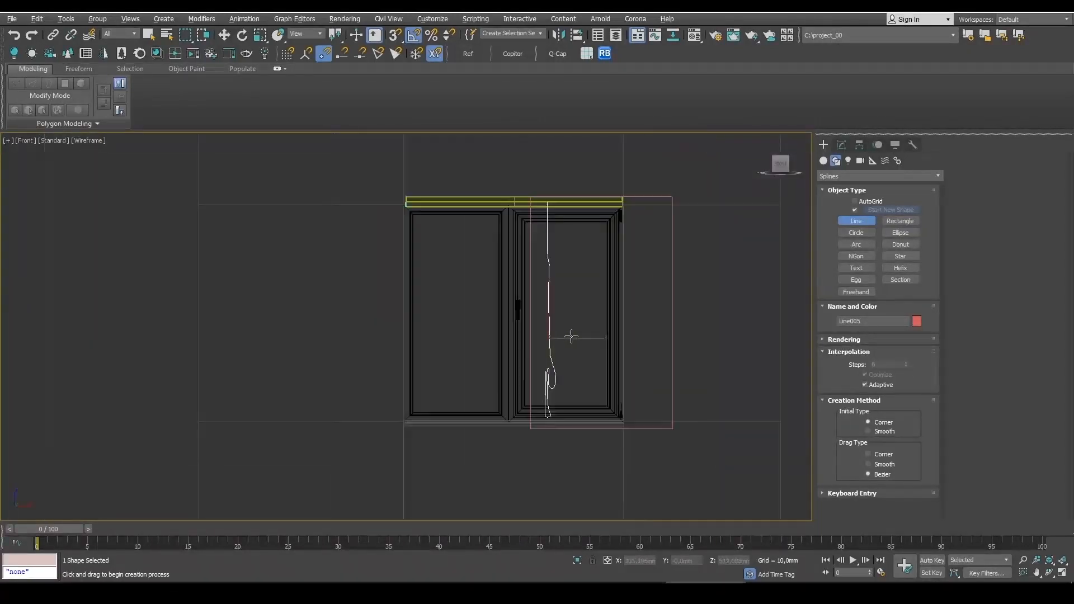
key("1")
key("F3")
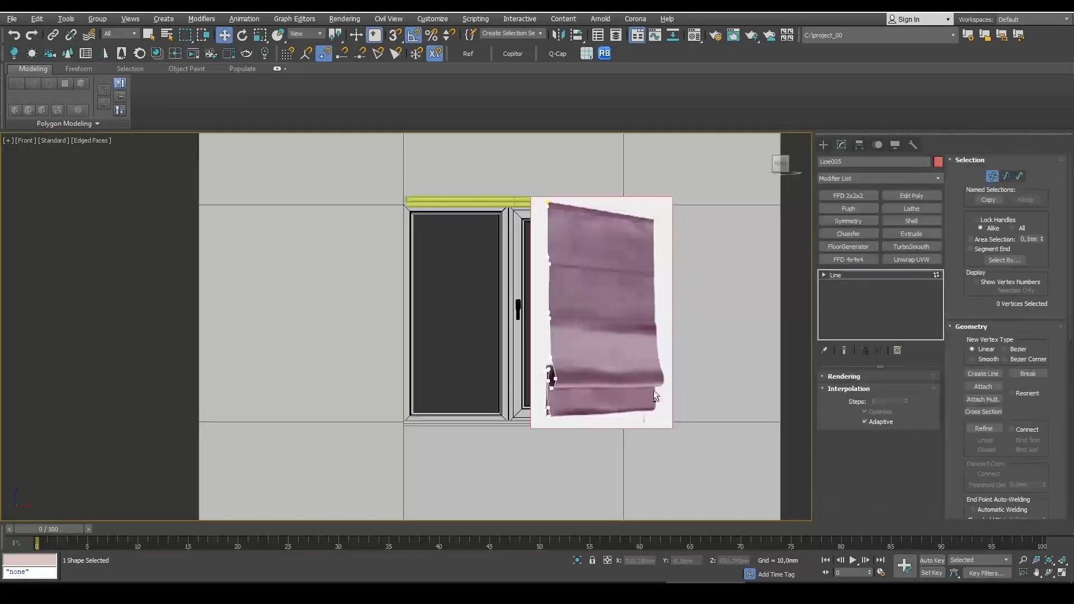
key("alt+w")
middle_click(684, 423)
key("alt+w")
middle_click_drag(686, 431, 571, 317)
scroll(495, 361, "down", 3)
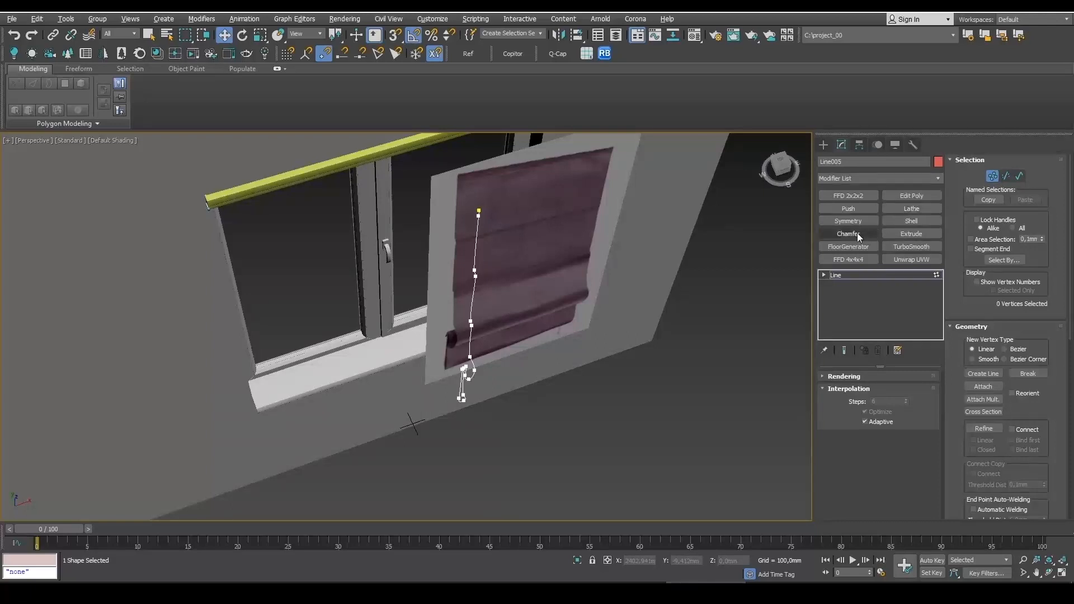
left_click(912, 233)
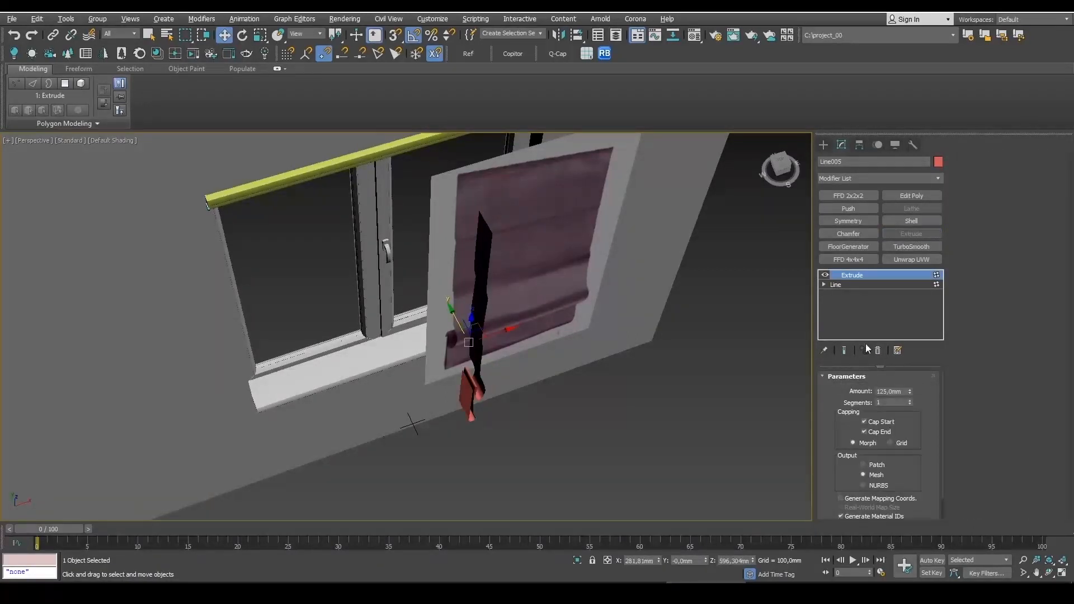
left_click_drag(911, 391, 910, 350)
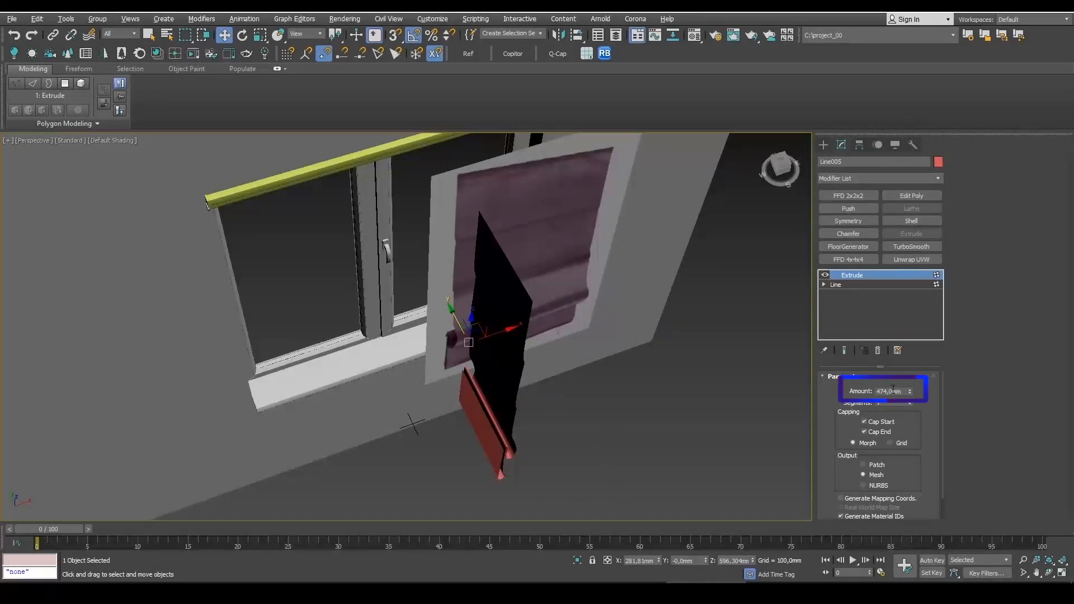
type("800")
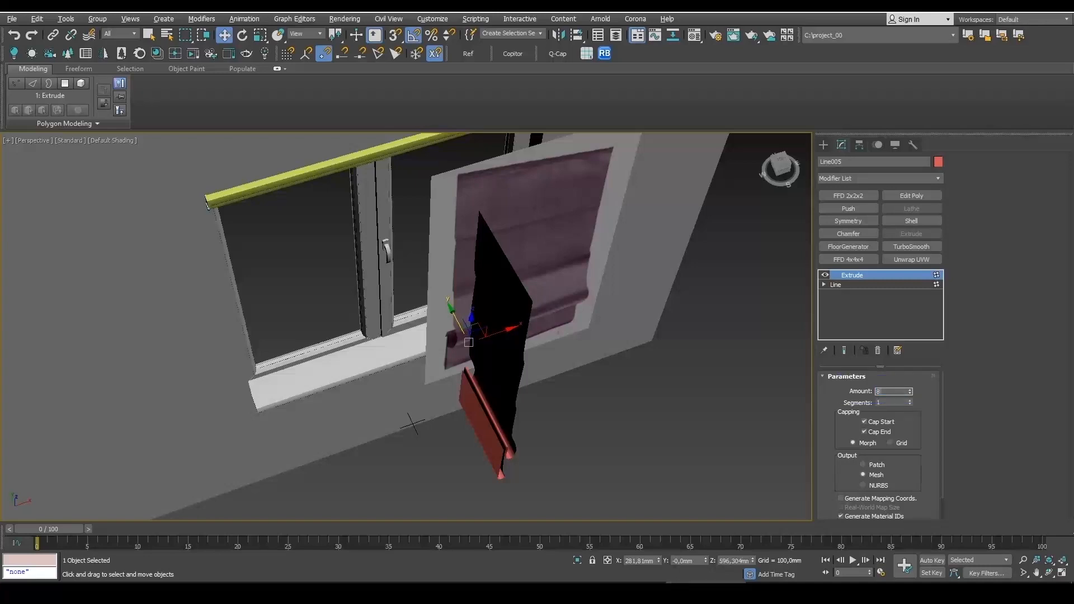
key("Return")
- Rotate the extruded blind about the vertical axis to lie parallel to the wall, and shift it about 563 mm right along X
middle_click_drag(515, 365, 519, 334)
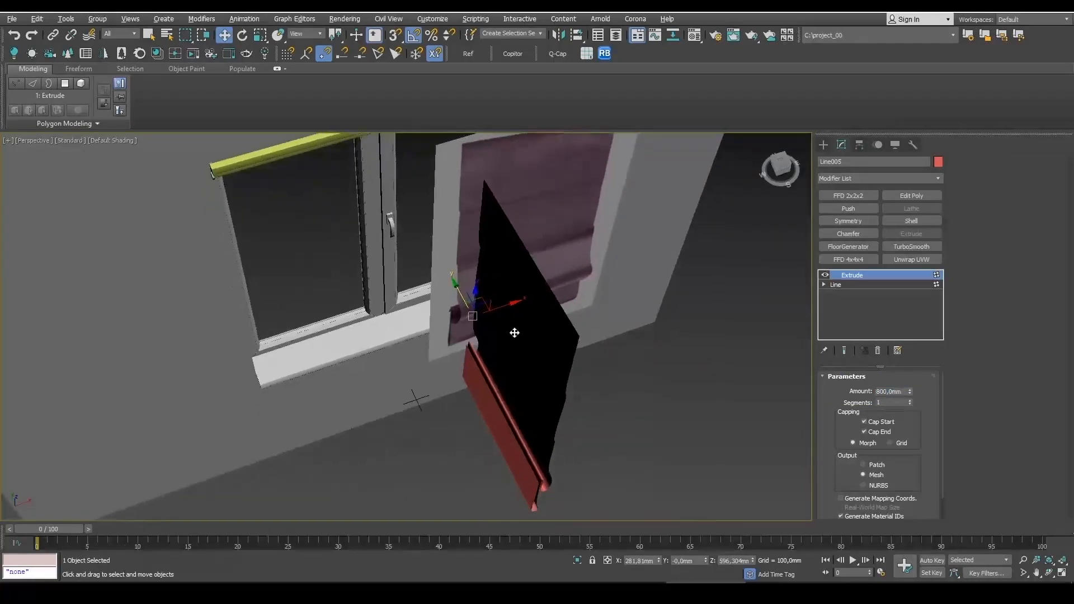
key("e")
left_click_drag(501, 345, 439, 350)
middle_click_drag(439, 350, 481, 363, "alt")
key("w")
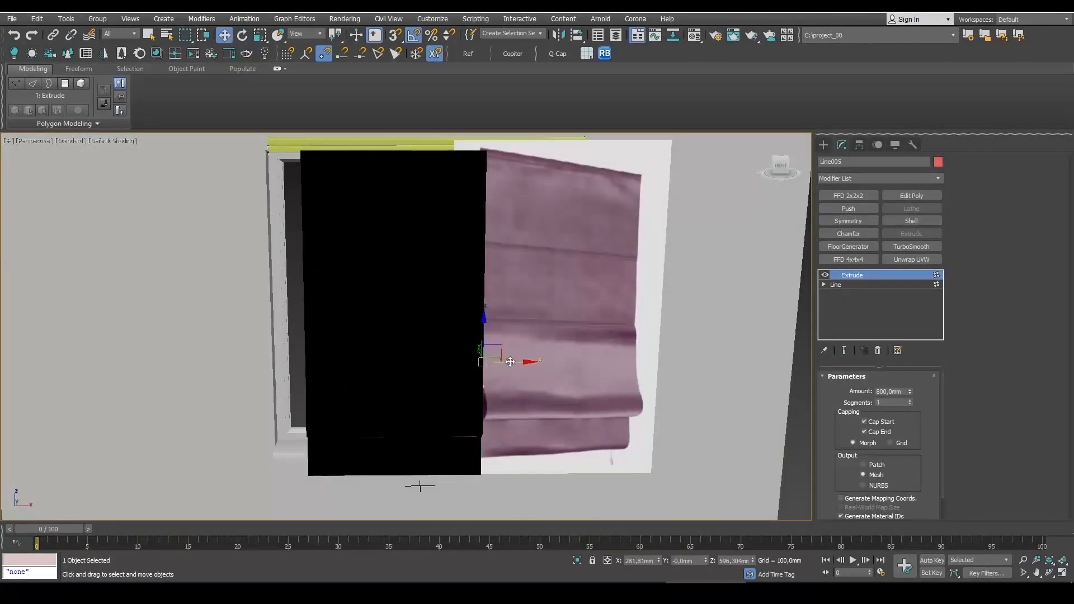
left_click_drag(510, 362, 622, 362)
- Display edged faces and move the reference picture plane along X, well clear of the window and blind
middle_click_drag(622, 362, 654, 423, "alt")
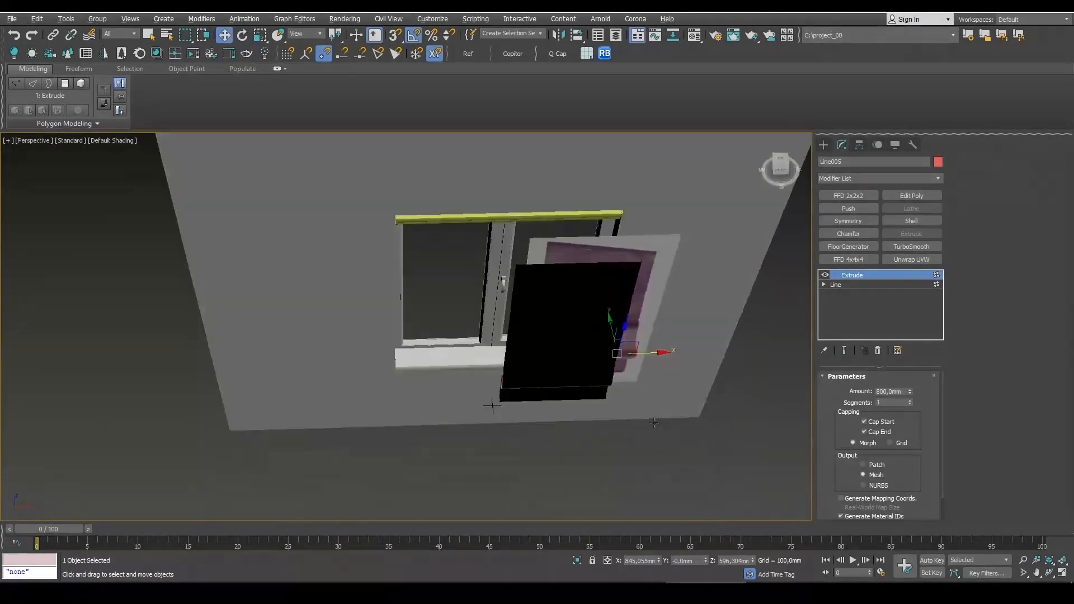
left_click(649, 280)
key("F4")
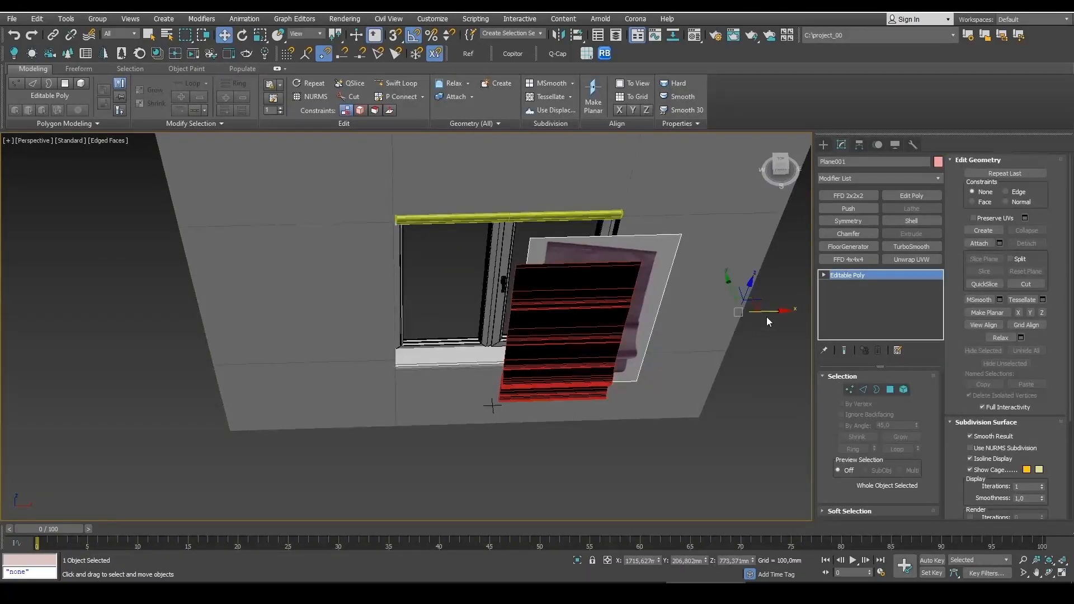
left_click_drag(767, 310, 1067, 324)
- Move the blind about 415 mm along Y to the window and about 116 mm back along X
middle_click_drag(547, 395, 469, 169, "alt")
left_click(592, 280)
middle_click_drag(594, 283, 572, 357)
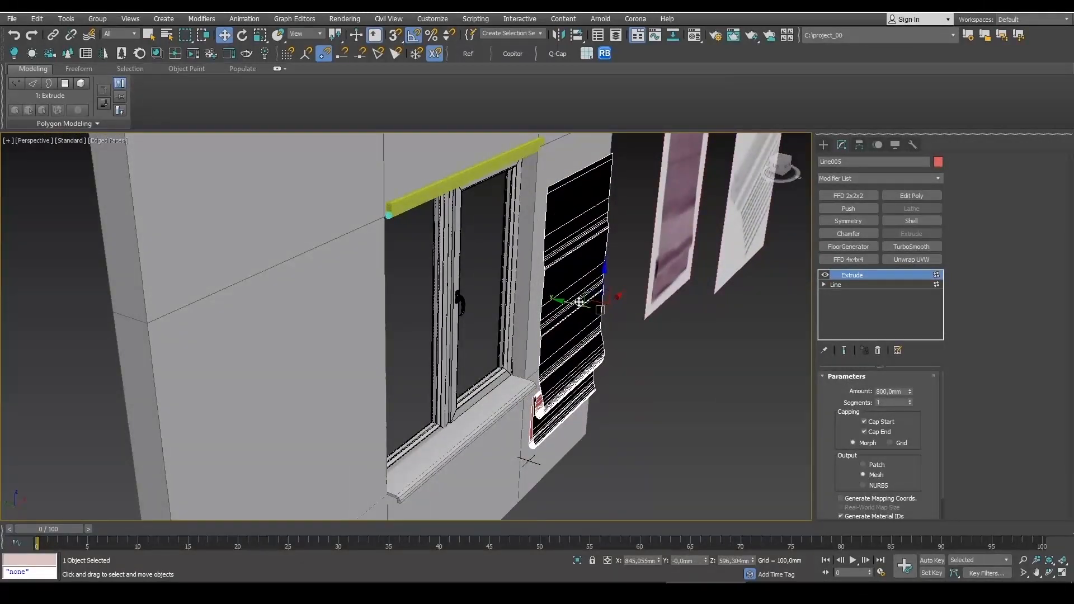
left_click_drag(580, 302, 512, 299)
middle_click_drag(514, 300, 532, 352, "alt")
left_click_drag(612, 322, 592, 321)
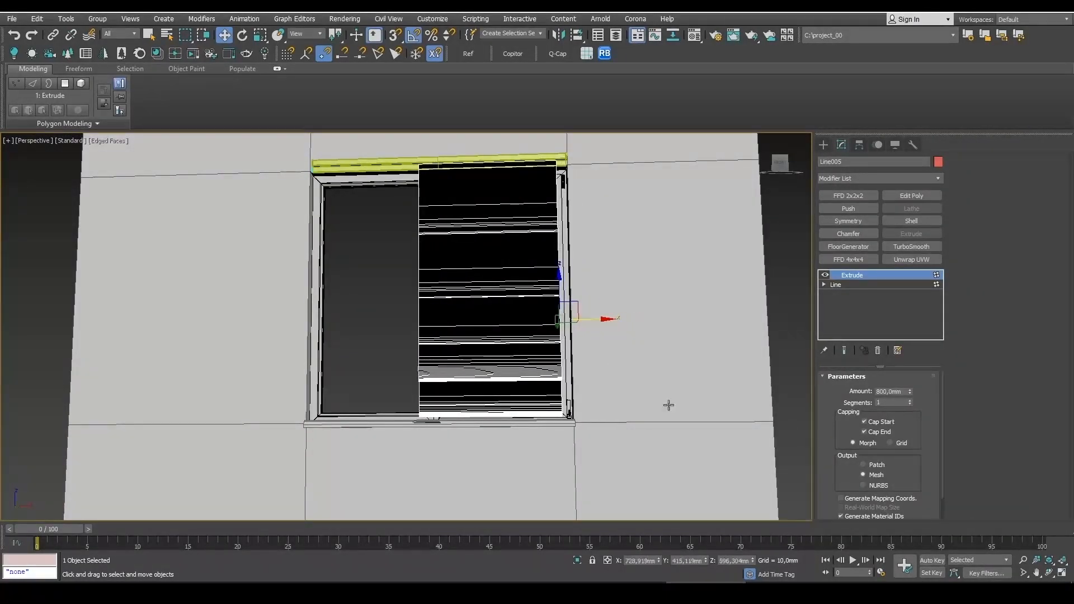
- Widen the blind across the window by setting its Extrude amount to 1400 mm
left_click_drag(909, 391, 902, 560)
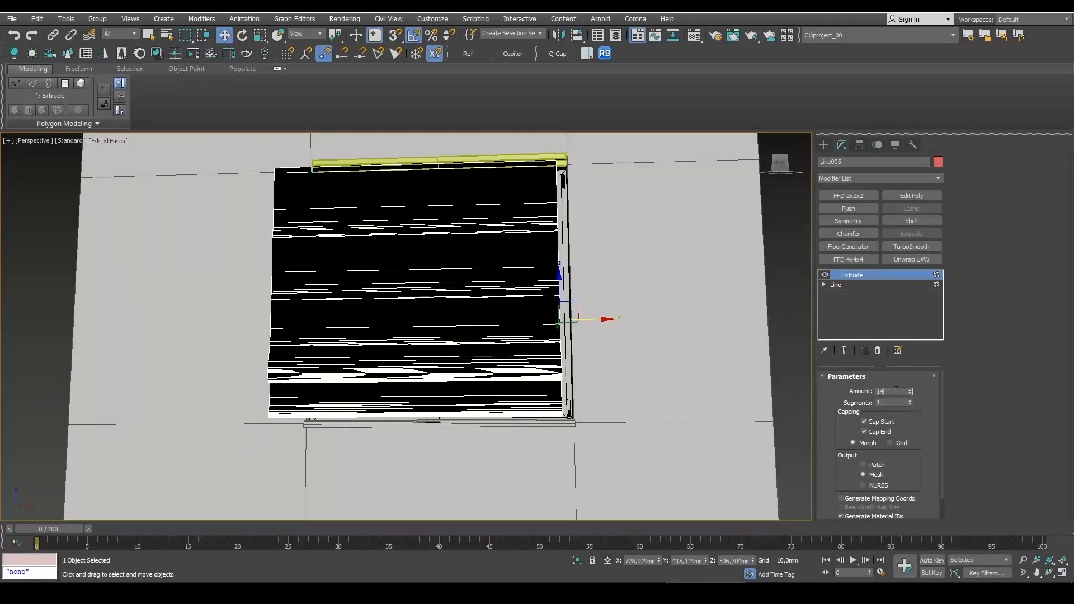
type("00")
key("Return")
middle_click_drag(378, 336, 435, 364, "alt")
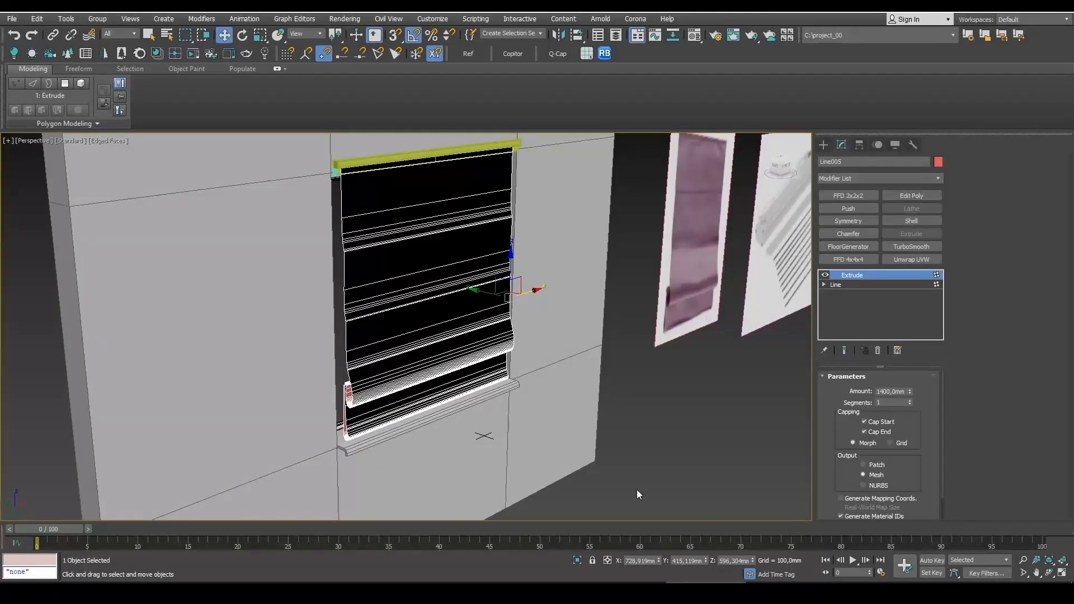
middle_click_drag(514, 340, 639, 331)
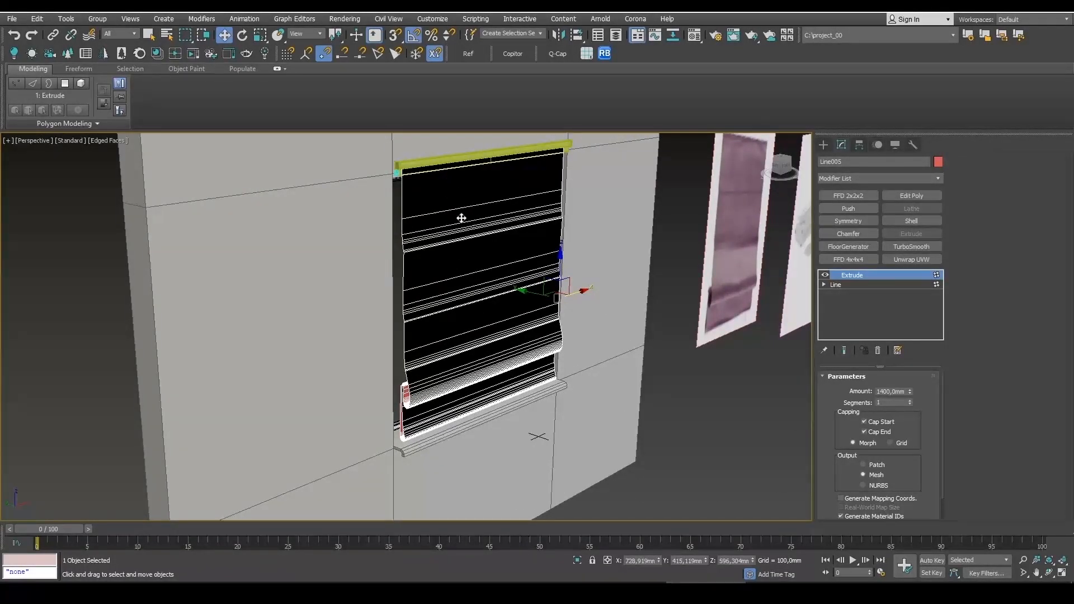
middle_click_drag(461, 217, 537, 266)
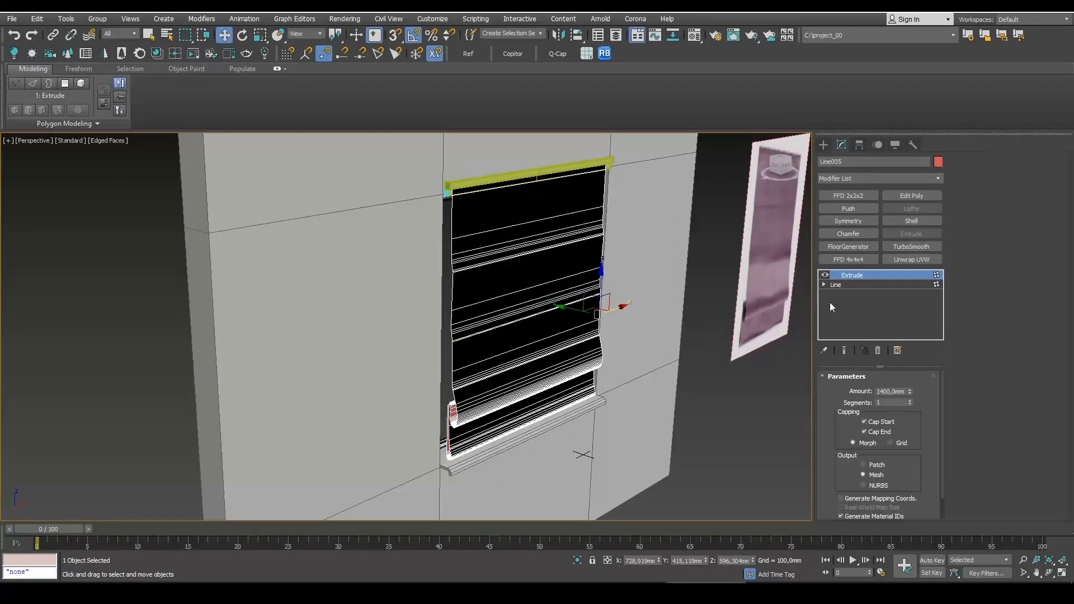
- Give the blind's fabric thickness with a Shell modifier, setting the outer amount to 2 mm
left_click(922, 220)
middle_click_drag(598, 357, 655, 314)
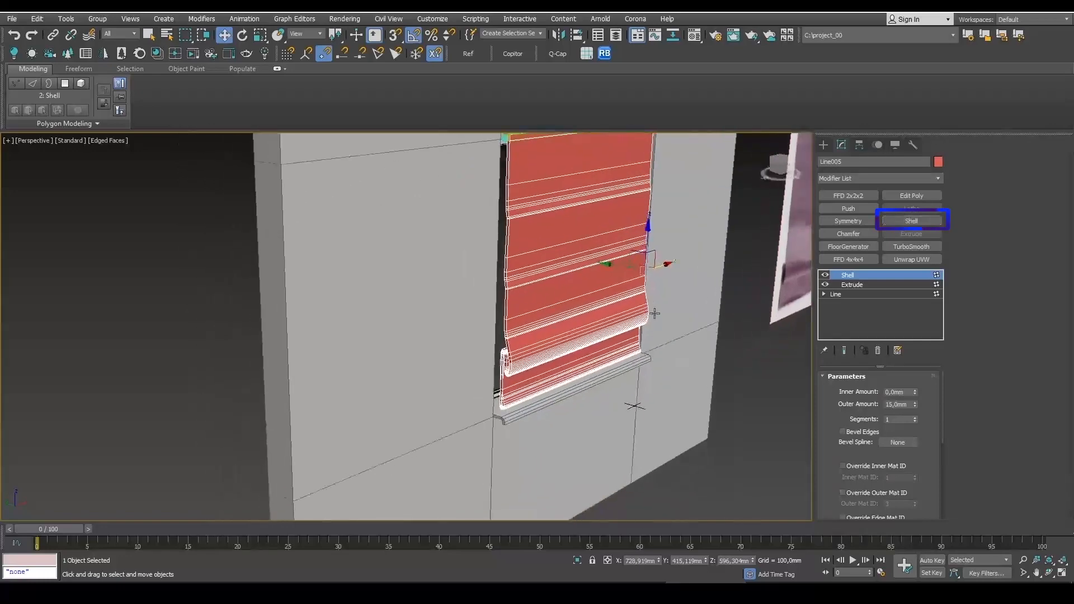
double_click(896, 405)
type("2")
key("Return")
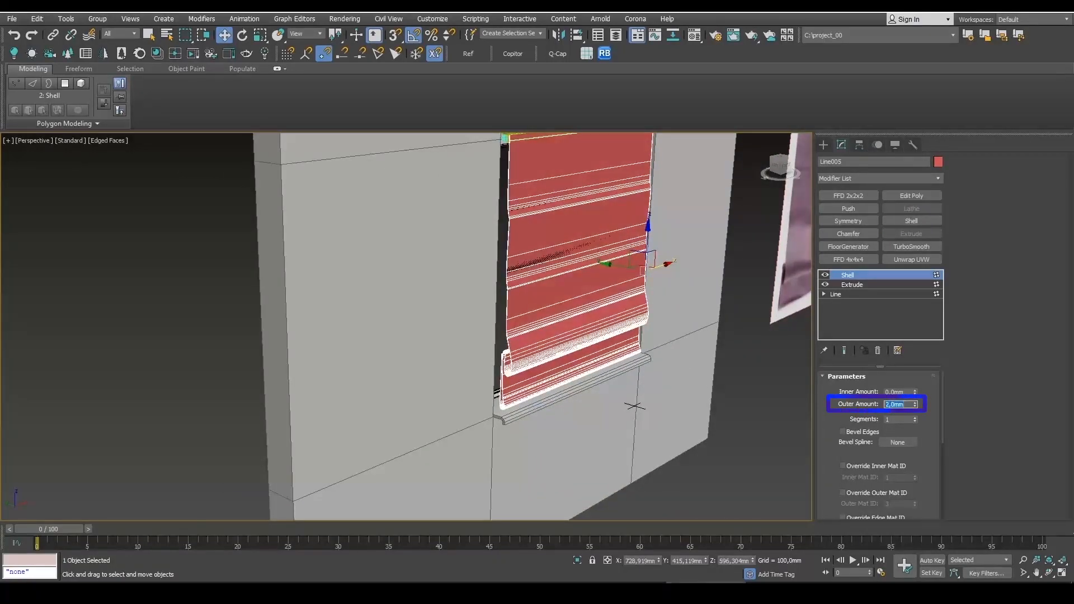
mouse_move(634, 439)
middle_mouse_down("alt")
mouse_move(705, 388)
mouse_move(643, 360)
mouse_move(642, 343)
mouse_move(630, 350)
middle_mouse_up("alt")
key("F4")
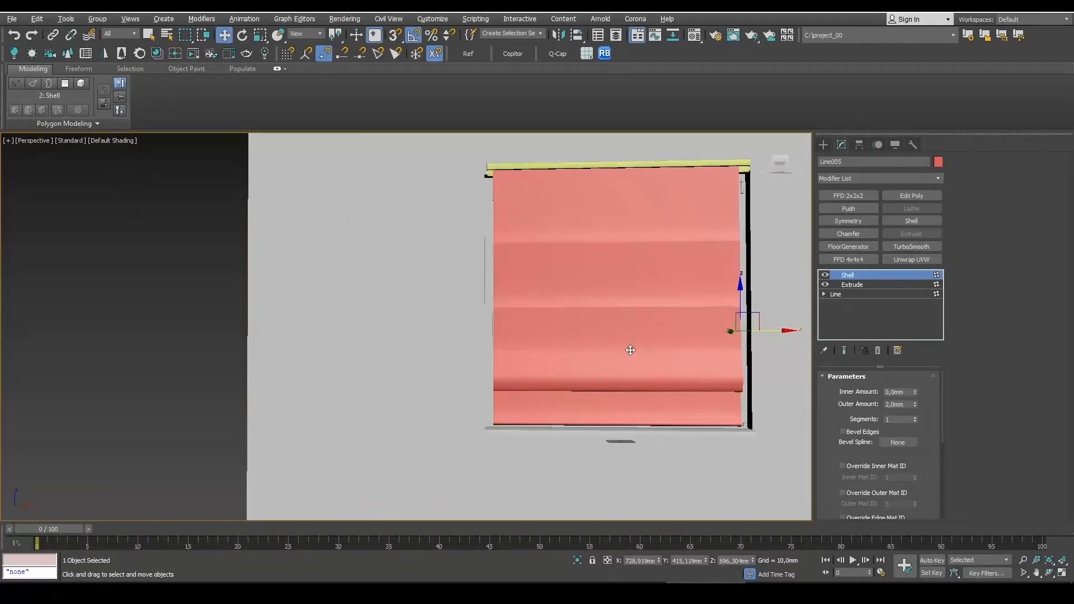
- Try smoothing the blind with a TurboSmooth modifier and delete that modifier again
left_click(913, 247)
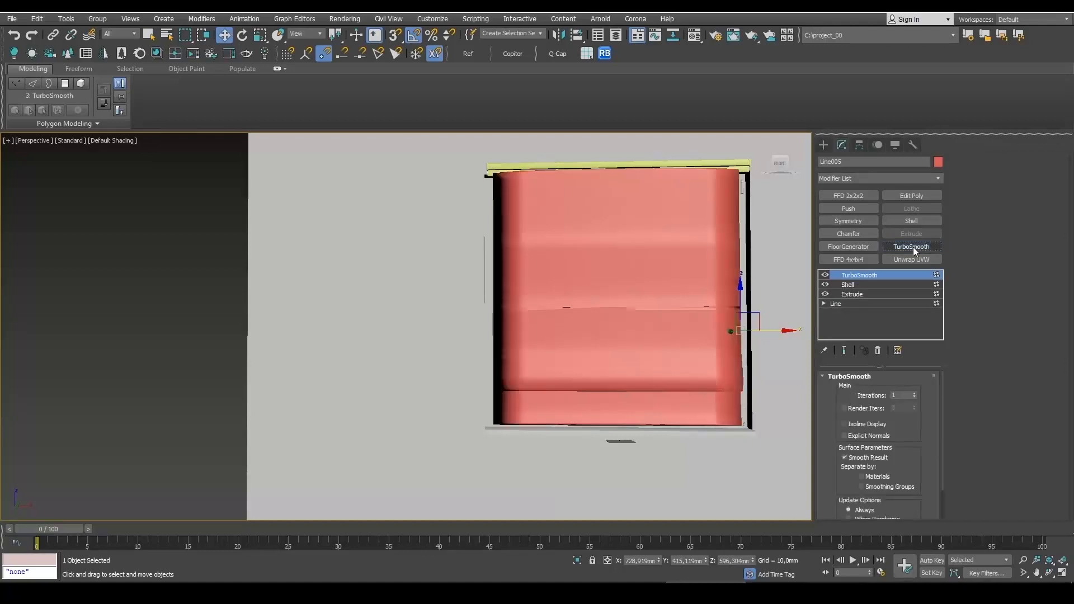
left_click(899, 351)
left_click(922, 318)
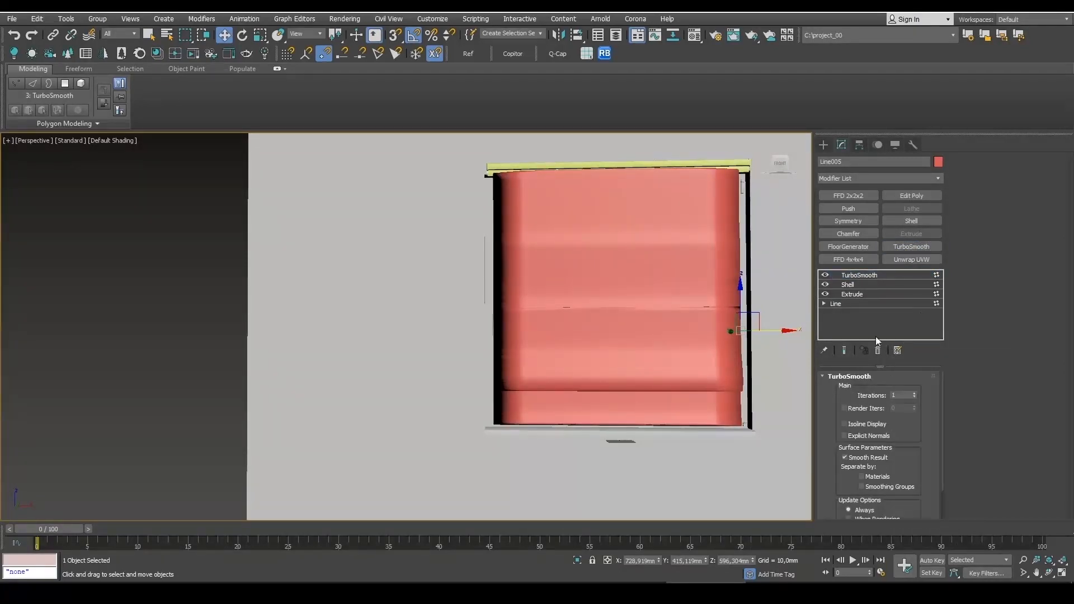
left_click(861, 274)
middle_click_drag(643, 372, 815, 364, "alt")
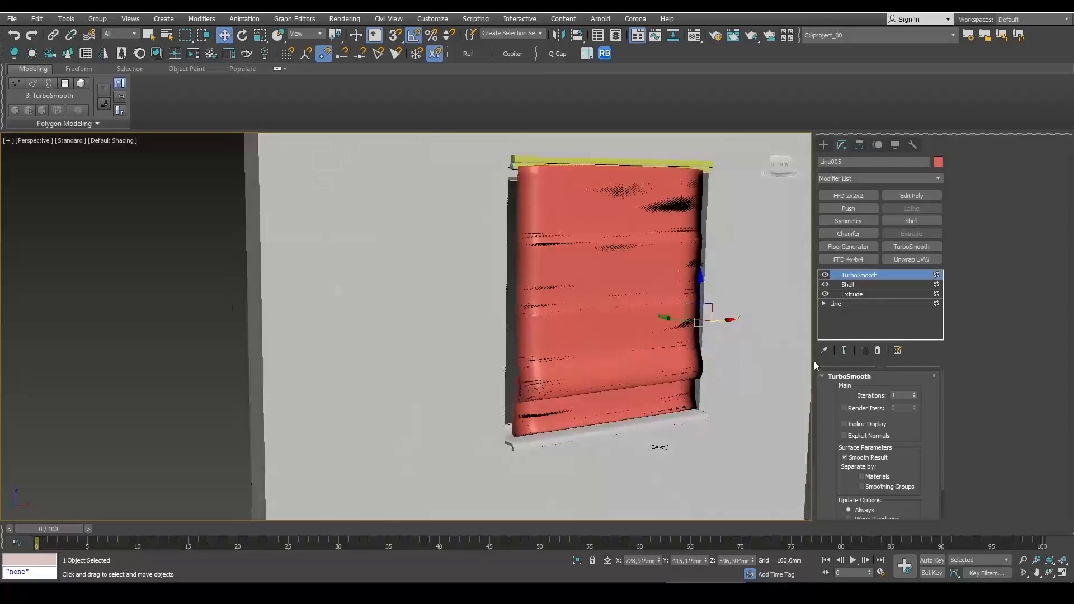
left_click(877, 351)
- Set the Shell modifier's inner amount to 2 mm on the blind, with edged faces turned off
key("F4")
scroll(533, 199, "up", 5)
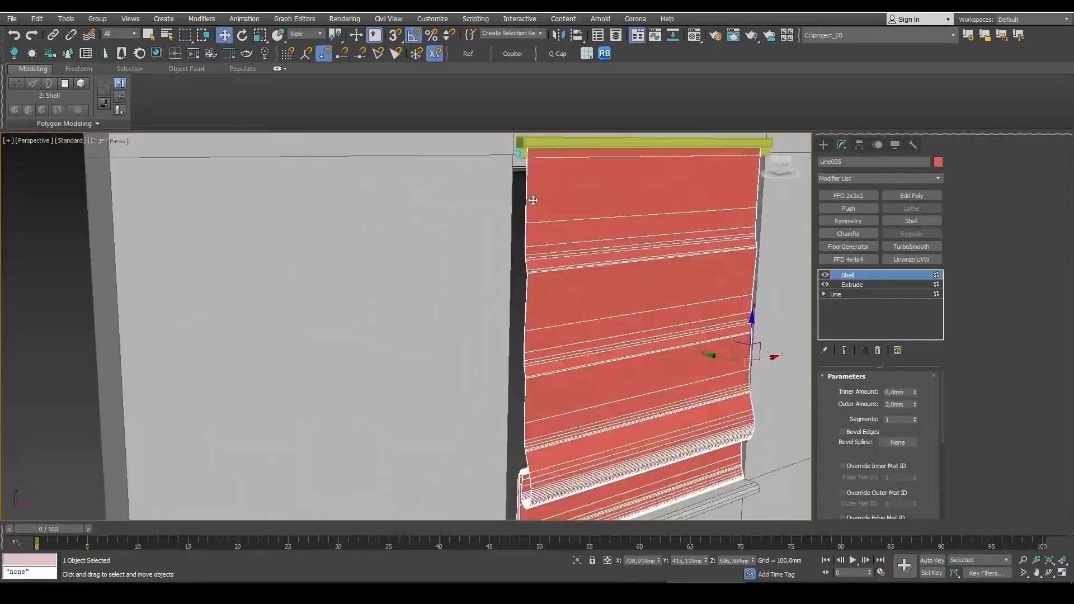
scroll(533, 200, "up", 2)
scroll(550, 346, "down", 5)
middle_click_drag(615, 393, 577, 361)
key("F4")
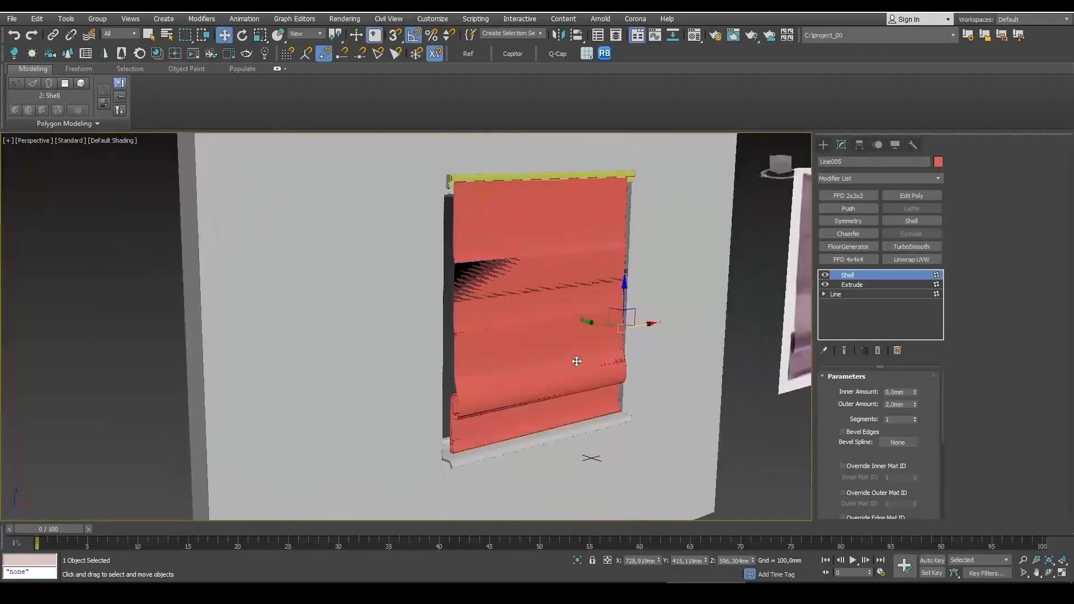
left_click(867, 284)
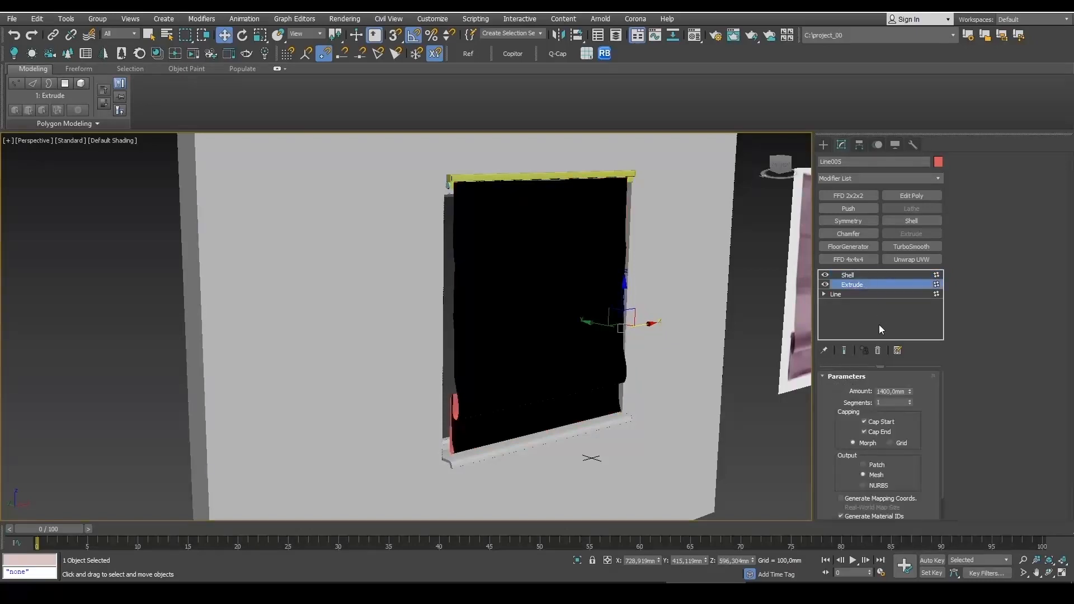
left_click(862, 274)
double_click(898, 391)
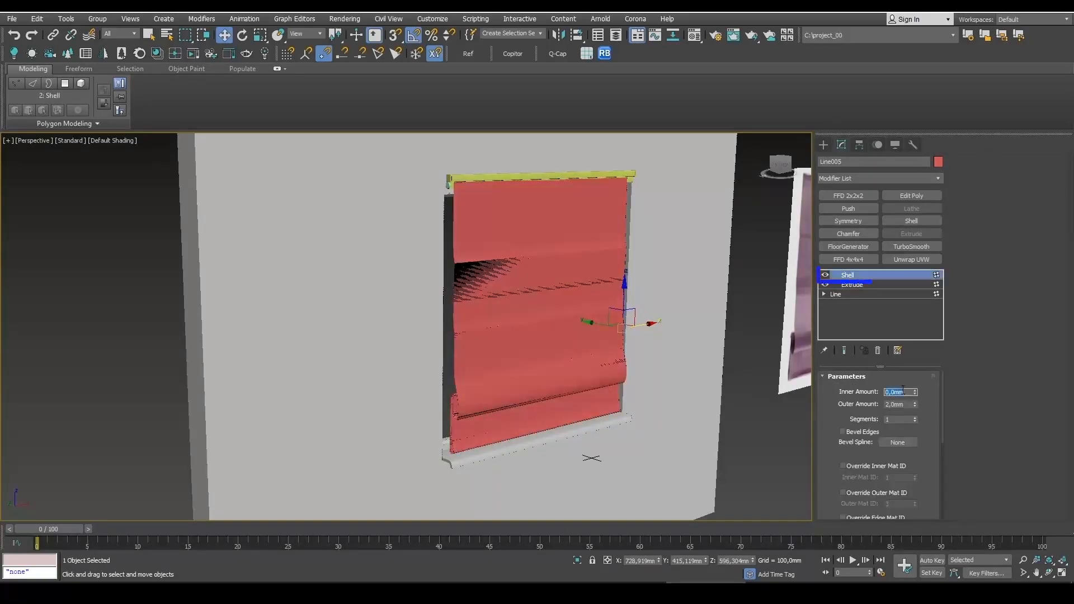
type("2")
key("Return")
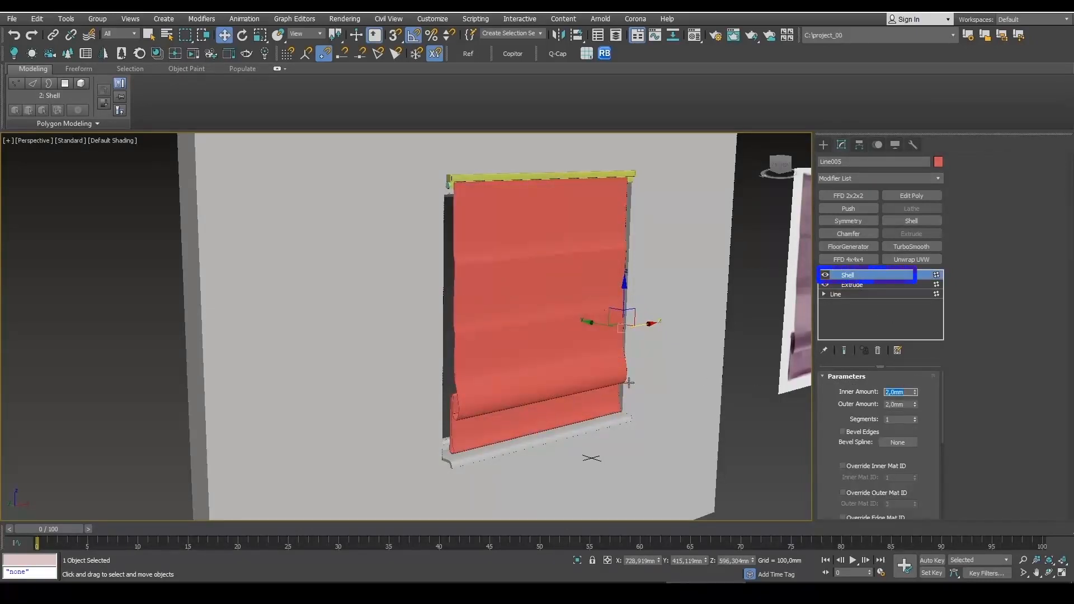
- Open the blind's base line for vertex editing while showing the end result of the whole modifier stack
middle_click_drag(600, 385, 630, 390, "alt")
scroll(518, 303, "down", 3)
scroll(541, 240, "up", 3)
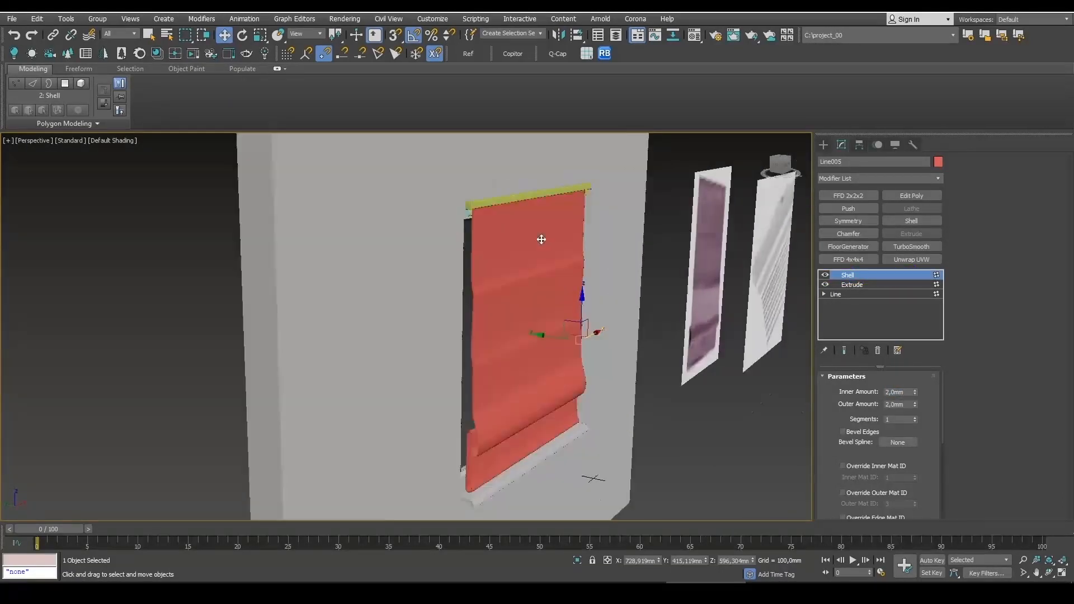
scroll(542, 239, "up", 3)
scroll(554, 250, "down", 3)
middle_click_drag(586, 362, 548, 322)
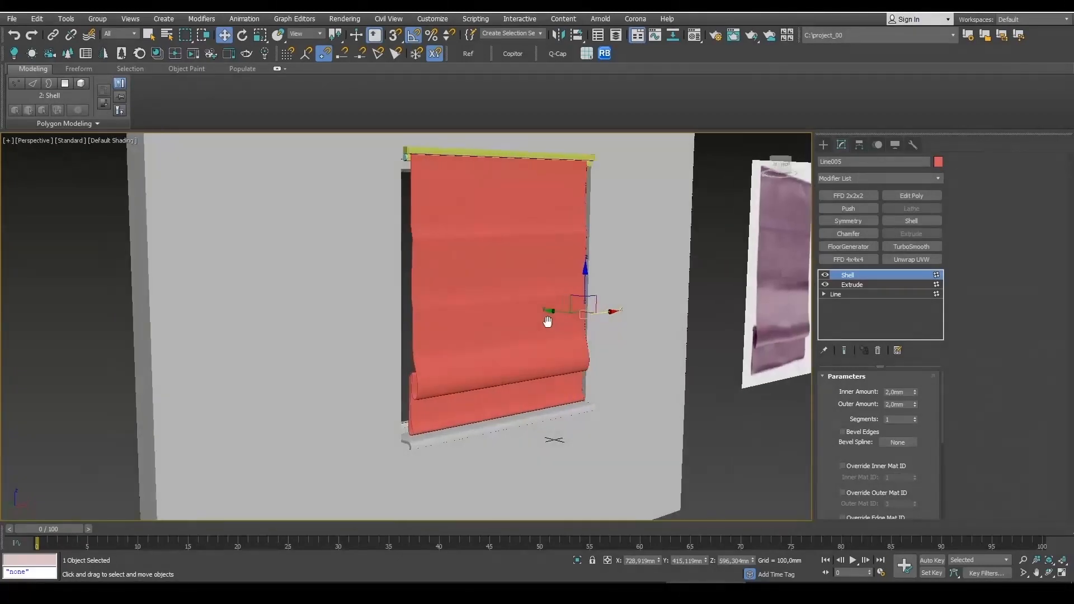
left_click(841, 294)
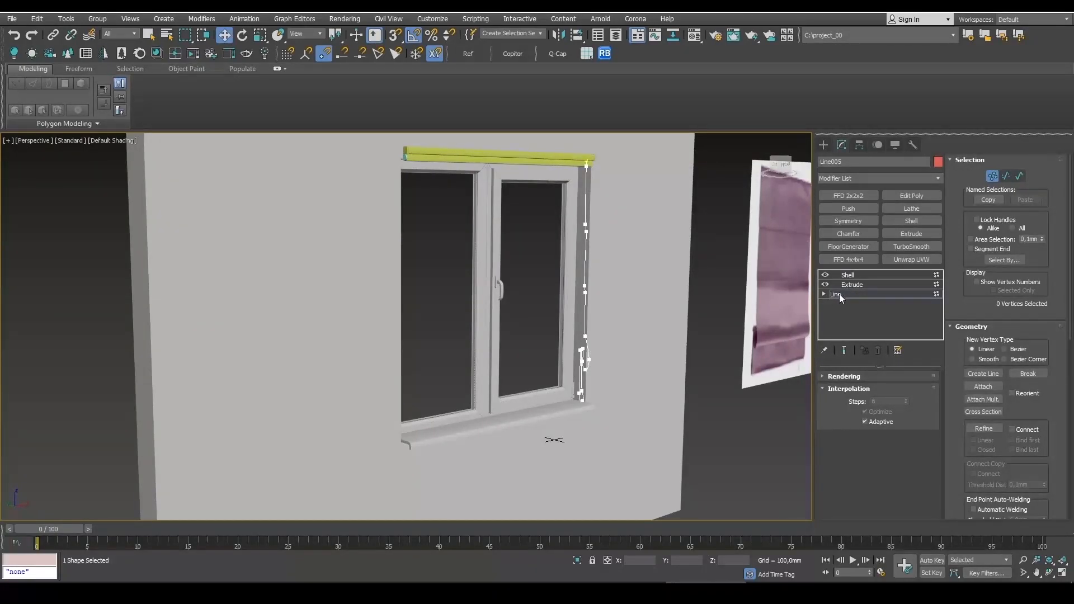
left_click(846, 352)
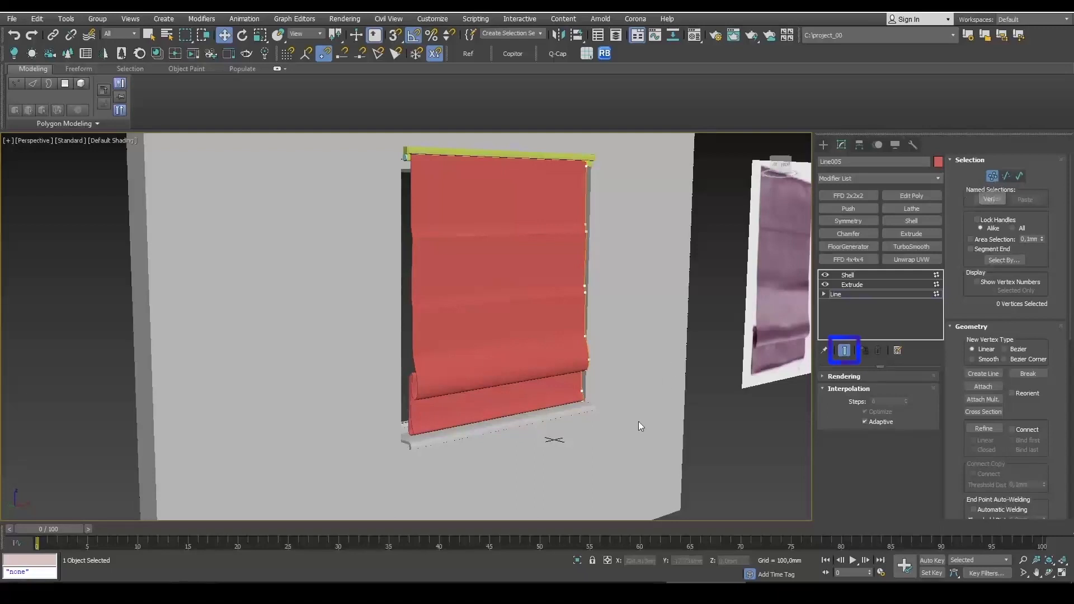
- Raise the ten lower vertices of the blind's profile to lift its lower folds and hem off the sill
left_click_drag(586, 264, 555, 230)
scroll(596, 266, "up", 5)
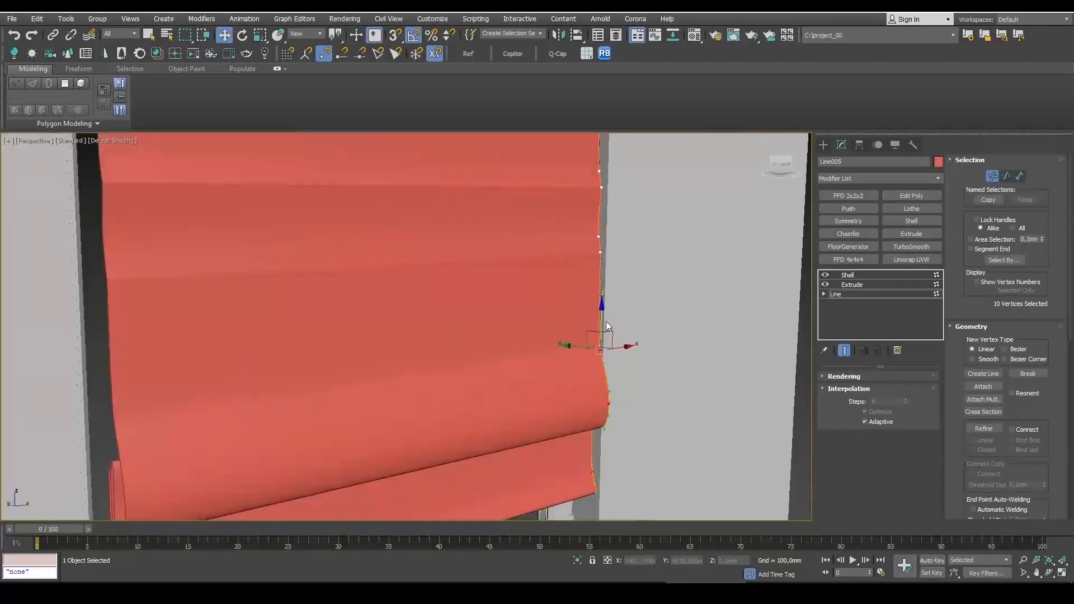
left_click_drag(603, 323, 614, 250)
scroll(634, 345, "down", 5)
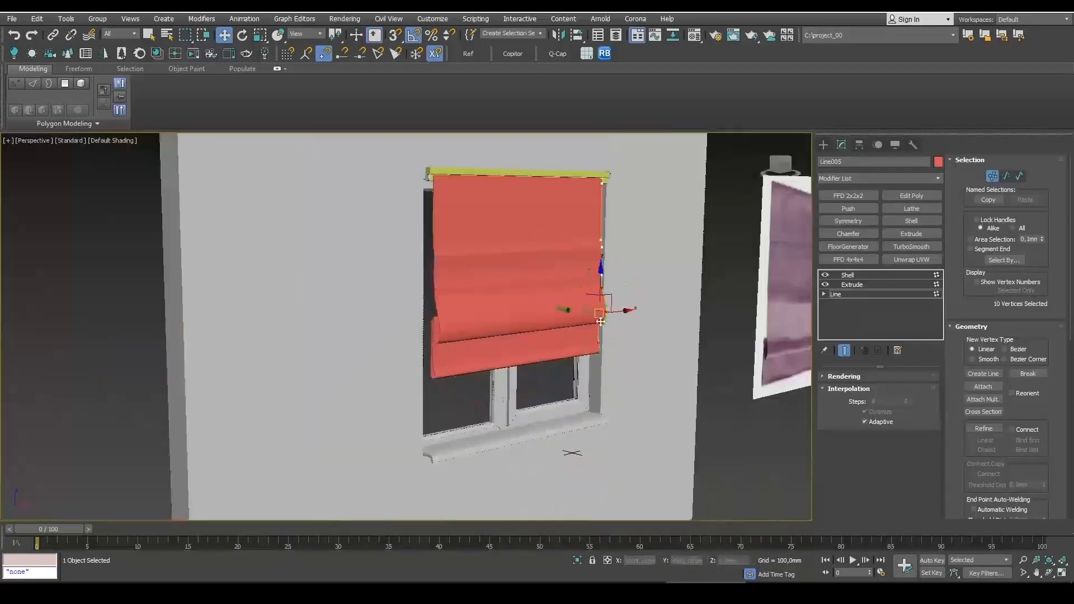
- Add the upper fold vertices to the selection and raise all fourteen, shortening the blind to about half the window's height
left_click_drag(394, 246, 393, 236)
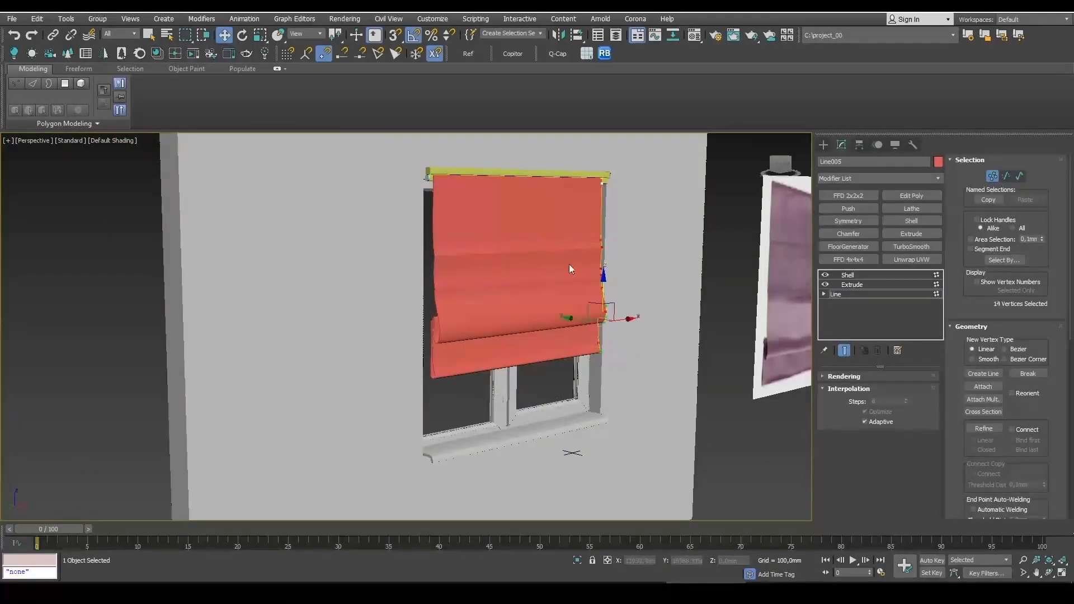
left_click(600, 268)
left_click(601, 240)
left_click_drag(603, 208, 604, 161)
middle_click_drag(612, 327, 542, 326, "alt")
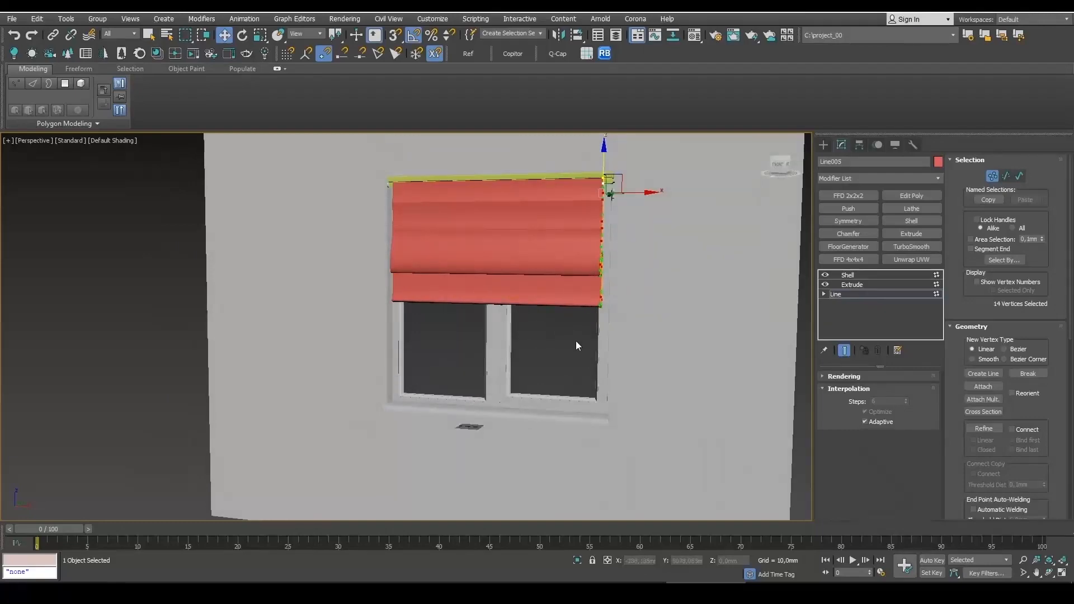
scroll(580, 341, "down", 4)
middle_click_drag(600, 343, 691, 365, "alt")
scroll(575, 340, "up", 4)
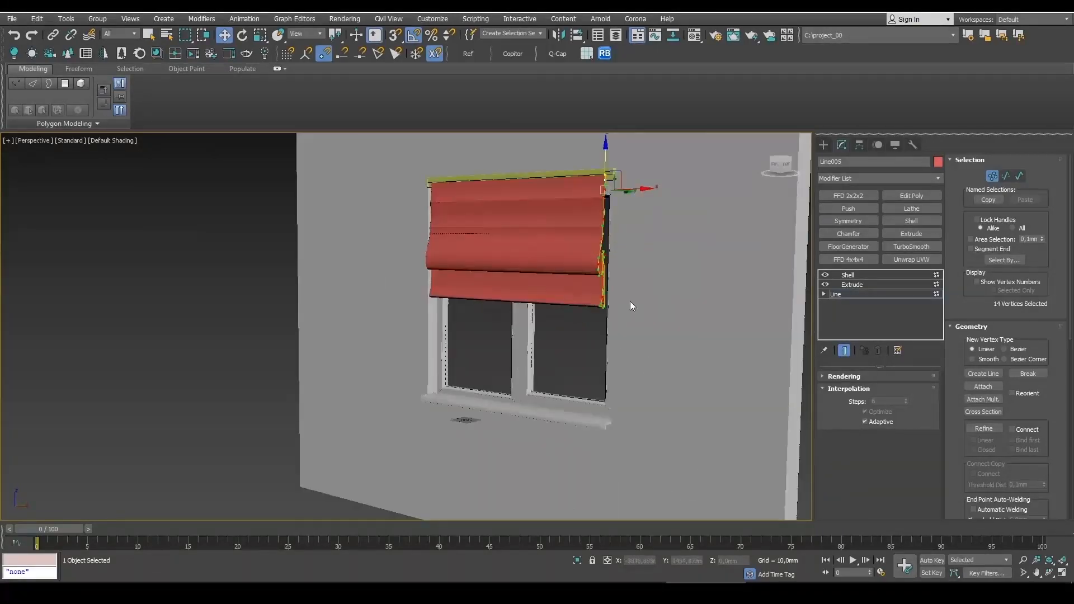
middle_click_drag(461, 259, 669, 297, "alt")
scroll(608, 174, "up", 4)
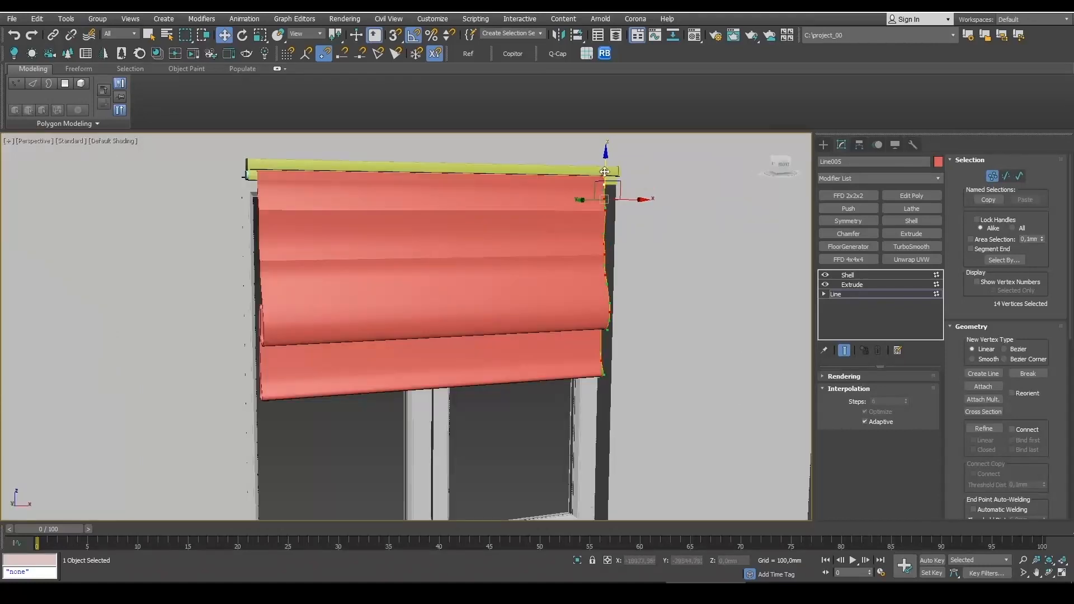
- Lower the fourteen profile vertices, deselect the upper two, and lower the remaining twelve to space out the folds
left_click_drag(605, 171, 620, 225)
left_click_drag(640, 282, 566, 223, "alt")
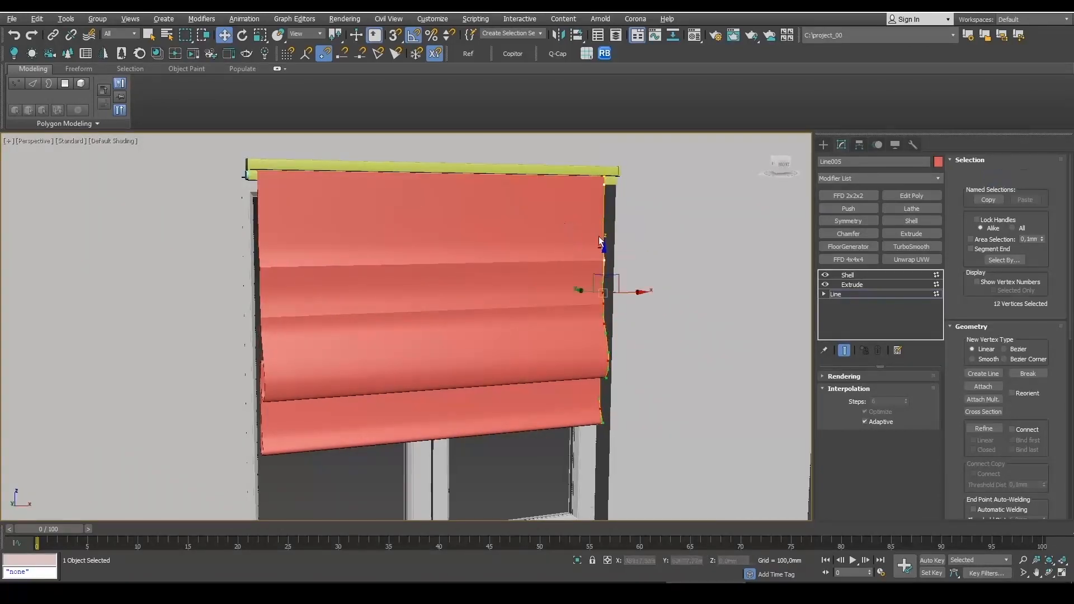
left_click_drag(606, 256, 616, 313)
scroll(616, 314, "down", 3)
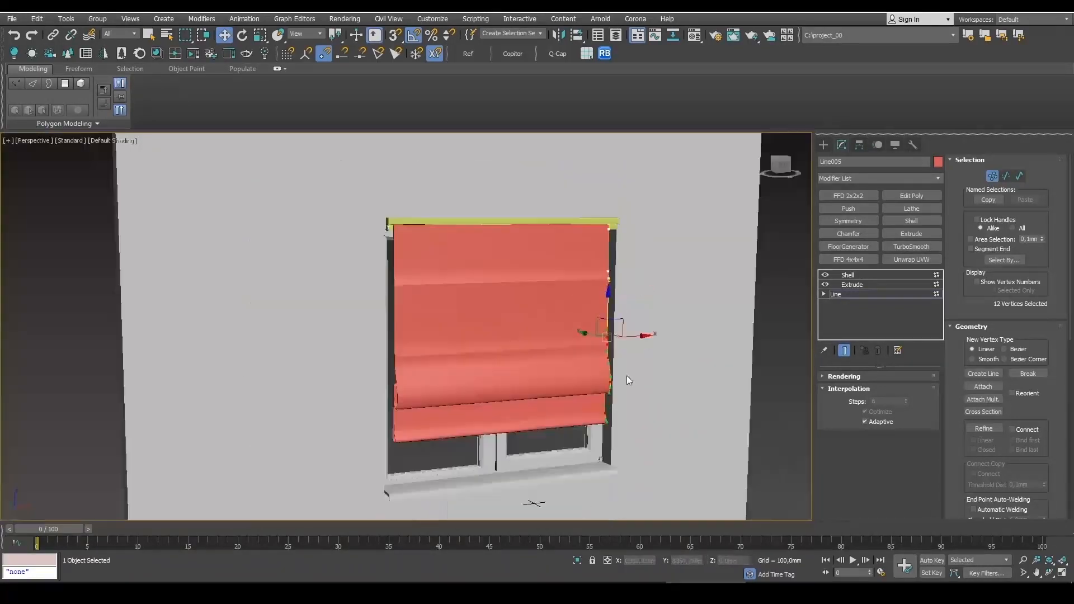
middle_click_drag(627, 375, 630, 266)
- Deselect the next fold's two vertices and lower the remaining ten until the blind's hem reaches the window sill
scroll(620, 247, "up", 3)
left_click_drag(621, 245, 482, 171, "alt")
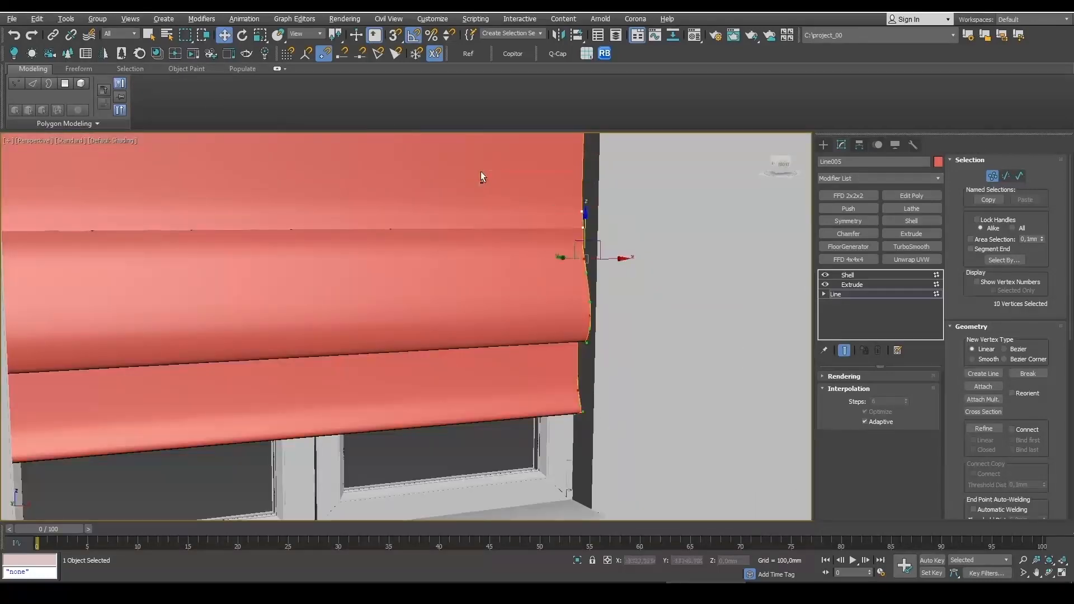
scroll(495, 191, "down", 4)
middle_click_drag(616, 255, 532, 246, "alt")
left_click_drag(540, 200, 540, 245)
middle_click_drag(420, 328, 508, 325, "alt")
scroll(508, 323, "down", 3)
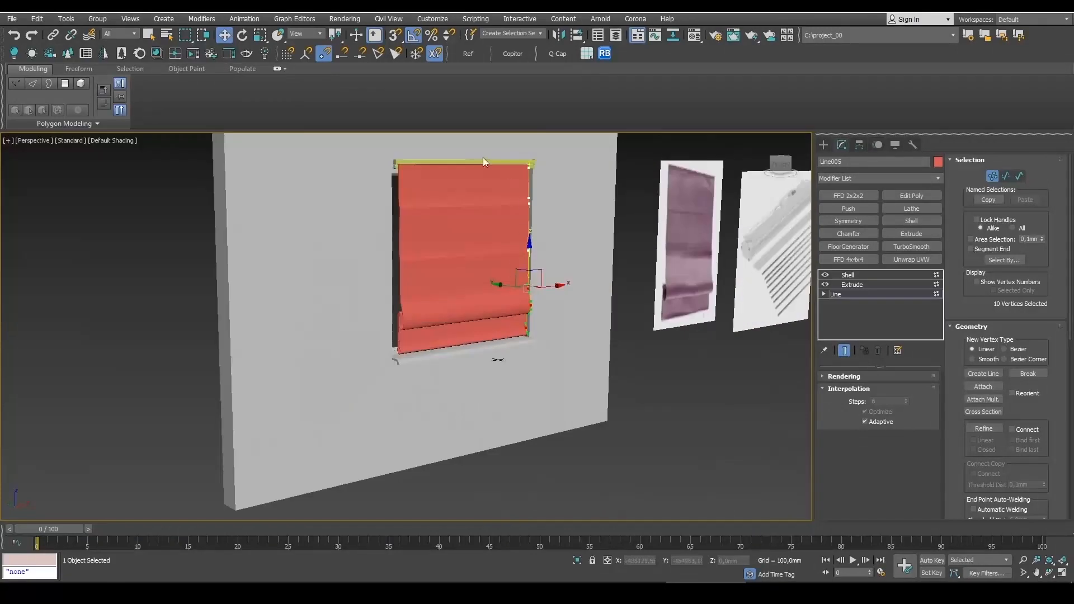
middle_click_drag(421, 290, 491, 284, "alt")
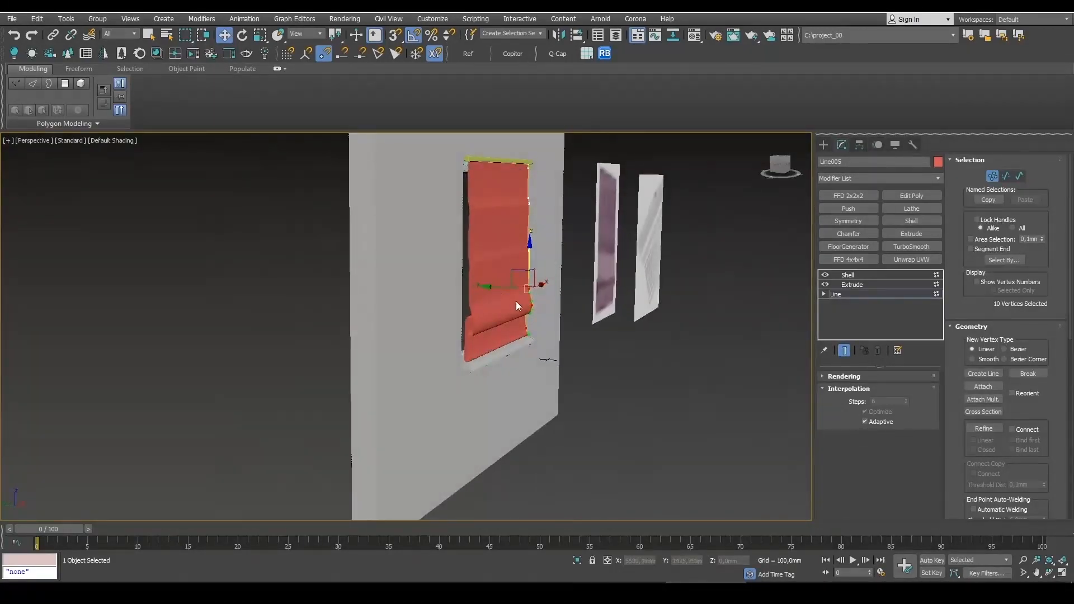
left_click_drag(482, 269, 493, 279)
middle_click_drag(591, 314, 583, 368, "alt")
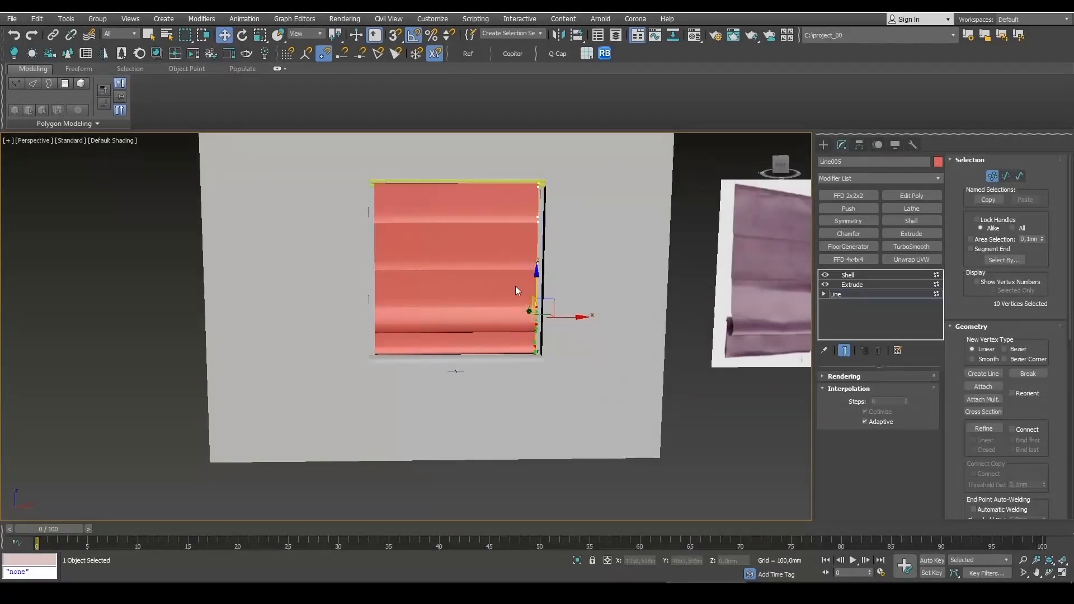
- Raise the ten selected lower vertices of the blind's profile to lift its hem above the window sill
middle_click_drag(529, 337, 503, 257, "alt")
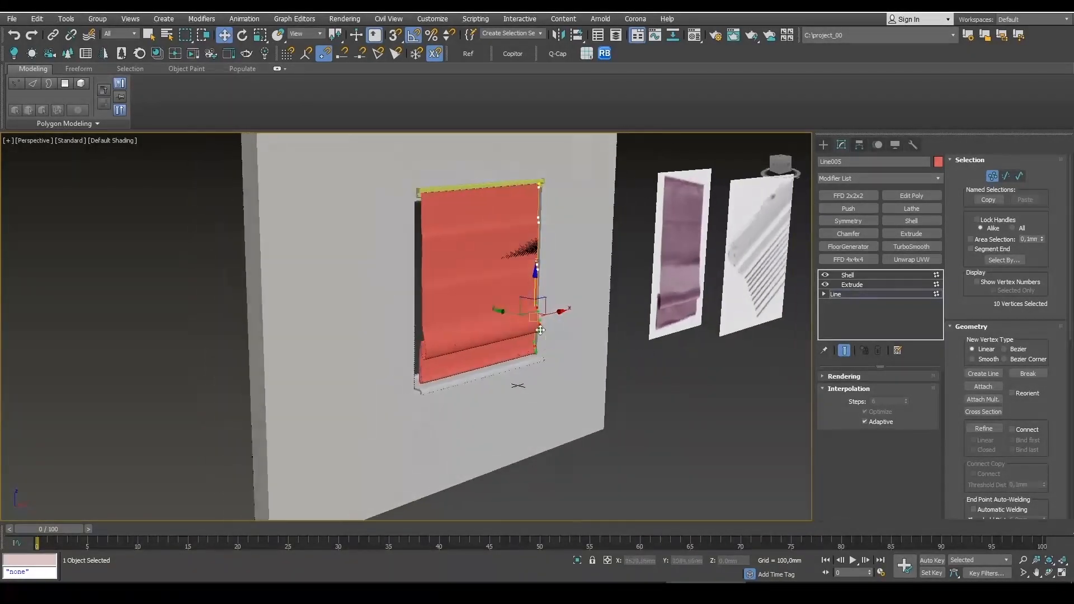
scroll(501, 252, "up", 2)
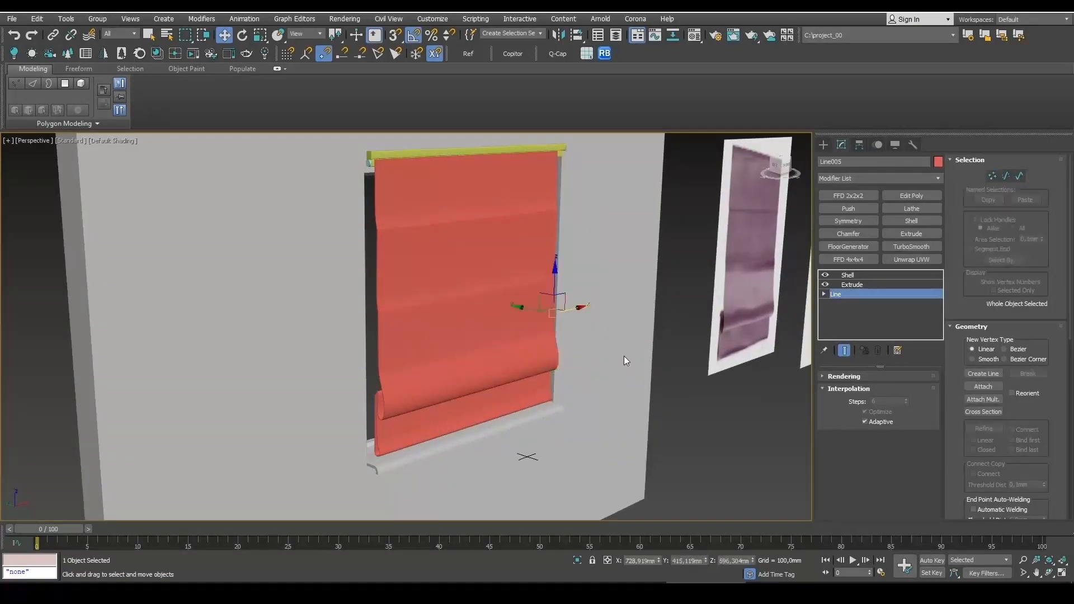
key("1")
key("F4")
middle_click_drag(630, 383, 588, 385, "alt")
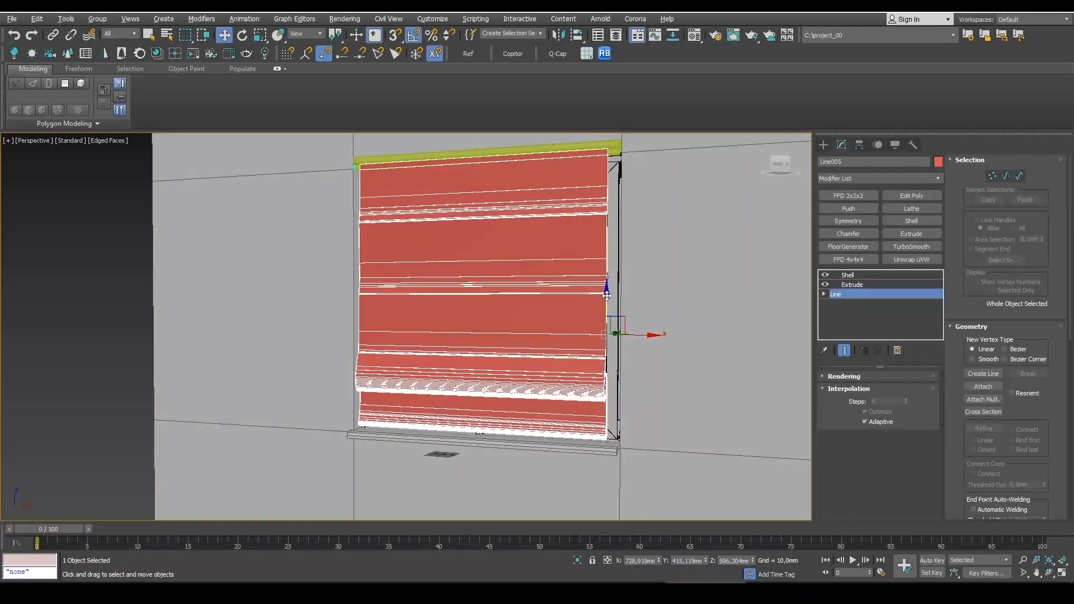
left_click(993, 177)
left_click_drag(607, 325, 608, 288)
middle_click_drag(662, 371, 651, 387, "alt")
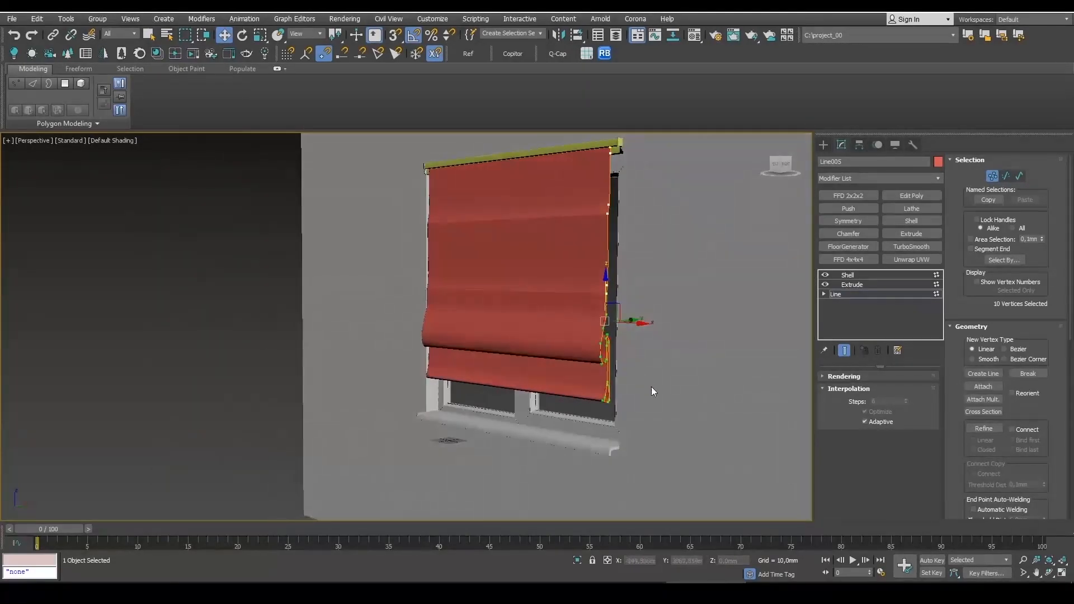
- Add the upper fold vertices to the selection in two passes and raise them each time, shortening the blind to about half the window
left_click_drag(397, 264, 397, 264)
left_click_drag(604, 257, 605, 212)
left_click_drag(392, 192, 393, 191)
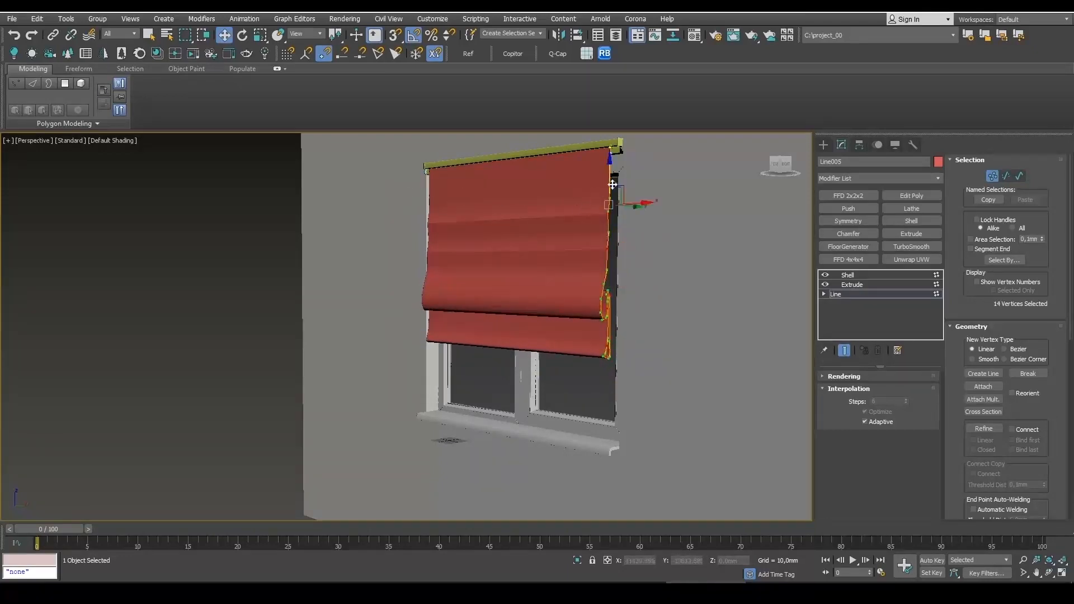
left_click_drag(610, 169, 612, 137)
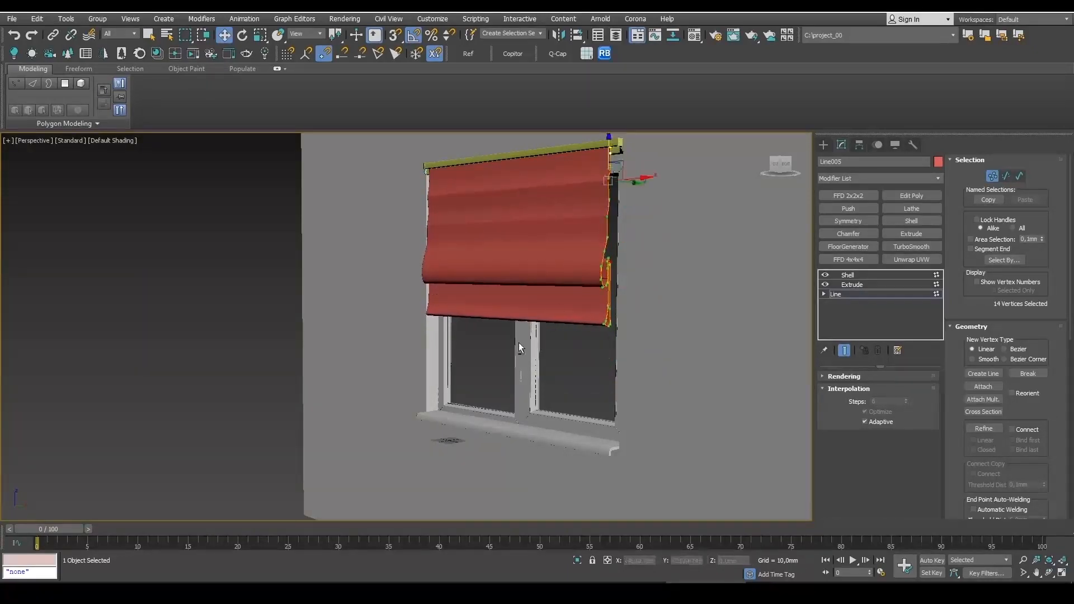
middle_click_drag(519, 343, 610, 356, "alt")
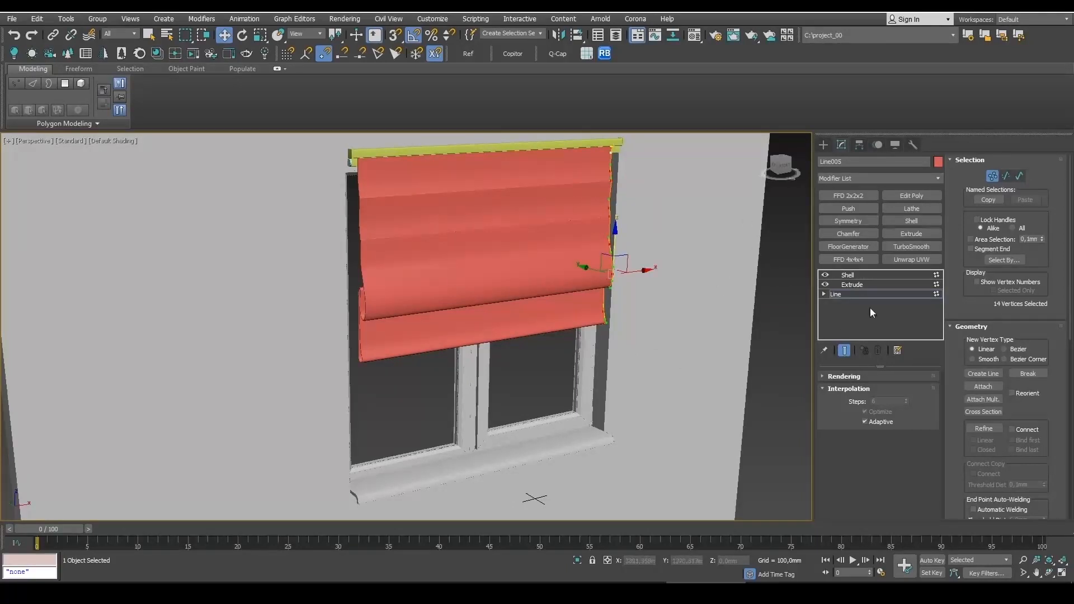
- Leave the profile's vertex editing and add an Edit Poly modifier above the blind's Shell
left_click(990, 177)
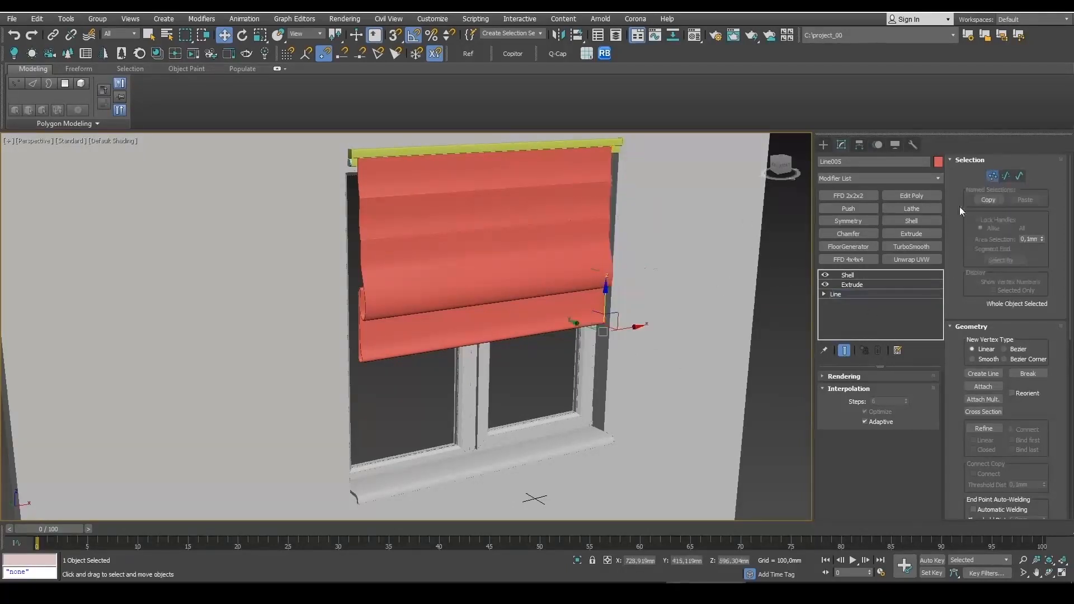
left_click(888, 274)
left_click(915, 195)
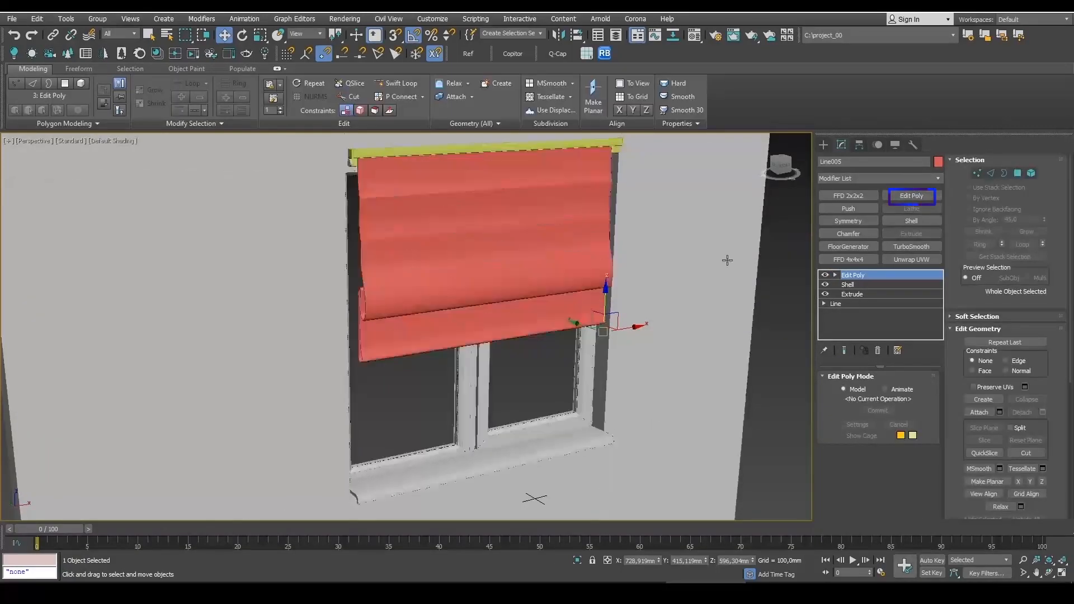
middle_click_drag(726, 263, 701, 305)
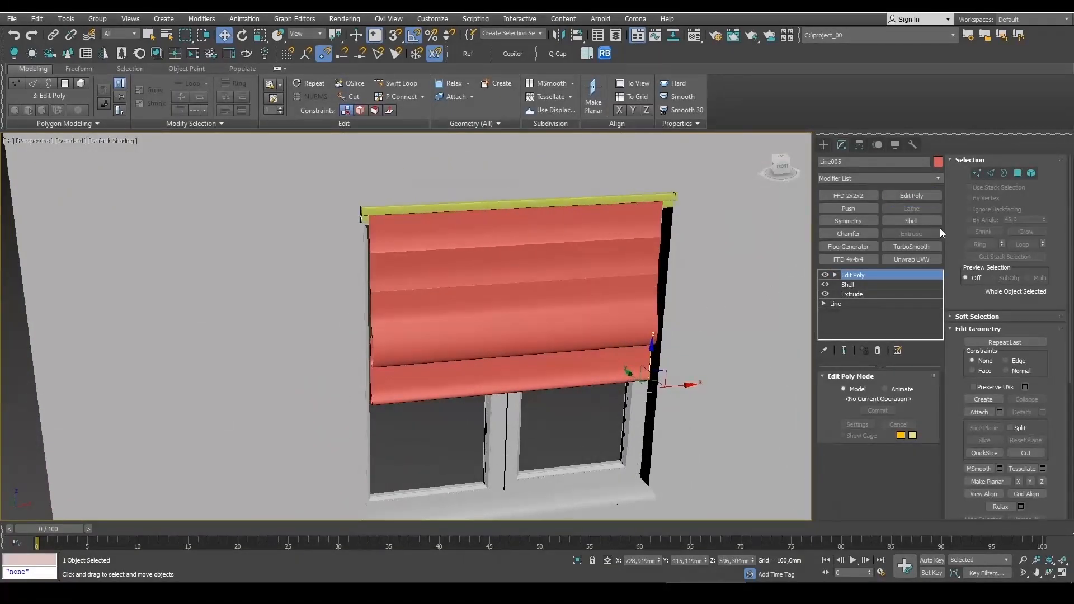
- Insert vertical edge loops close to both side edges of the blind with Swift Loop
left_click(397, 83)
scroll(376, 244, "up", 3)
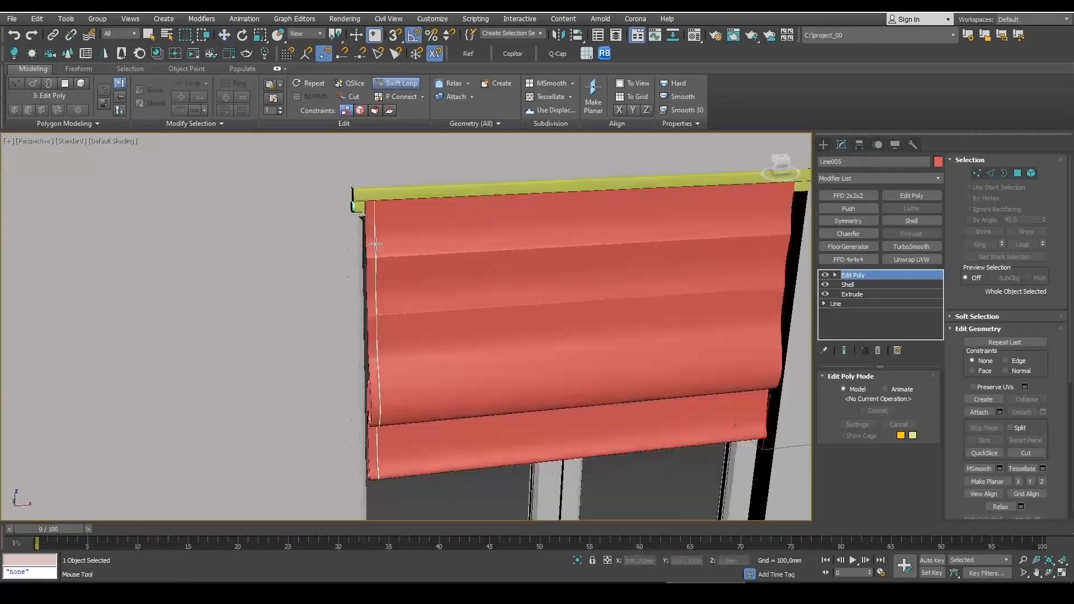
key("F4")
scroll(372, 247, "up", 2)
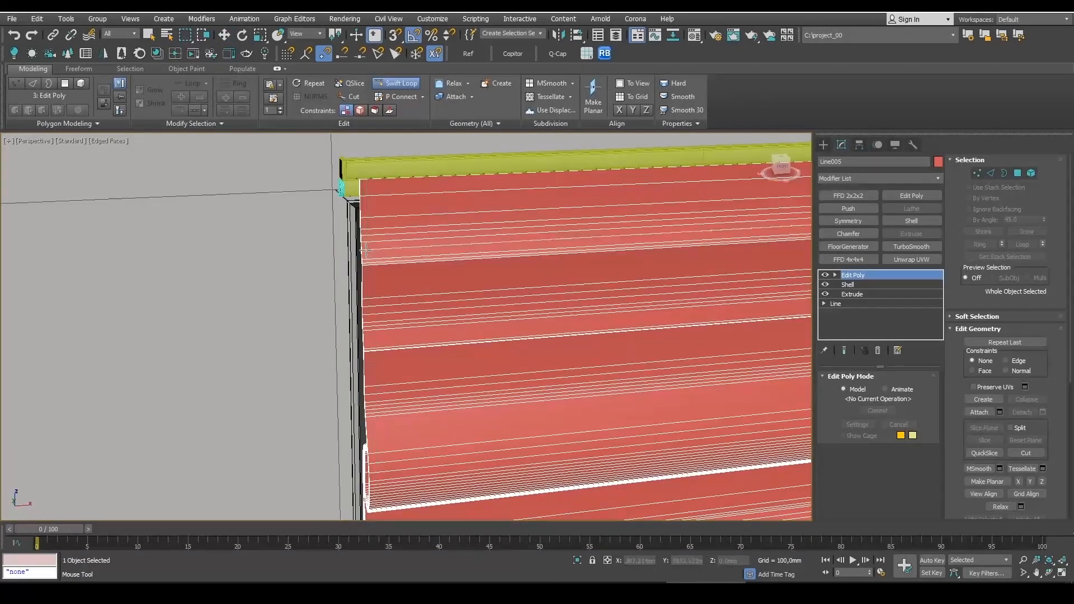
left_click(364, 241)
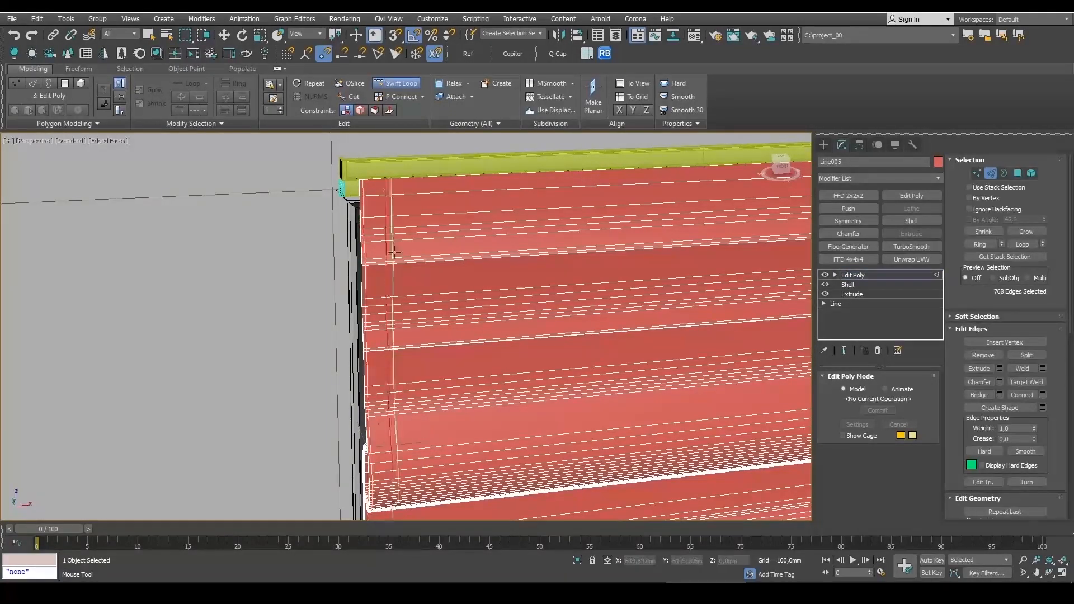
scroll(394, 253, "down", 3)
middle_click_drag(551, 275, 257, 281)
scroll(498, 247, "up", 5)
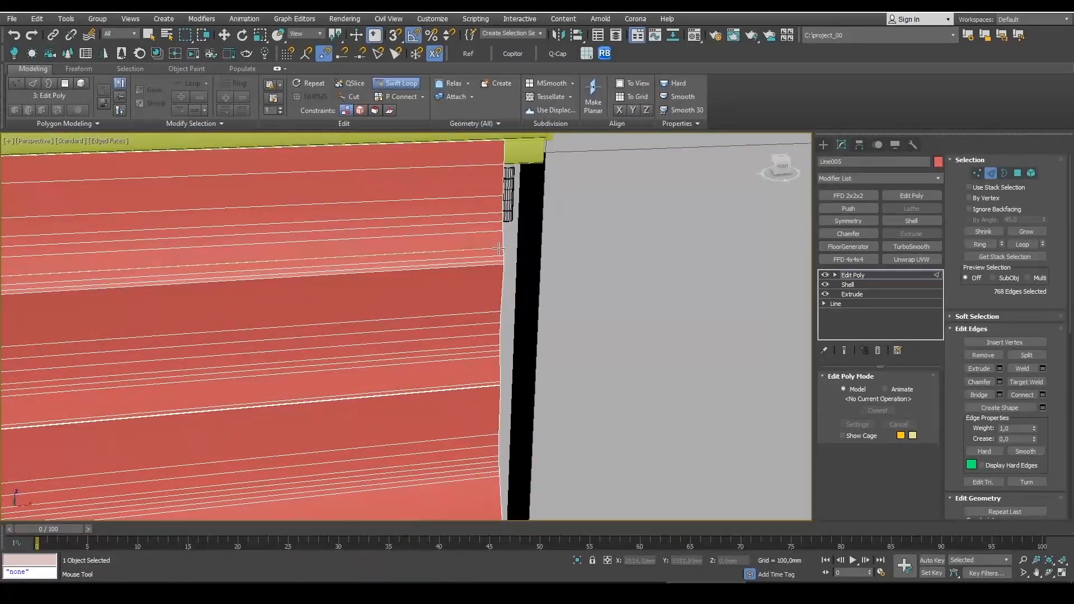
scroll(490, 268, "down", 2)
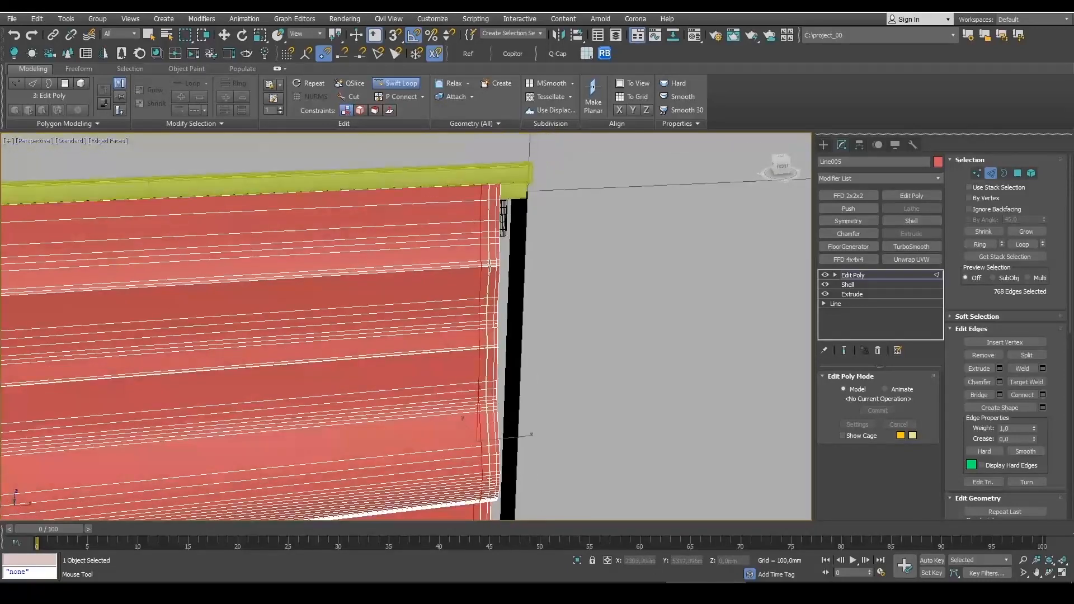
left_click(490, 267)
- Insert another vertical loop near the blind's left edge and select it together with the matching loop near the right edge
middle_click_drag(282, 302, 722, 250)
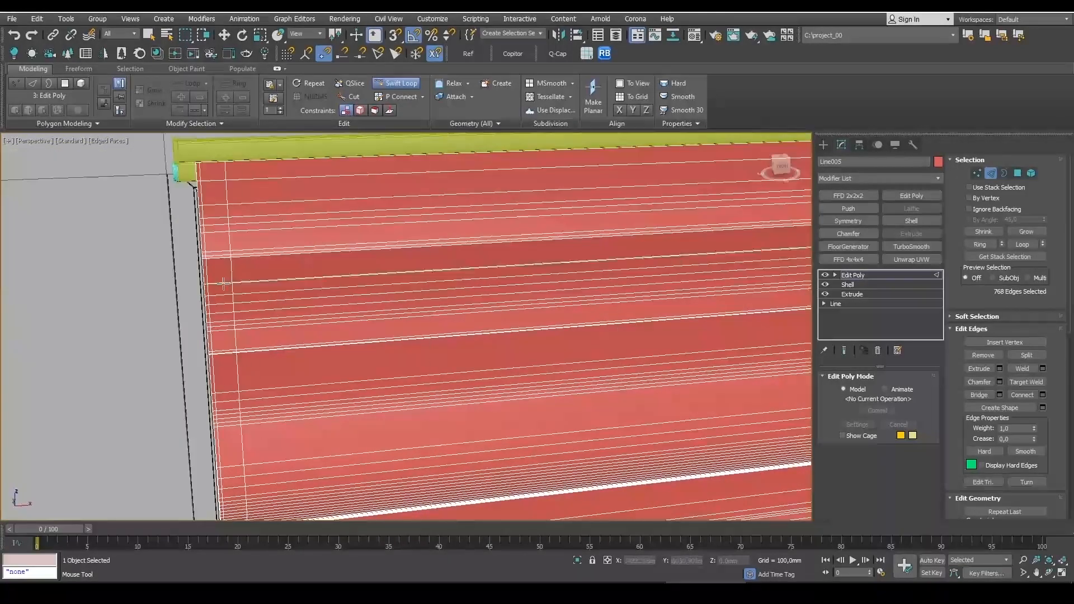
left_click(220, 251)
key("w")
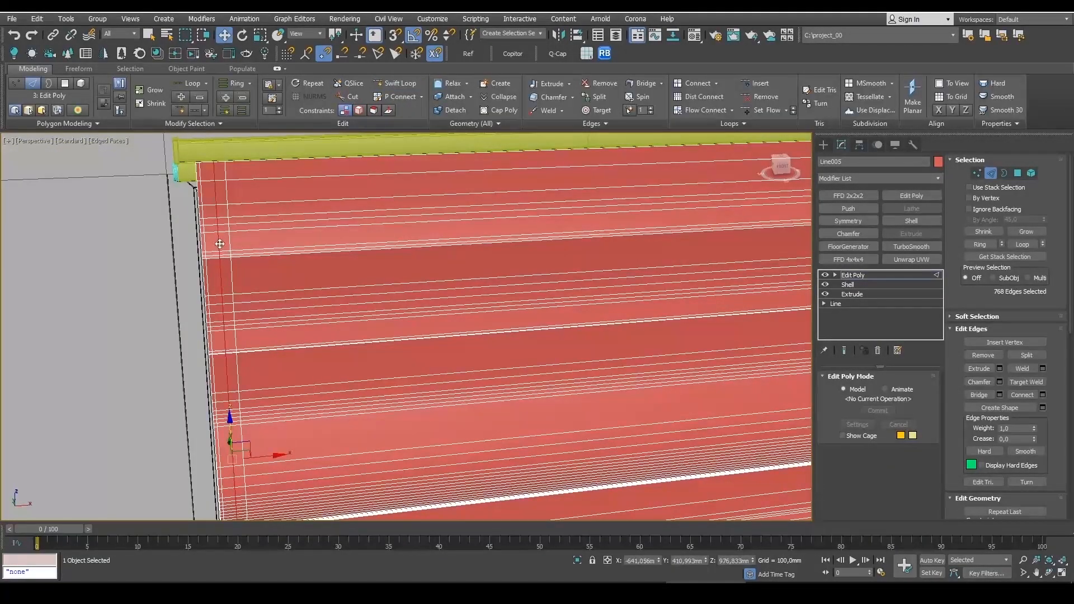
middle_click_drag(229, 253, 95, 258)
middle_click_drag(384, 299, 175, 312)
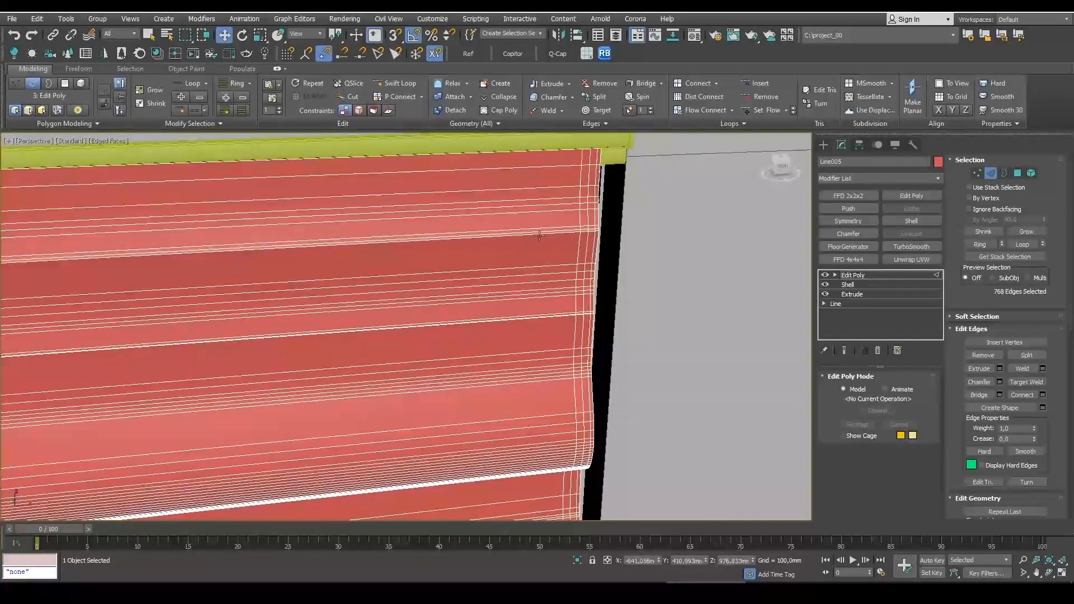
double_click(586, 219, "ctrl")
scroll(584, 266, "down", 3)
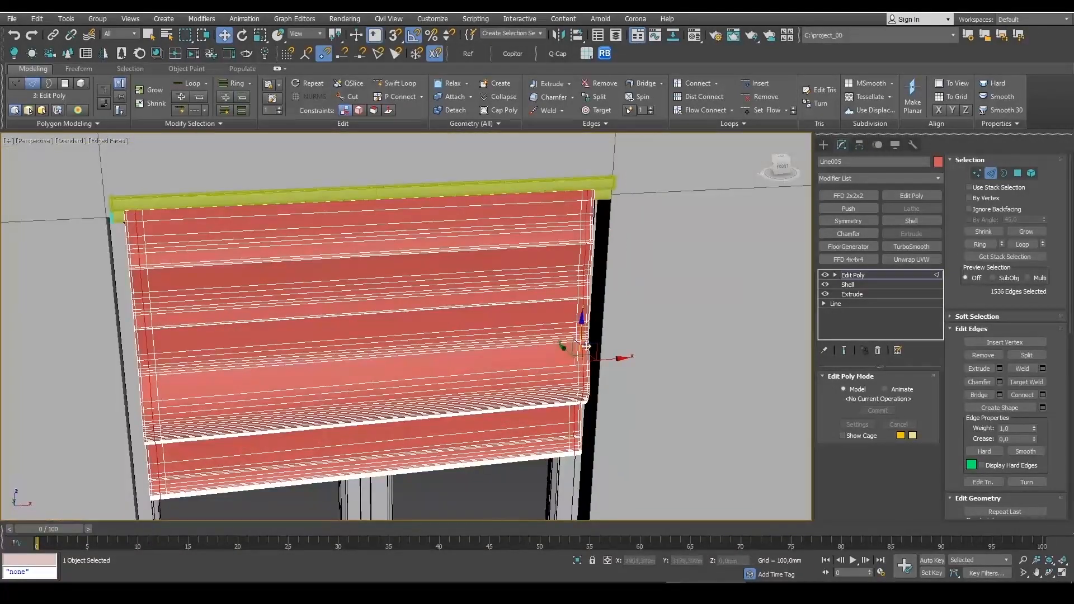
- Extrude the two selected vertical edge loops slightly to form side seams on the blind
middle_click_drag(605, 386, 629, 311)
key("F4")
scroll(620, 228, "up", 3)
key("F4")
scroll(618, 223, "up", 5)
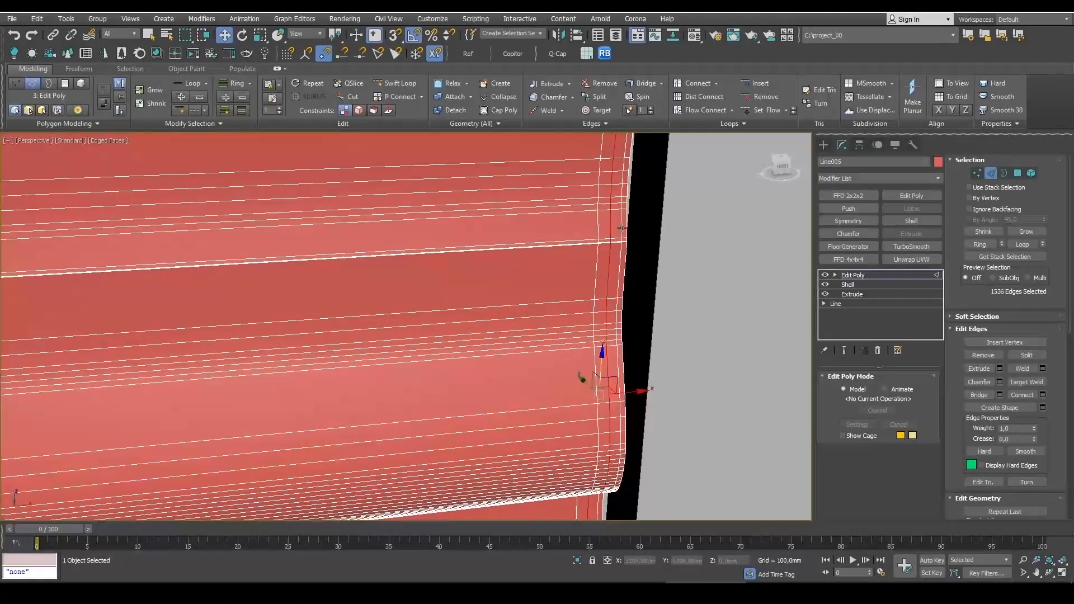
left_click(1000, 369)
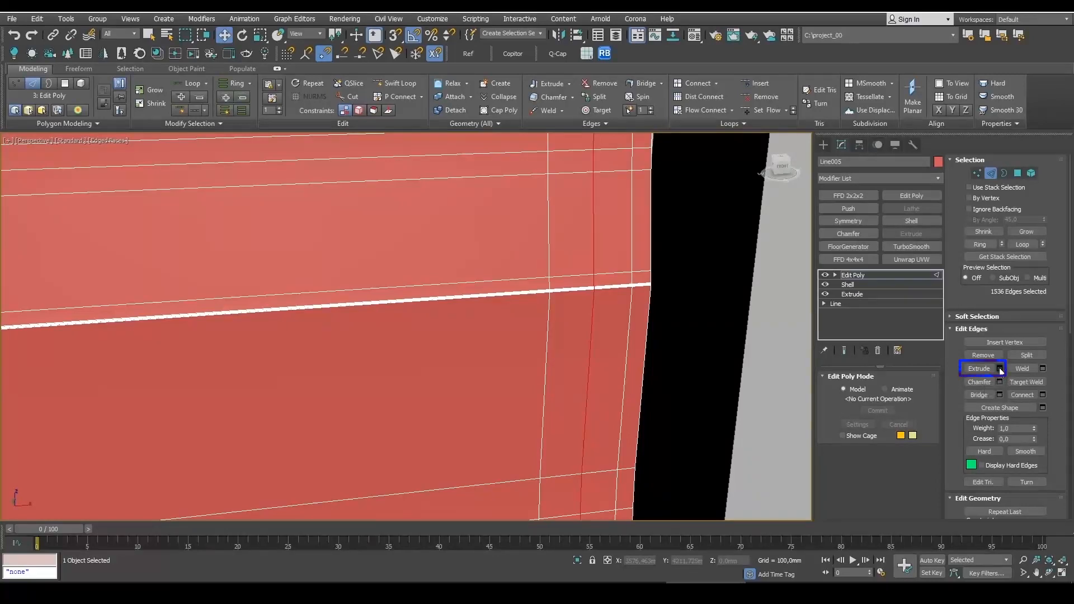
left_click_drag(420, 350, 416, 341)
left_click(412, 365)
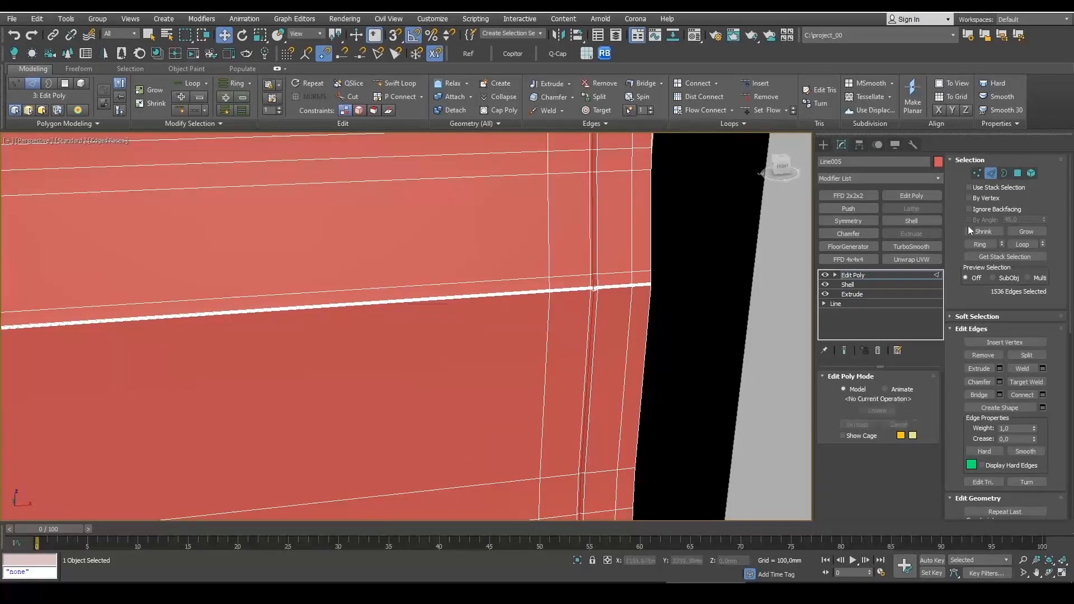
- Apply TurboSmooth to the blind, inspect the side seams at the folds, and remove the modifier
left_click(993, 176)
left_click(907, 245)
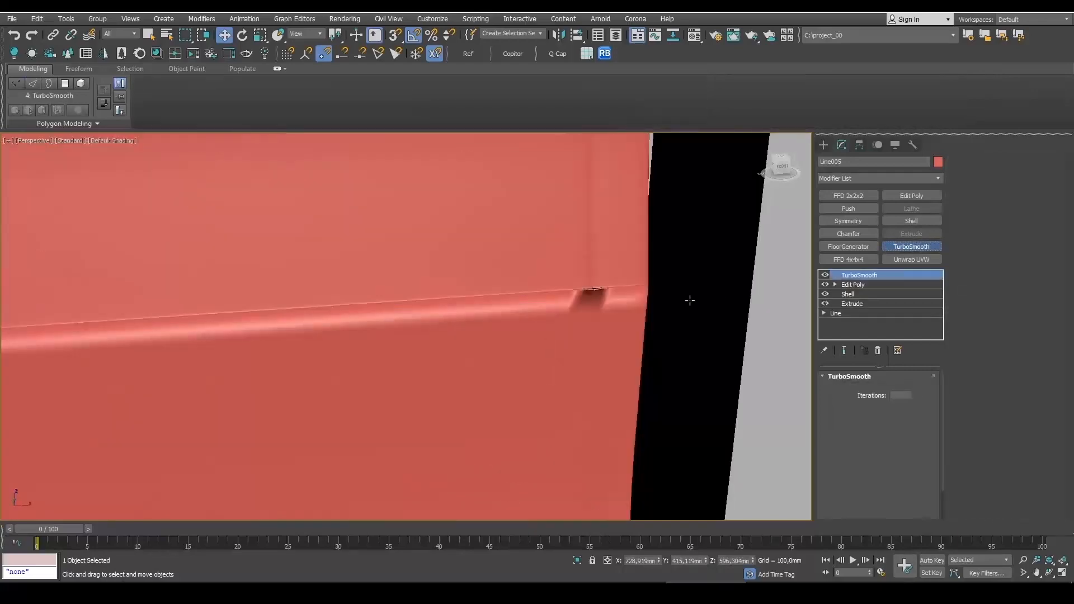
scroll(641, 304, "down", 8)
middle_click_drag(342, 351, 363, 331, "alt")
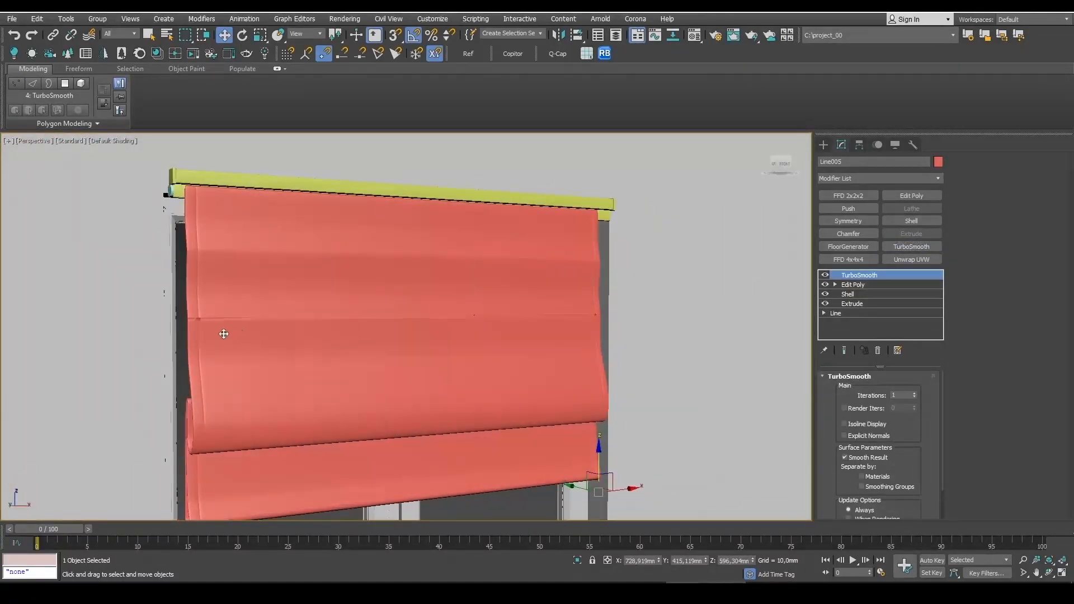
scroll(195, 310, "up", 8)
scroll(195, 310, "down", 8)
middle_click_drag(431, 336, 381, 327, "alt")
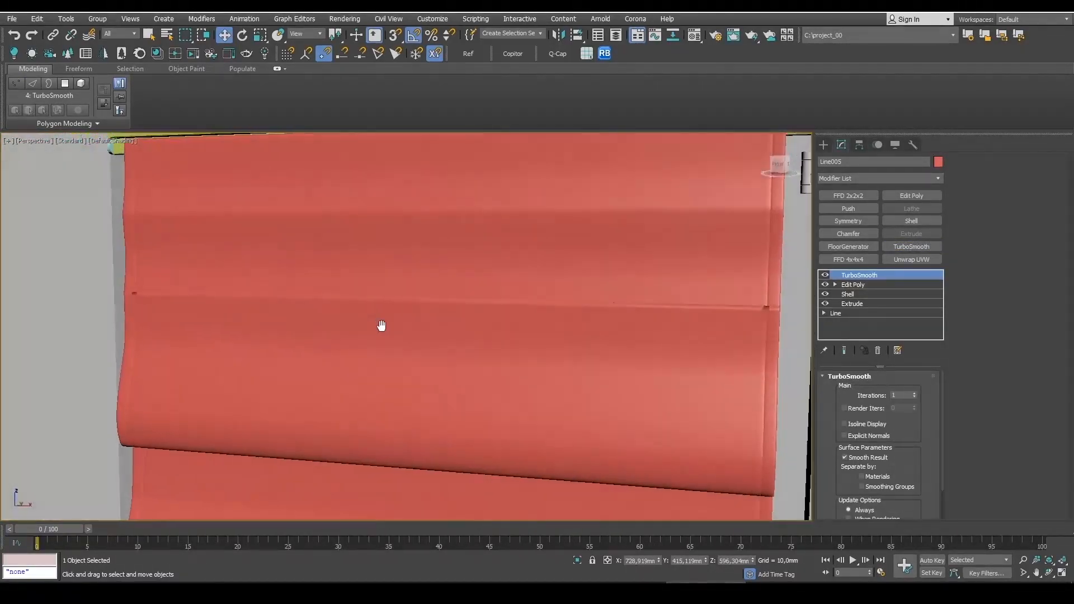
scroll(381, 326, "down", 3)
middle_click_drag(665, 331, 631, 321, "alt")
left_click(878, 350)
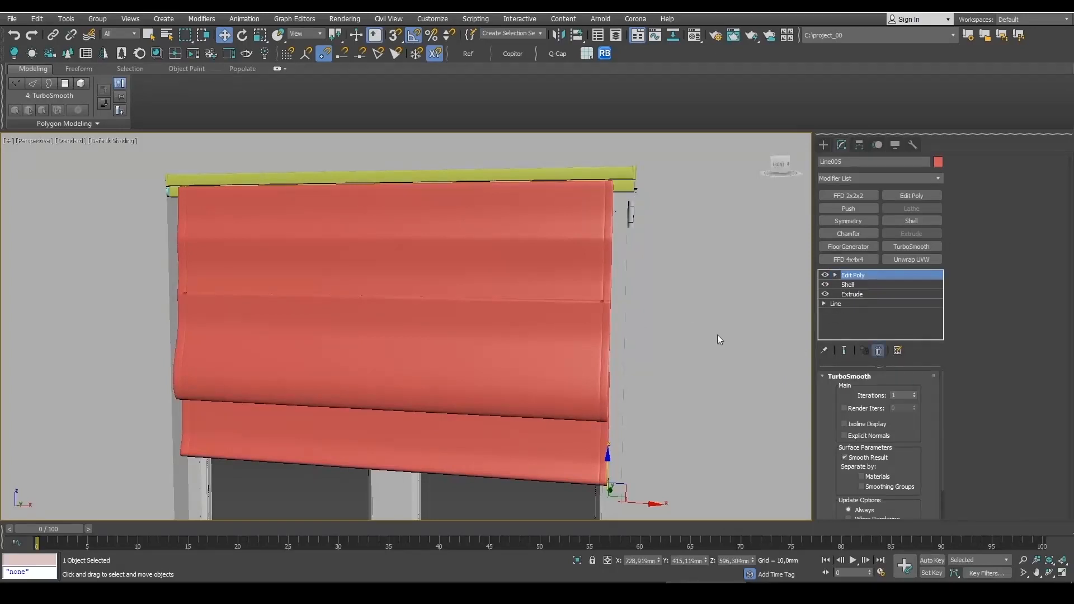
scroll(599, 297, "up", 10)
key("F4")
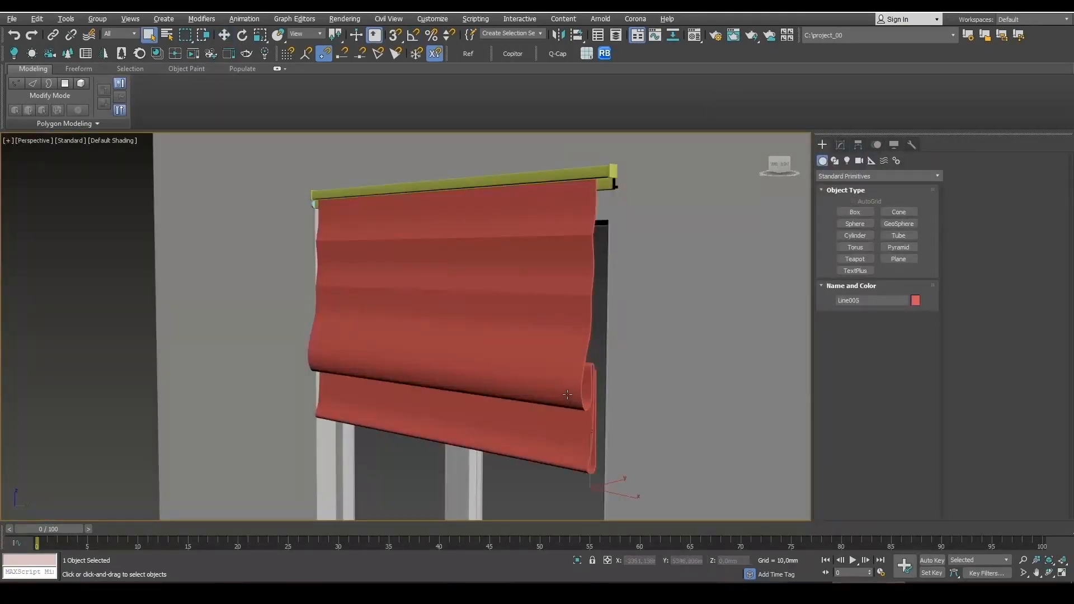
- Cap the open right end of the bar beneath the cornice rail by selecting its end border
middle_click_drag(568, 395, 657, 400, "alt")
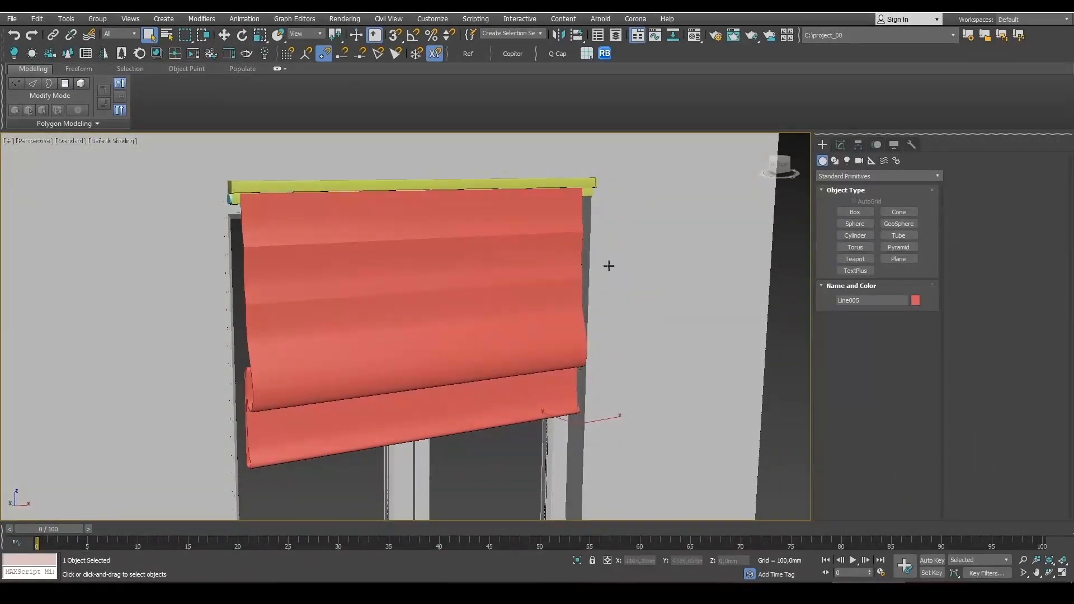
scroll(452, 278, "up", 3)
middle_click_drag(596, 317, 442, 308, "alt")
scroll(557, 333, "down", 3)
scroll(559, 184, "up", 5)
key("F4")
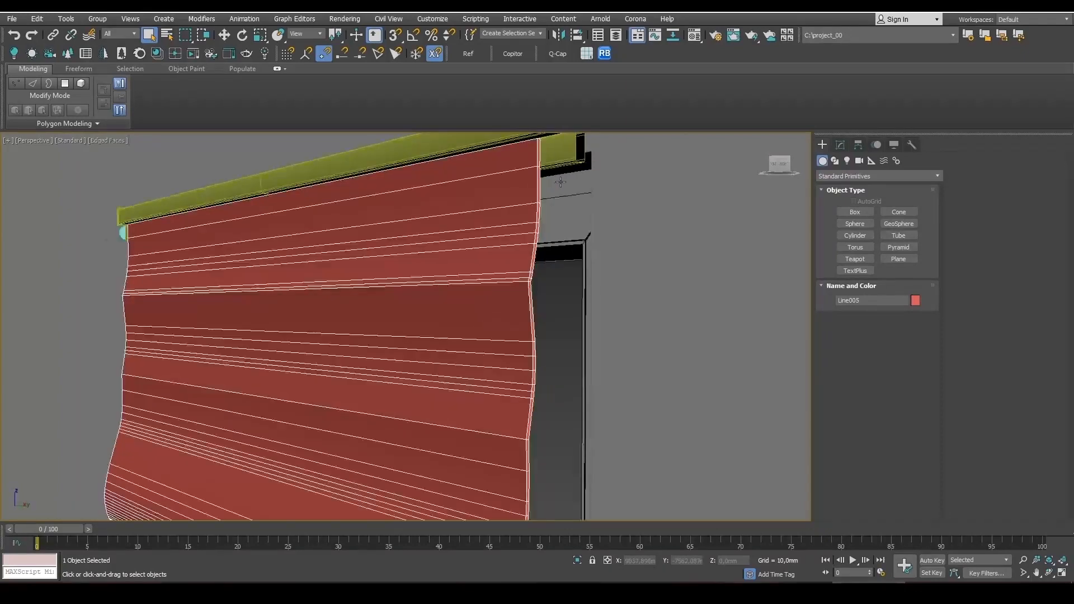
scroll(561, 182, "down", 3)
middle_click_drag(537, 199, 458, 223)
scroll(485, 211, "up", 5)
left_click(549, 208)
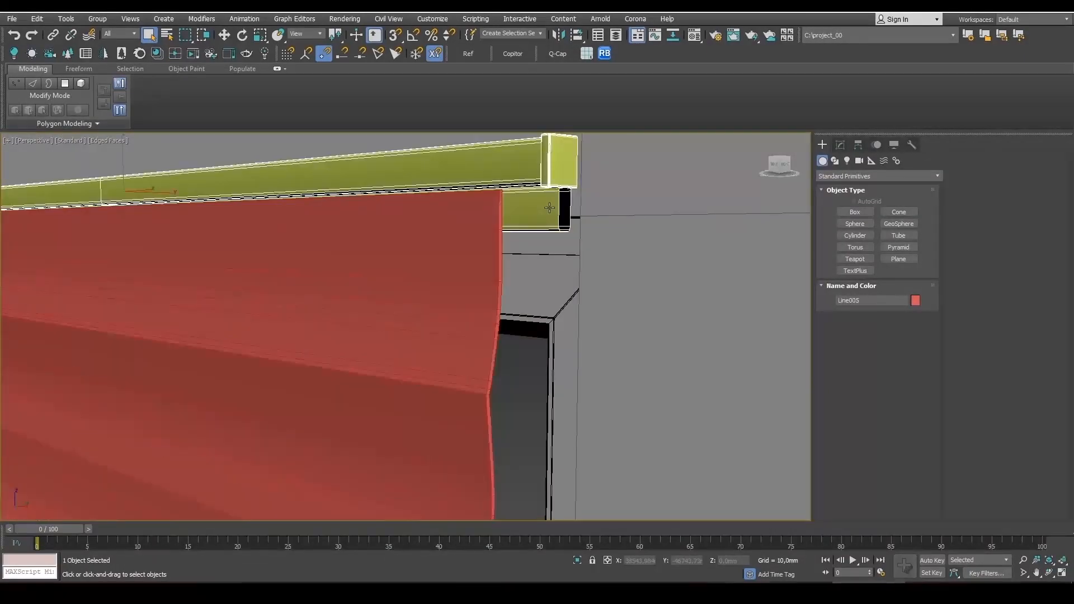
left_click(840, 145)
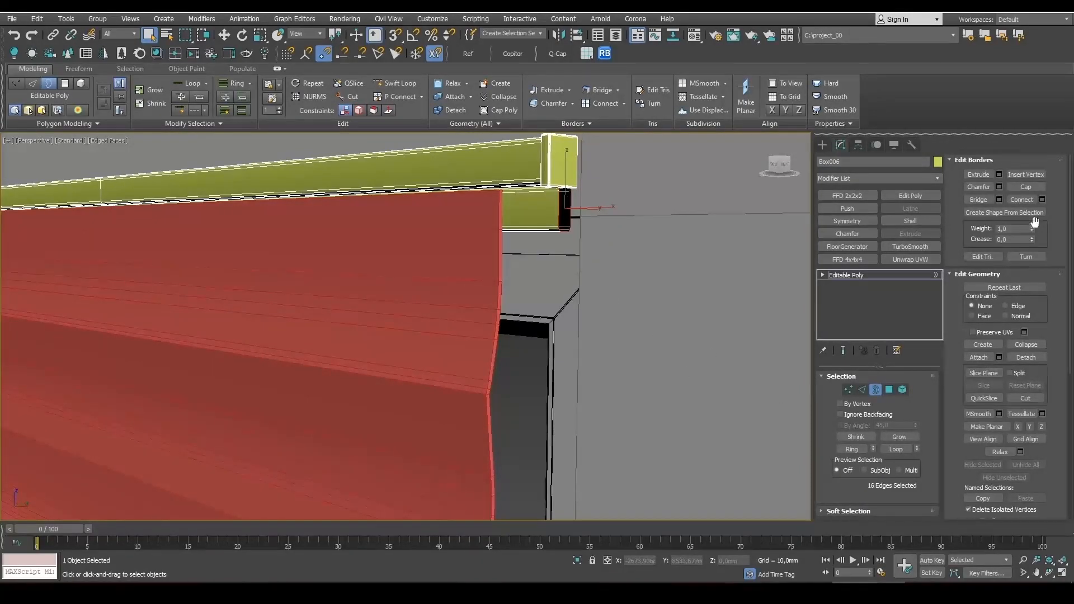
left_click(1027, 187)
- Select the bar's new end polygon and rebuild it with Quad Cap, keeping Relax on and Smoothing set to Hard
left_click(889, 390)
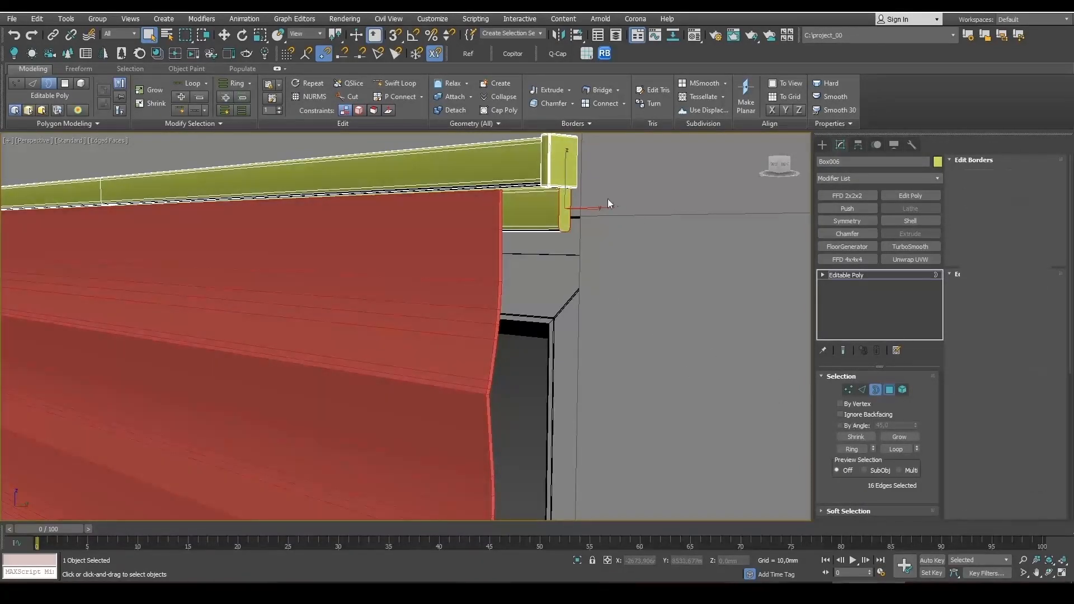
left_click(566, 206)
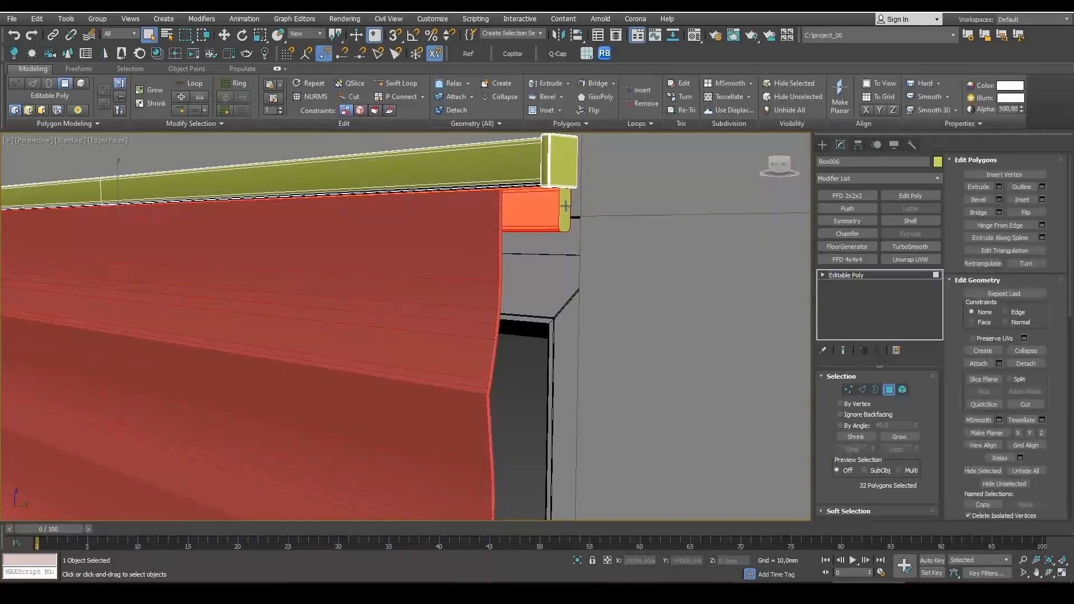
left_click(553, 53)
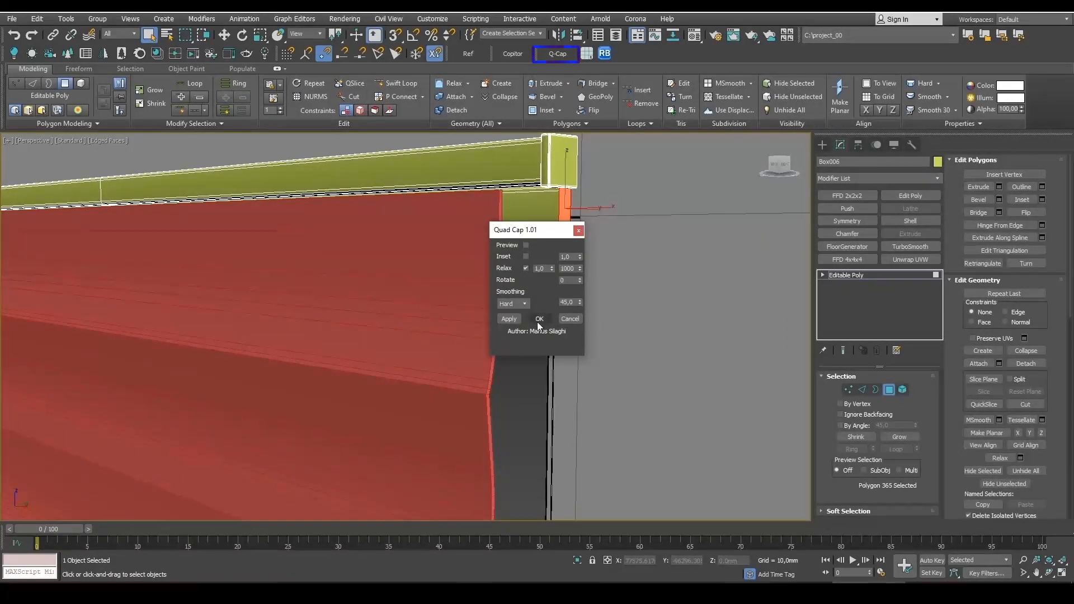
left_click(538, 319)
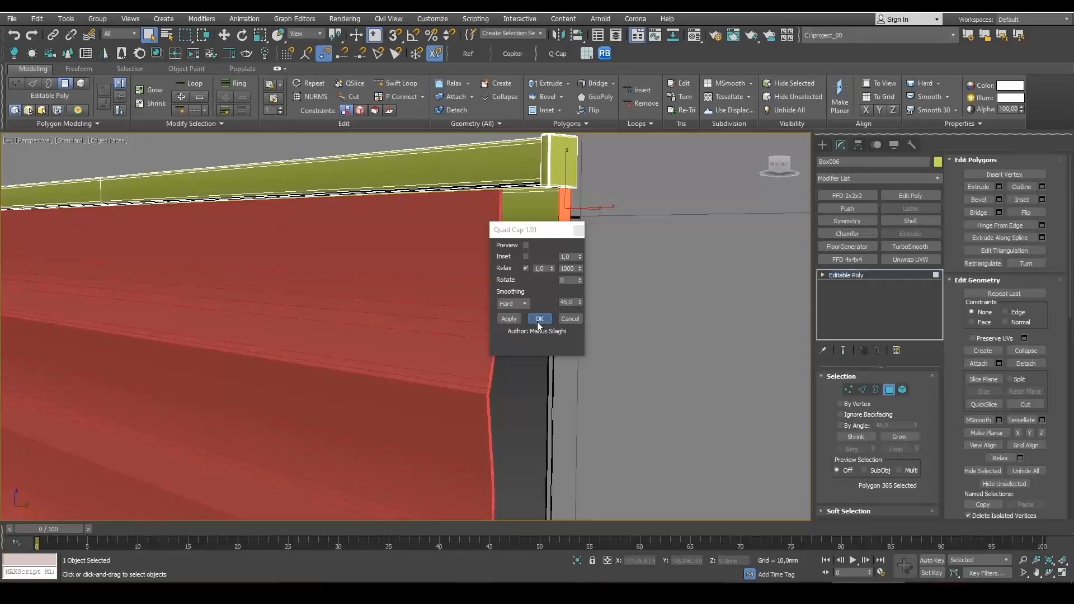
- Check the capped bar ends on both sides of the blind and leave polygon editing
scroll(577, 348, "down", 5)
scroll(342, 363, "up", 10)
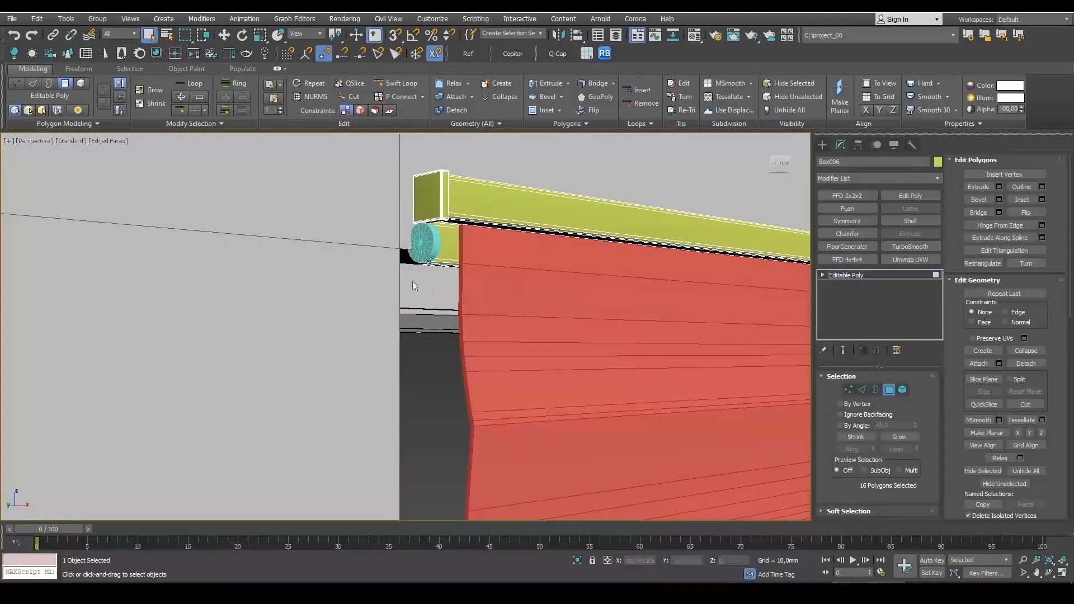
scroll(414, 286, "down", 8)
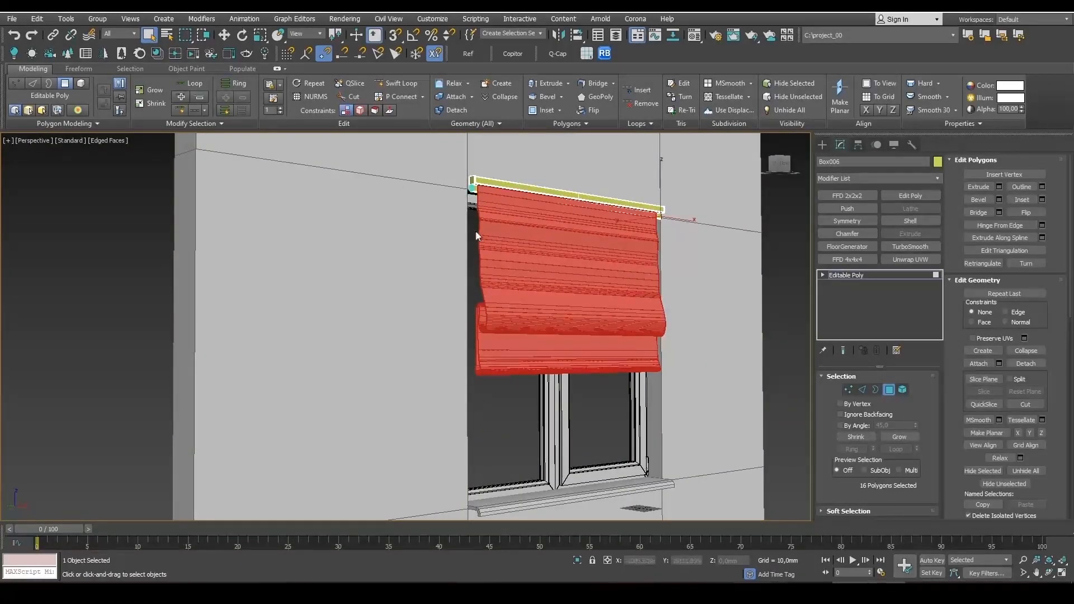
left_click(889, 390)
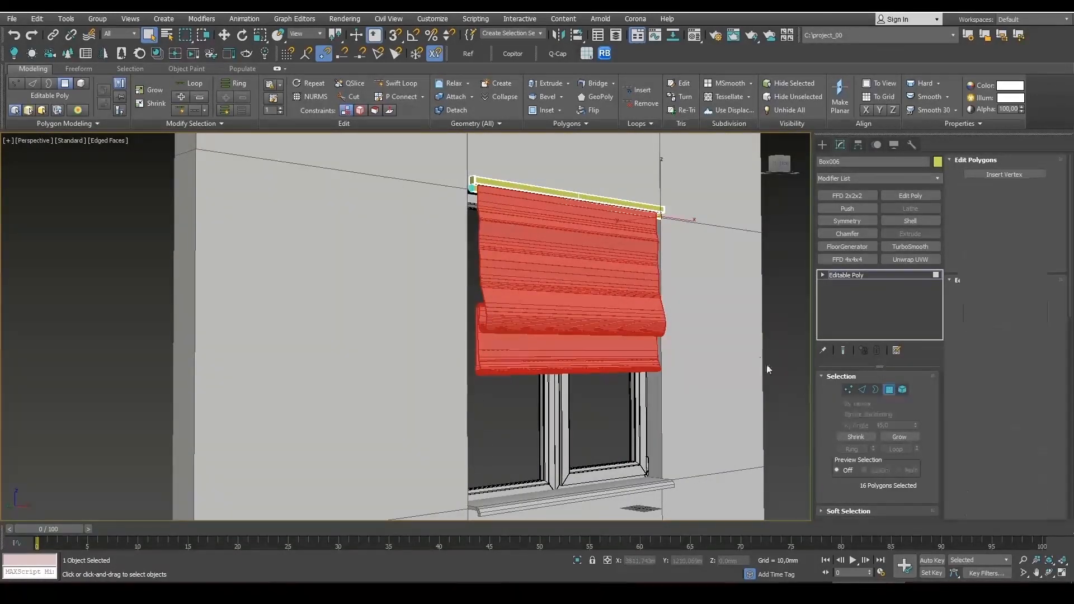
- Switch to the maximized Left view framed on the blind's end cylinder and hide the grid
left_click(821, 144)
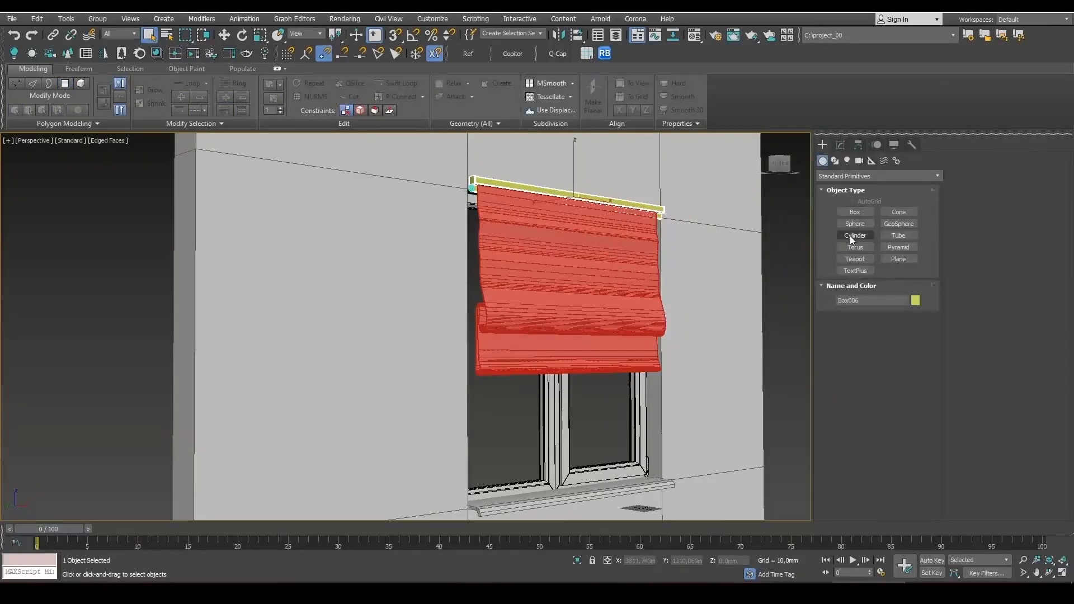
key("alt+w")
right_click(294, 362)
key("alt+w")
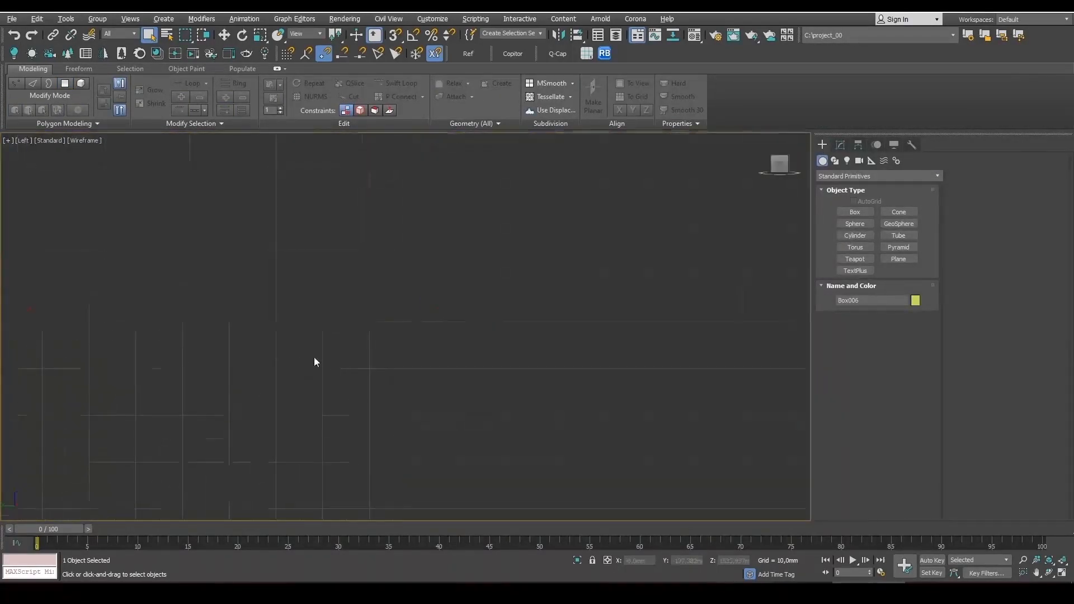
key("z")
scroll(357, 361, "down", 4)
scroll(403, 400, "down", 5)
middle_click_drag(470, 434, 551, 266)
scroll(503, 246, "up", 3)
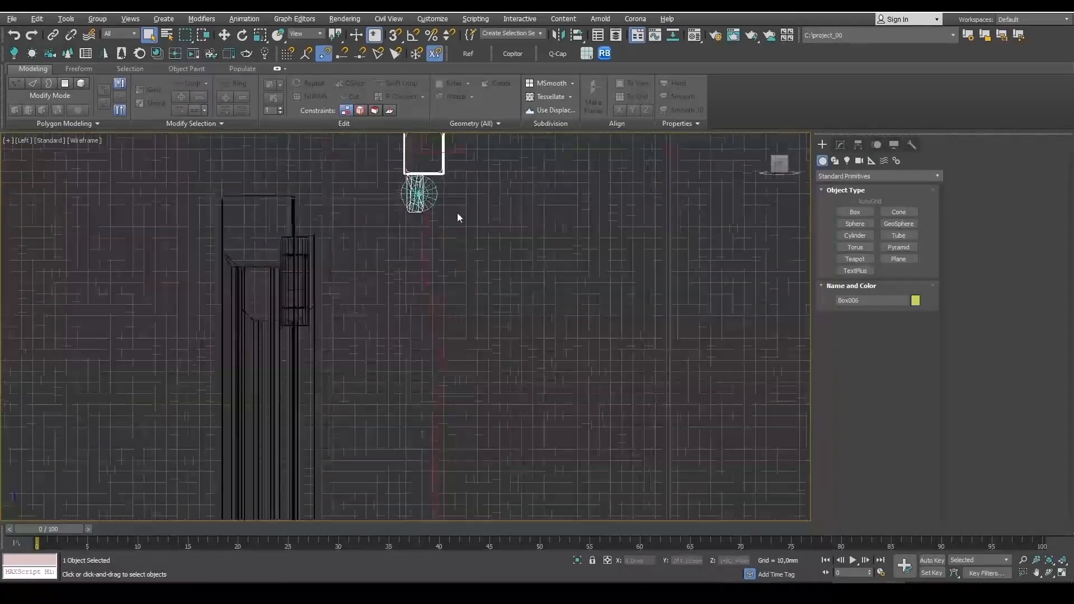
middle_click_drag(457, 212, 643, 257)
key("g")
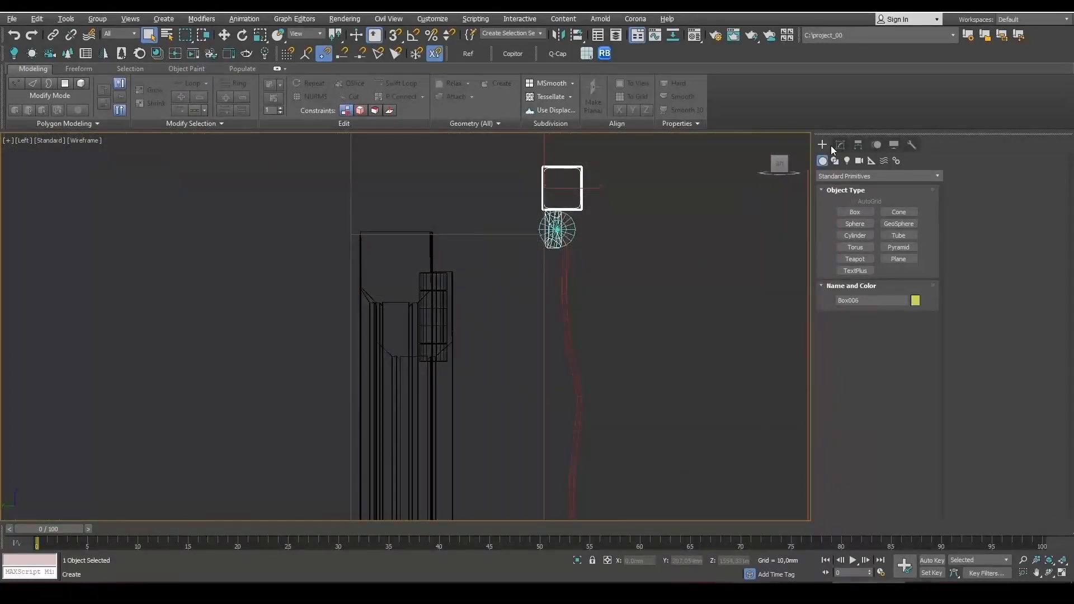
- Draw a circle spline of about 14.4 mm radius over the end cylinder and move it to match the cylinder's centre
left_click(834, 160)
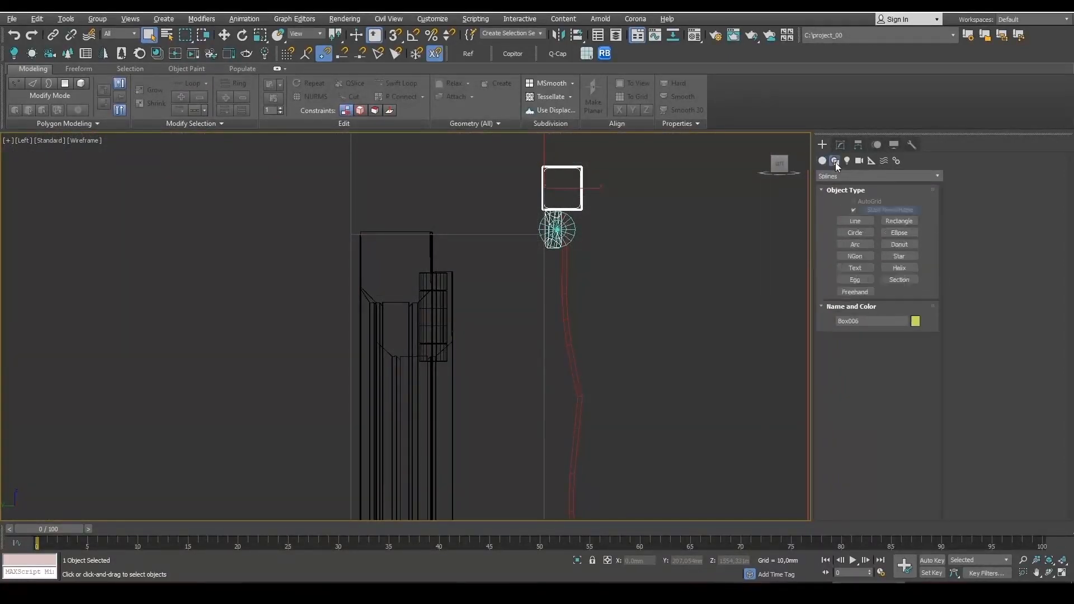
left_click(855, 232)
scroll(563, 244, "up", 5)
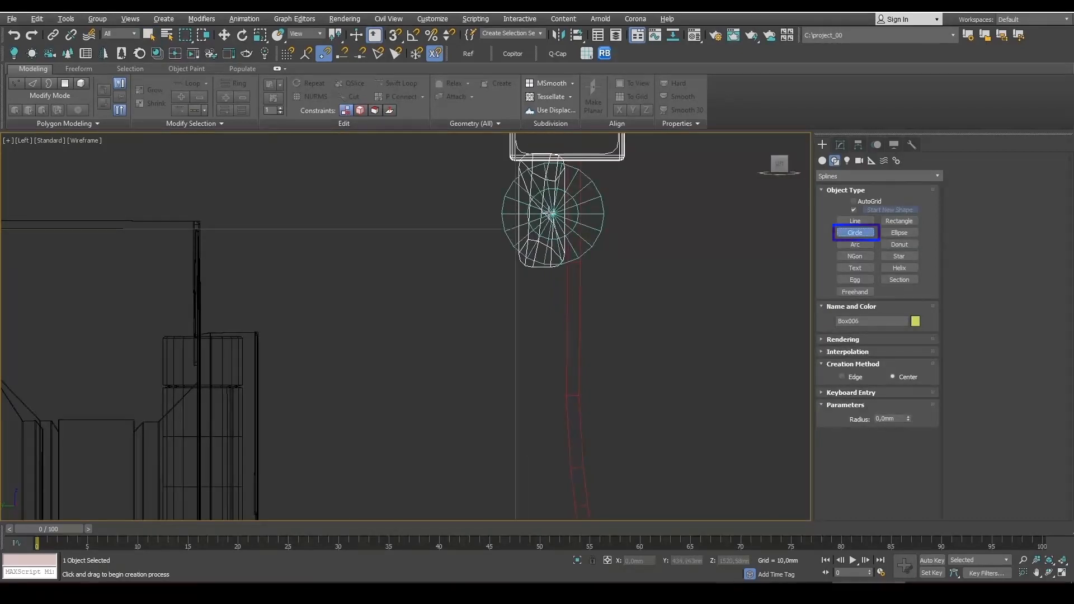
left_click_drag(549, 214, 583, 244)
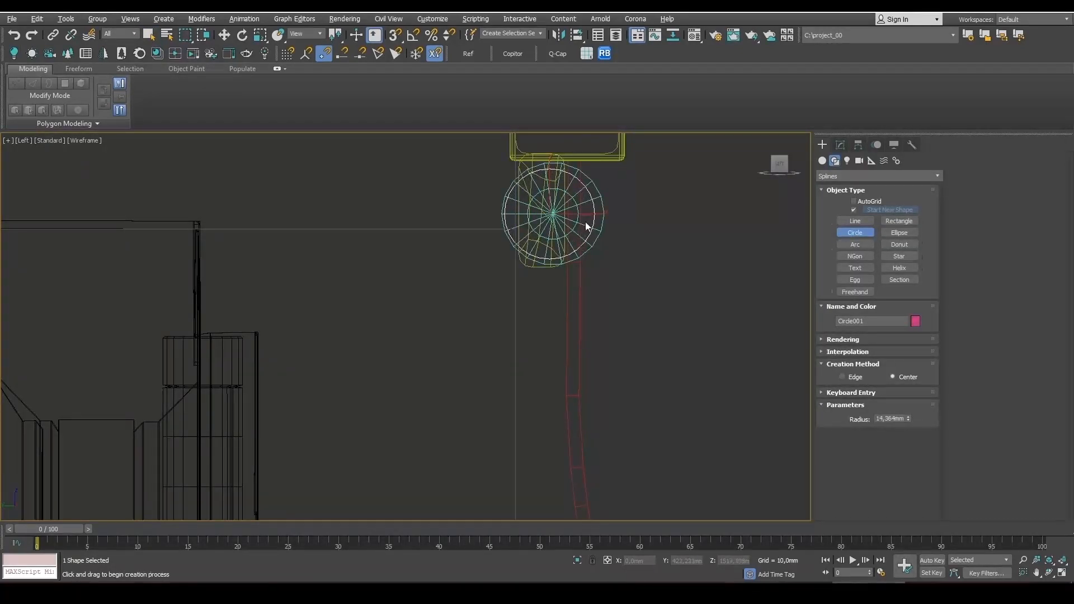
right_click(586, 226)
key("w")
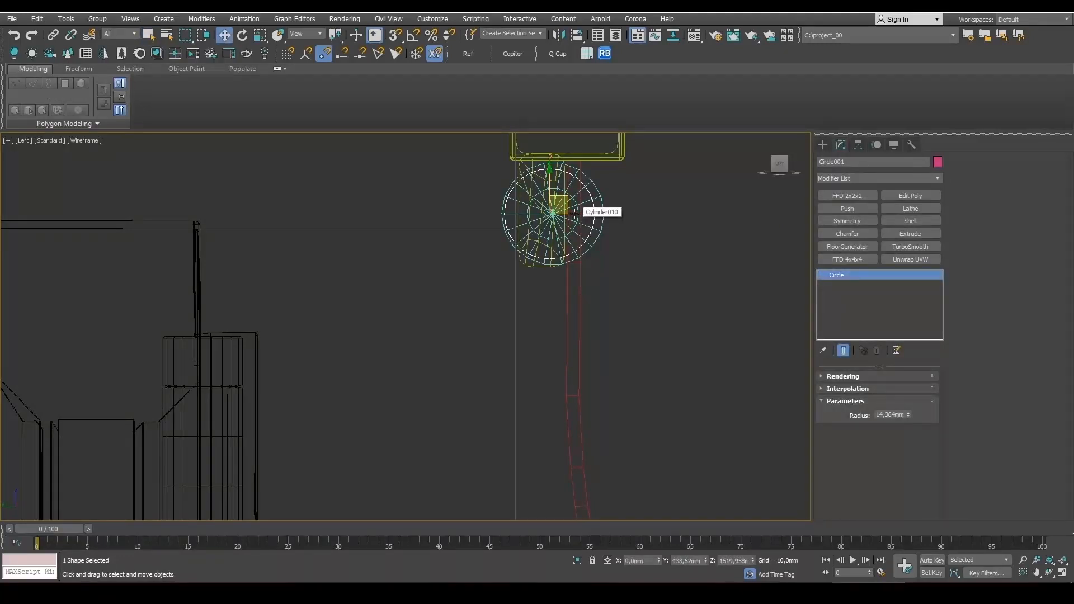
left_click_drag(575, 213, 580, 214)
- Convert the circle to an editable spline and refine it with one extra vertex just above each side vertex
right_click(585, 221)
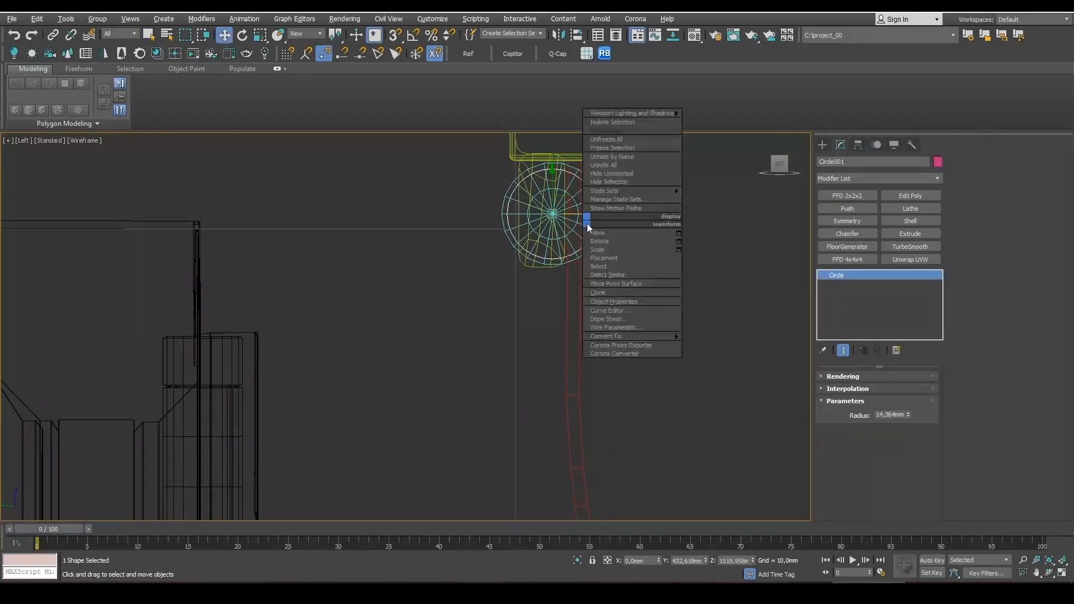
mouse_move(664, 336)
left_click(720, 334)
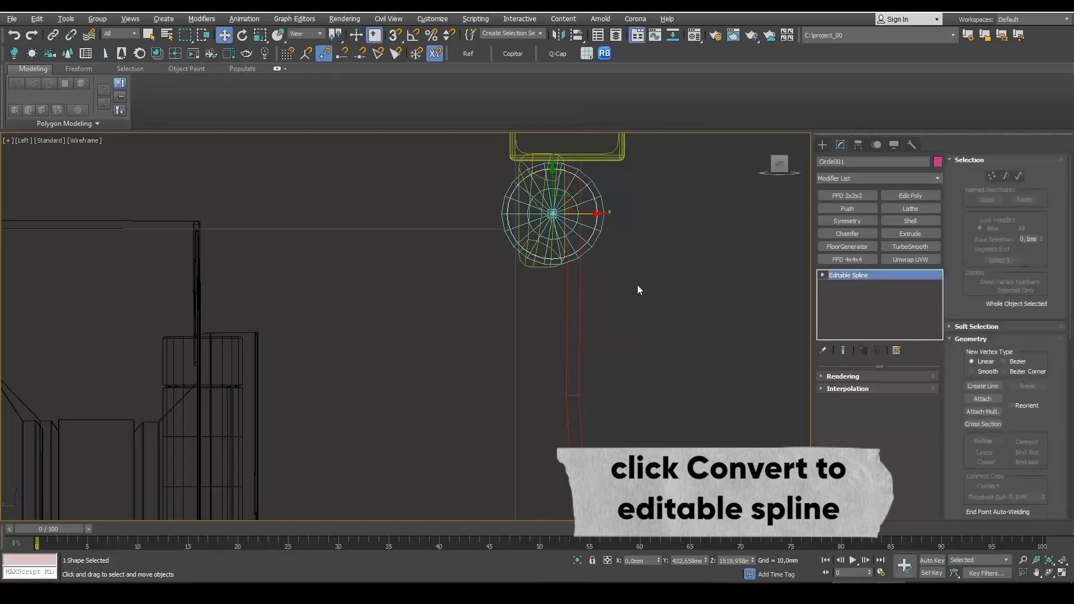
left_click(992, 177)
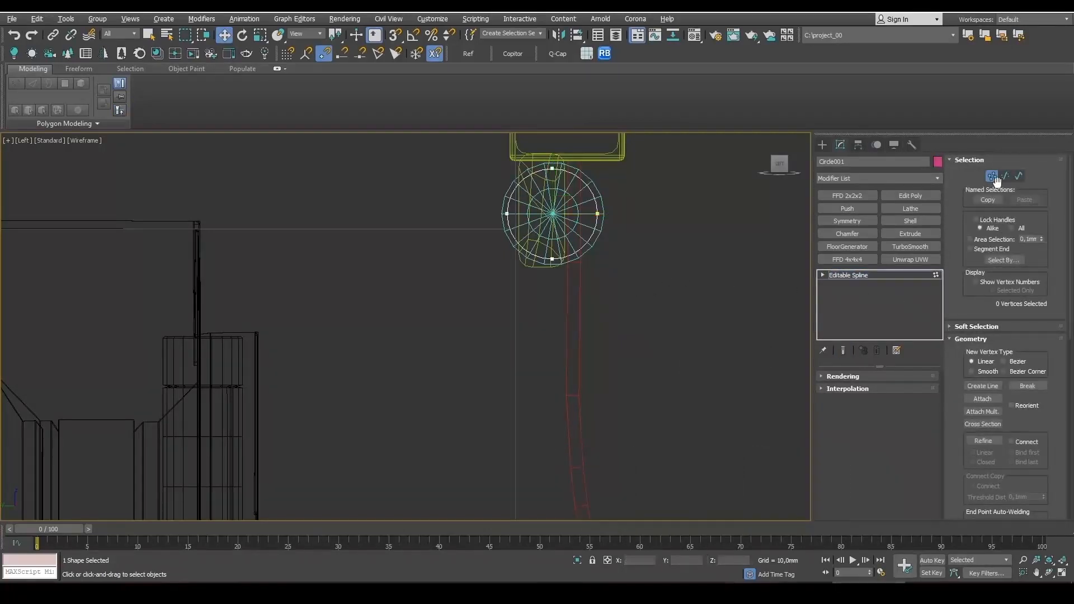
left_click(983, 441)
scroll(600, 209, "up", 5)
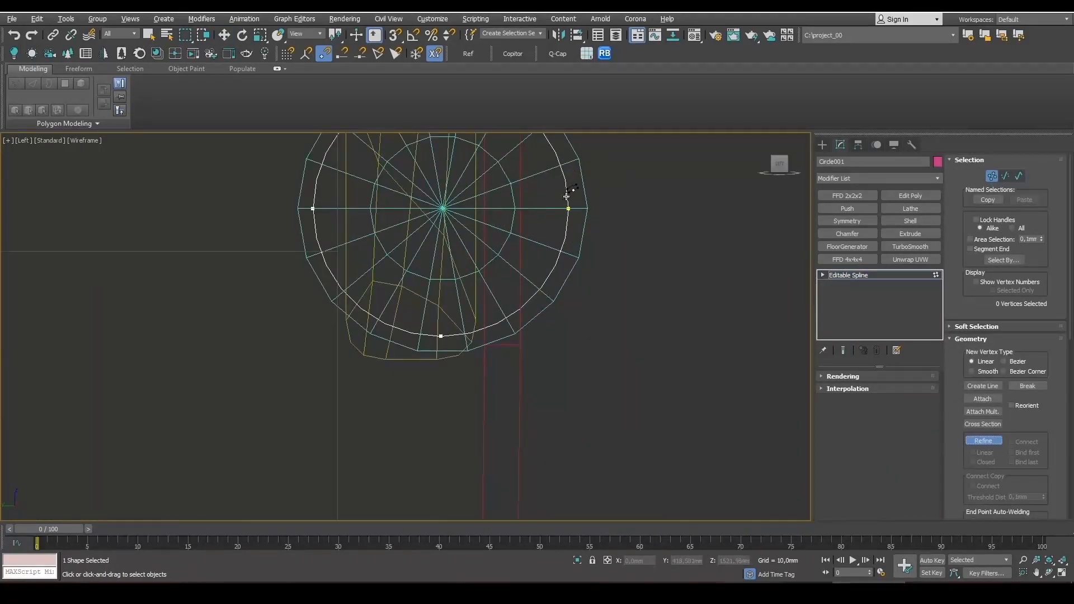
left_click(314, 198)
right_click(368, 229)
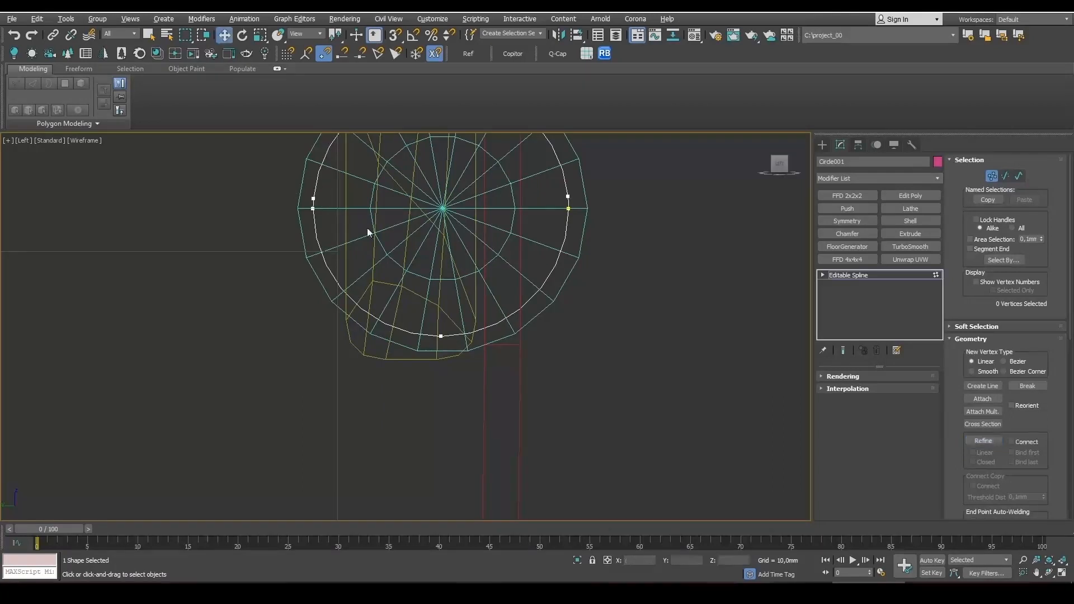
- Select the circle's side and bottom vertices and move them down near the window sill to form a long cord loop
left_click_drag(266, 210, 265, 207)
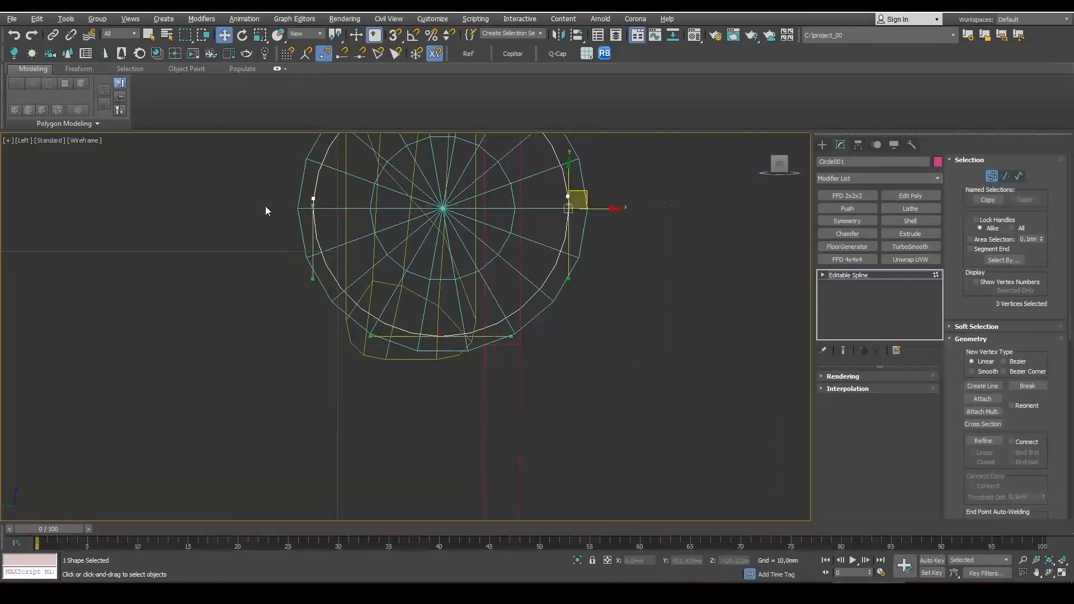
scroll(265, 207, "down", 8)
middle_click_drag(354, 257, 555, 191)
scroll(574, 165, "down", 3)
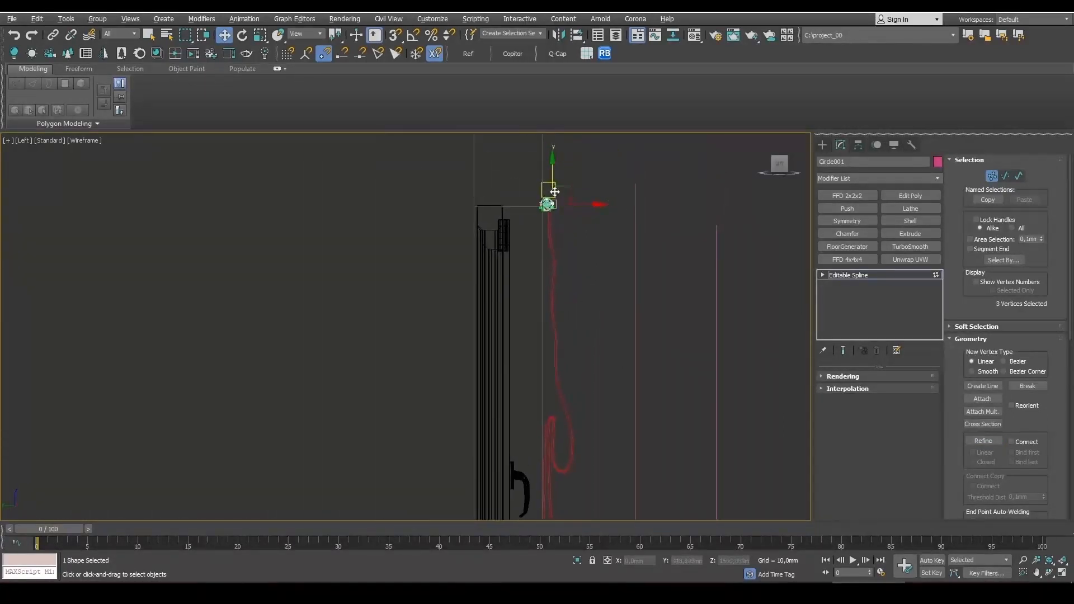
left_click_drag(552, 176, 552, 482)
middle_click_drag(602, 434, 602, 181)
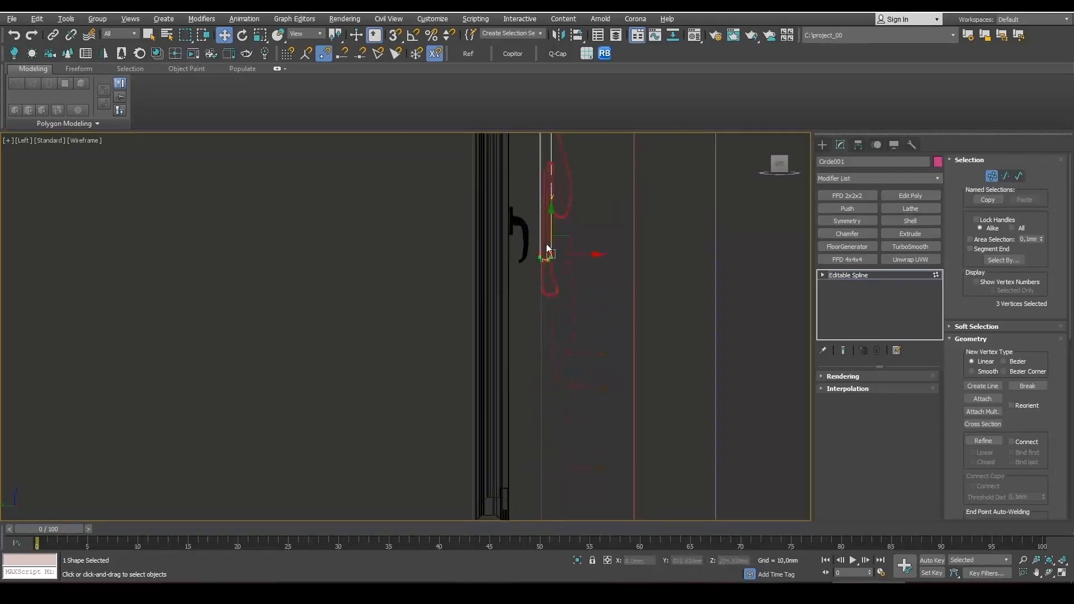
scroll(548, 249, "down", 3)
left_click_drag(549, 218, 558, 376)
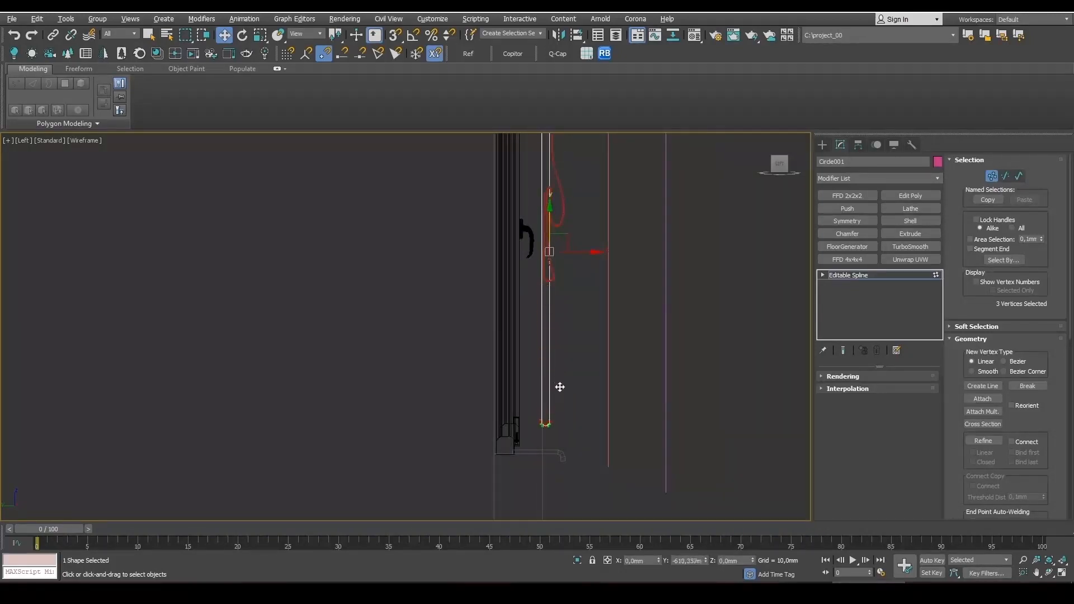
- Scale up the loop's three bottom vertices about their selection center and move them slightly lower
scroll(555, 417, "up", 4)
key("r")
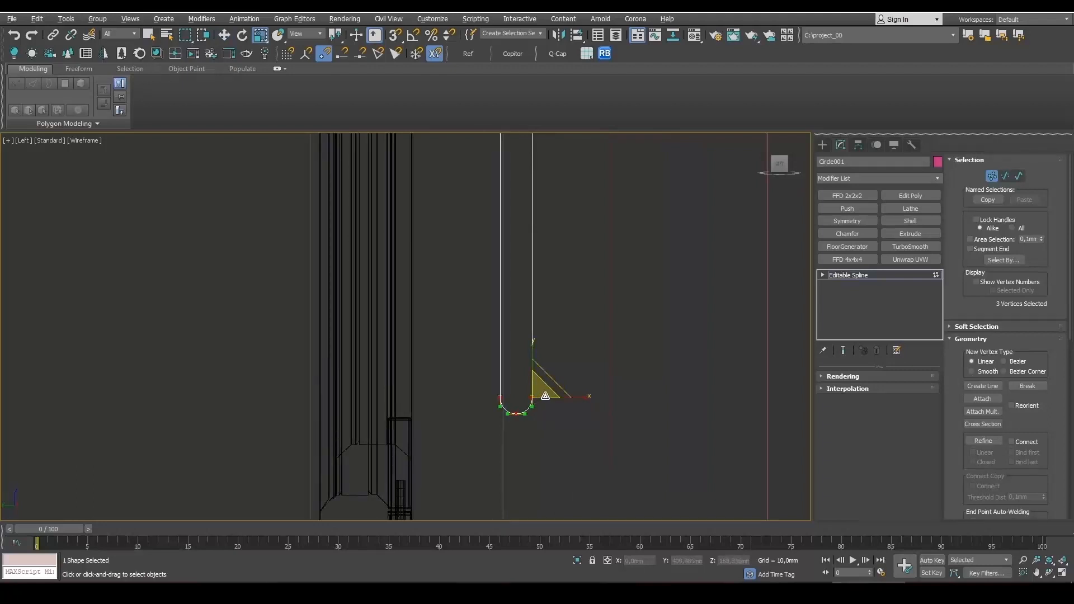
scroll(515, 398, "up", 4)
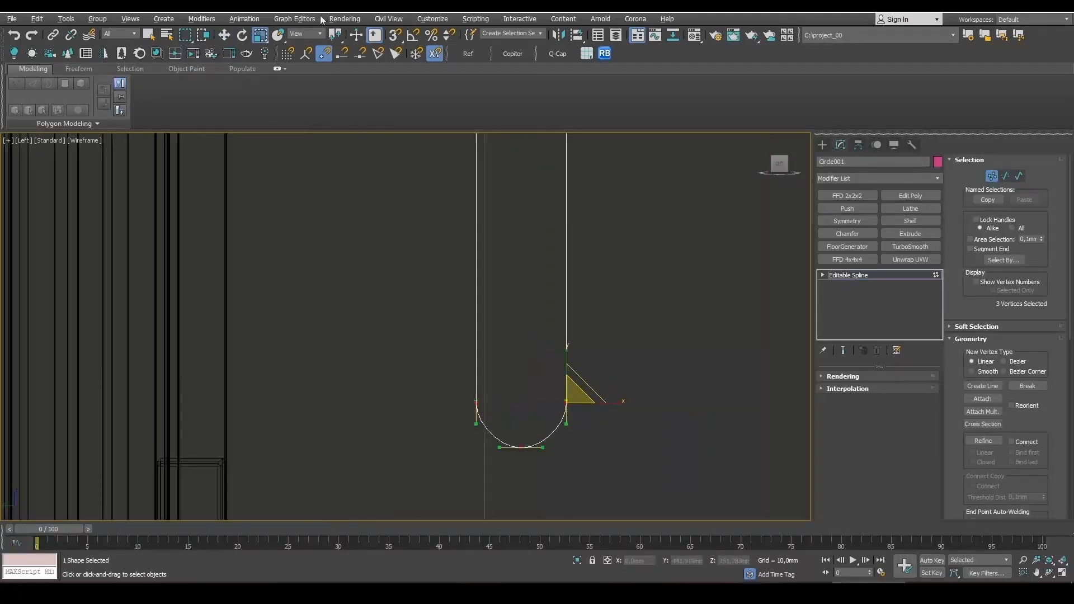
left_click_drag(336, 37, 337, 63)
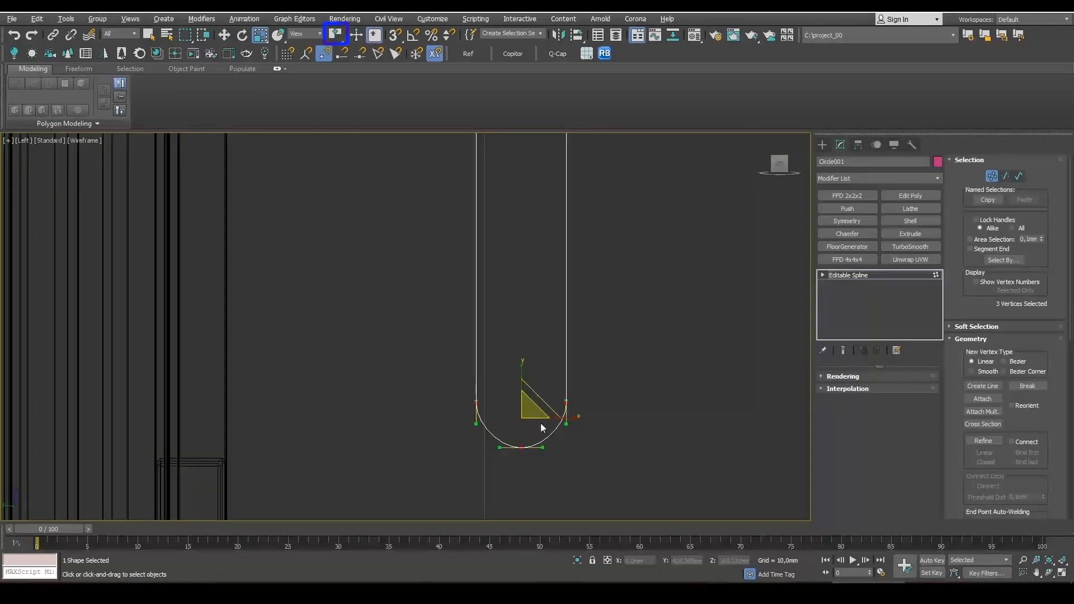
left_click_drag(528, 408, 533, 386)
scroll(559, 399, "down", 5)
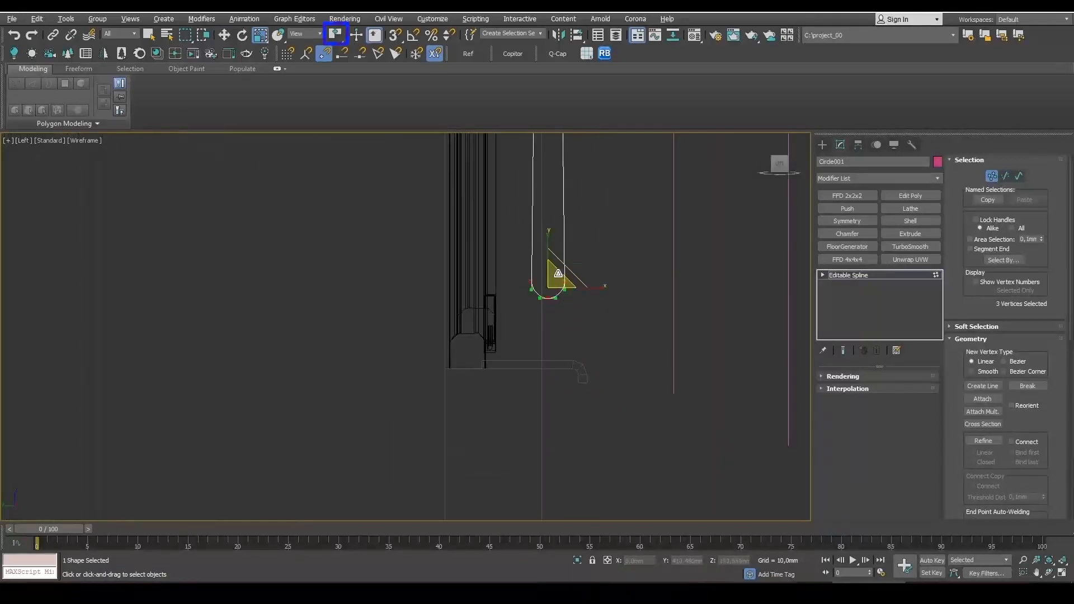
key("w")
left_click_drag(566, 251, 564, 287)
- Leave vertex editing and, in the Perspective view, move the cord loop sideways onto the end cylinder at about X -705 mm
key("alt+w")
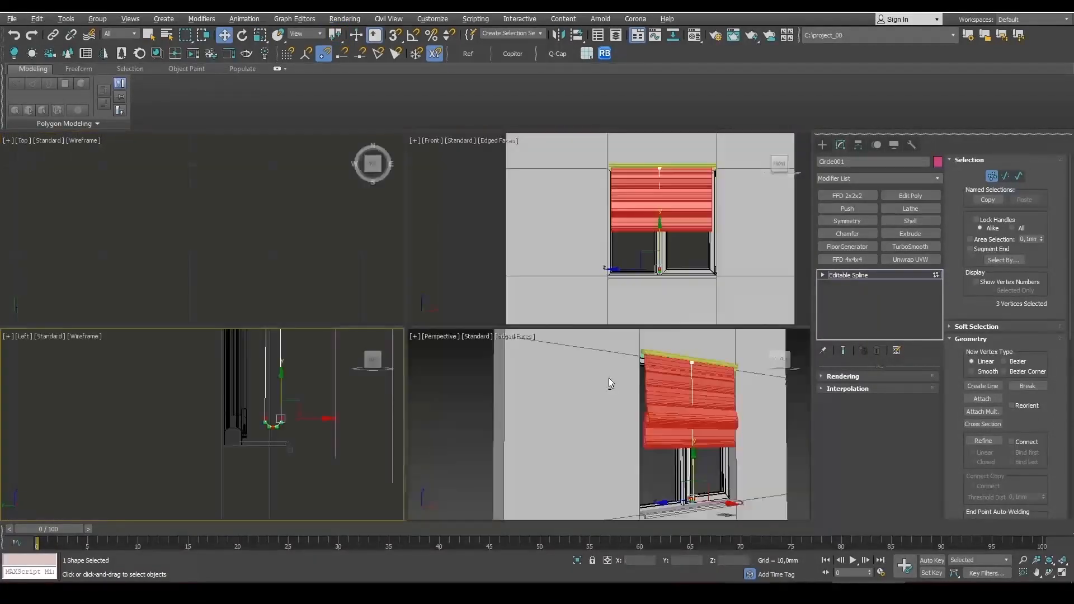
middle_click(609, 383)
key("alt+w")
scroll(609, 385, "down", 2)
scroll(606, 419, "up", 2)
key("1")
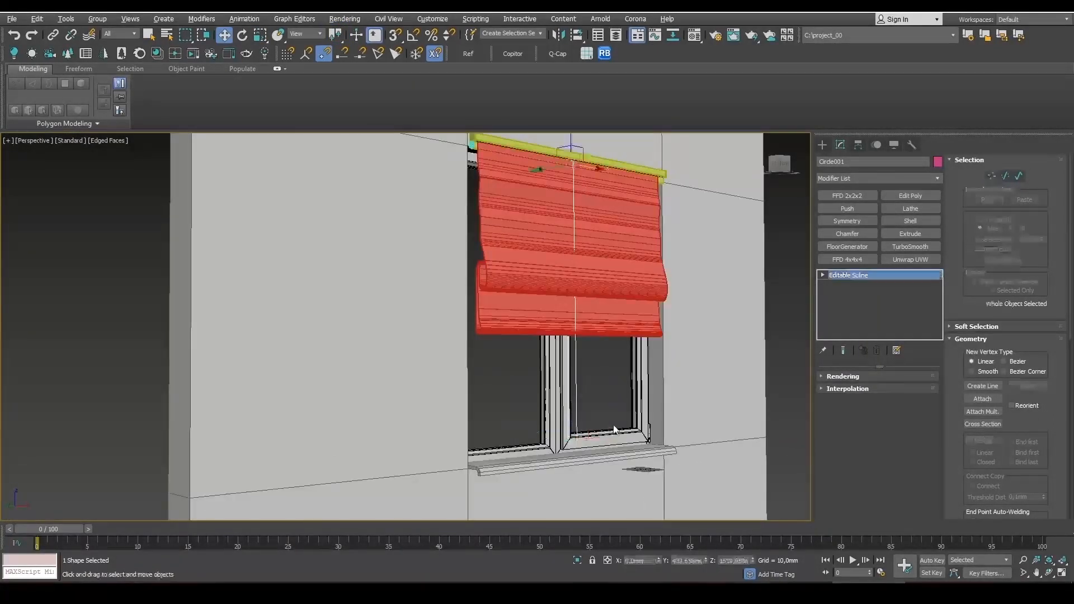
mouse_move(614, 429)
middle_mouse_down("alt")
mouse_move(602, 459)
mouse_move(606, 447)
middle_mouse_up("alt")
left_click_drag(609, 161, 460, 196)
scroll(456, 194, "up", 3)
scroll(456, 194, "up", 3)
scroll(460, 195, "down", 6)
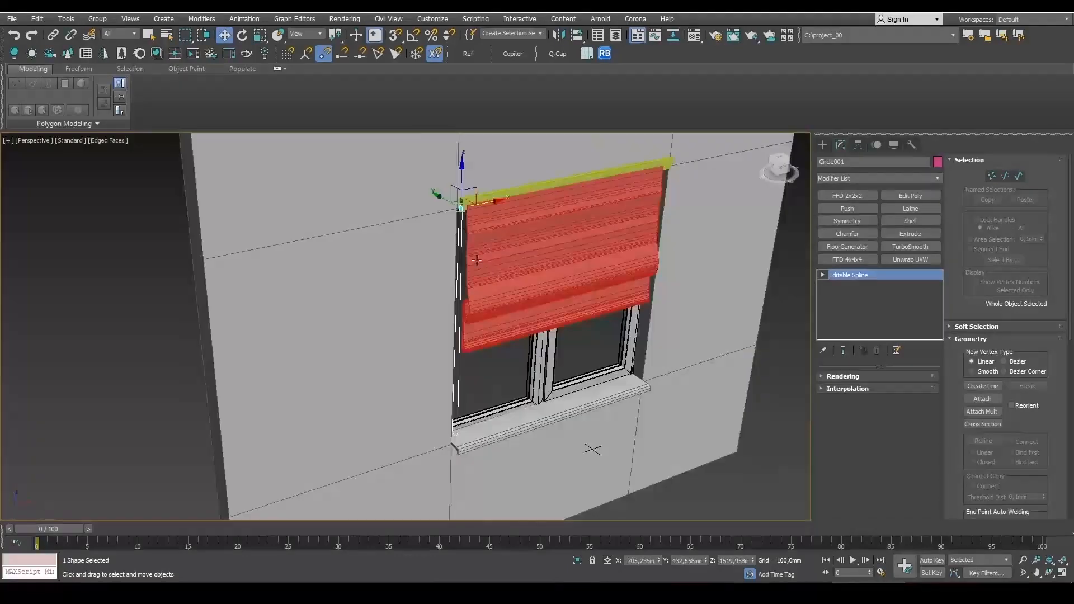
- In the Left view, create a sphere of about 3.98 mm radius beside the end cylinder and set its segments to 8
middle_click_drag(461, 197, 517, 388, "alt")
key("alt+w")
right_click(317, 370)
key("alt+w")
scroll(530, 206, "down", 4)
middle_click_drag(557, 159, 559, 333)
scroll(534, 230, "up", 10)
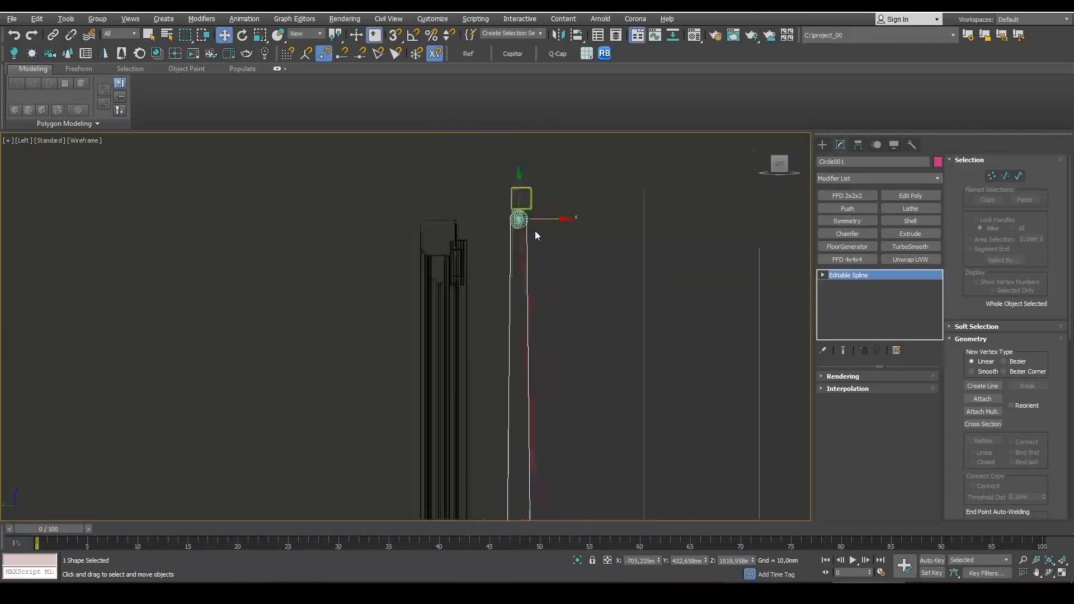
middle_click_drag(521, 223, 579, 255)
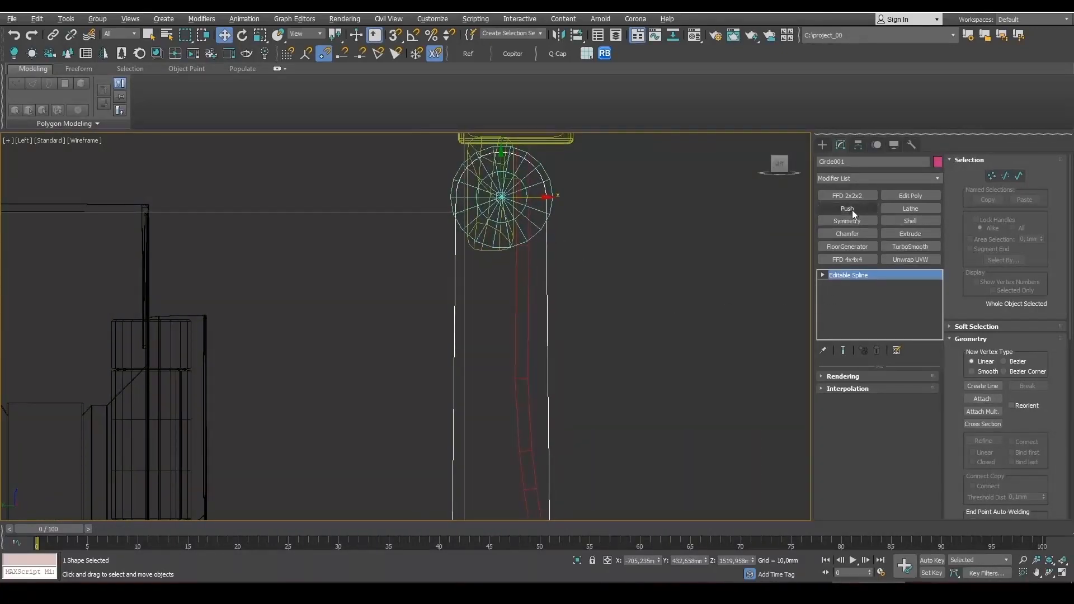
left_click(821, 145)
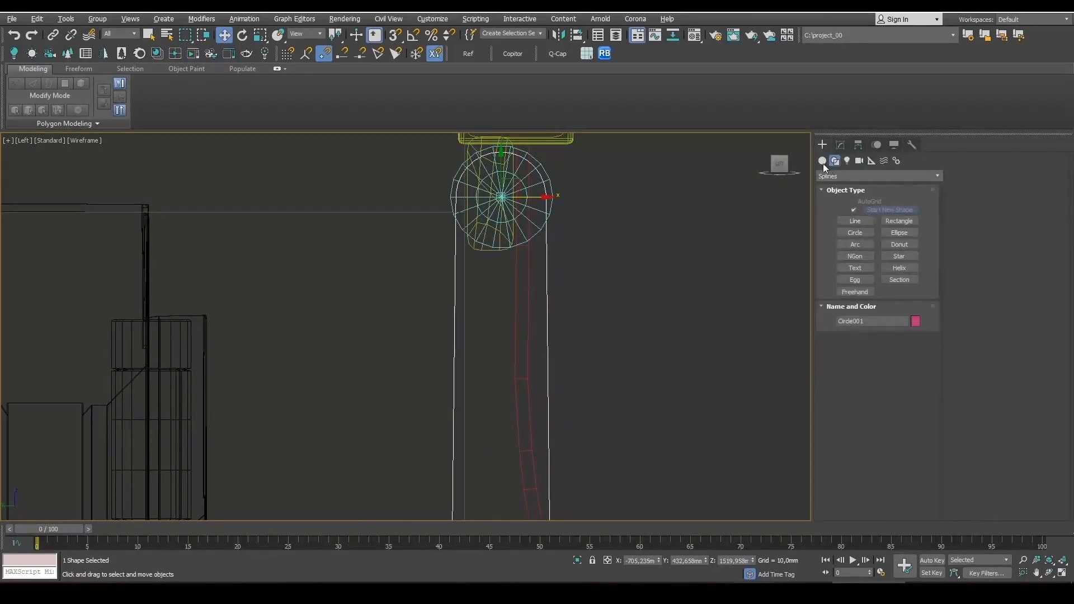
left_click(822, 160)
left_click(855, 224)
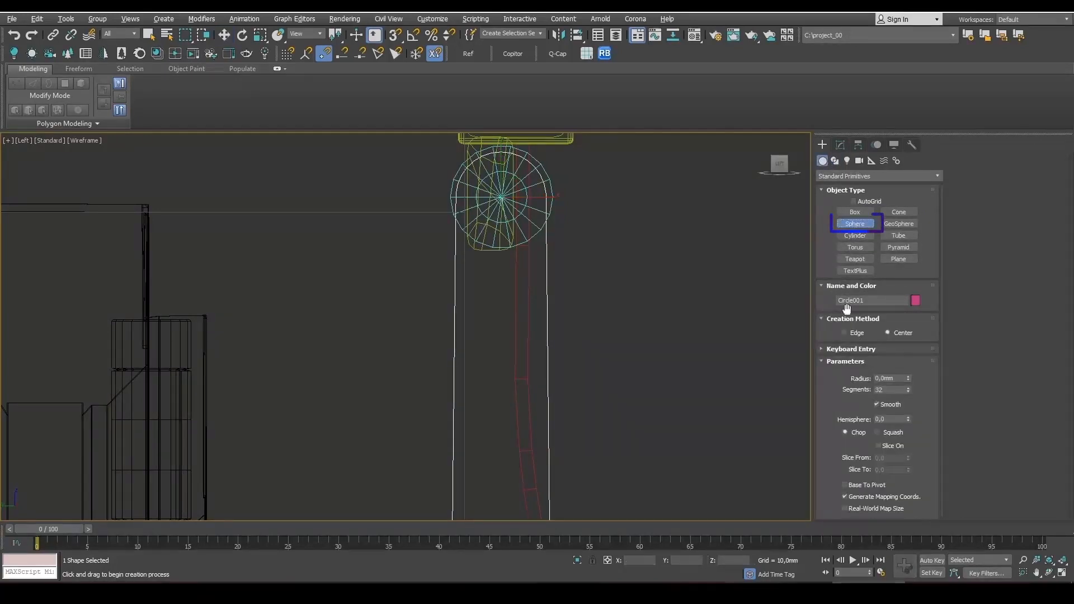
scroll(565, 249, "up", 2)
left_click_drag(563, 235, 573, 251)
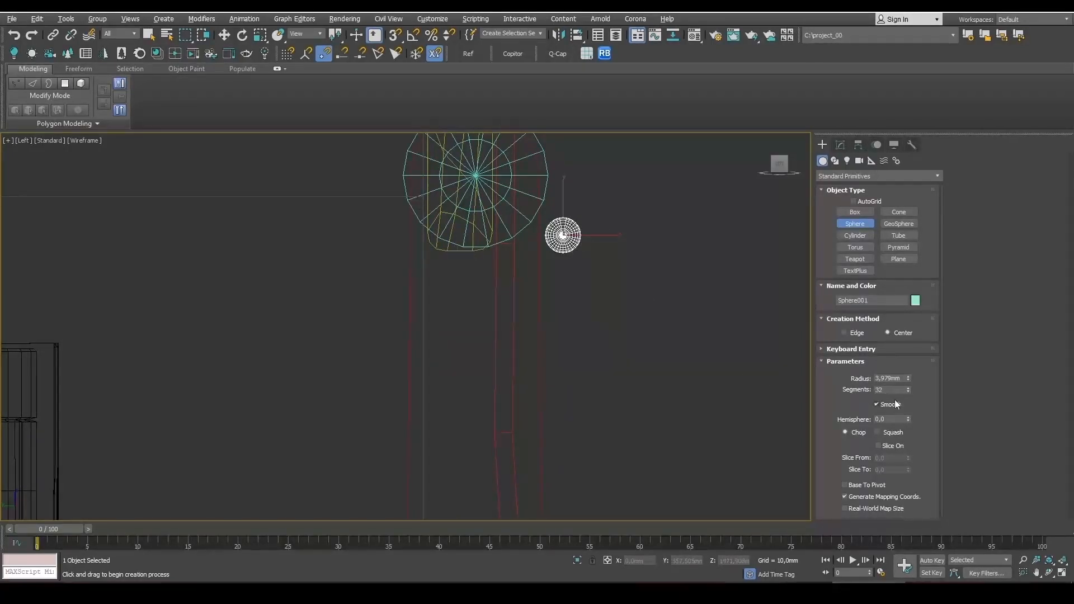
type("8")
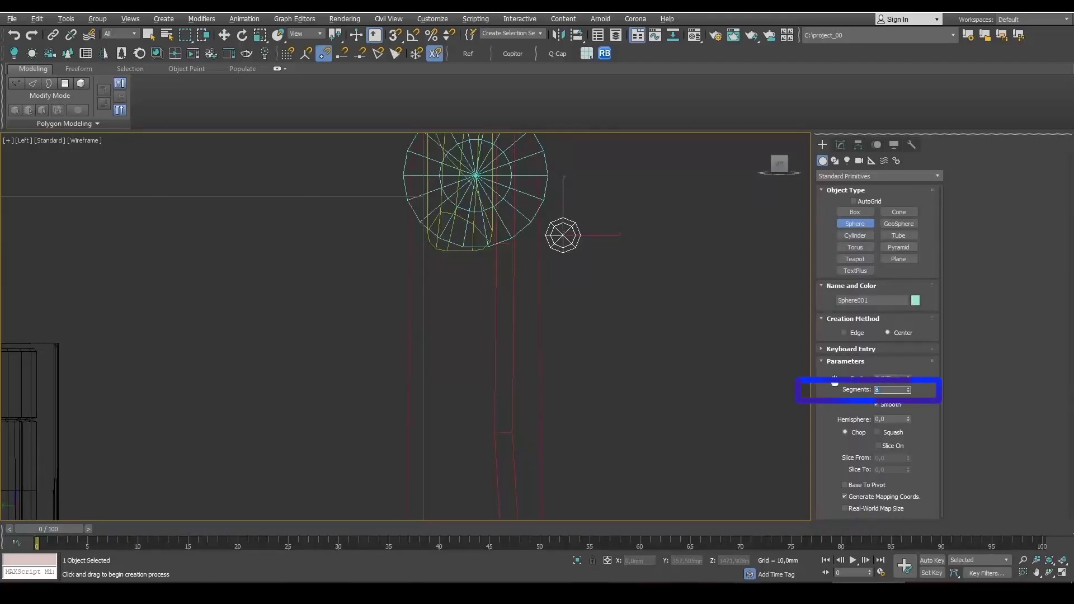
type("w")
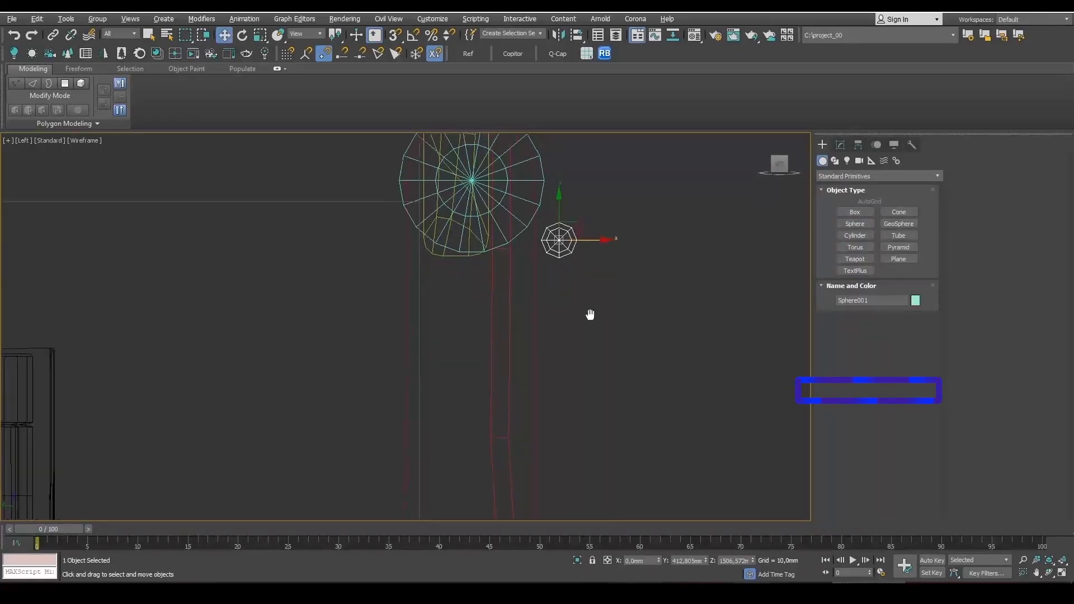
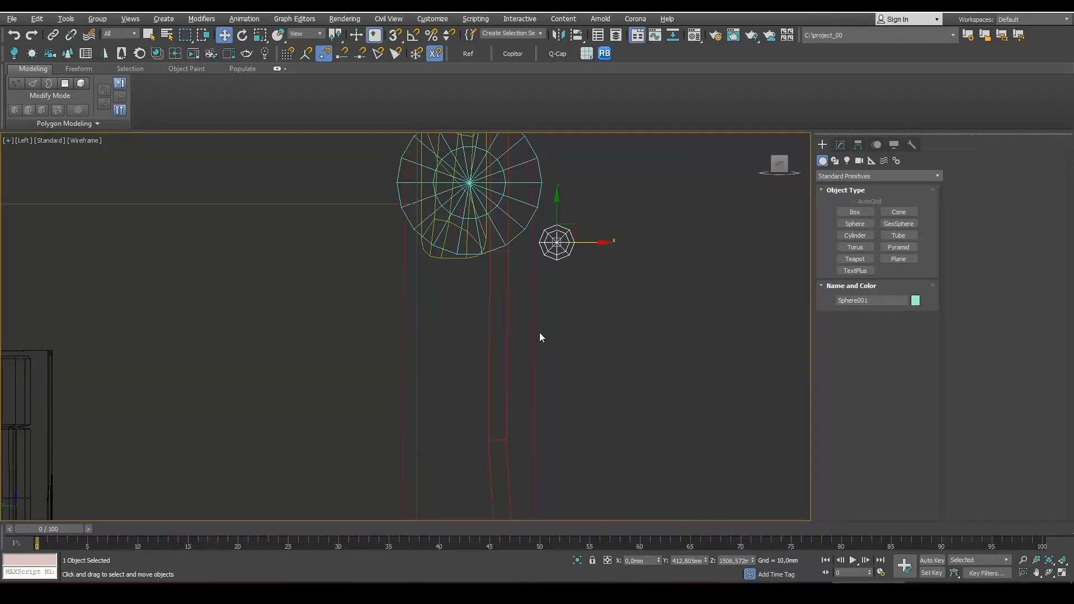
- Start the Spacing Tool for the small sphere, nudge the sphere slightly away from the cylinder, and pick the cord loop as the path
key("shift+i")
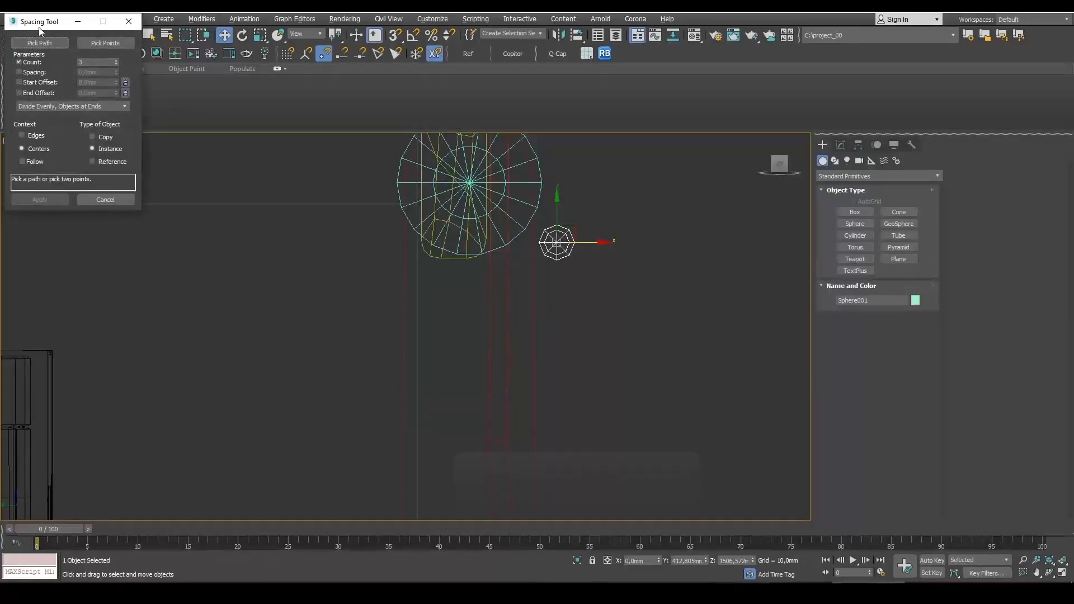
left_click_drag(39, 23, 202, 168)
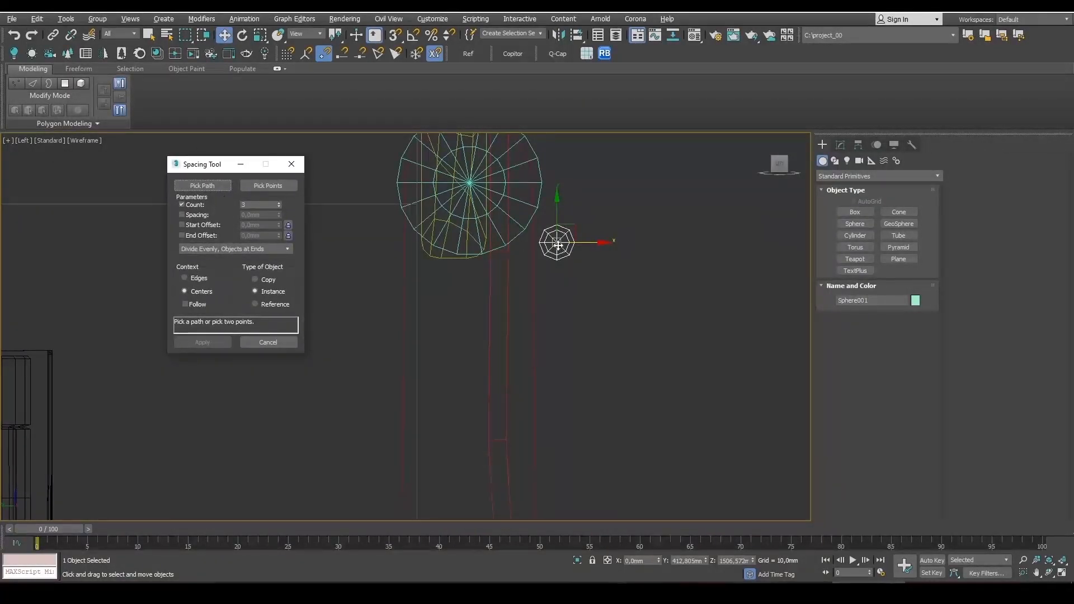
mouse_move(577, 226)
left_mouse_down()
mouse_move(574, 235)
mouse_move(580, 225)
left_mouse_up()
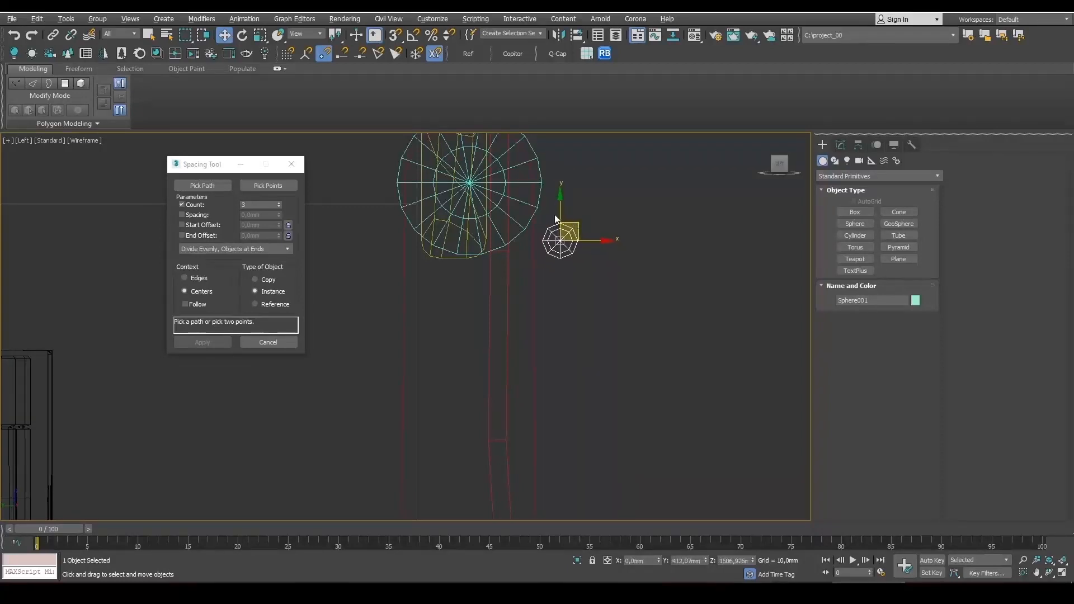
left_click(205, 185)
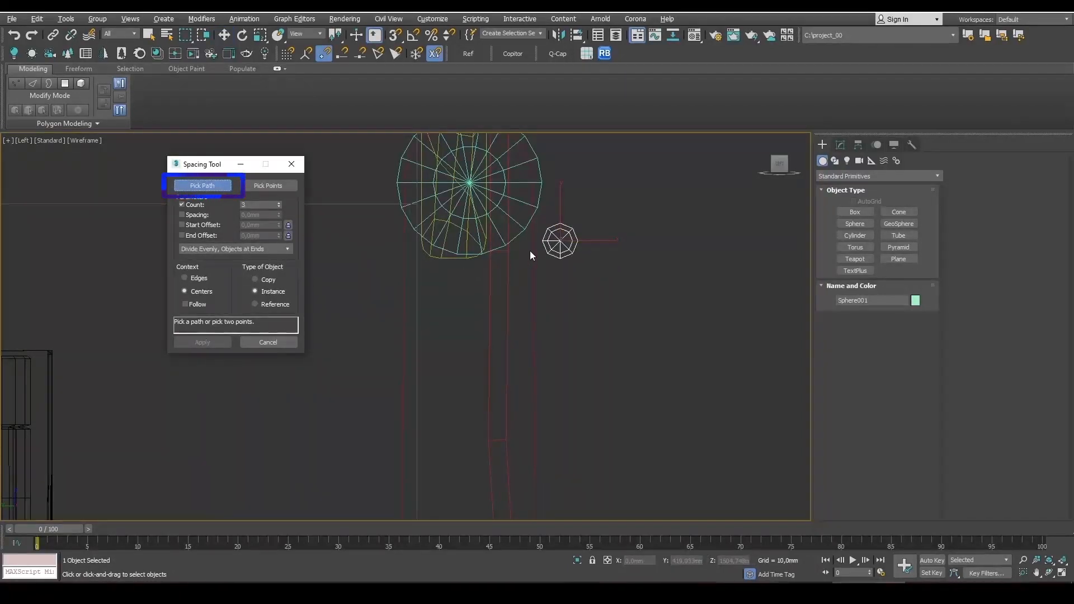
left_click(559, 249)
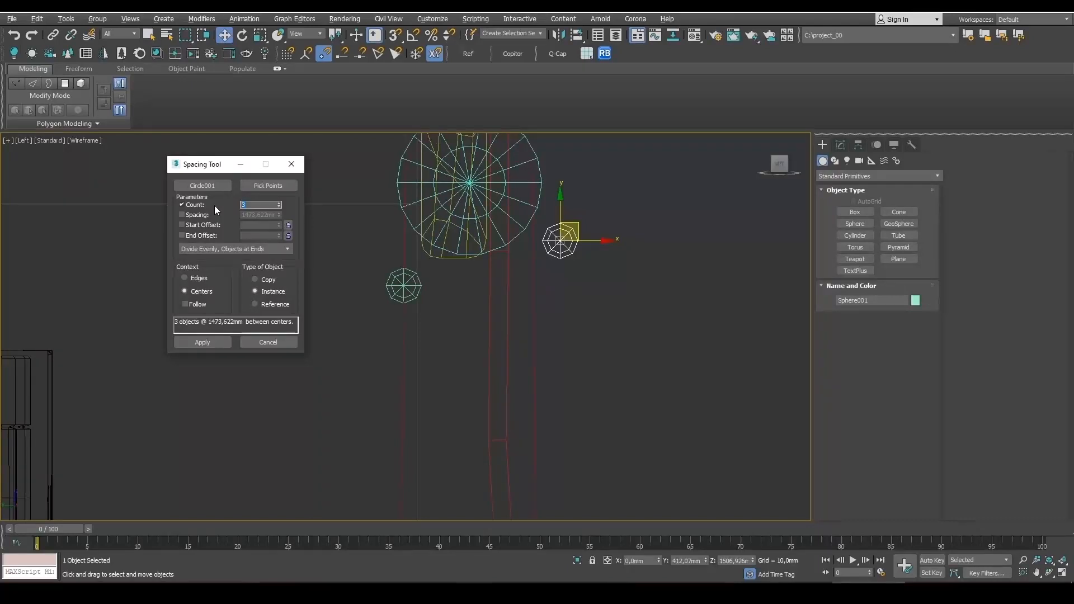
- Set the count of spheres along the cord loop to 200 and increase it to 341 for closely spaced beads
type("00")
key("Return")
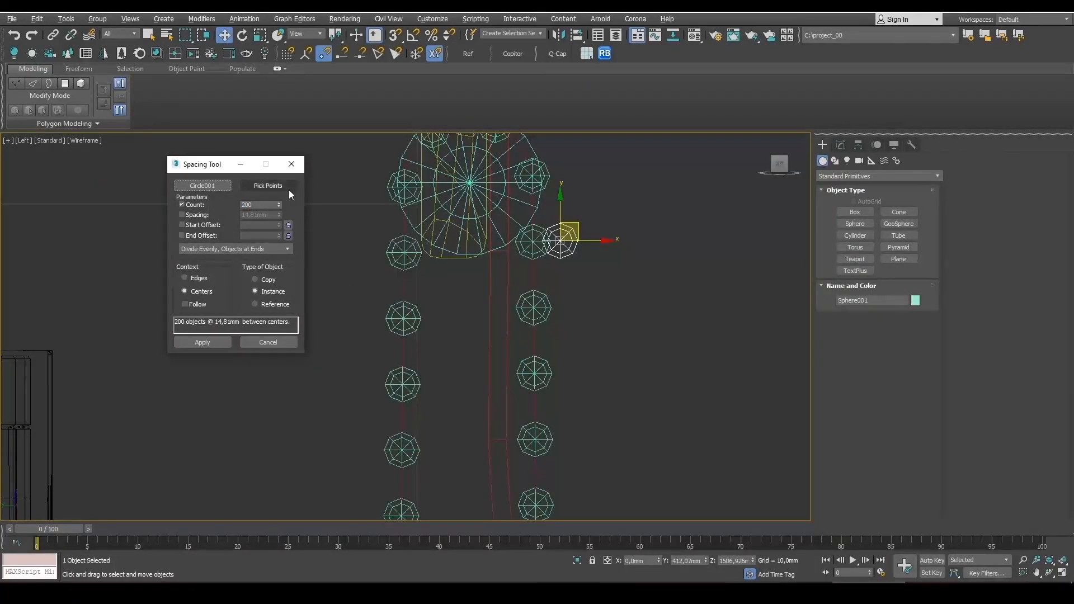
left_click_drag(279, 206, 273, 126)
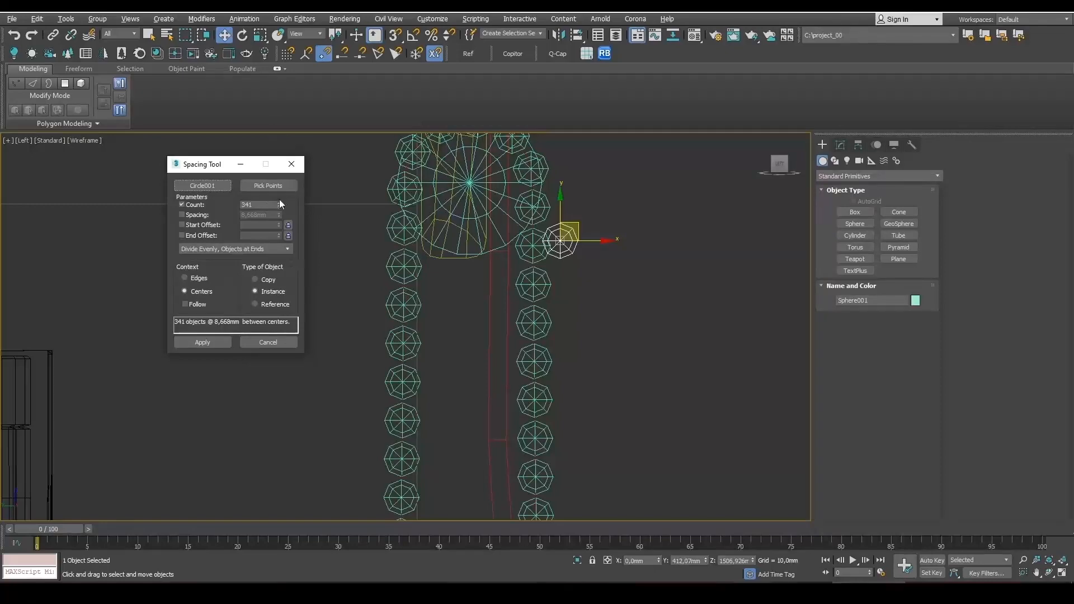
- Distribute 362 sphere instances evenly along the circle path with the Spacing Tool, spaced by their centers
left_click_drag(277, 202, 278, 190)
scroll(534, 261, "up", 10)
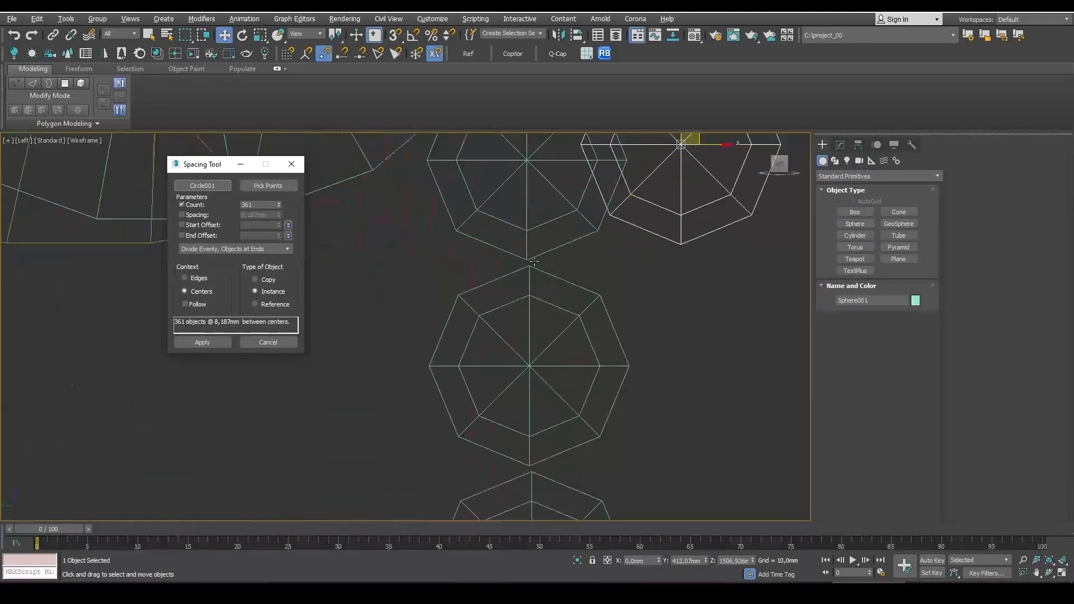
left_click(279, 202)
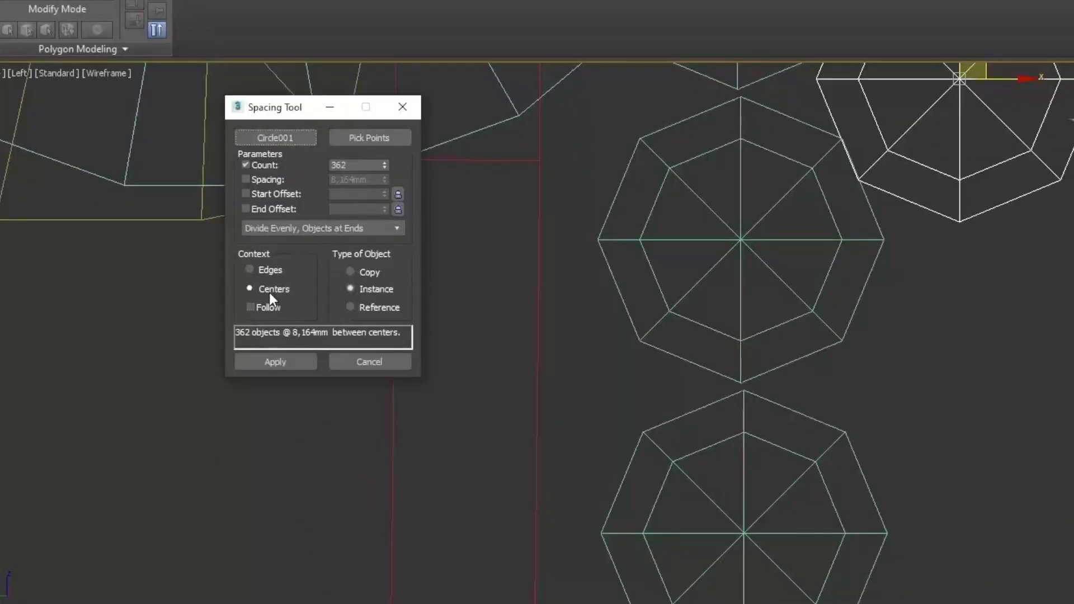
left_click(263, 269)
left_click(260, 290)
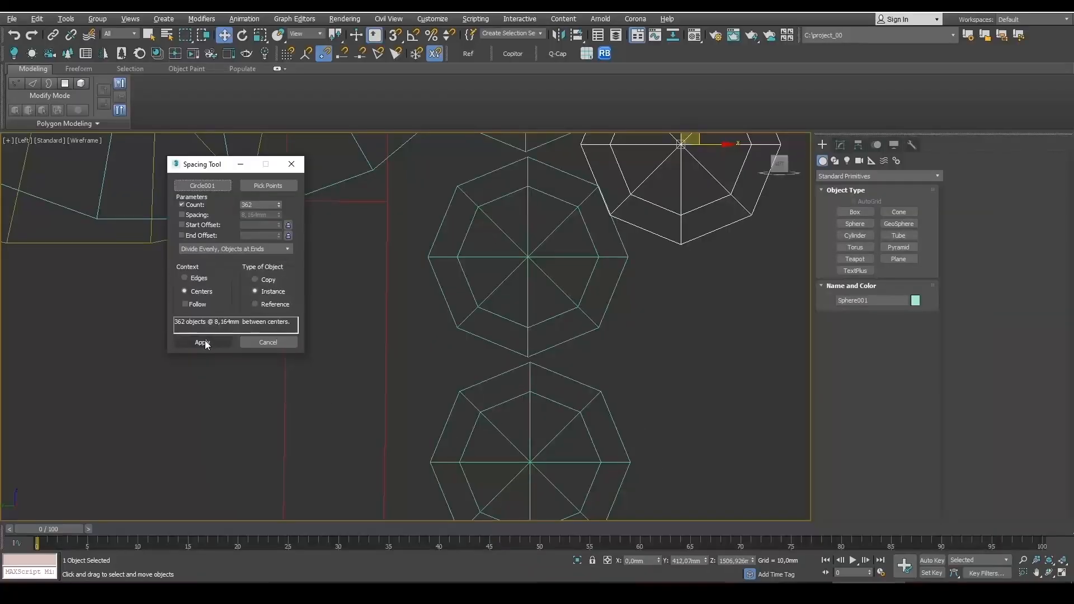
left_click(278, 359)
scroll(384, 345, "down", 3)
left_click(271, 341)
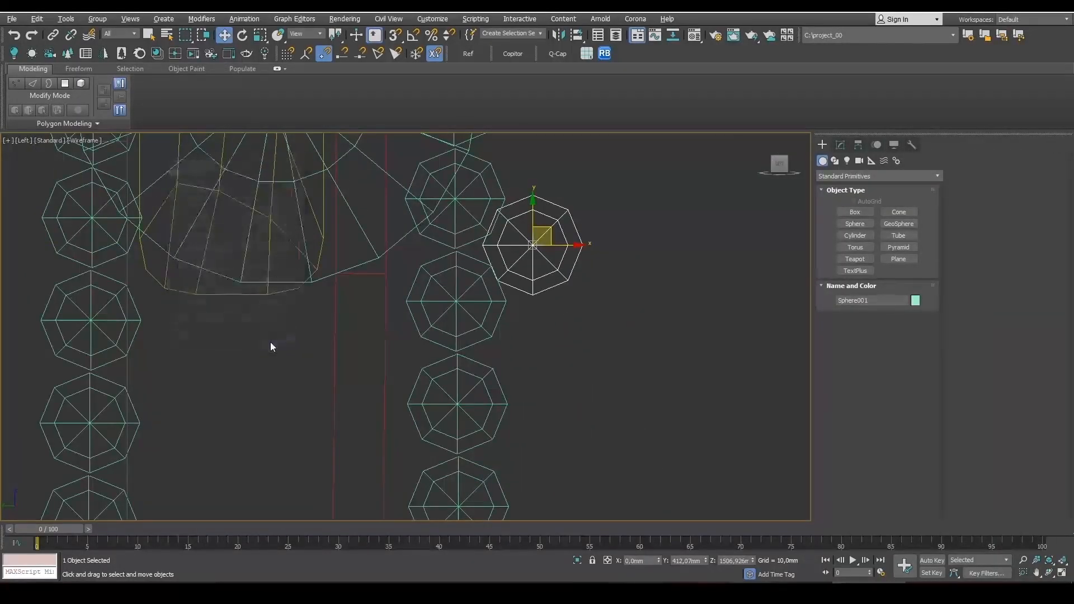
- Pull the original sphere away from the bead chain and delete it
scroll(433, 296, "down", 4)
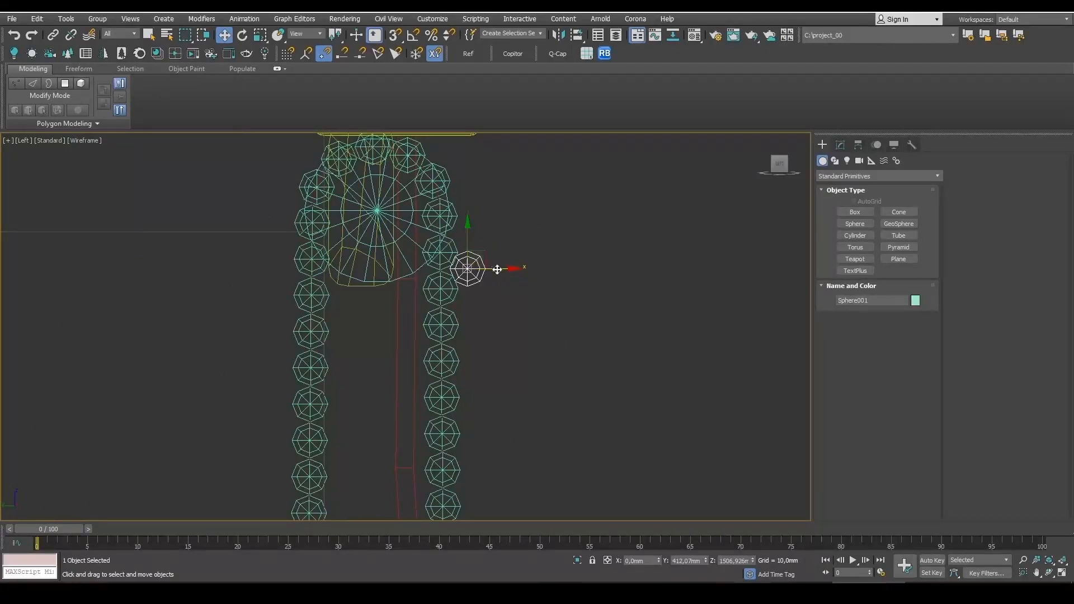
left_click_drag(494, 266, 586, 276)
key("Delete")
- Examine the bead chain beside the blind from several angles in the perspective view
key("alt+w")
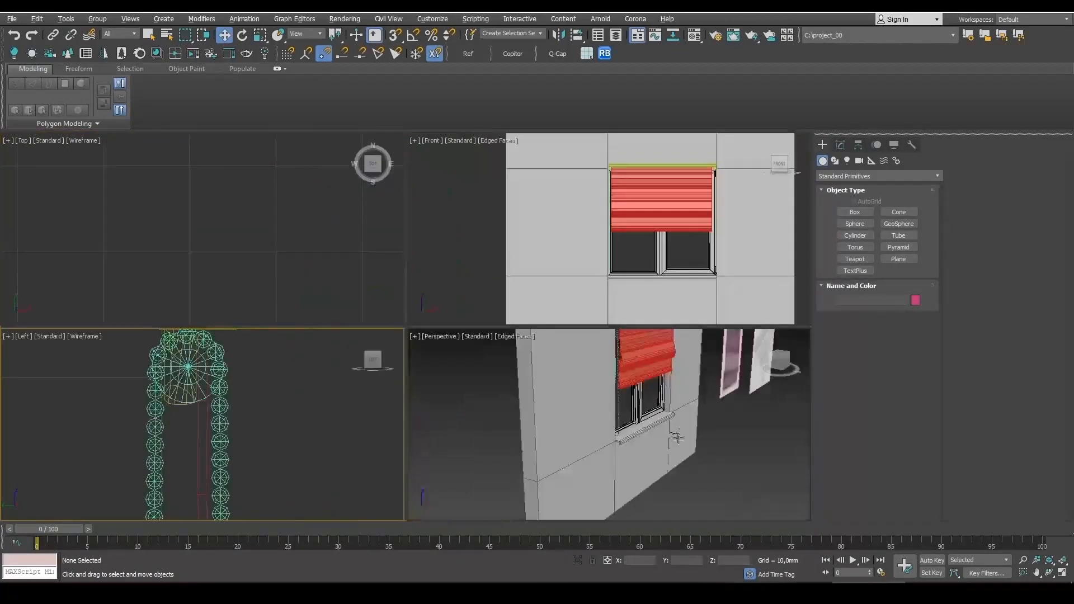
middle_click(677, 435)
key("alt+w")
middle_click_drag(548, 395, 459, 347, "alt")
scroll(348, 235, "up", 5)
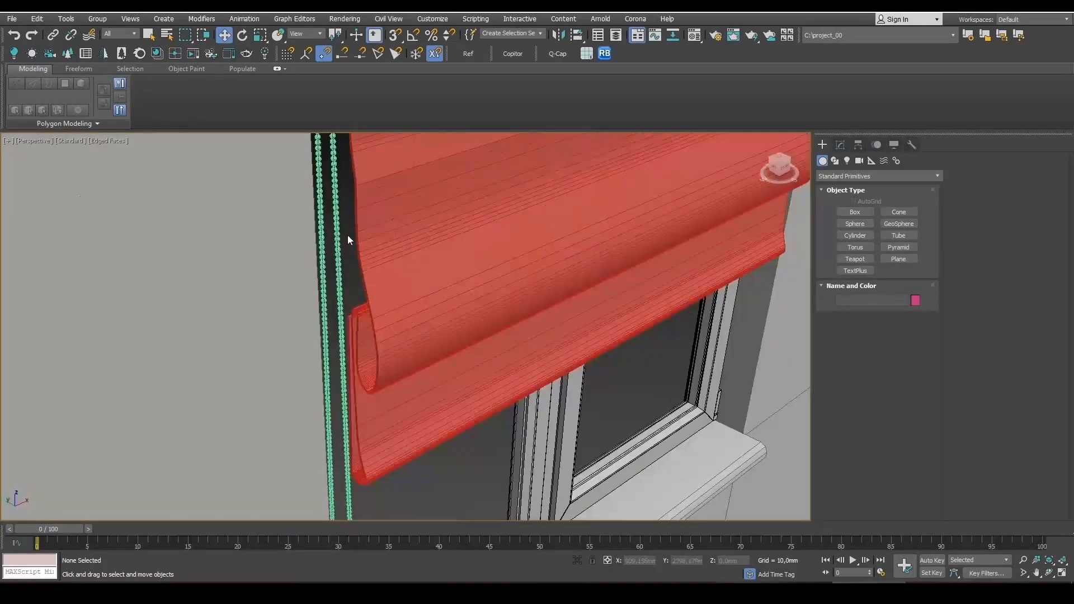
scroll(347, 235, "down", 4)
middle_click_drag(348, 235, 347, 275, "alt")
middle_click_drag(324, 322, 322, 307)
scroll(368, 300, "up", 10)
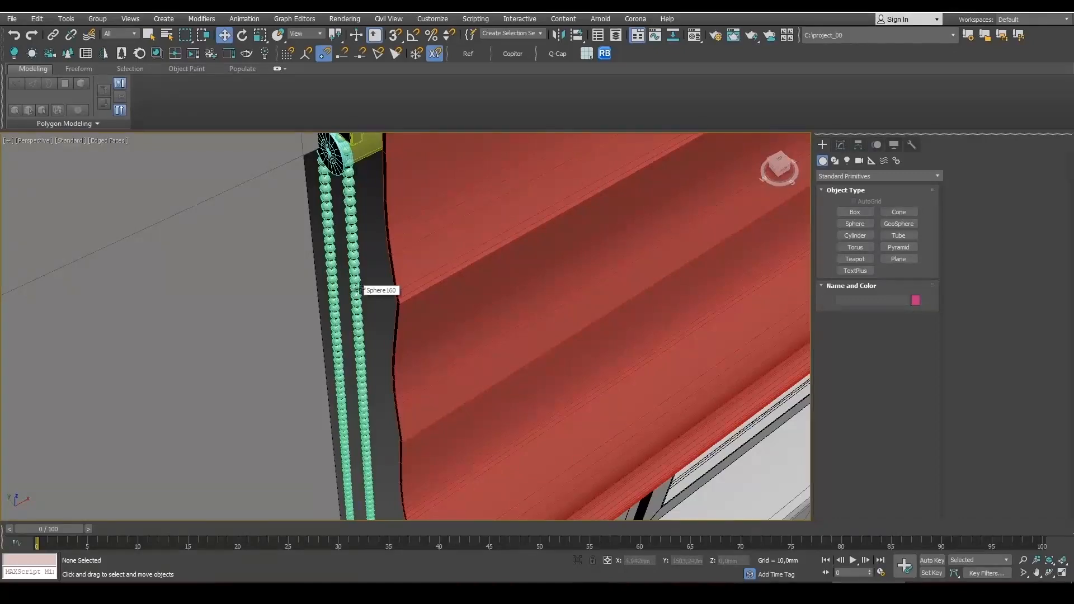
scroll(359, 290, "down", 5)
middle_click_drag(359, 290, 447, 241, "alt")
scroll(336, 367, "down", 4)
- Region-select the full bead chain in wireframe and drop the surrounding blind, window and wall objects from the selection
key("F3")
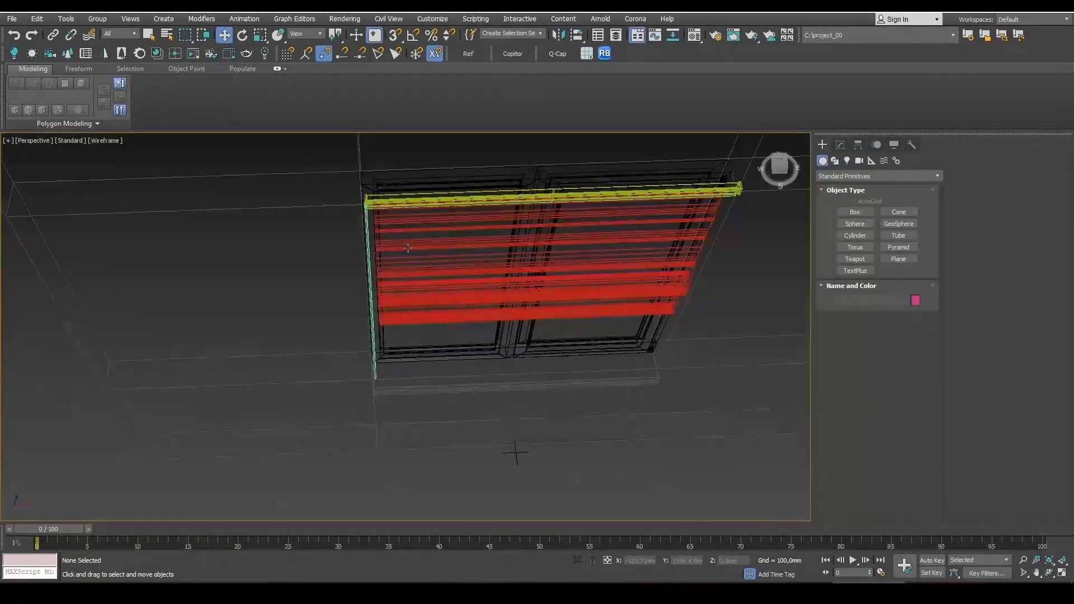
scroll(352, 223, "up", 4)
scroll(336, 190, "down", 2)
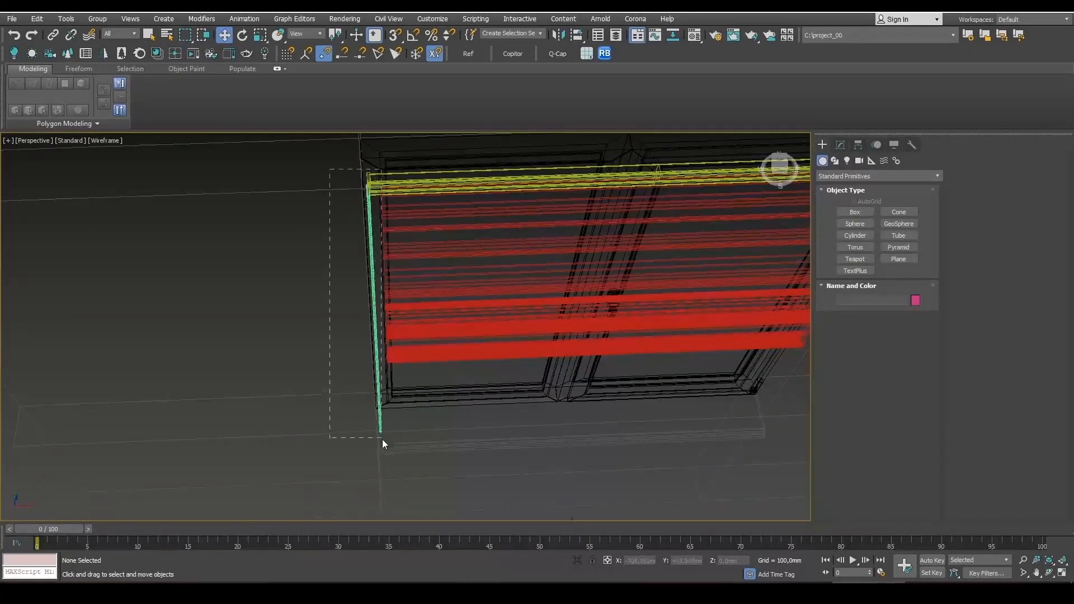
left_click_drag(384, 441, 383, 441)
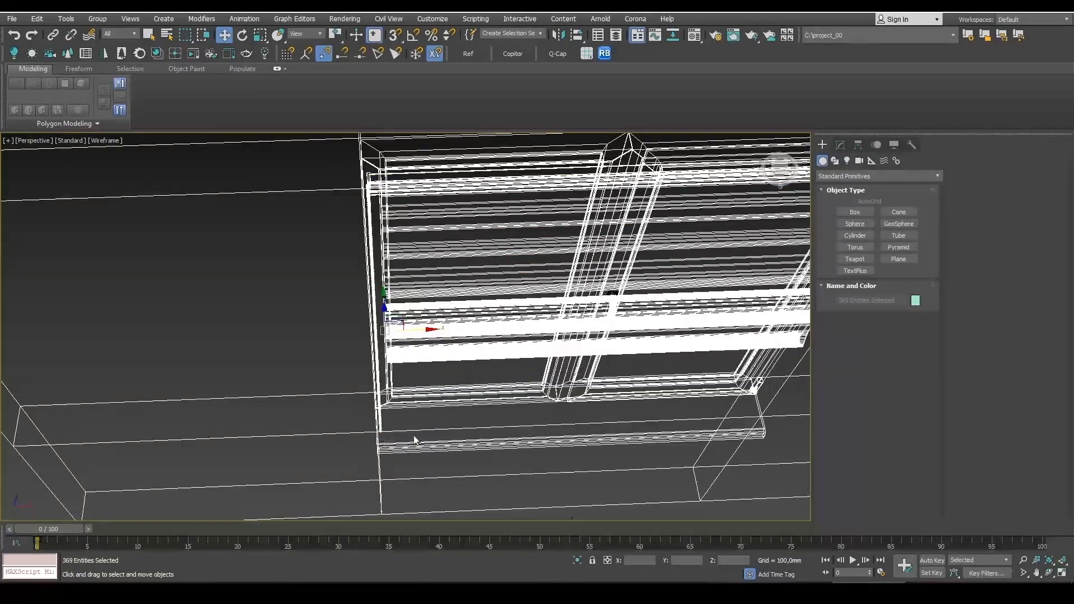
left_click_drag(452, 115, 451, 113, "alt")
middle_click_drag(386, 224, 436, 263, "alt")
scroll(437, 263, "up", 3)
middle_click_drag(377, 189, 390, 268)
scroll(390, 269, "up", 5)
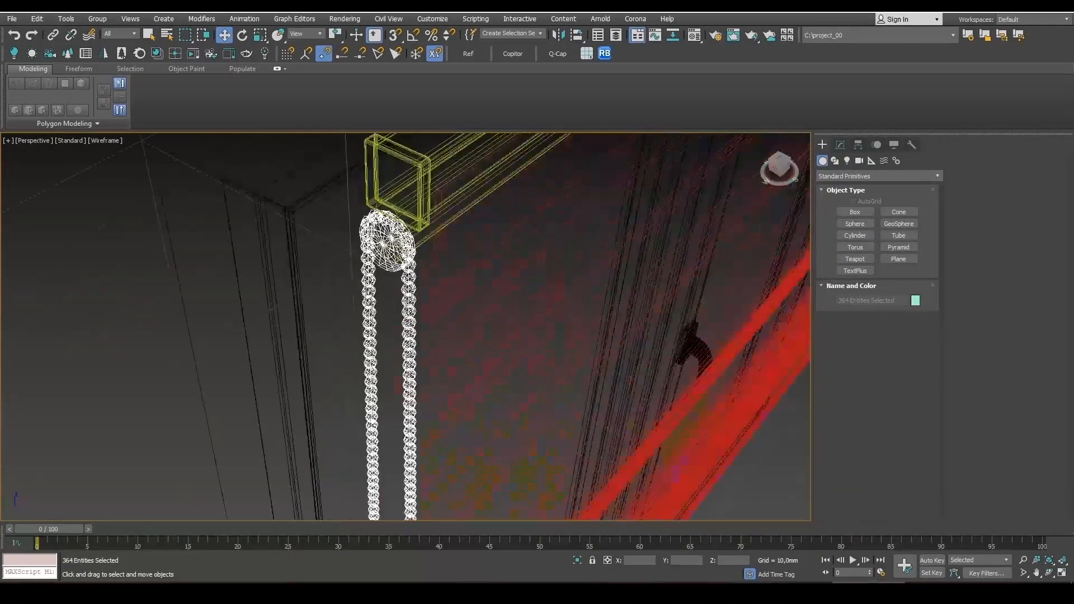
- Exclude the cylinder and the path circle from the selection and group the beads as lenta
left_click(391, 252, "alt")
middle_click_drag(377, 305, 389, 269, "alt")
middle_click_drag(403, 230, 431, 320)
scroll(391, 235, "up", 6)
left_click(322, 238, "alt")
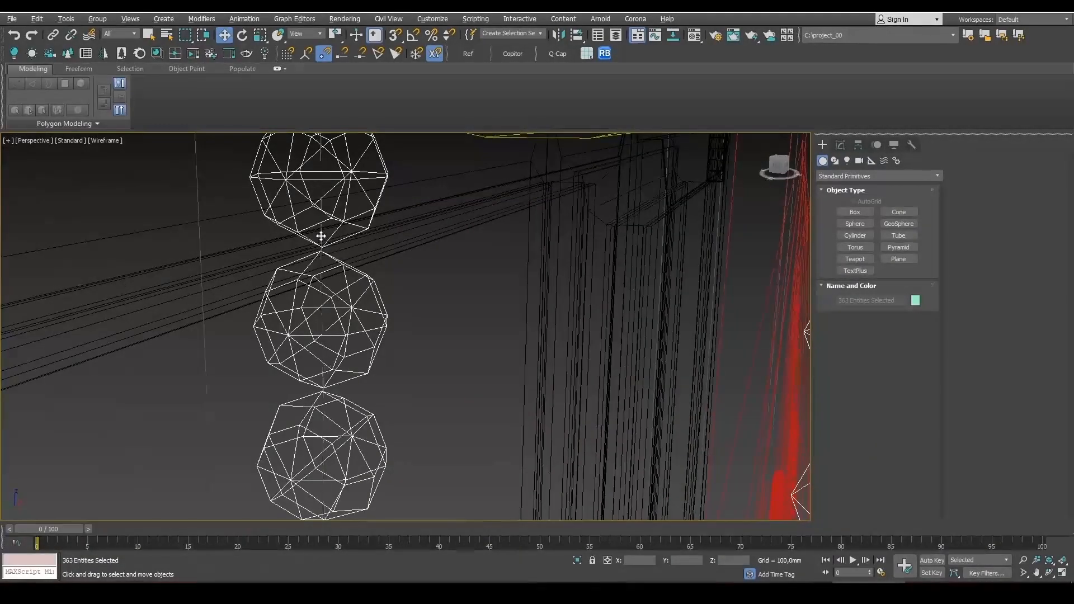
scroll(321, 238, "down", 10)
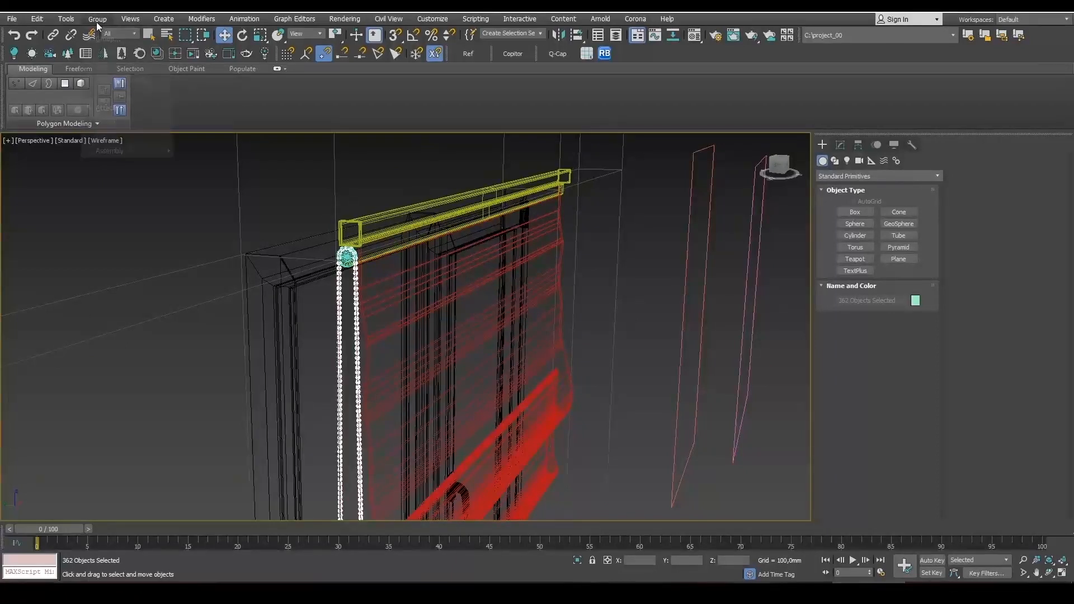
left_click(98, 19)
left_click(107, 31)
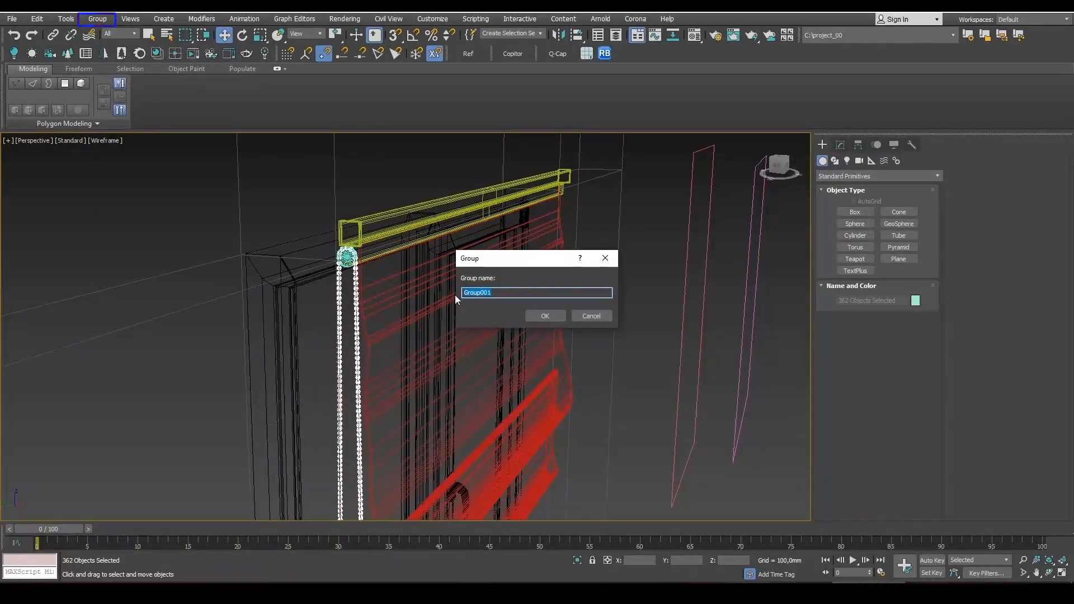
type("lenta")
key("Return")
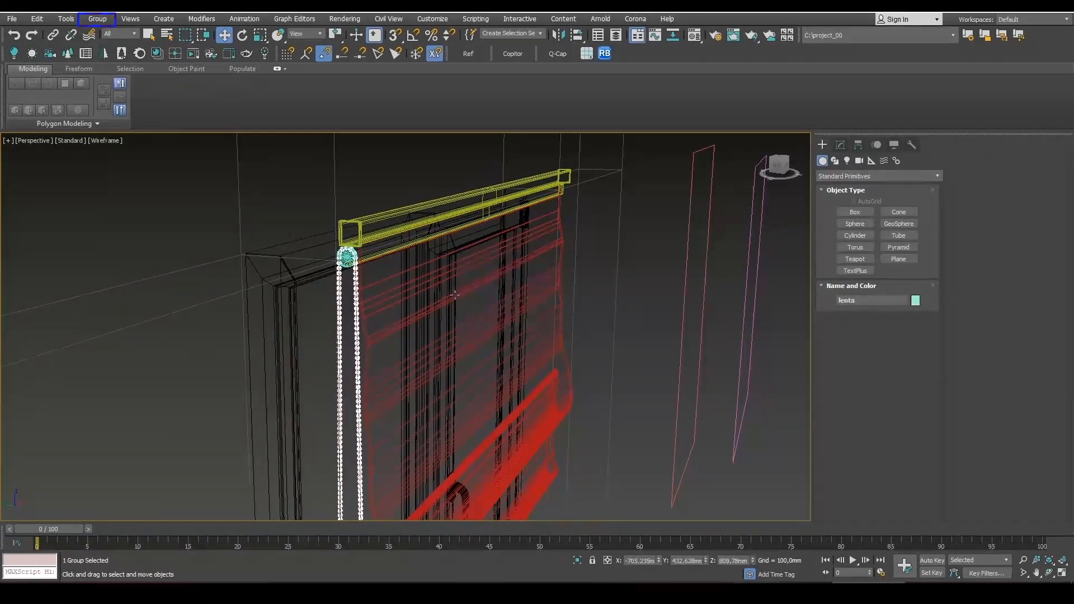
- Scale the cylinder at the top of the bead chain uniformly to 122%
key("F3")
middle_click_drag(455, 295, 374, 291, "alt")
scroll(358, 263, "up", 6)
left_click(351, 243)
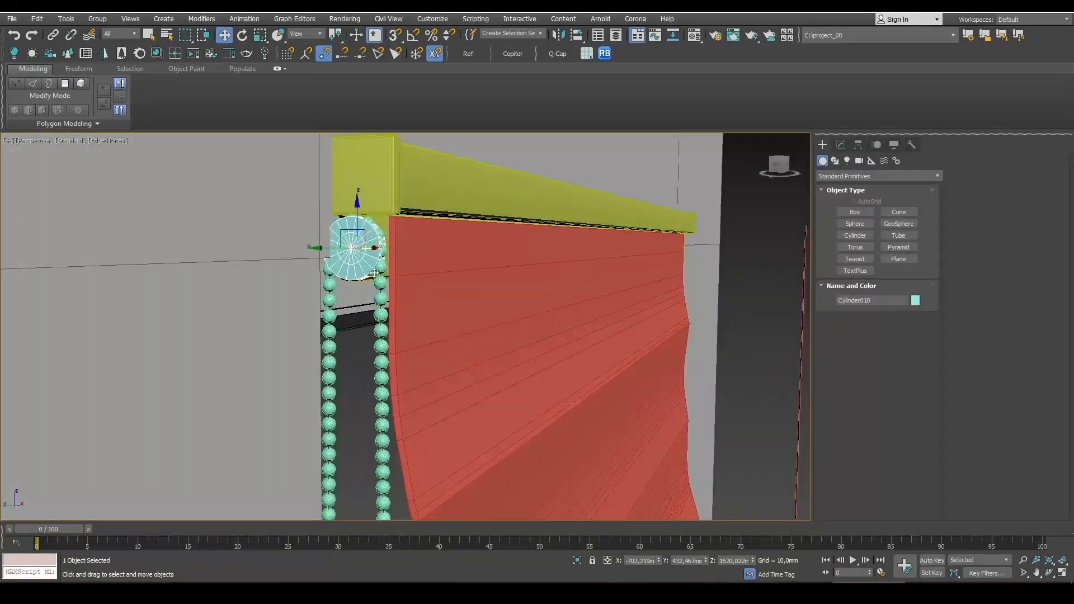
key("r")
left_click_drag(362, 242, 363, 230)
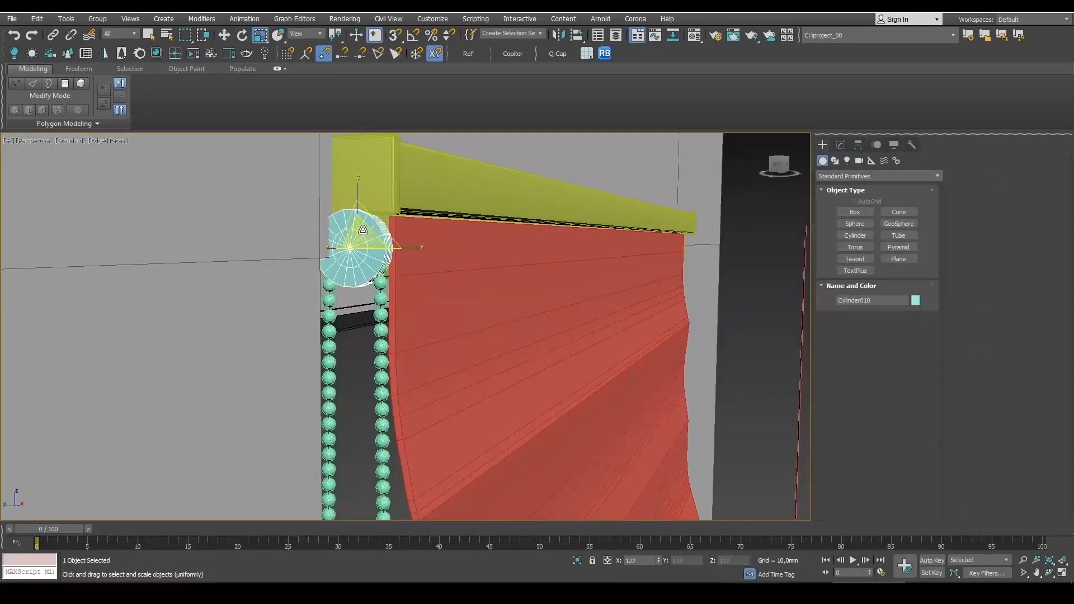
- Move the enlarged cylinder slightly along X to align it with the bead chain
mouse_move(363, 230)
middle_mouse_down("alt")
mouse_move(386, 240)
mouse_move(360, 237)
middle_mouse_up("alt")
key("w")
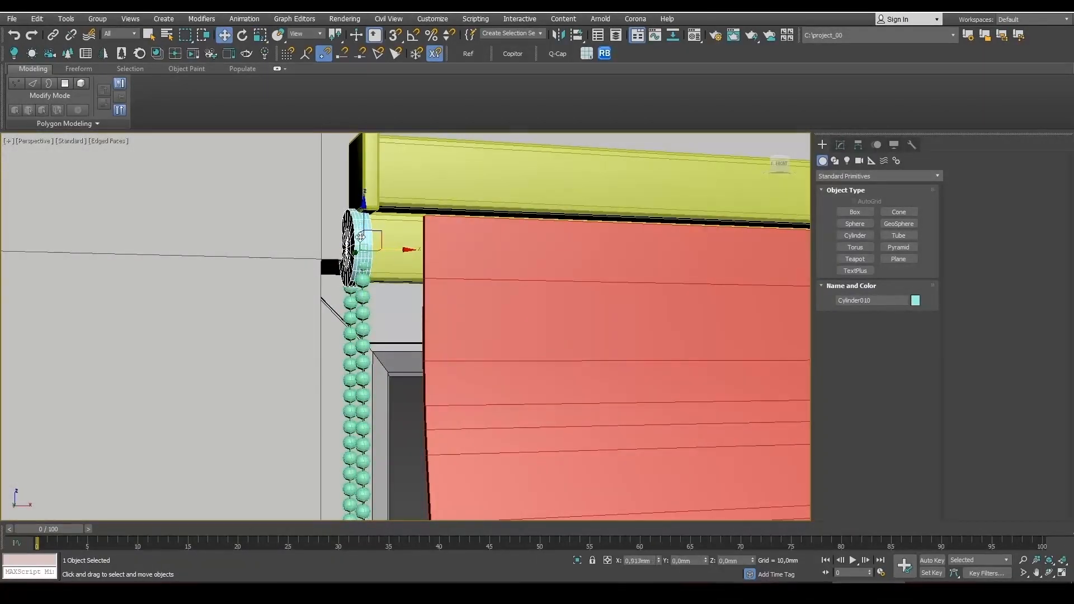
left_click_drag(360, 237, 364, 223)
middle_click_drag(346, 331, 408, 312, "alt")
scroll(359, 289, "down", 8)
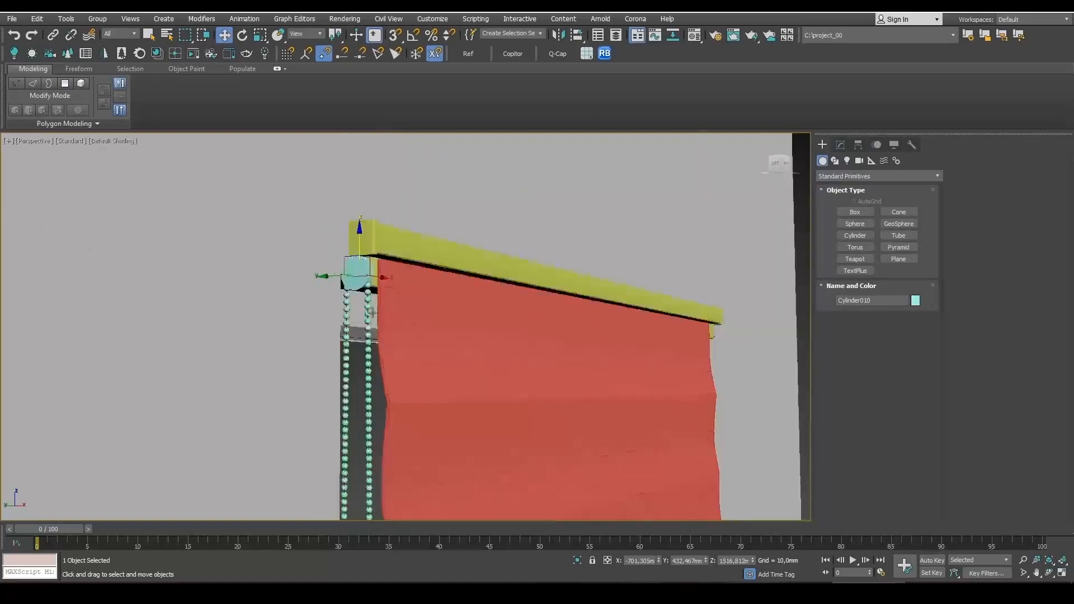
- Select the cylinder together with the lenta bead group and move both about 14 mm along Y
key("F4")
middle_click_drag(424, 347, 385, 246)
mouse_move(385, 246)
middle_mouse_down("alt")
mouse_move(338, 247)
mouse_move(362, 233)
mouse_move(367, 265)
mouse_move(283, 254)
mouse_move(399, 263)
mouse_move(398, 252)
mouse_move(380, 301)
middle_mouse_up("alt")
scroll(328, 196, "up", 8)
left_click(328, 190)
key("F3")
left_click(307, 292, "ctrl")
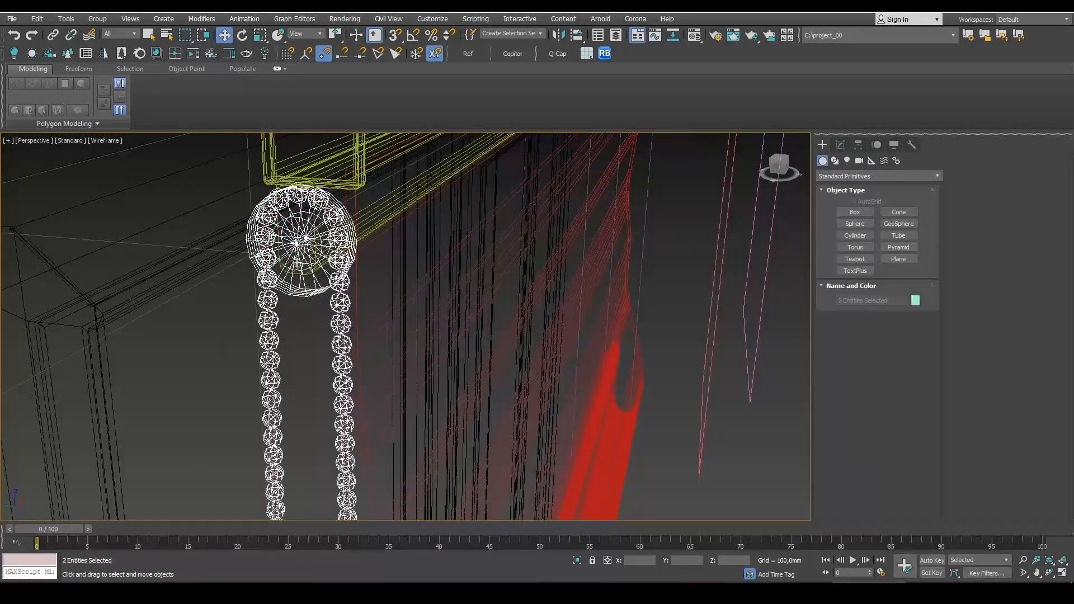
key("F3")
scroll(305, 262, "down", 10)
middle_click_drag(341, 346, 401, 277)
scroll(353, 335, "up", 3)
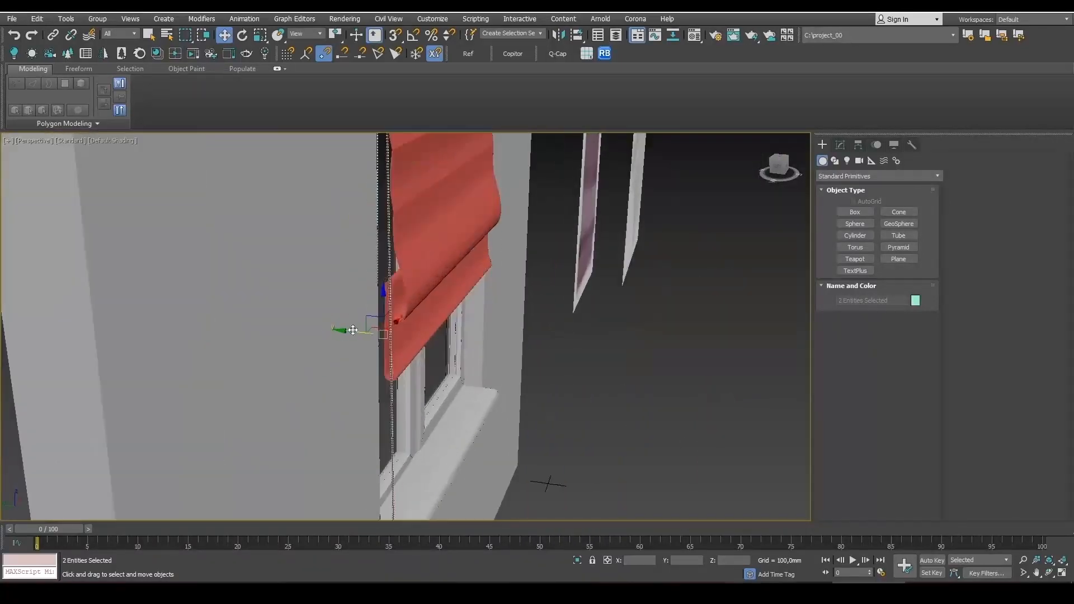
middle_click_drag(354, 330, 348, 387)
key("F3")
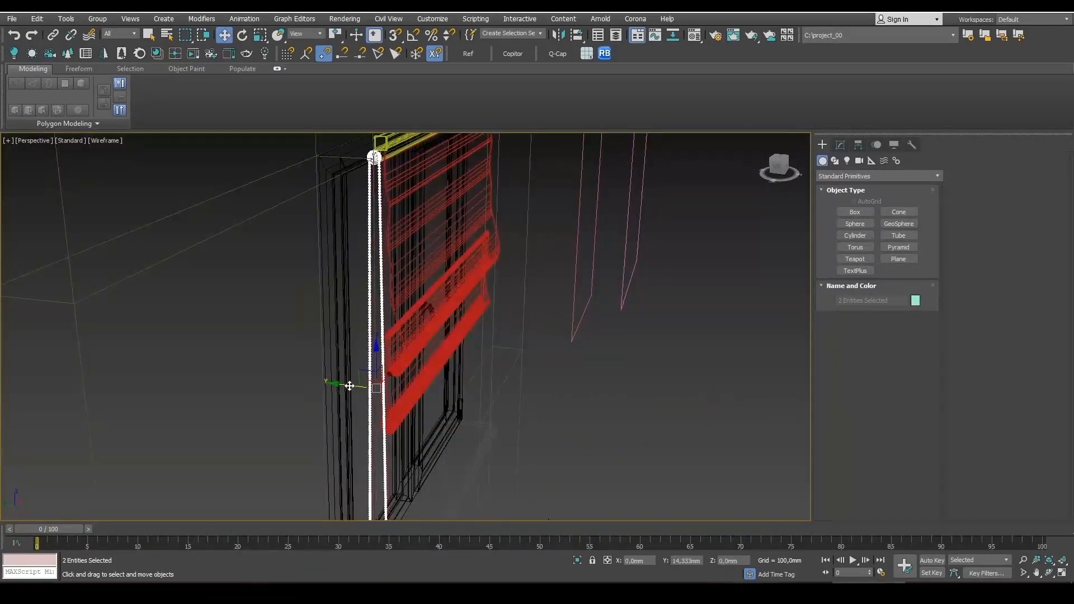
key("F3")
- Delete the leftover path circle that runs alongside the bead chain
scroll(380, 383, "up", 6)
mouse_move(401, 381)
middle_mouse_down("alt")
mouse_move(430, 380)
mouse_move(413, 378)
middle_mouse_up("alt")
scroll(368, 156, "up", 7)
left_click(339, 181)
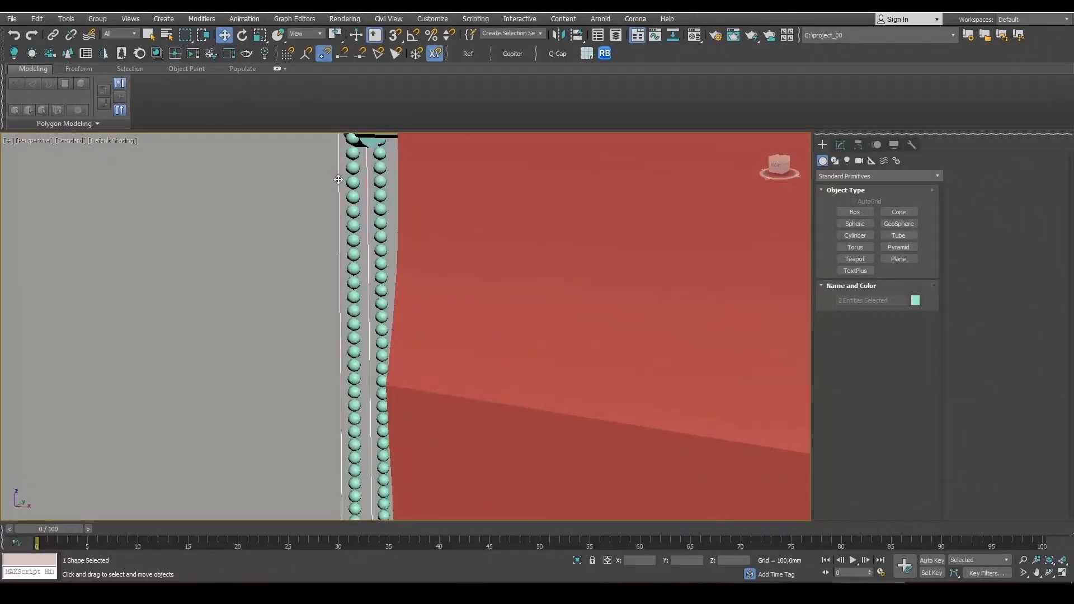
key("Delete")
- Shift the red blind fabric about 26 mm along X and set its Extrude amount to 1500 mm
scroll(560, 320, "down", 7)
middle_click_drag(566, 324, 427, 297, "alt")
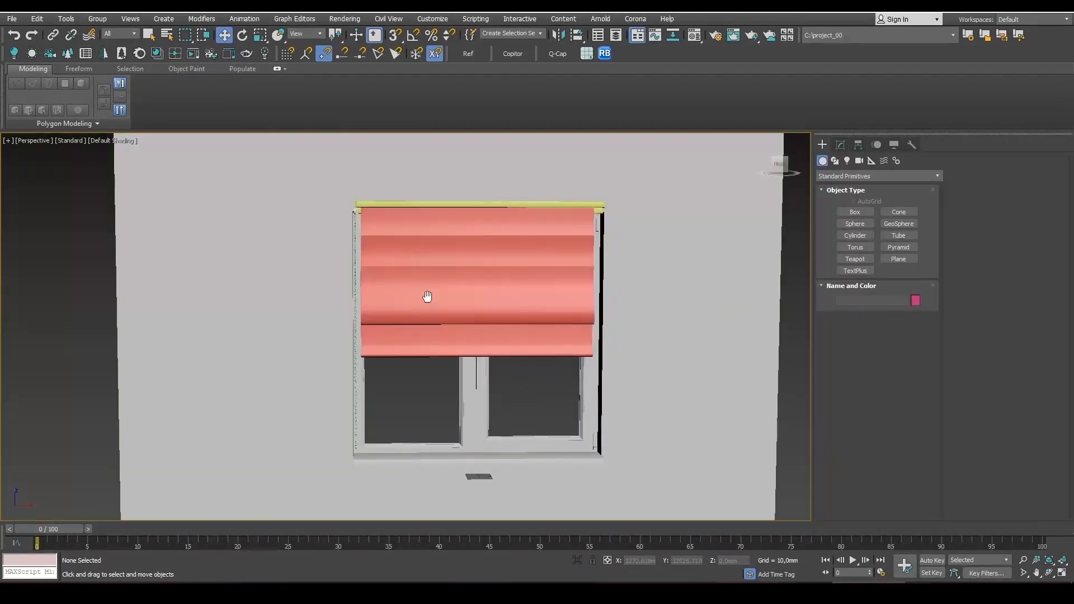
left_click(506, 309)
left_click_drag(622, 364, 627, 366)
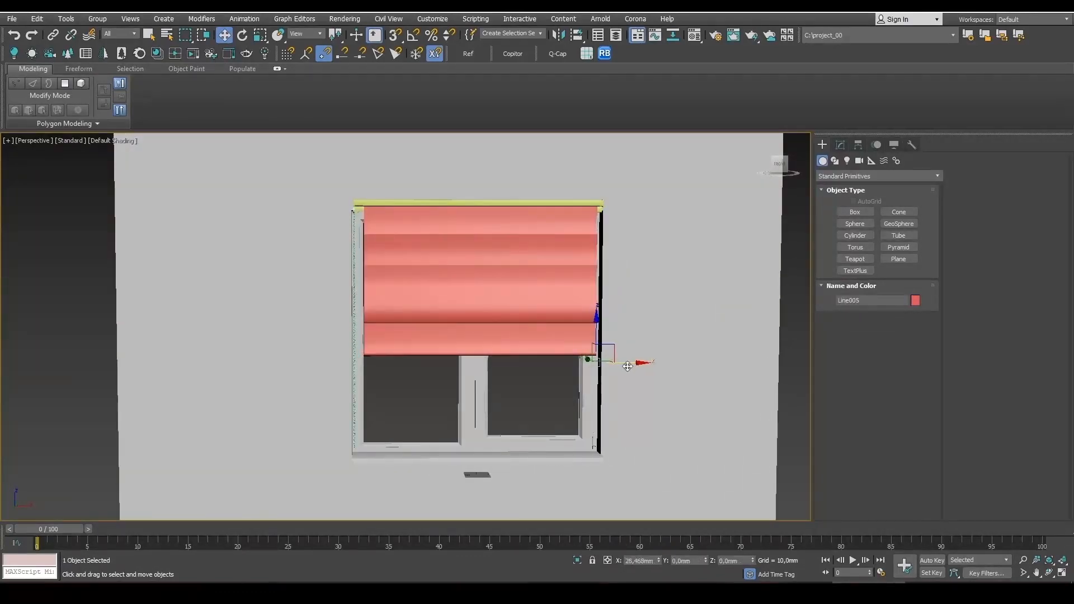
left_click(841, 145)
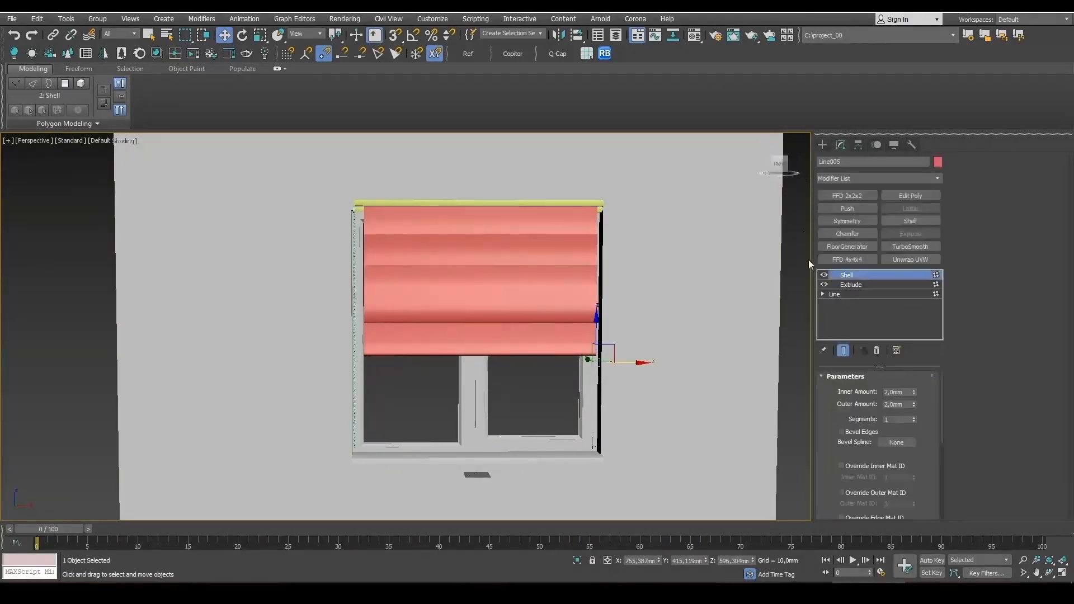
left_click(869, 284)
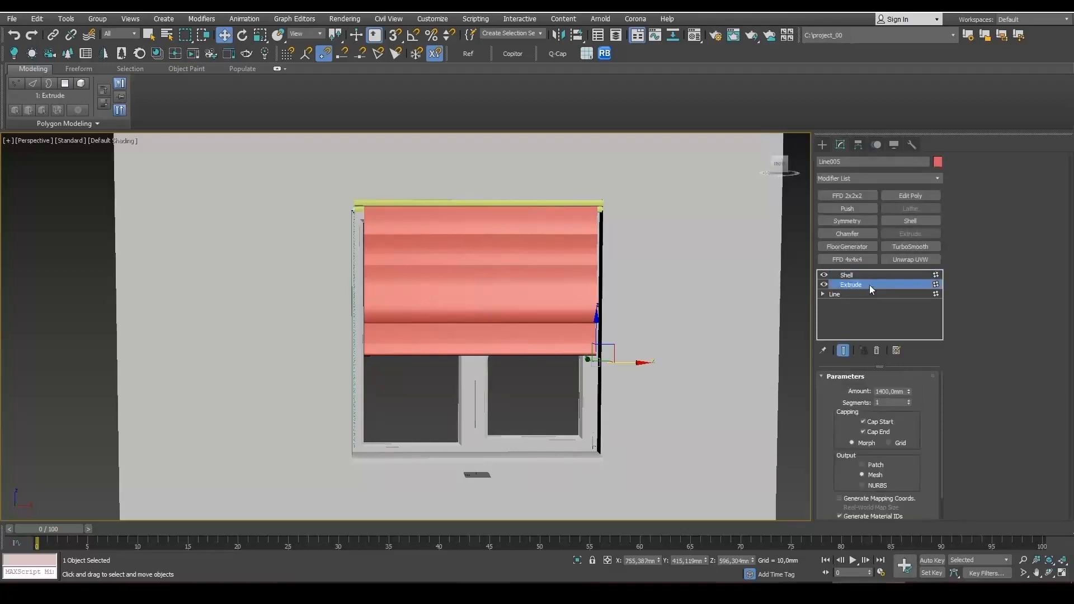
left_click(909, 390)
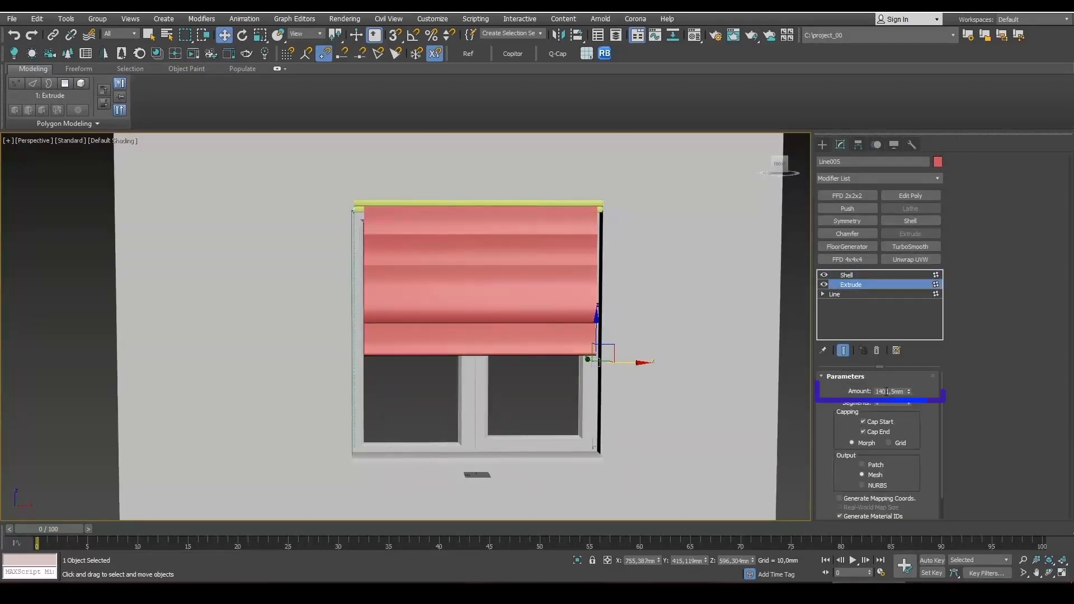
type("1500")
key("Return")
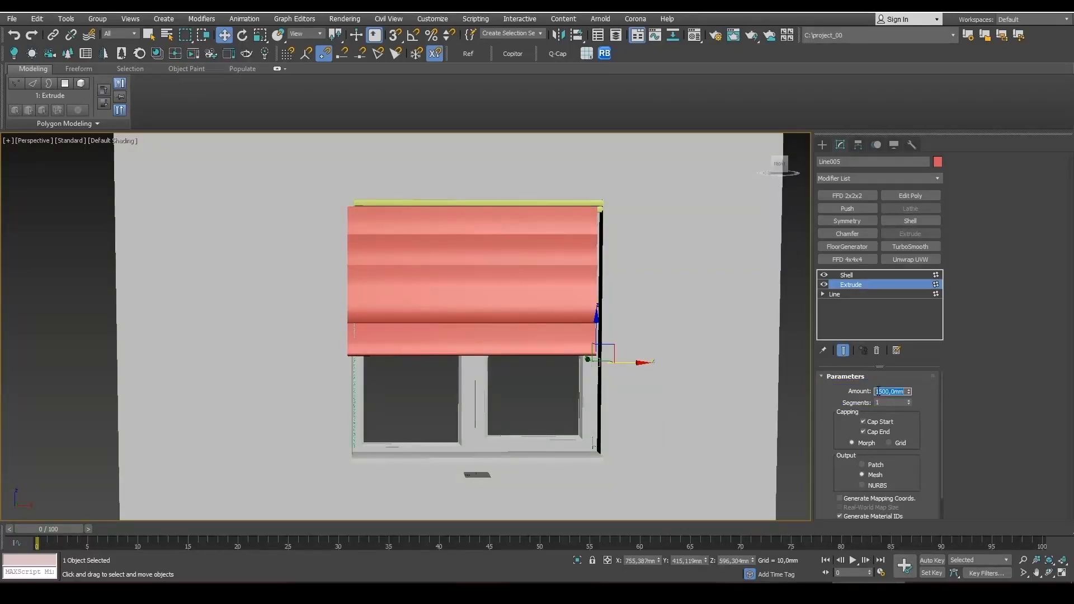
- Set the fabric's Extrude amount to 1420 mm and shift it back about 14 mm along X
type("1420")
key("Return")
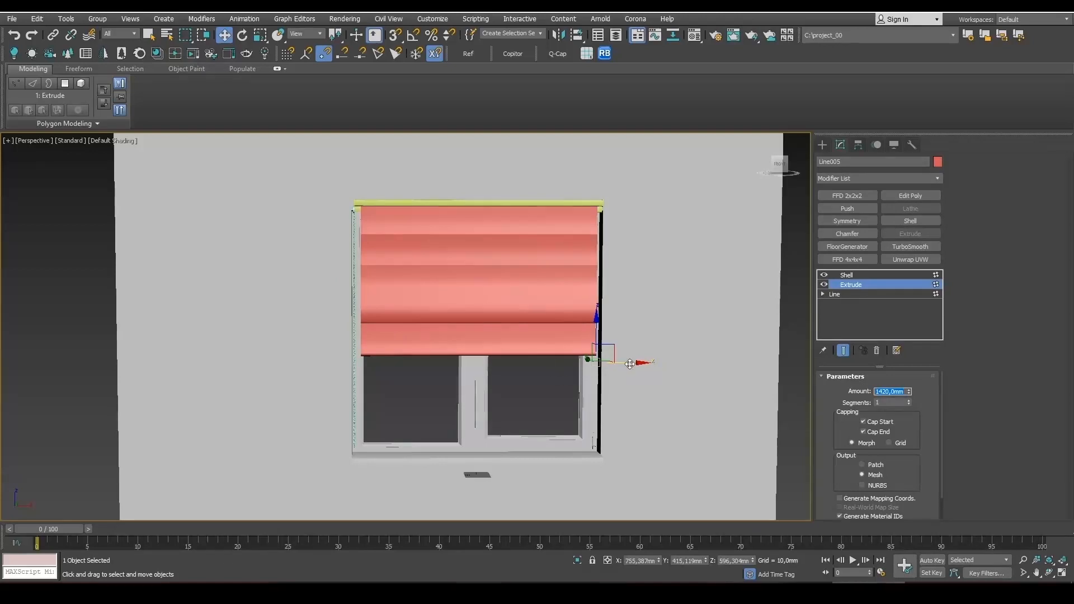
left_click_drag(630, 363, 627, 364)
middle_click_drag(674, 385, 616, 392, "alt")
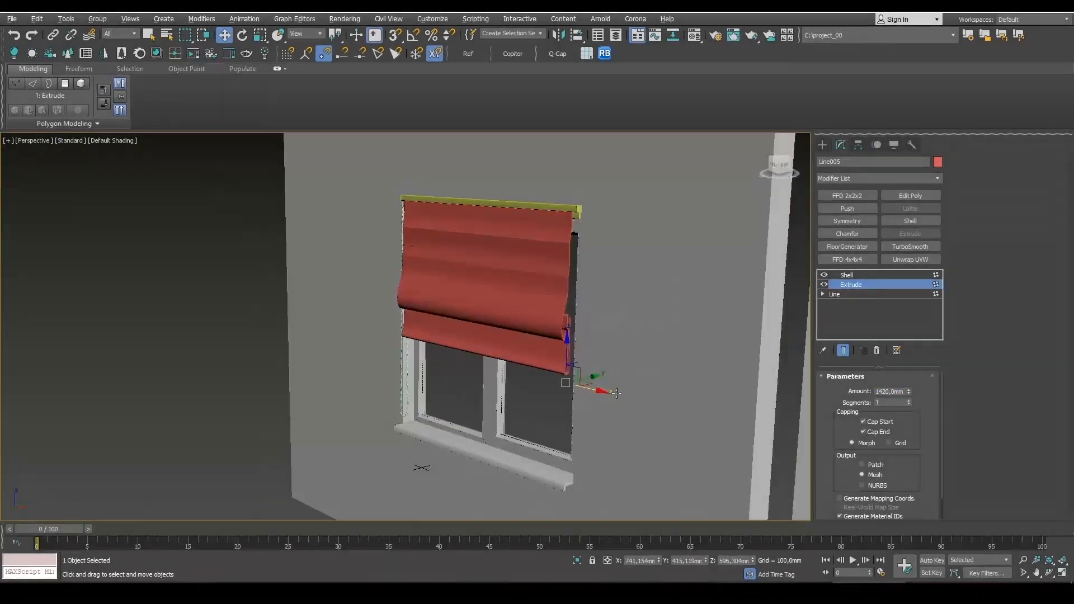
- Add an Edit Poly modifier above the fabric's Shell modifier and display its edges
left_click(864, 275)
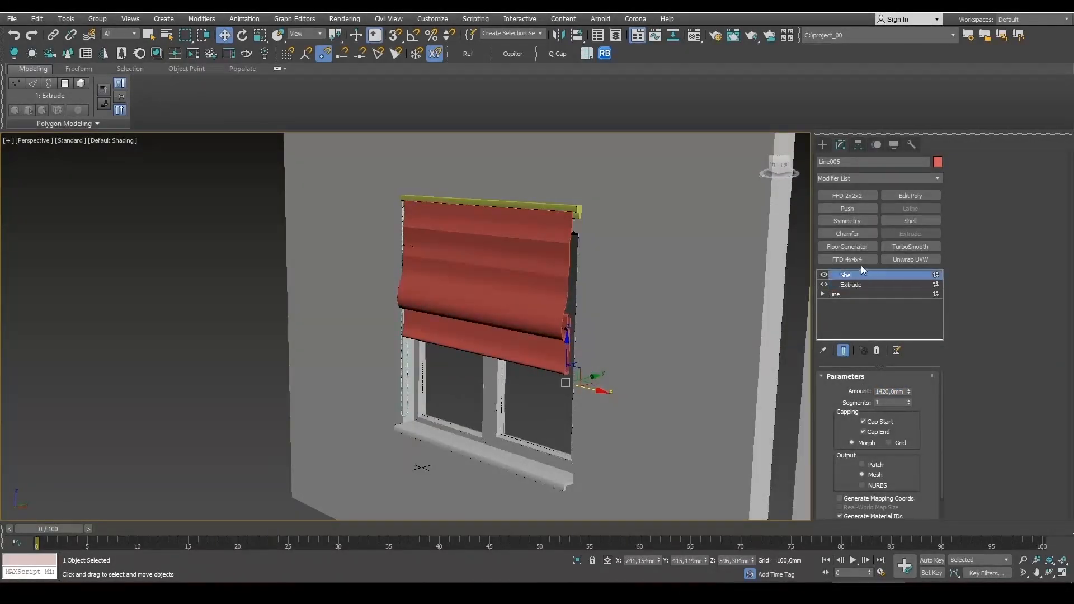
left_click(914, 196)
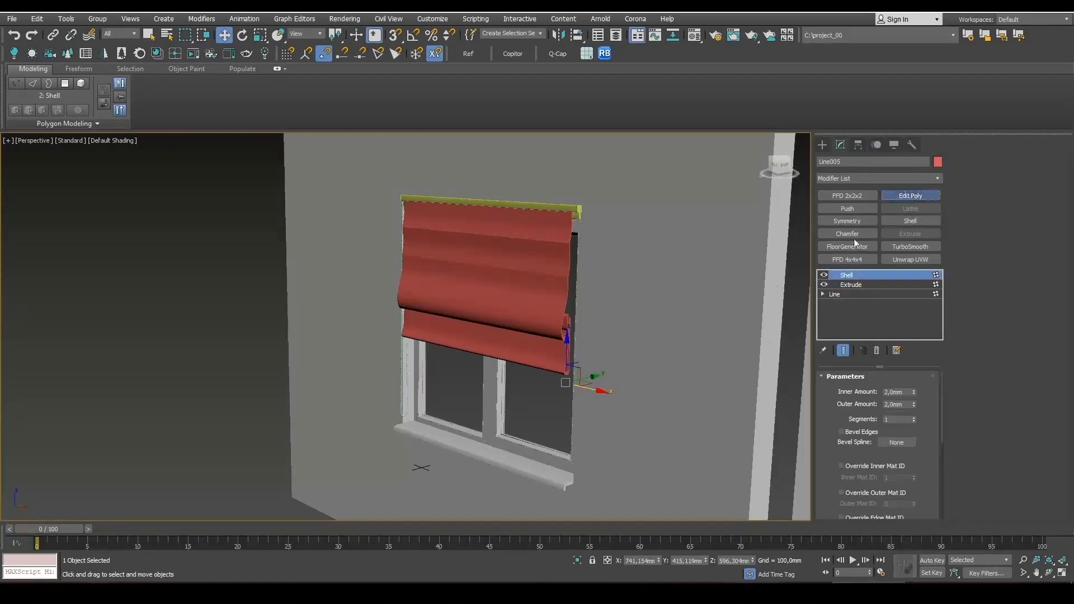
key("F4")
scroll(548, 307, "up", 5)
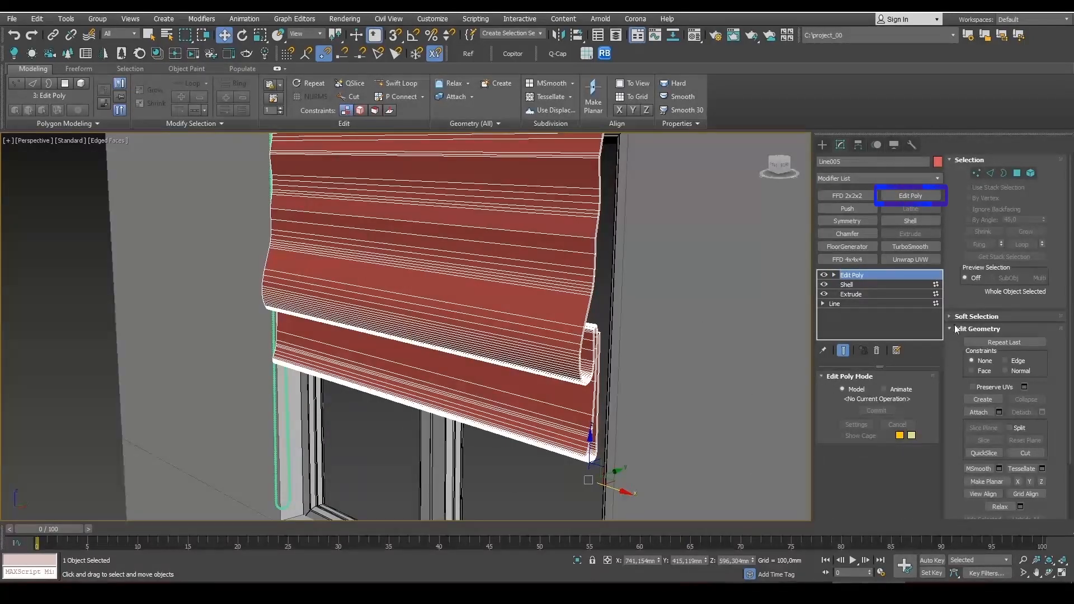
- Insert two closely spaced vertical edge loops near each side edge of the fabric with SwiftLoop
middle_click_drag(555, 342, 643, 373, "alt")
left_click(395, 83)
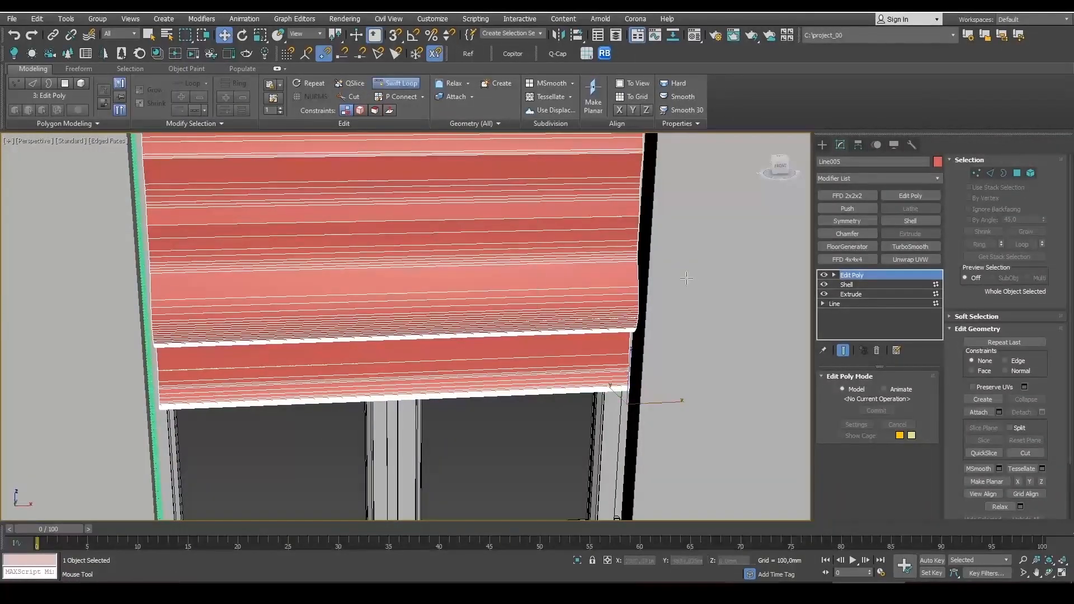
left_click(625, 234)
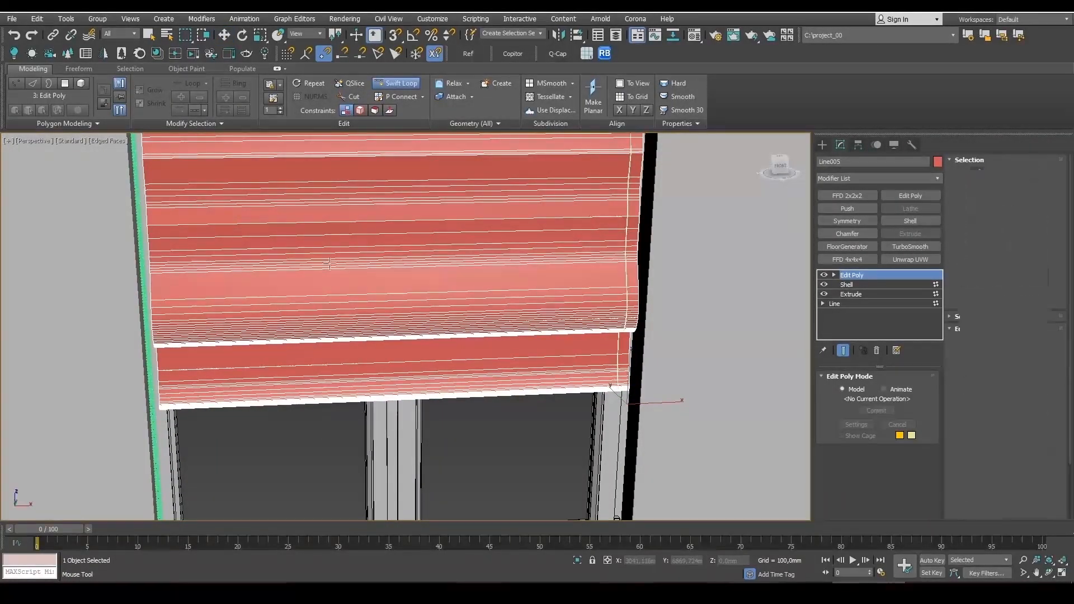
left_click(160, 250)
left_click(628, 224)
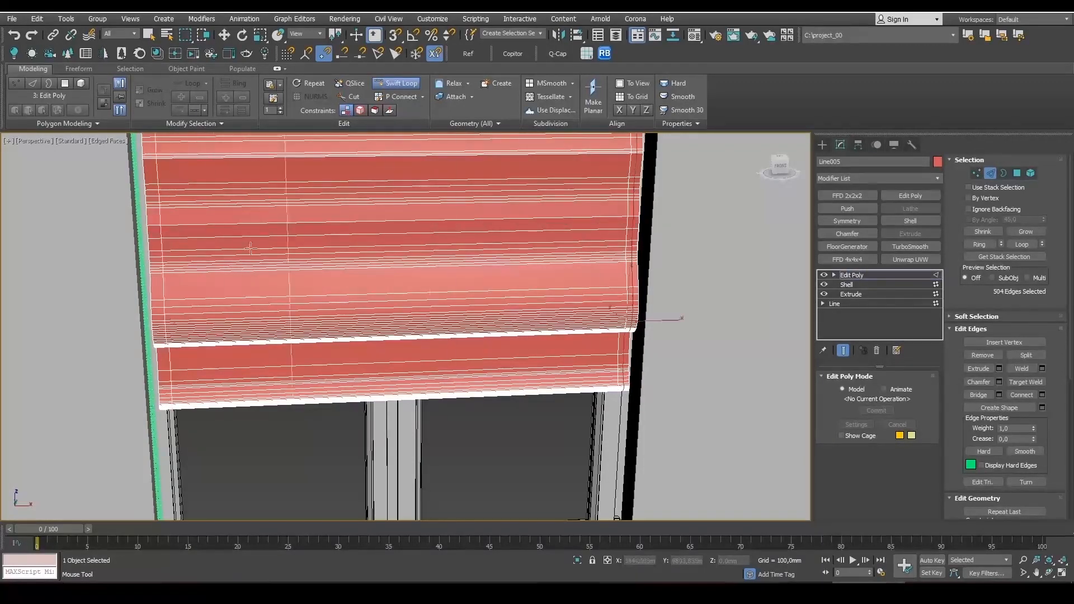
left_click(155, 230)
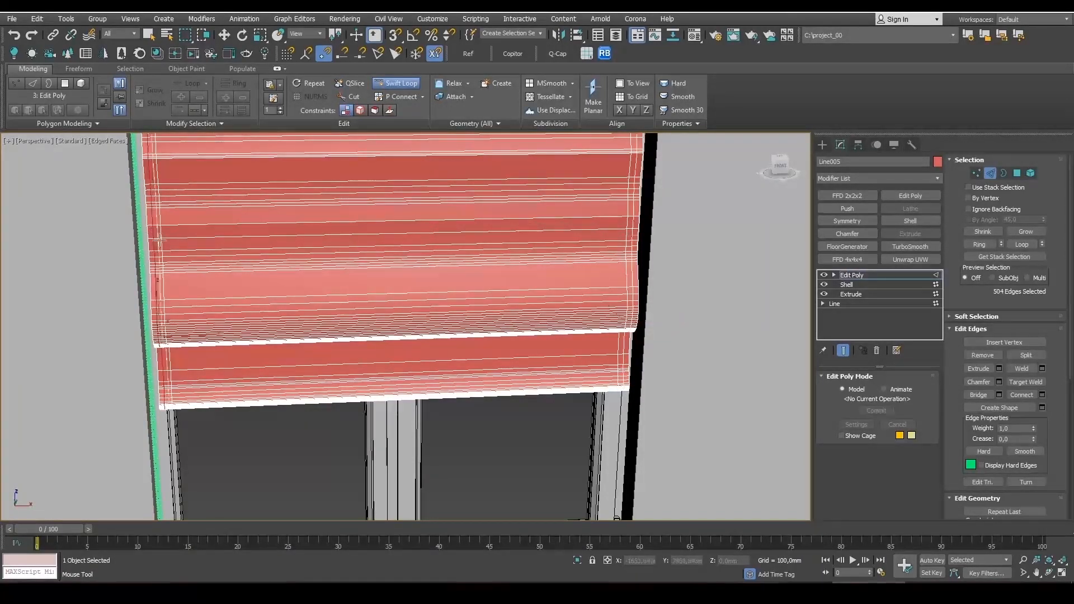
key("w")
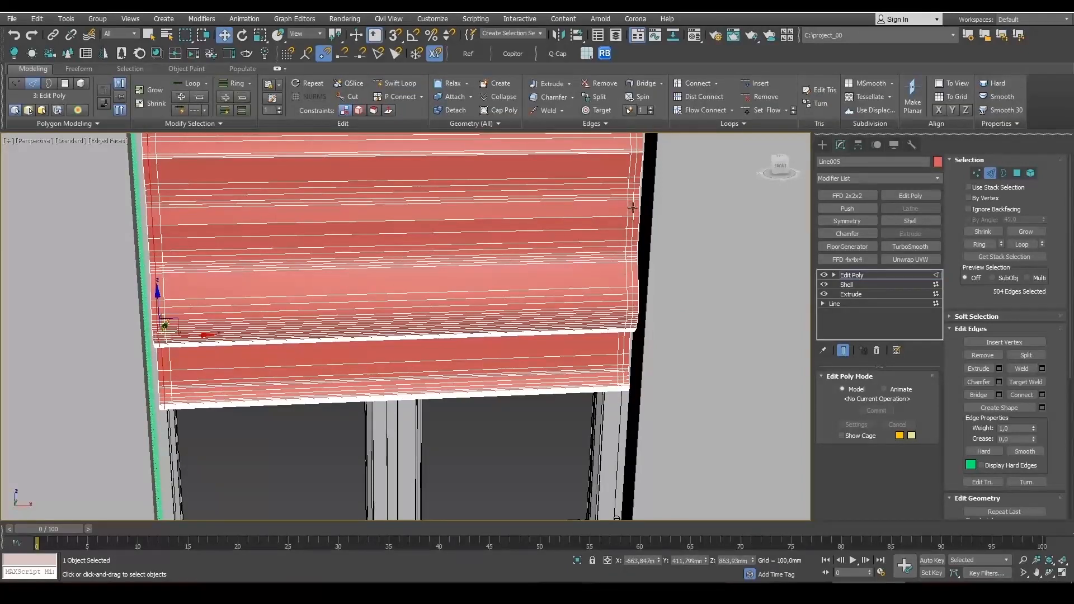
- Chamfer one vertical edge loop at each side of the fabric by about 4.78 mm with 2 segments
double_click(632, 208)
scroll(623, 255, "up", 10)
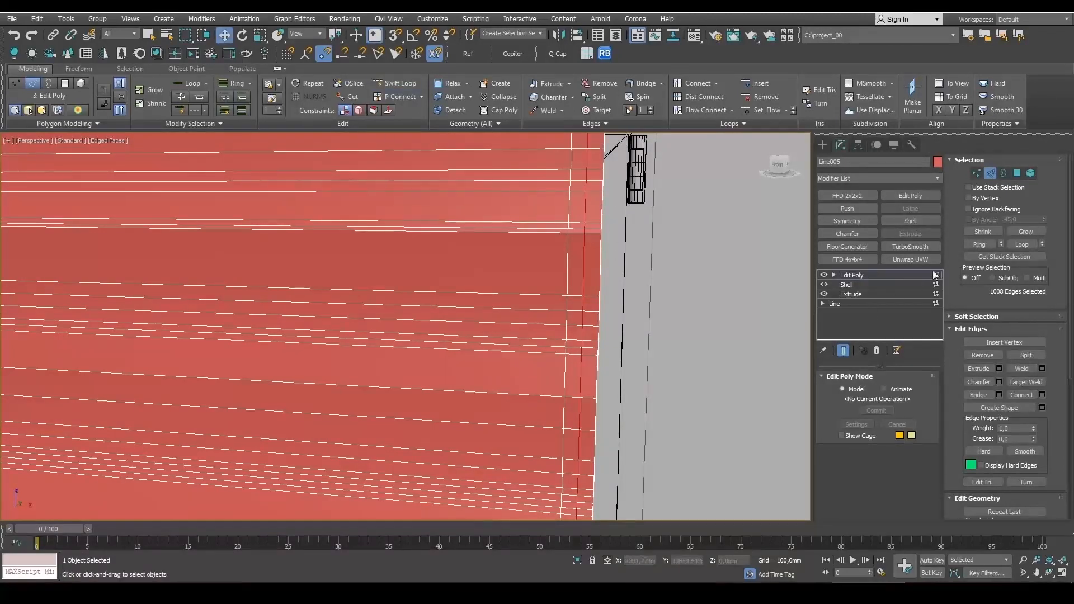
left_click(999, 382)
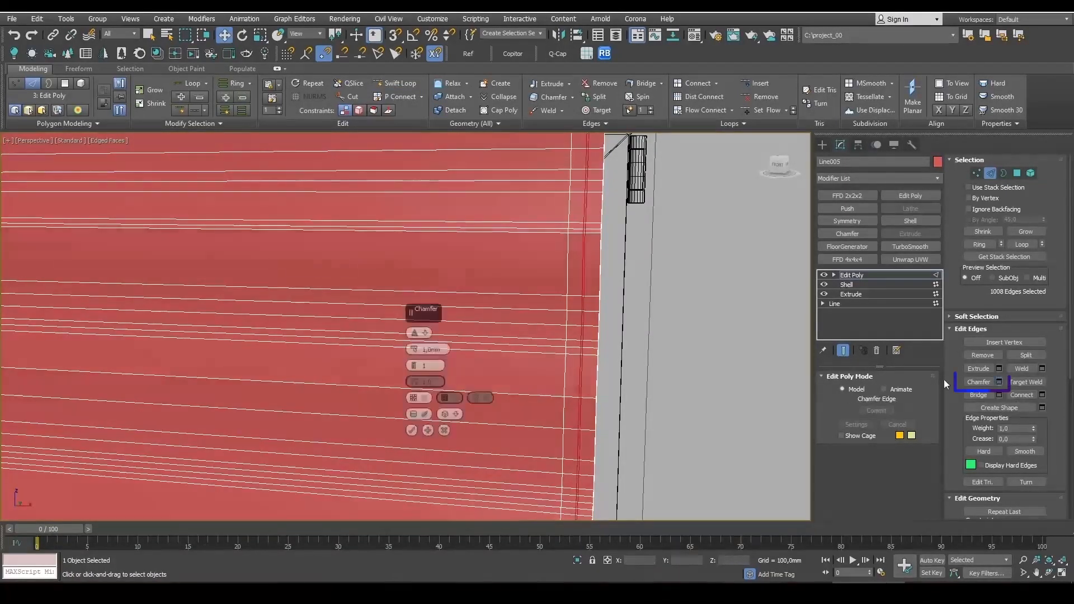
left_click_drag(413, 347, 411, 329)
left_click_drag(414, 366, 414, 360)
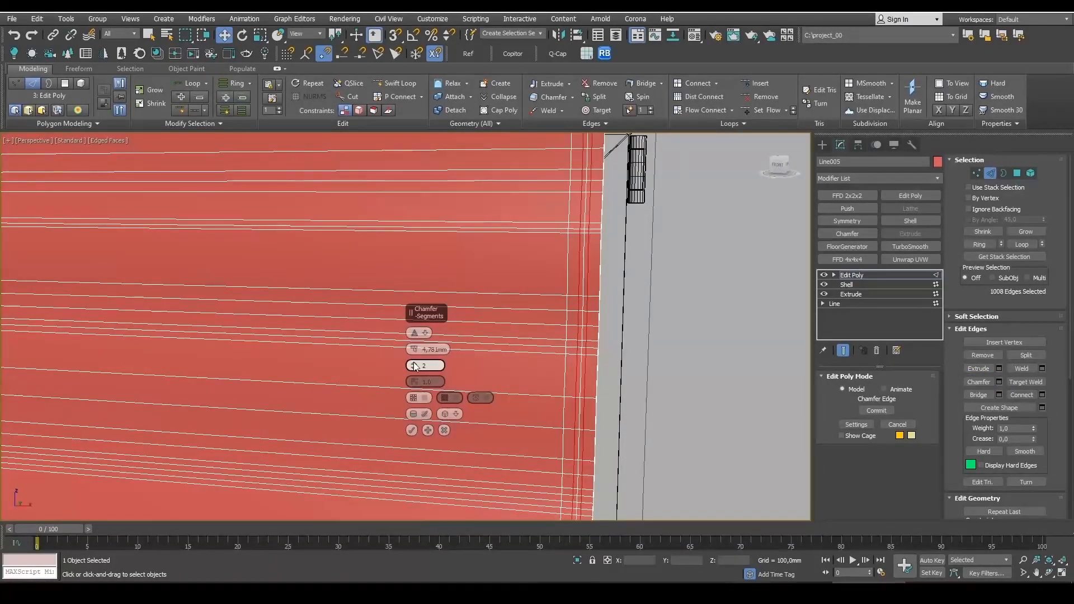
left_click(412, 430)
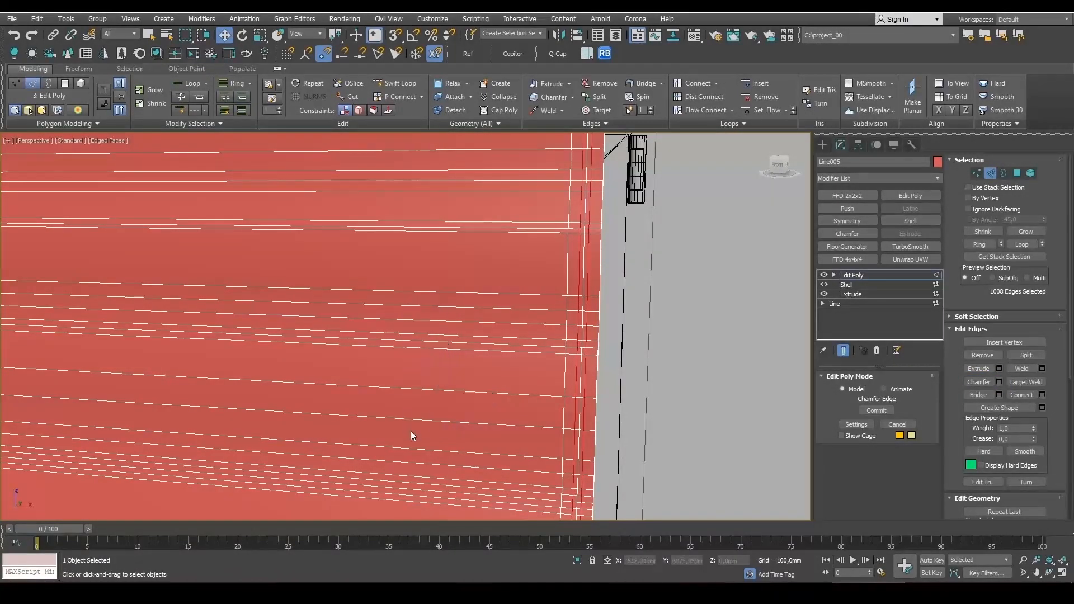
- Select the middle loop of the chamfered edges on both sides of the fabric
double_click(585, 207)
scroll(585, 207, "down", 5)
middle_click_drag(347, 311, 712, 325)
scroll(462, 239, "up", 5)
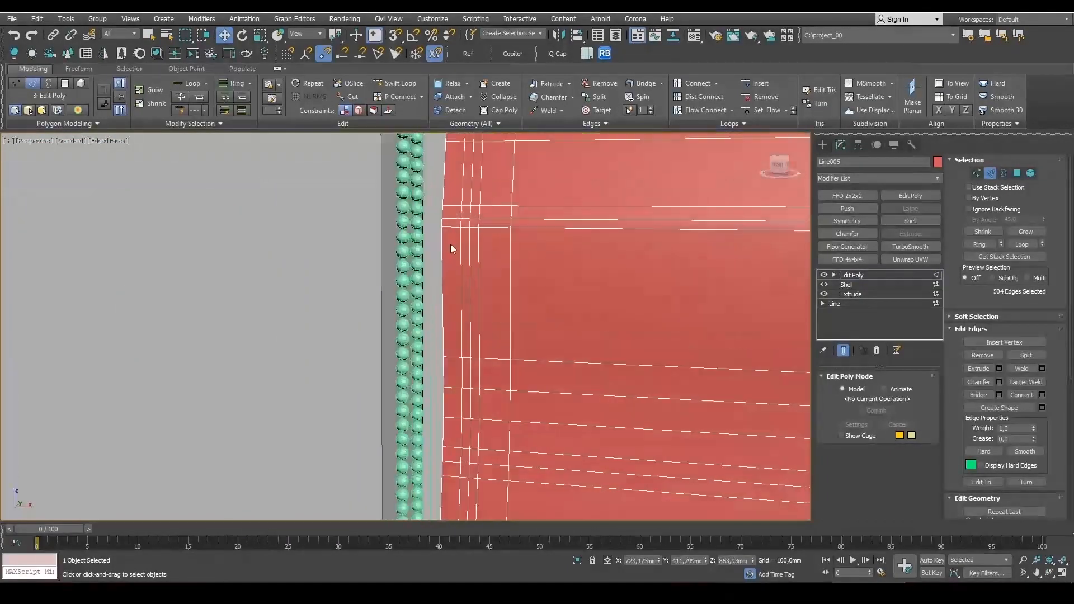
double_click(480, 247, "ctrl")
scroll(480, 265, "down", 4)
middle_click_drag(479, 267, 468, 261)
scroll(468, 261, "down", 4)
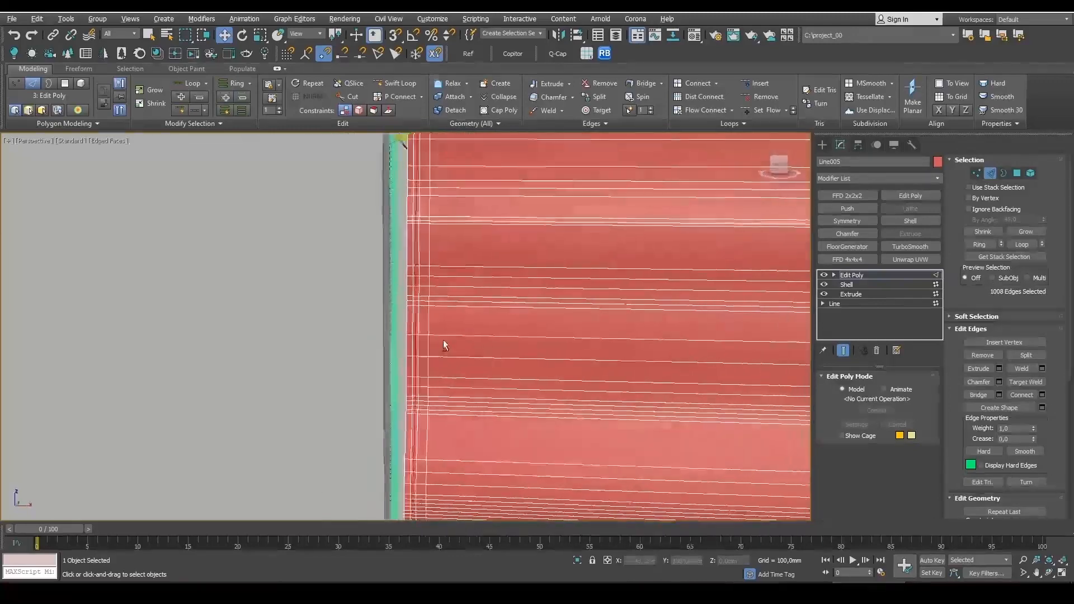
middle_click_drag(443, 341, 483, 338, "alt")
scroll(508, 207, "up", 4)
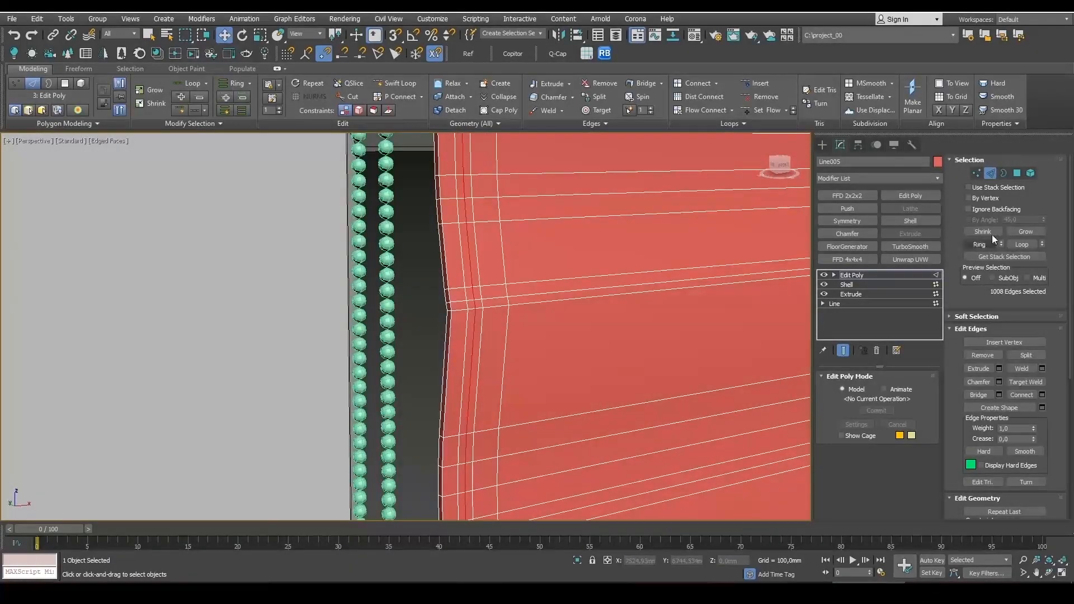
- Extrude the selected edge loops slightly to shape seam lines along both sides of the fabric
left_click(1000, 369)
left_click_drag(412, 347, 421, 350)
left_click(413, 365)
scroll(414, 366, "down", 6)
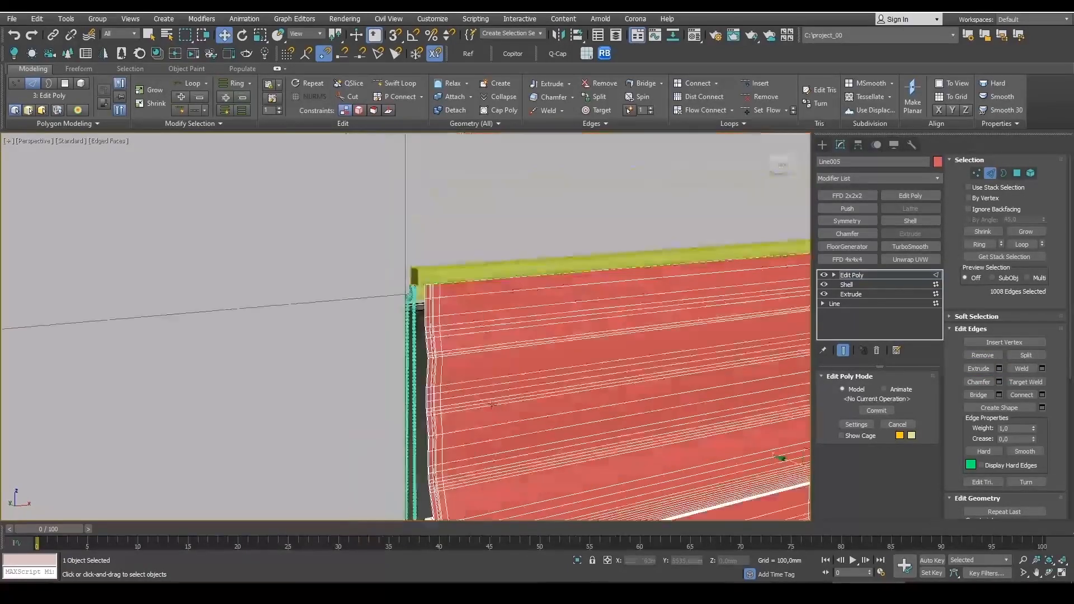
- Hide the edge display and add a TurboSmooth modifier above the fabric's Edit Poly
middle_click_drag(516, 438, 480, 319)
key("F4")
scroll(619, 367, "up", 1)
middle_click_drag(619, 367, 504, 306)
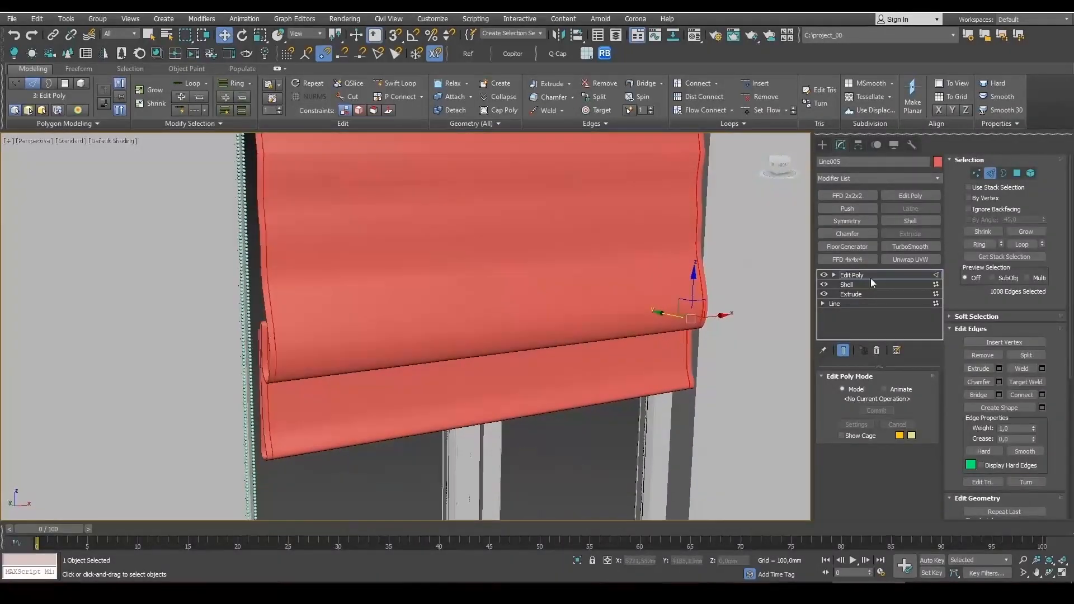
left_click(910, 247)
scroll(595, 355, "up", 2)
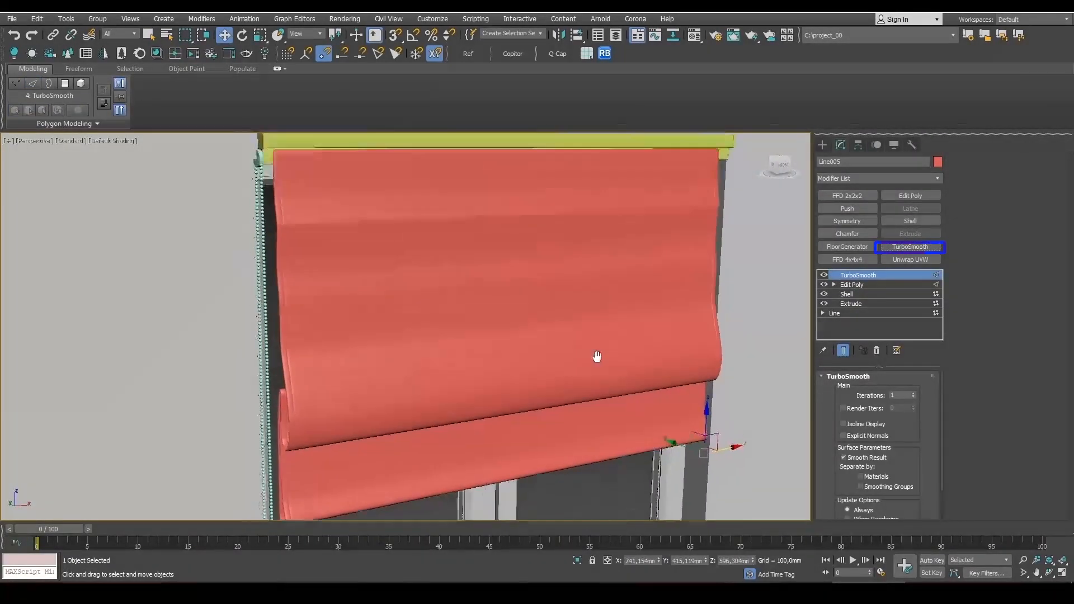
- Inspect the smoothed fabric, its folds and its side seams from several angles
middle_click_drag(595, 355, 547, 347)
middle_click_drag(607, 376, 455, 346)
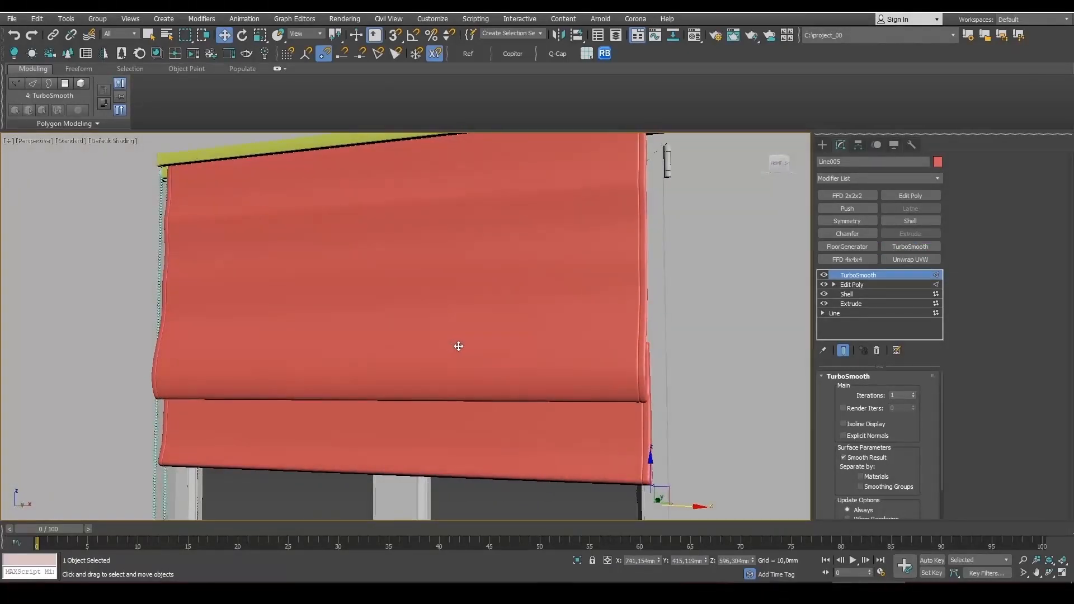
scroll(610, 202, "down", 4)
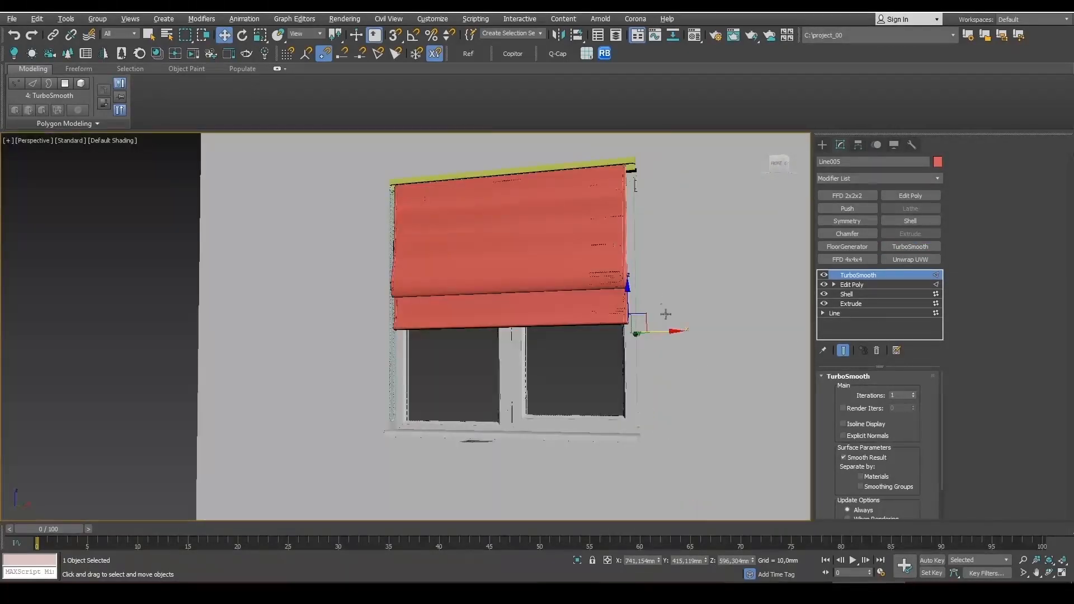
middle_click_drag(666, 314, 630, 340, "alt")
scroll(608, 231, "up", 2)
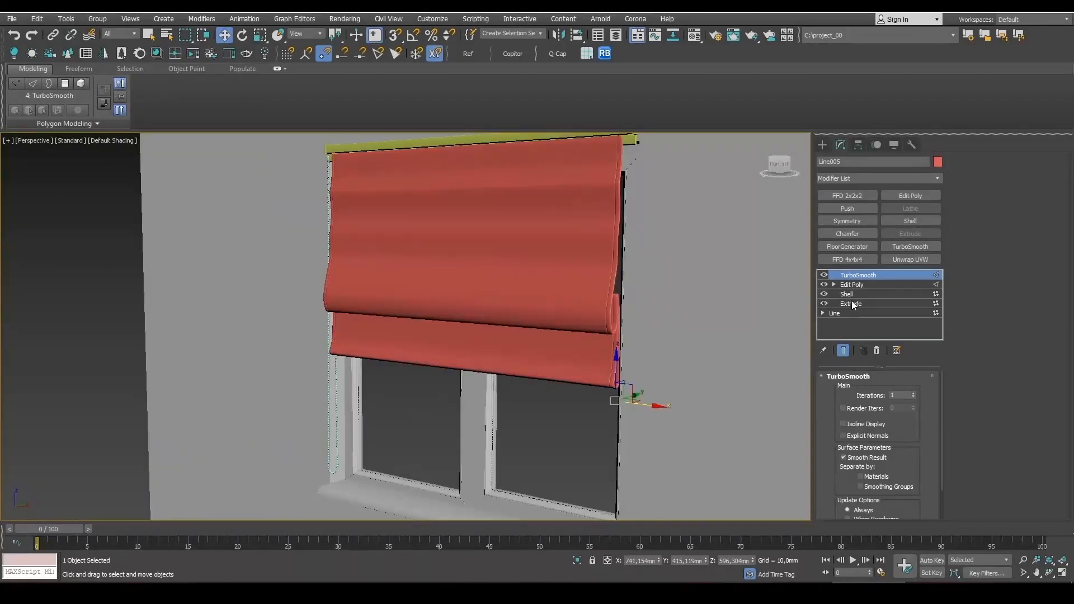
middle_click_drag(720, 348, 685, 369)
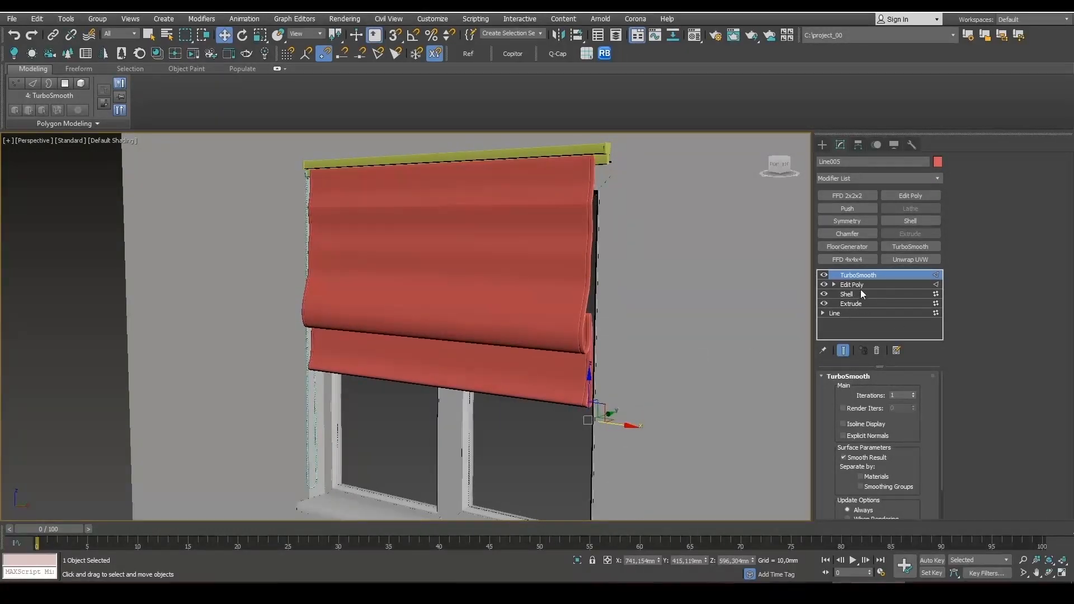
middle_click_drag(642, 311, 647, 325)
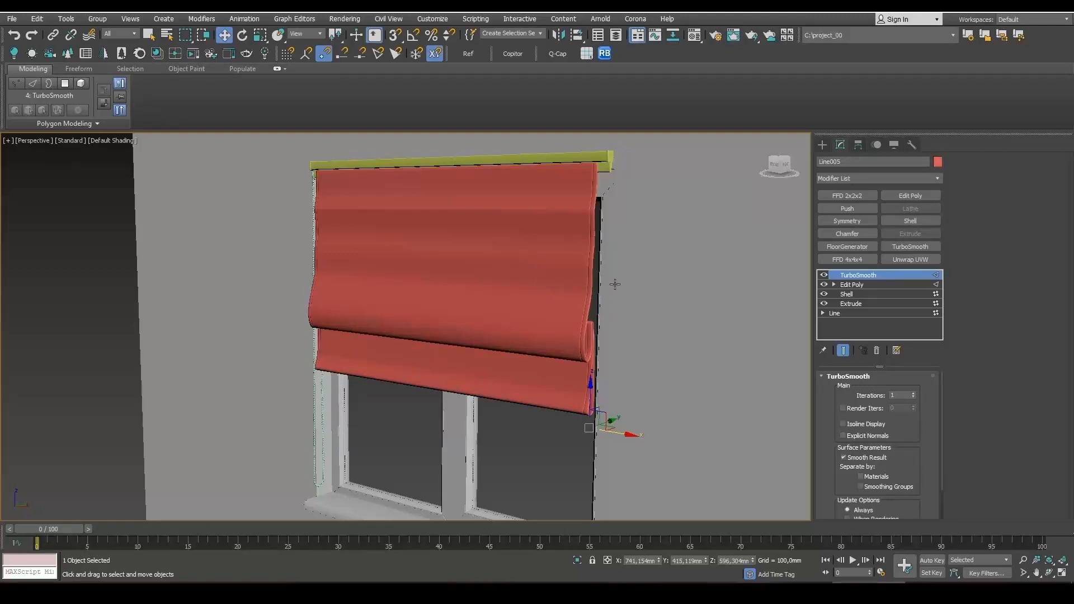
- Return to the vertices of the fabric's base Line while keeping the end result of all modifiers displayed
left_click(835, 313)
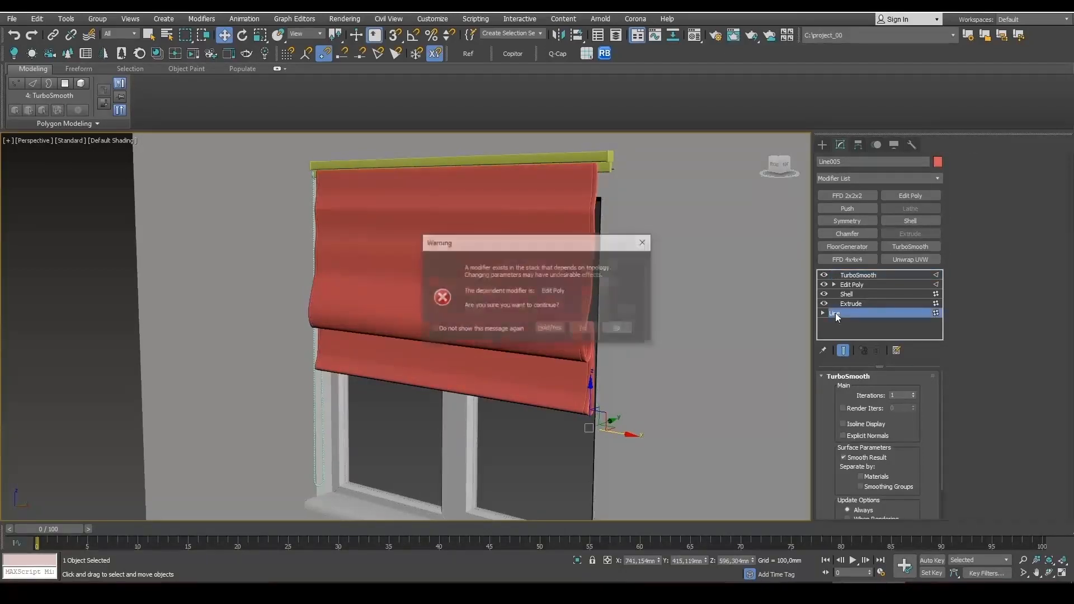
left_click(586, 331)
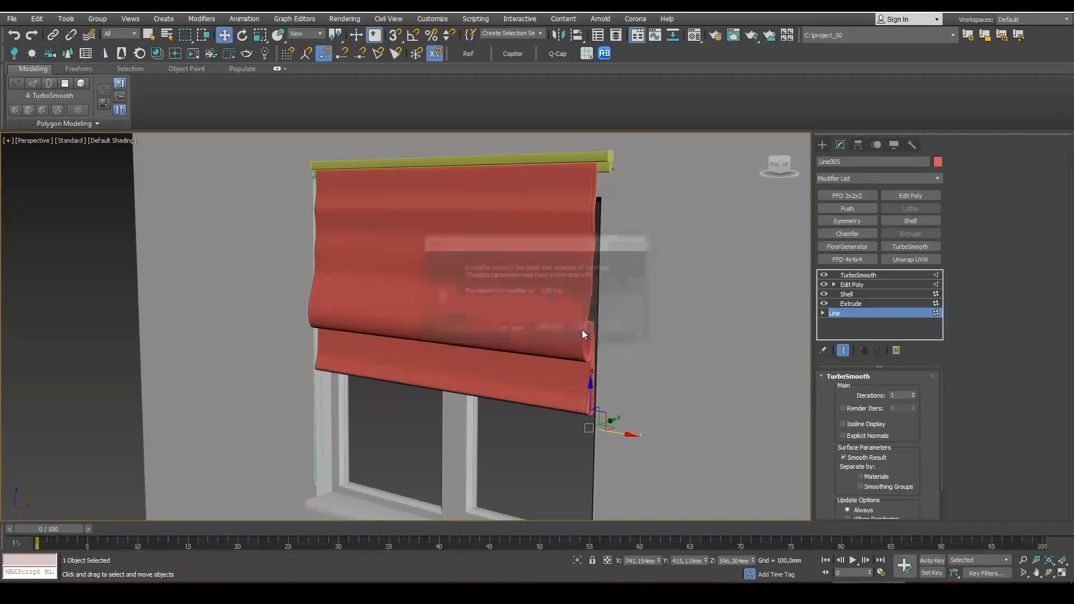
left_click(844, 350)
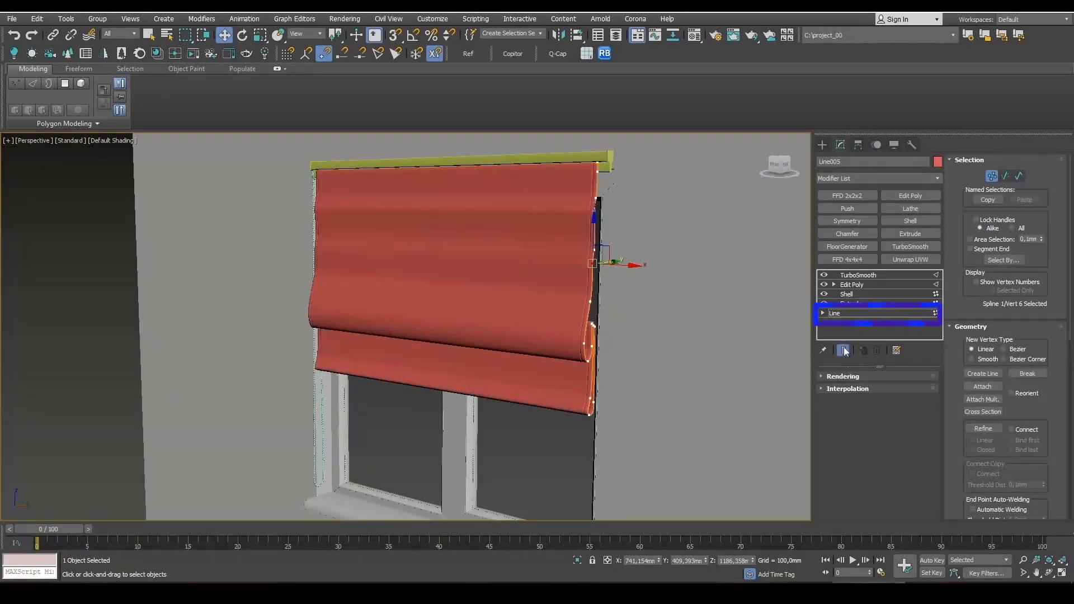
- Try raising the seven vertices around the lower fold of the fabric's profile along Z
scroll(599, 358, "up", 2)
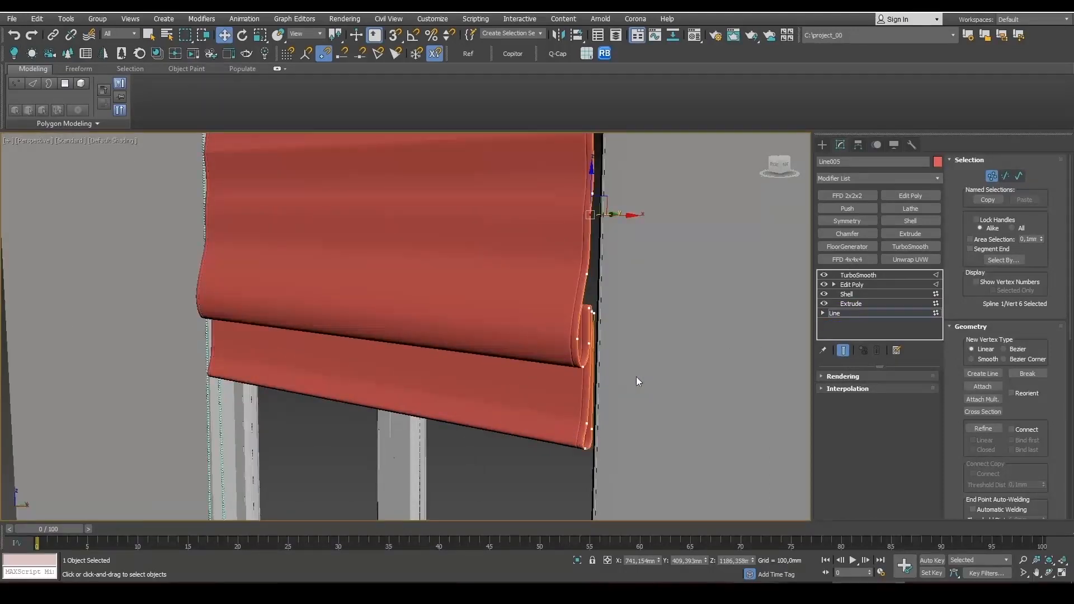
left_click_drag(539, 306, 520, 264)
mouse_move(615, 276)
middle_mouse_down("alt")
mouse_move(613, 354)
mouse_move(597, 281)
middle_mouse_up("alt")
middle_click_drag(681, 286, 678, 317)
left_click_drag(580, 277, 579, 256)
middle_click_drag(617, 254, 614, 289)
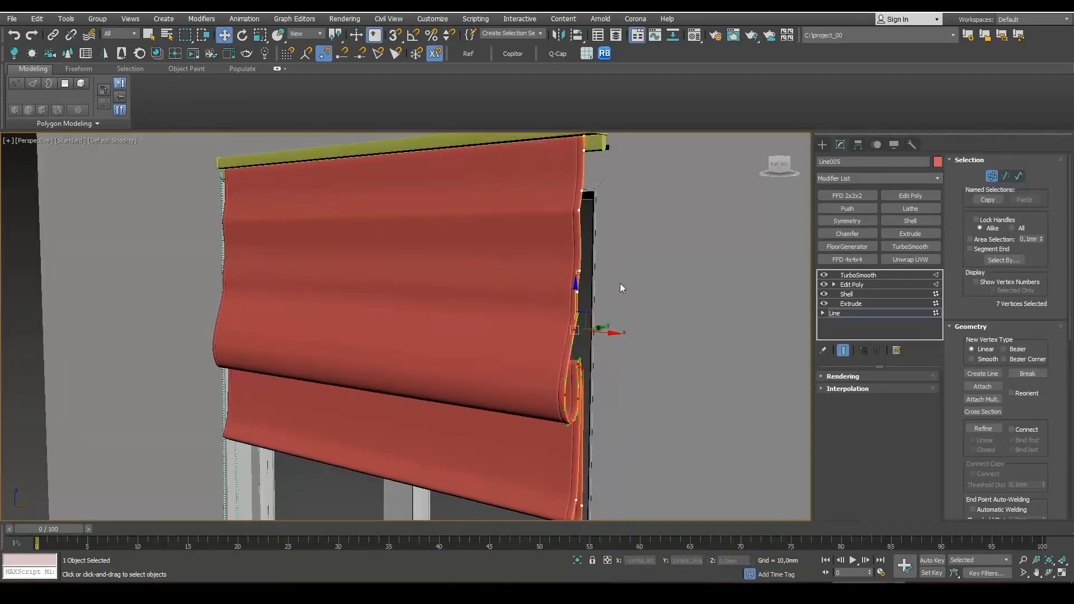
- Try shifting nine vertices of the fabric's fold profile vertically and undo the last move
left_click_drag(546, 248, 592, 282)
mouse_move(580, 241)
left_mouse_down()
mouse_move(586, 223)
mouse_move(589, 244)
left_mouse_up()
scroll(599, 271, "down", 3)
middle_click_drag(599, 271, 635, 346, "alt")
left_click_drag(326, 246, 325, 243)
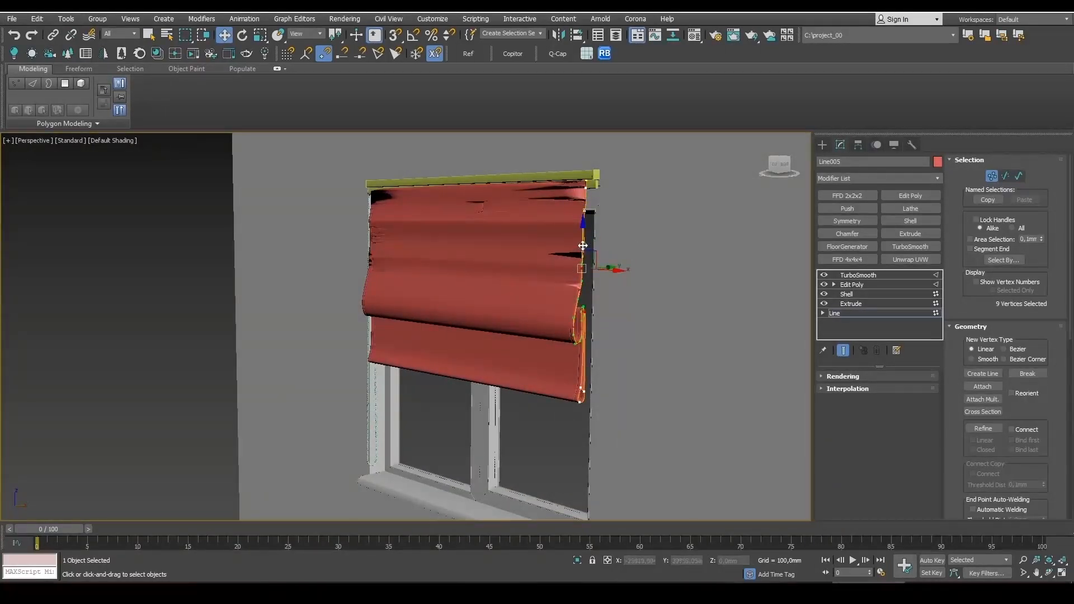
left_click_drag(582, 232, 582, 220)
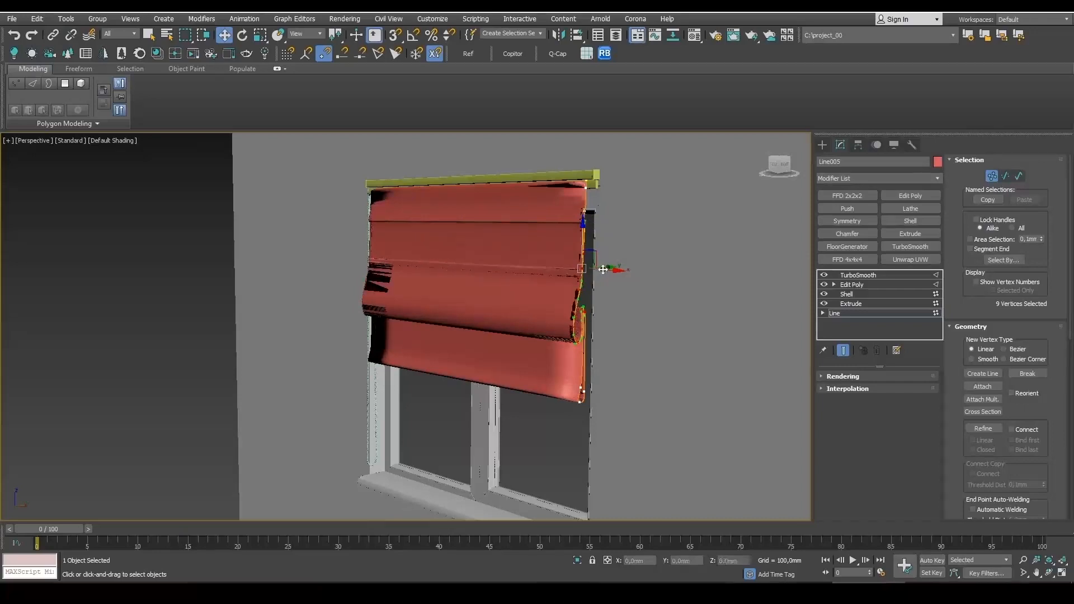
key("ctrl+z")
- Try moving the fold vertices in the YZ plane, and undo the trial moves of the fabric's profile
scroll(593, 294, "up", 5)
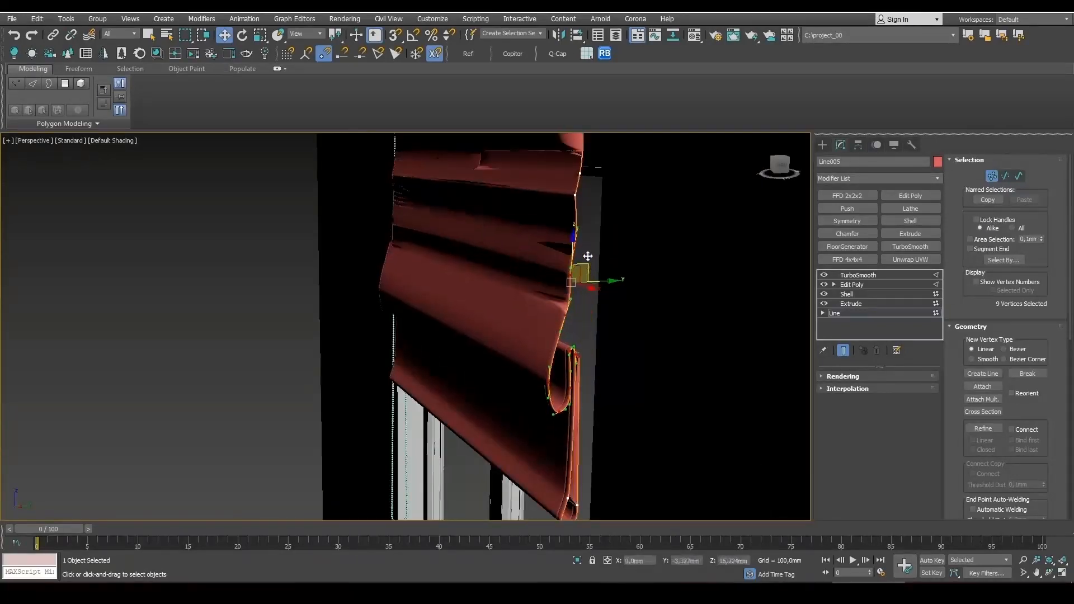
left_click_drag(583, 250, 583, 249)
key("ctrl+z")
key("ctrl+z")
key("ctrl+z")
key("ctrl+z")
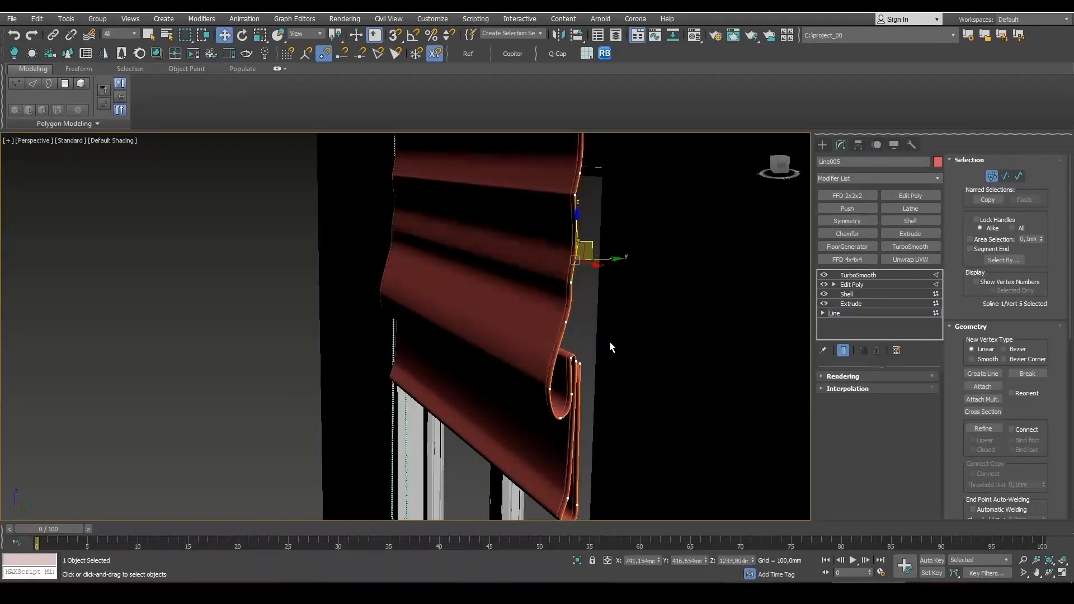
- Select eleven profile vertices above the bottom hem and try shifting them vertically
scroll(559, 364, "down", 5)
middle_click_drag(544, 372, 611, 358, "alt")
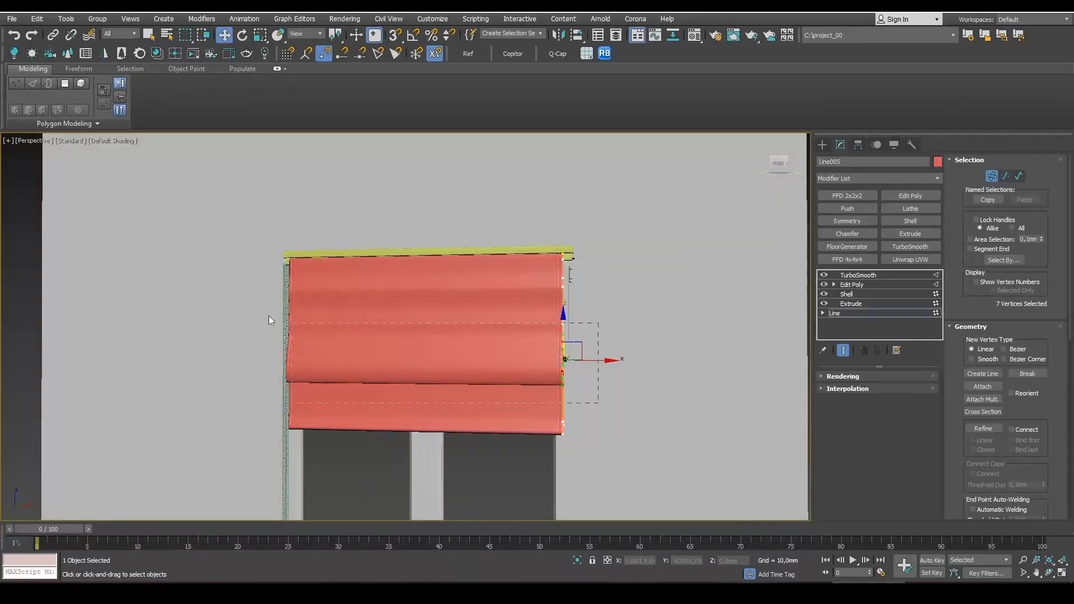
middle_click_drag(517, 329, 645, 427, "alt")
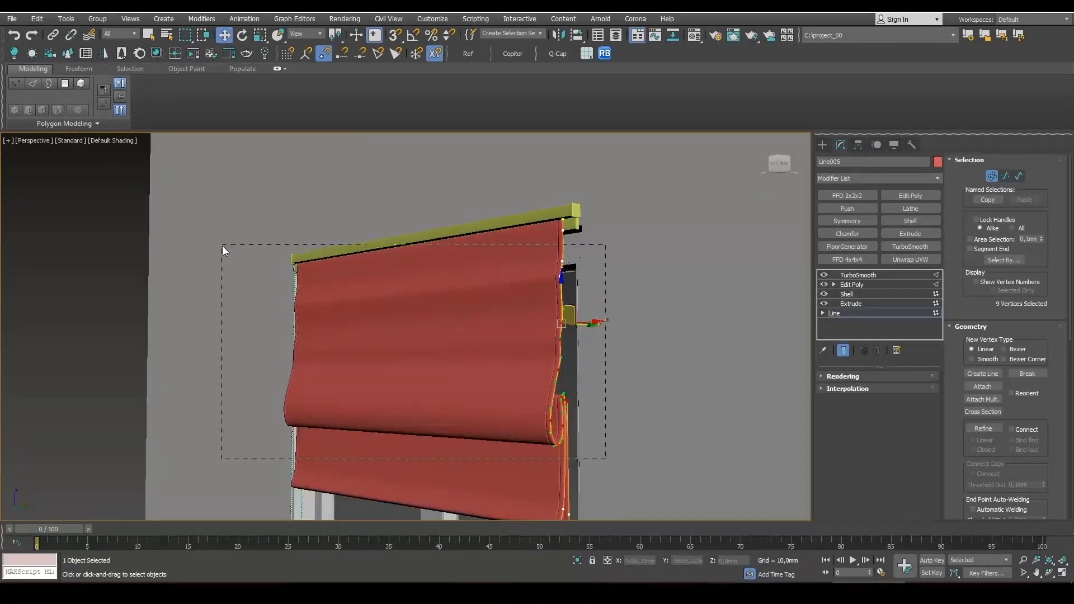
left_click_drag(223, 250, 224, 251)
left_click_drag(558, 242, 558, 242)
- Try lowering the three bottom hem vertices about 493 mm along Z and undo the move
middle_click_drag(573, 341, 611, 297, "alt")
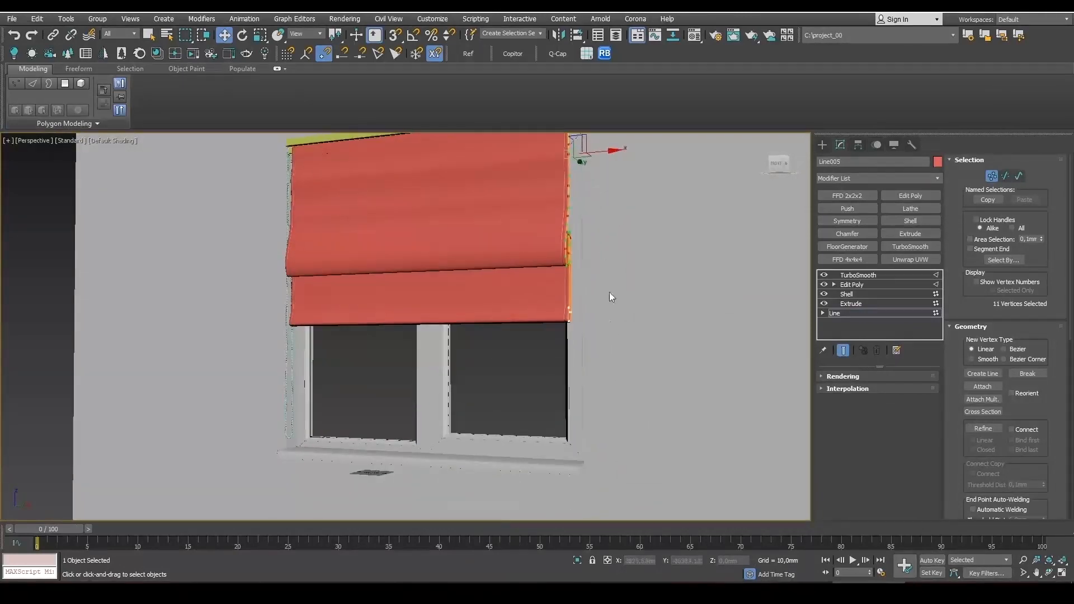
left_click_drag(257, 310, 236, 303)
left_click_drag(568, 288, 578, 403)
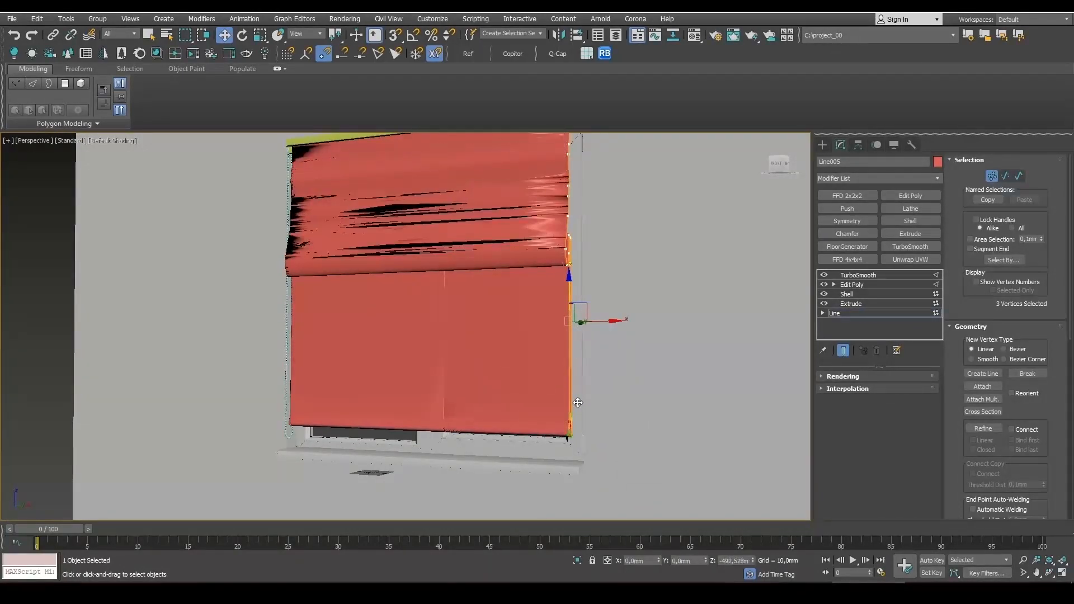
scroll(485, 352, "up", 6)
scroll(615, 391, "down", 8)
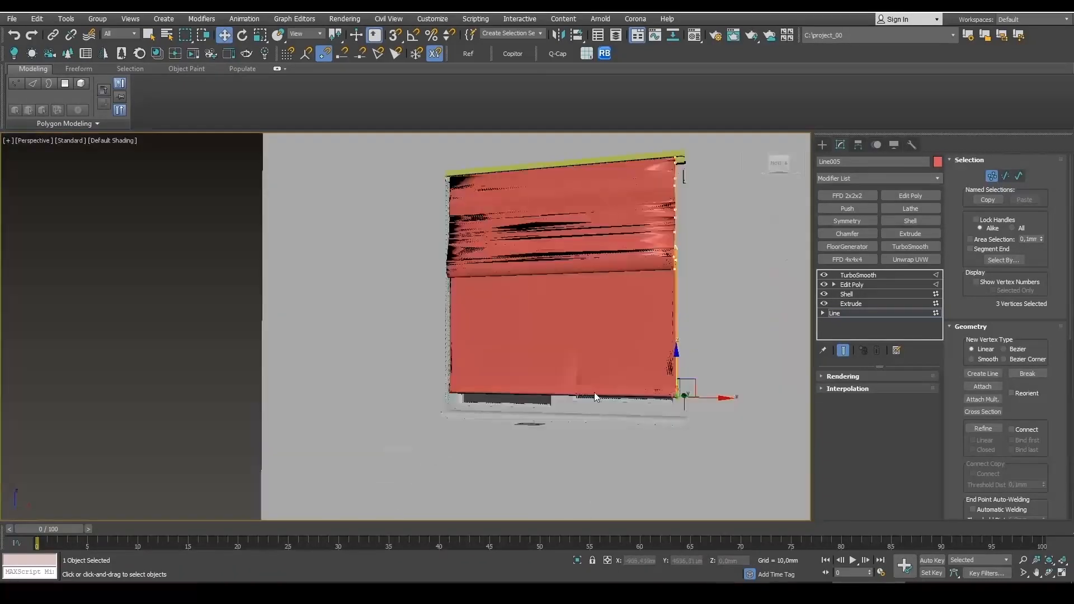
key("ctrl+z")
key("ctrl+z")
scroll(677, 309, "up", 6)
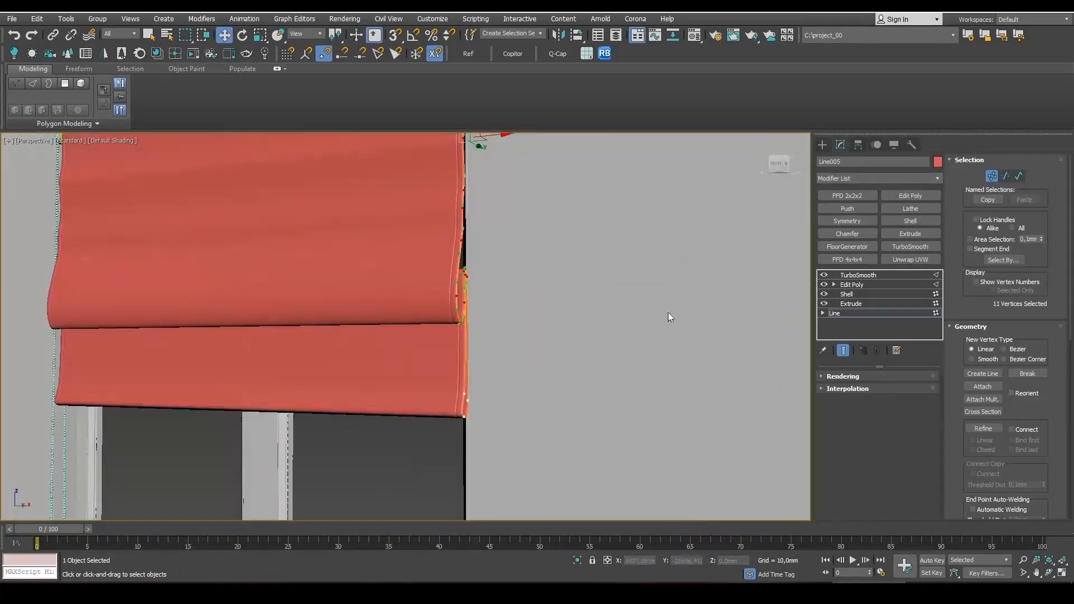
- Try removing the TurboSmooth modifier from the red blind fabric
scroll(840, 291, "down", 3)
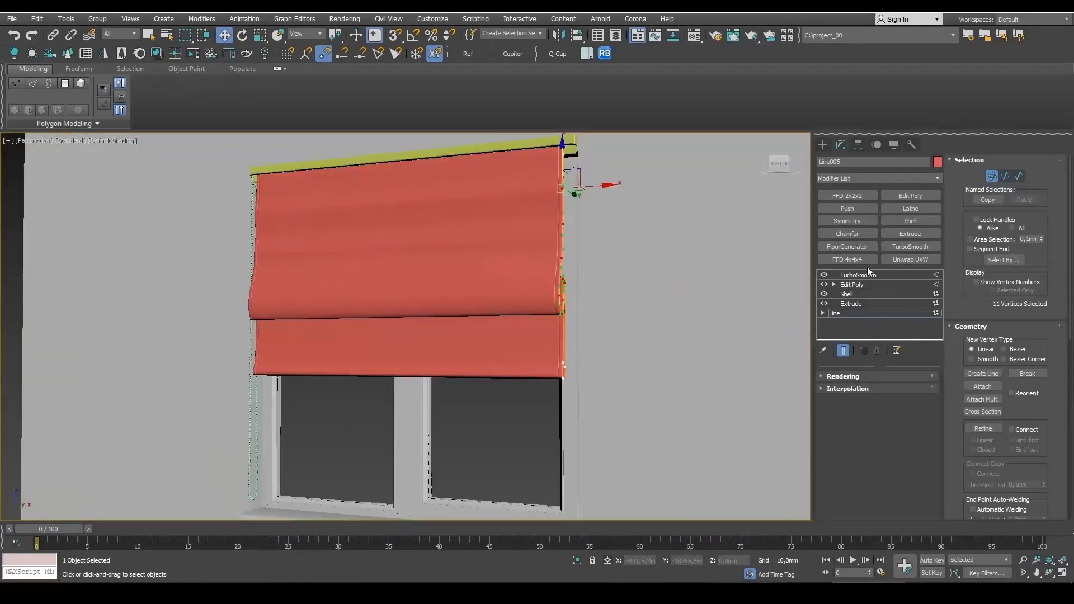
middle_click_drag(578, 305, 573, 304, "alt")
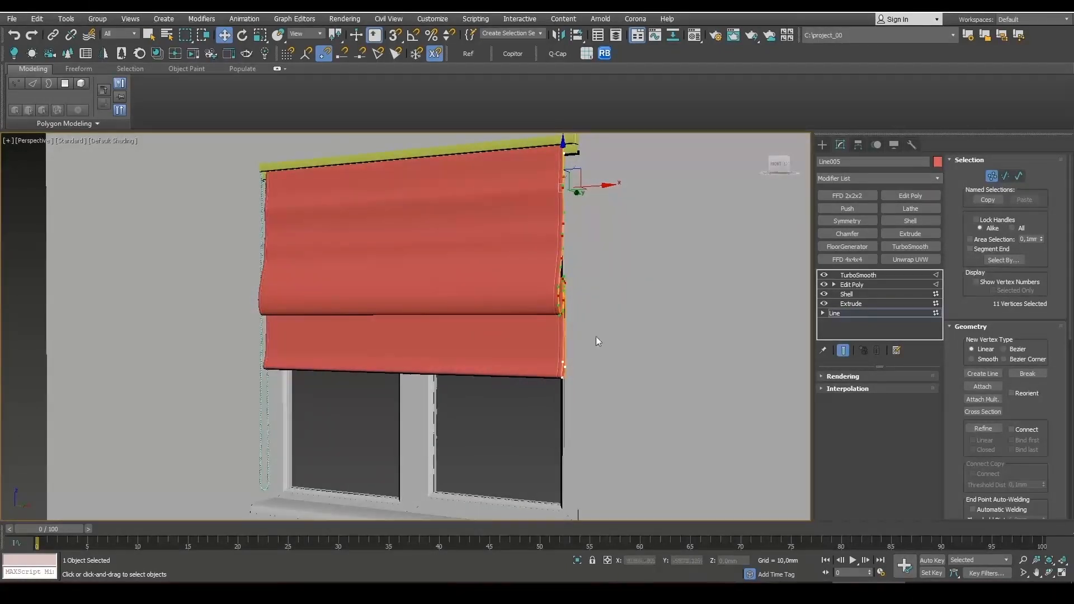
left_click(873, 277)
left_click(877, 351)
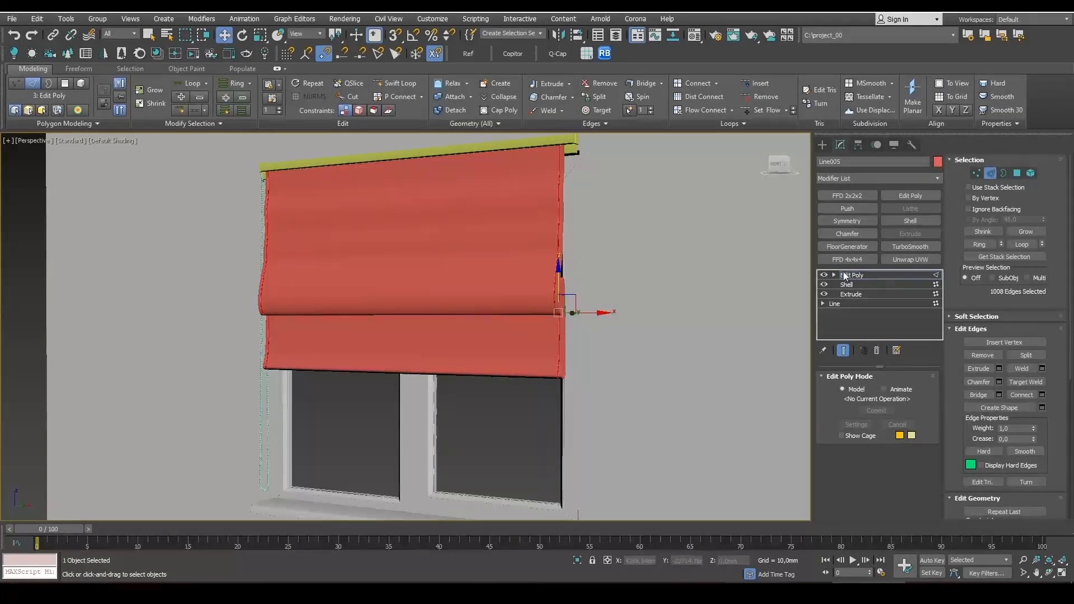
- Try moving the fabric's bottom corner vertices within the Edit Poly modifier, and undo the move
scroll(574, 194, "up", 3)
middle_click_drag(564, 330, 566, 329, "alt")
middle_click_drag(588, 366, 595, 320)
scroll(595, 320, "down", 3)
middle_click_drag(768, 343, 749, 342, "alt")
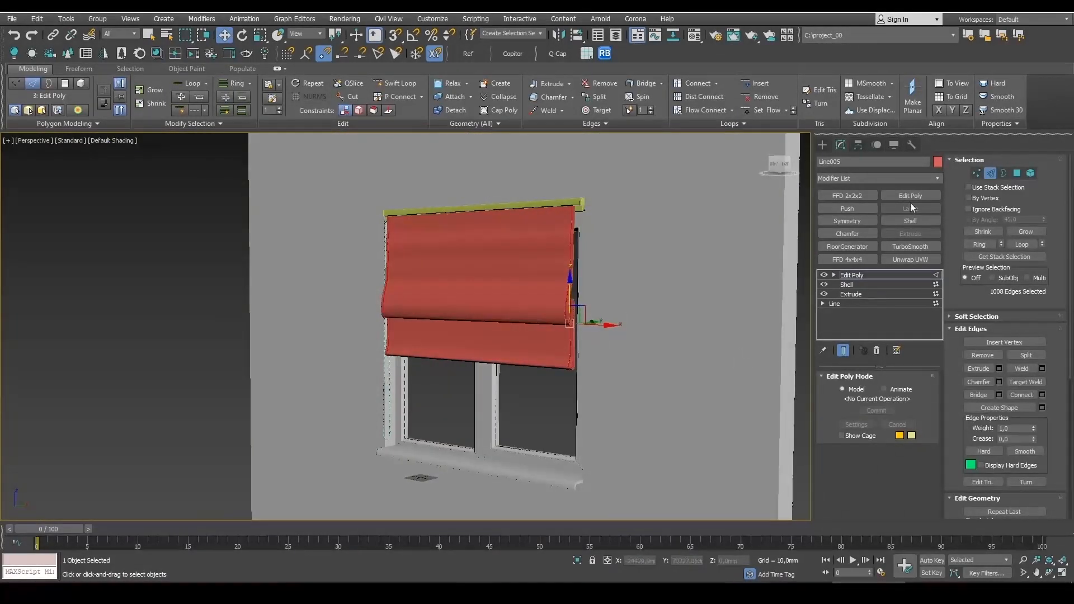
left_click(976, 174)
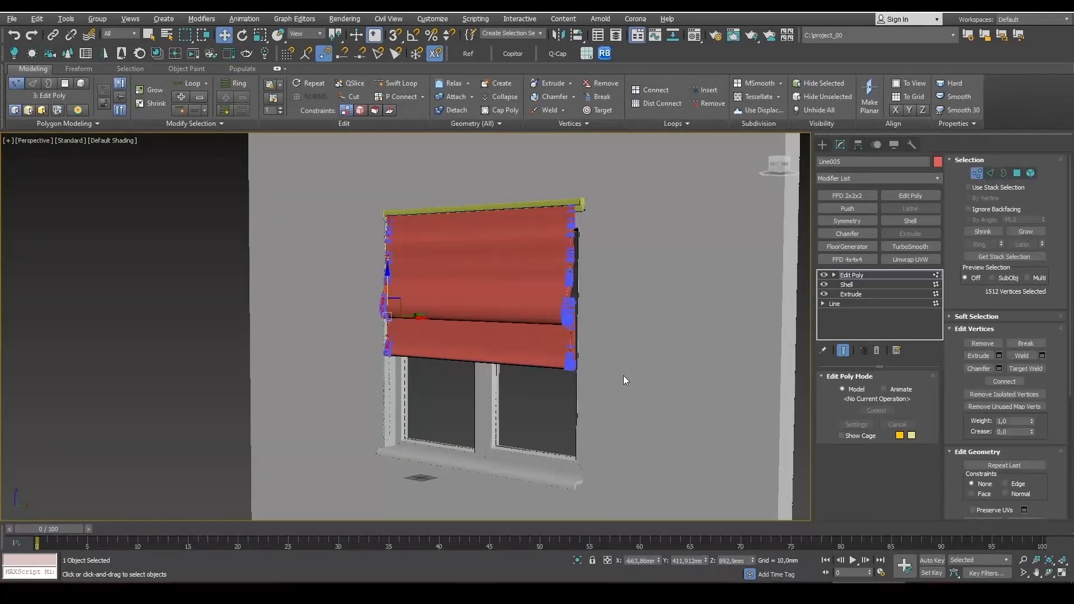
scroll(618, 373, "up", 3)
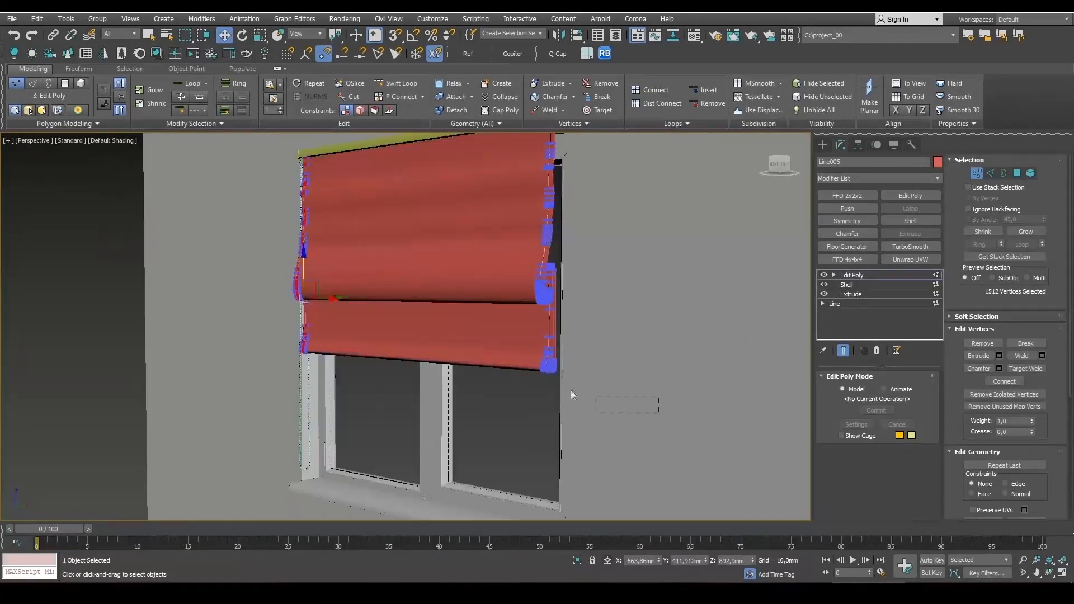
left_click_drag(570, 390, 563, 433)
scroll(548, 343, "up", 2)
key("ctrl+z")
scroll(564, 434, "down", 3)
middle_click_drag(564, 434, 668, 384)
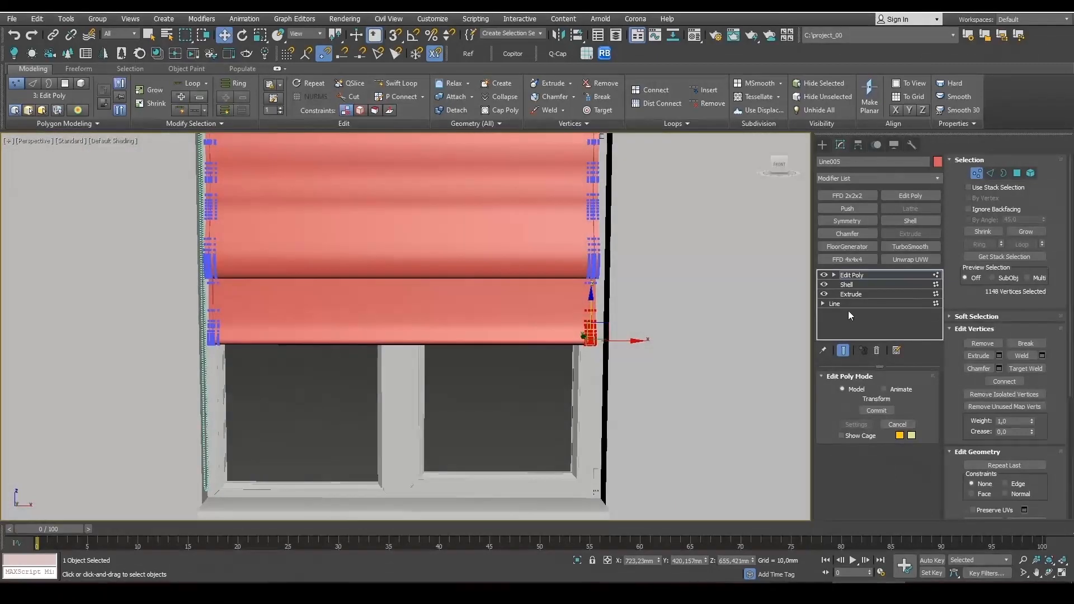
- Try lowering the three bottom hem vertices of the base Line while the Edit Poly modifier remains above it
left_click(850, 304)
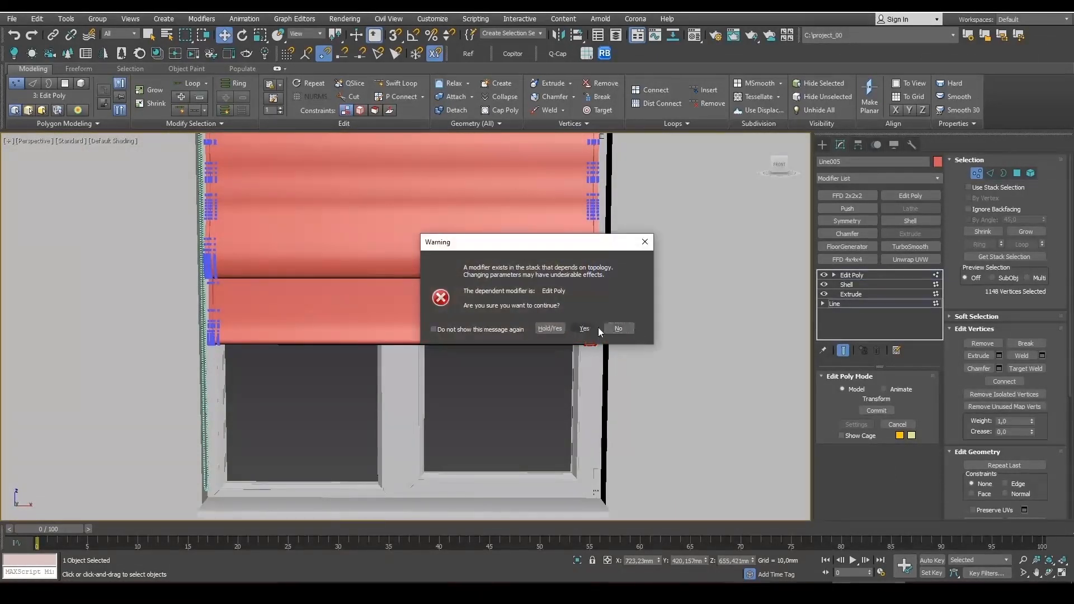
left_click(595, 328)
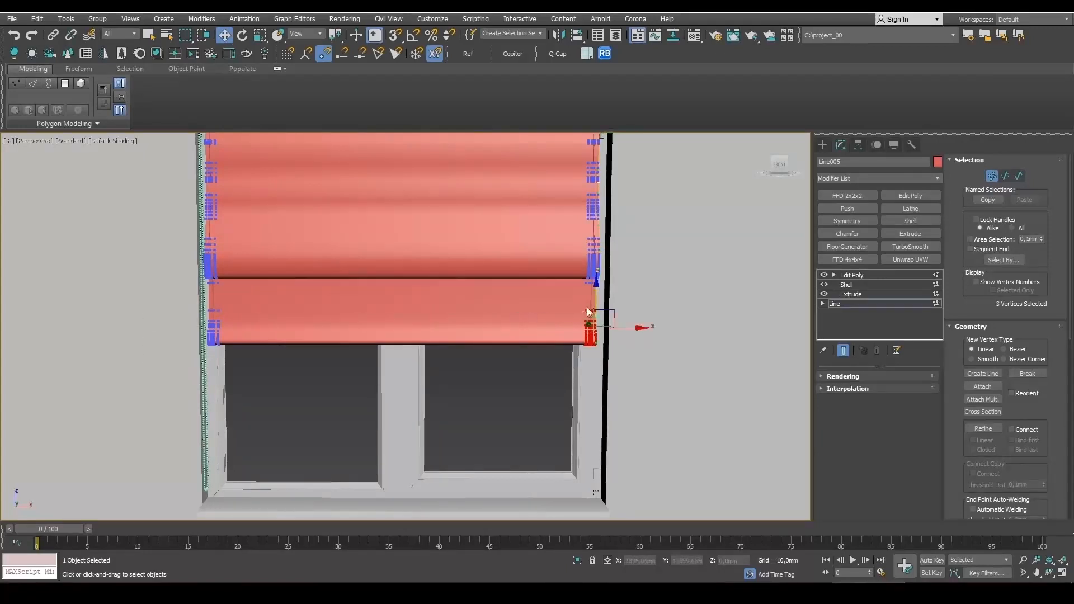
mouse_move(595, 318)
left_mouse_down()
mouse_move(598, 349)
mouse_move(602, 333)
left_mouse_up()
middle_click_drag(606, 341, 592, 370, "alt")
- Try removing the Edit Poly modifier from the fabric, keeping only Shell and Extrude above the Line
left_click(868, 276)
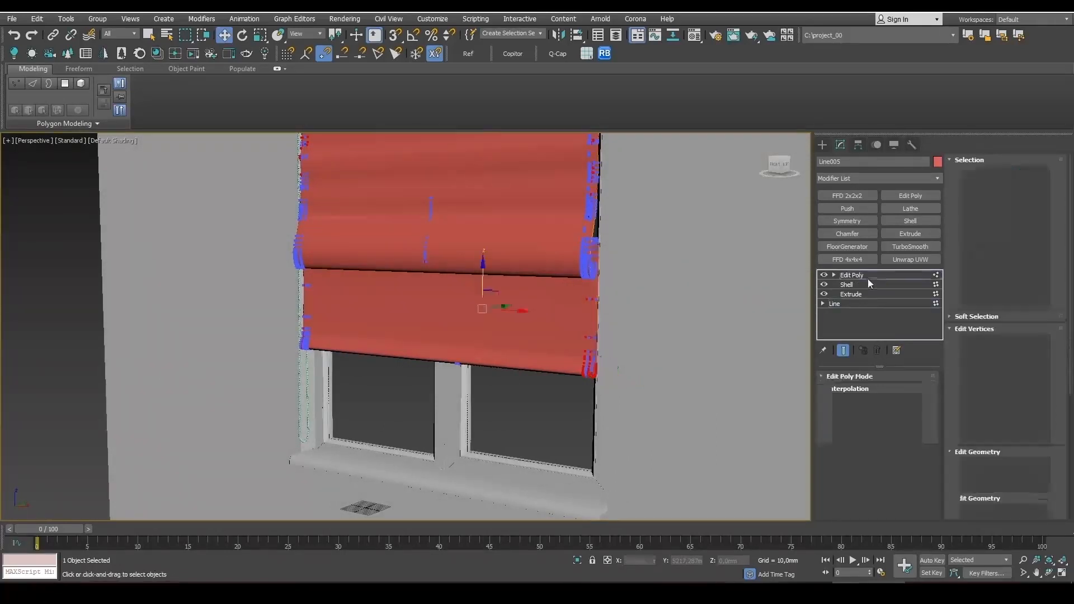
left_click(877, 351)
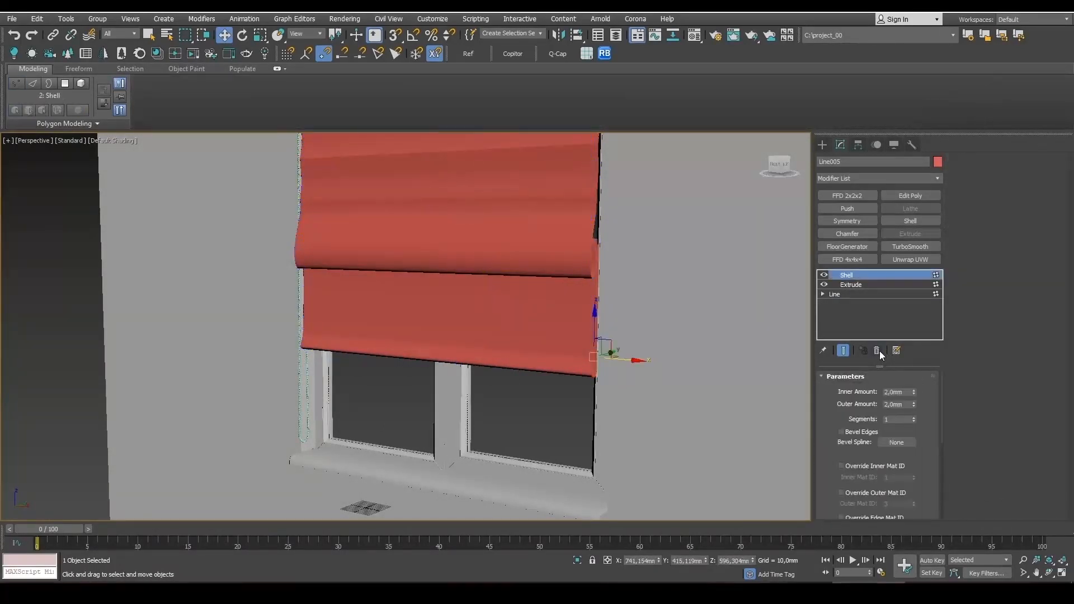
middle_click_drag(724, 342, 638, 347, "alt")
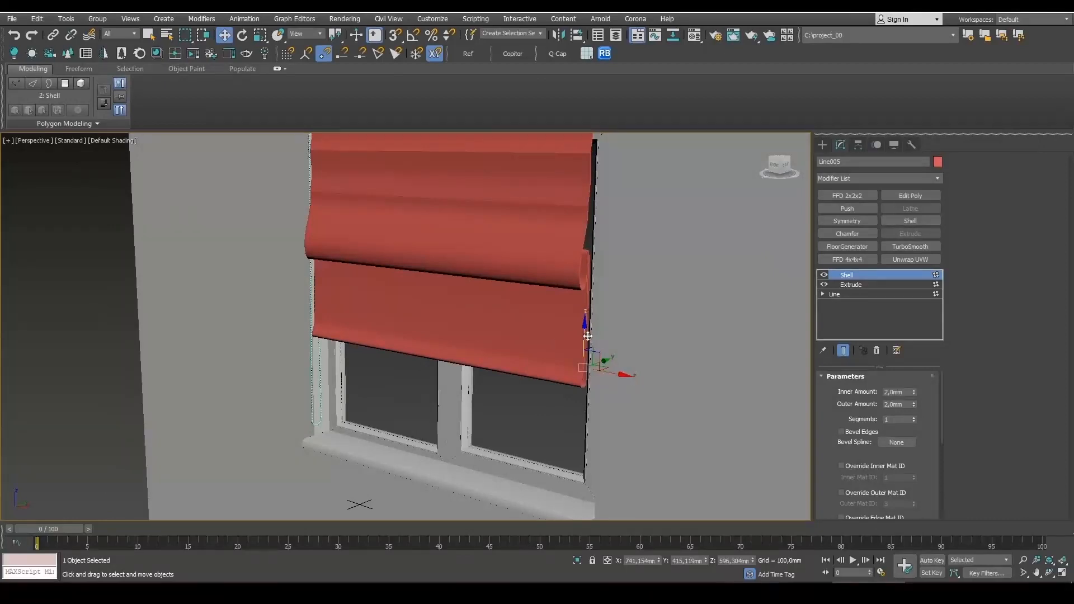
- Try lowering the hem vertices of the fabric's Line and moving seven of its other profile vertices down along Z
left_click(834, 294)
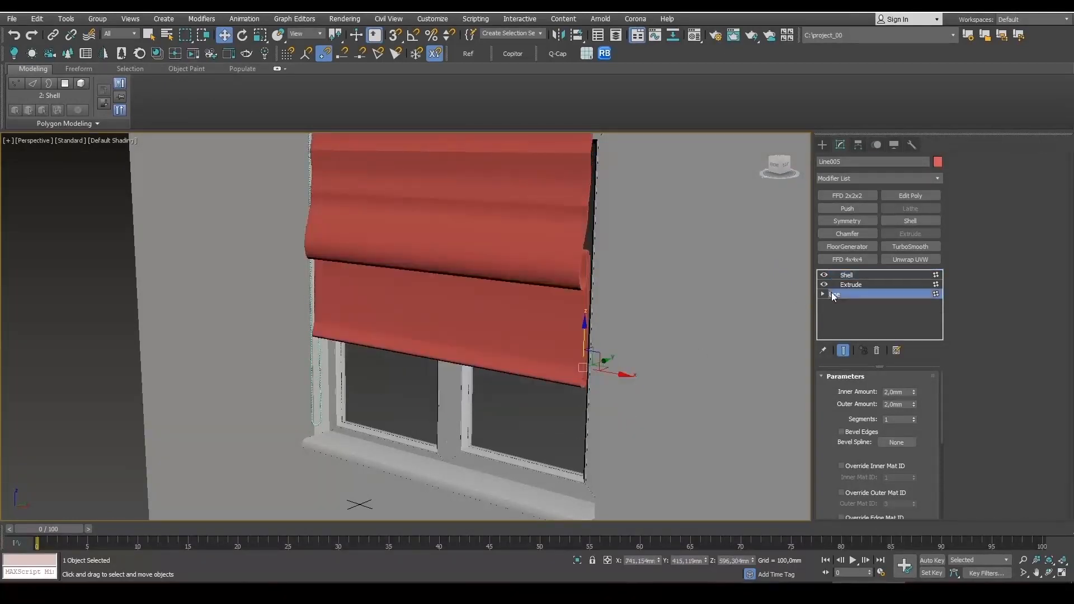
key("1")
left_click_drag(585, 348, 597, 425)
left_click_drag(278, 214, 278, 213)
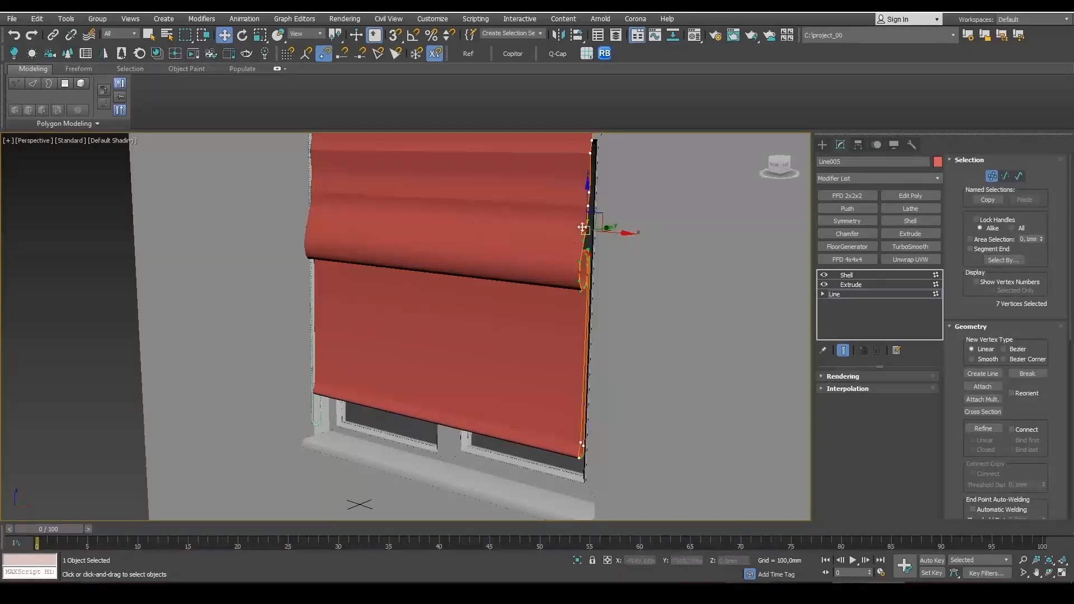
left_click_drag(587, 209, 596, 297)
- Try pulling profile vertex 6 outward and down in the YZ plane to shape a second fold
middle_click_drag(595, 297, 606, 218, "alt")
left_click_drag(512, 204, 511, 203)
scroll(618, 201, "up", 3)
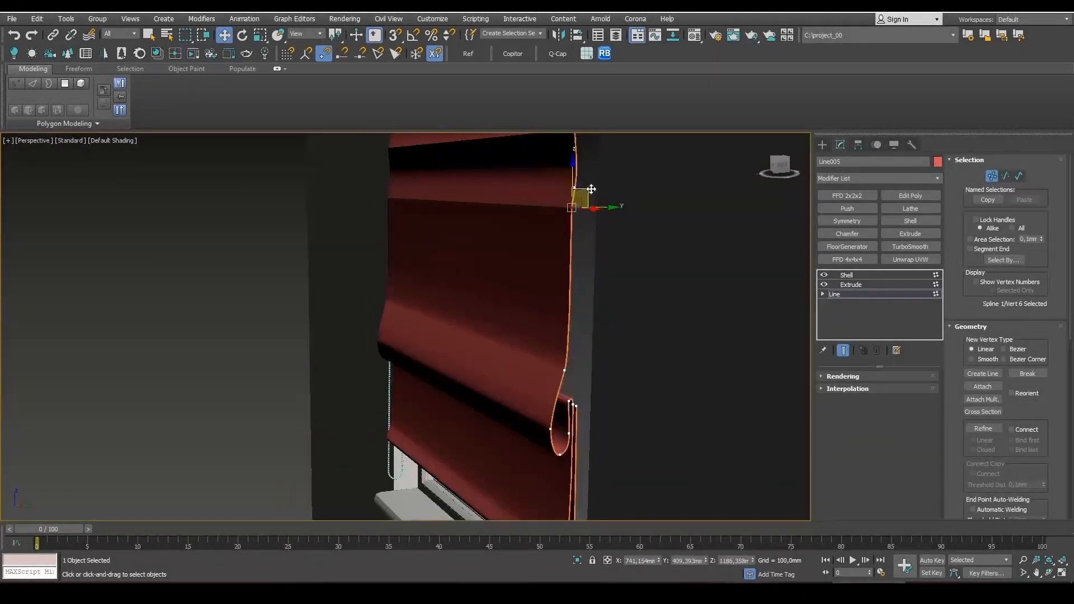
left_click_drag(589, 190, 573, 229)
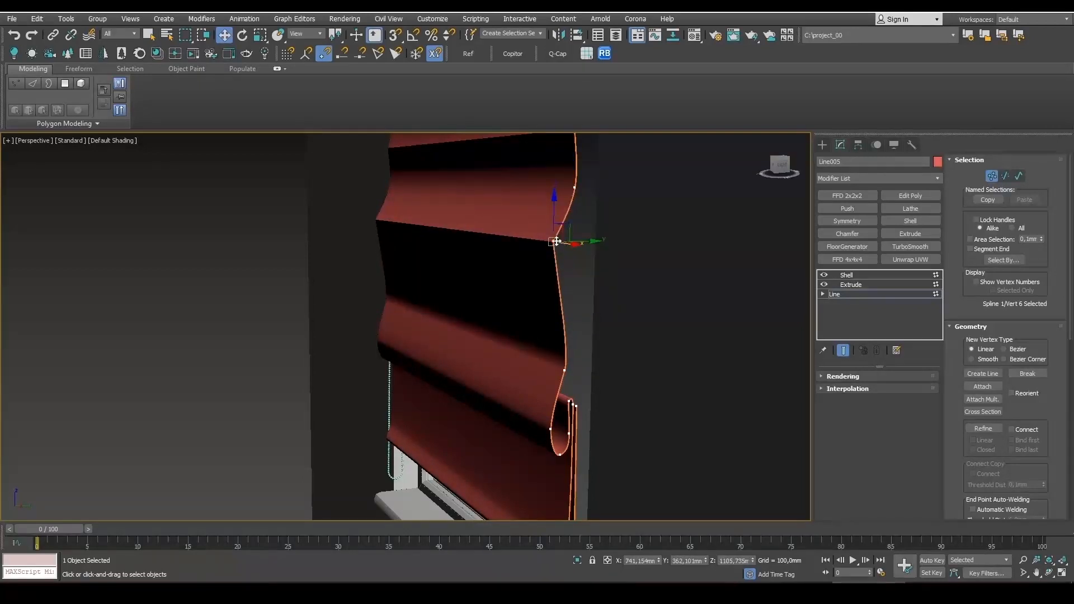
- Try converting profile vertex 6 to Bezier and scaling its handles in the YZ plane to round the fold
right_click(553, 239)
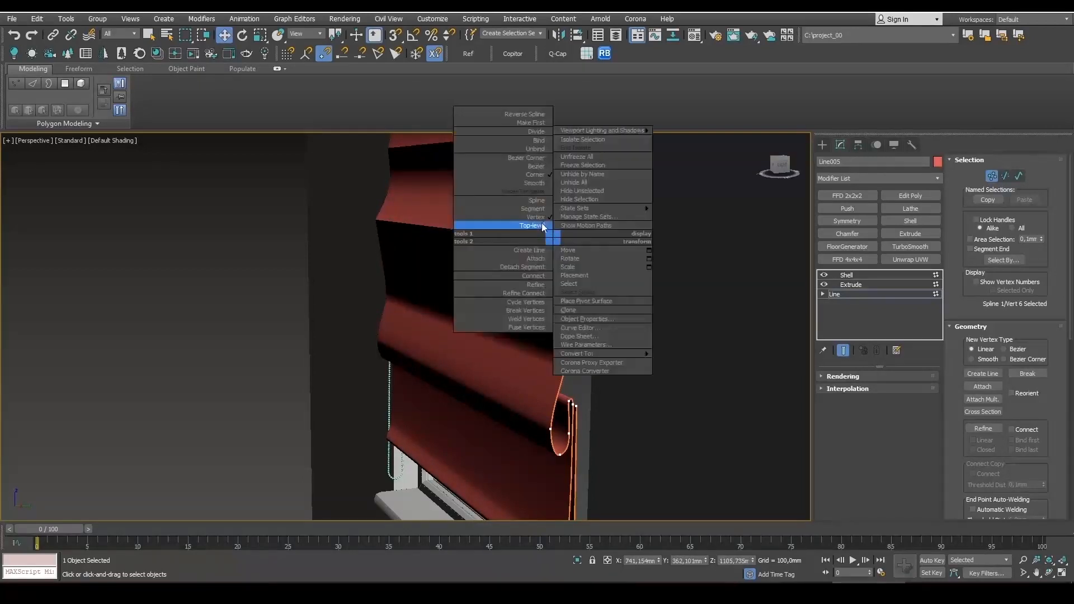
left_click(536, 166)
key("e")
key("r")
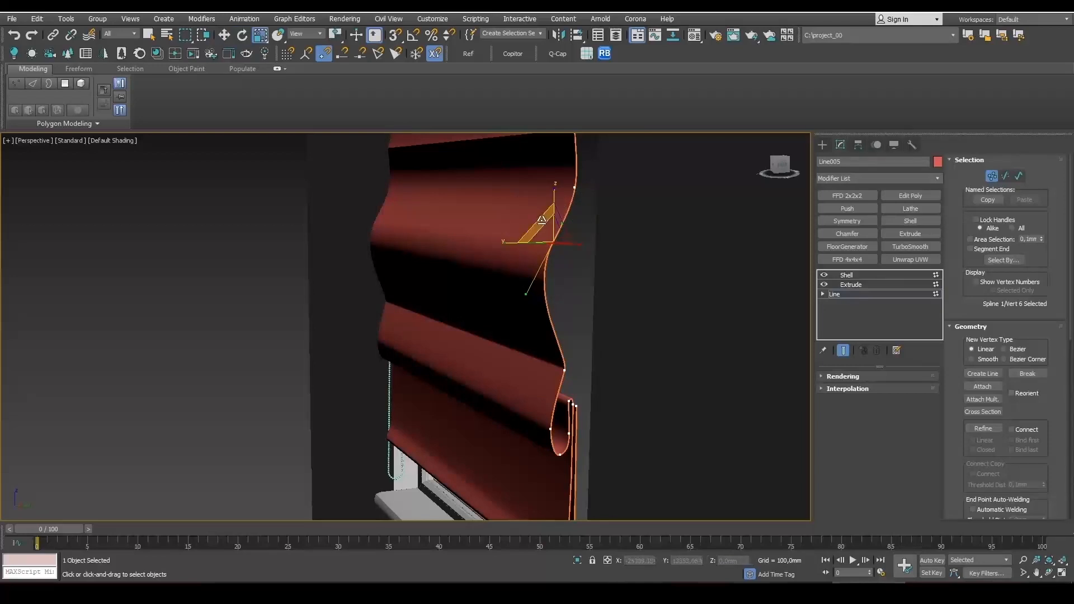
mouse_move(543, 222)
left_mouse_down()
mouse_move(534, 245)
mouse_move(509, 243)
mouse_move(502, 341)
mouse_move(540, 409)
mouse_move(599, 444)
mouse_move(509, 347)
mouse_move(523, 242)
mouse_move(548, 236)
left_mouse_up()
key("e")
key("r")
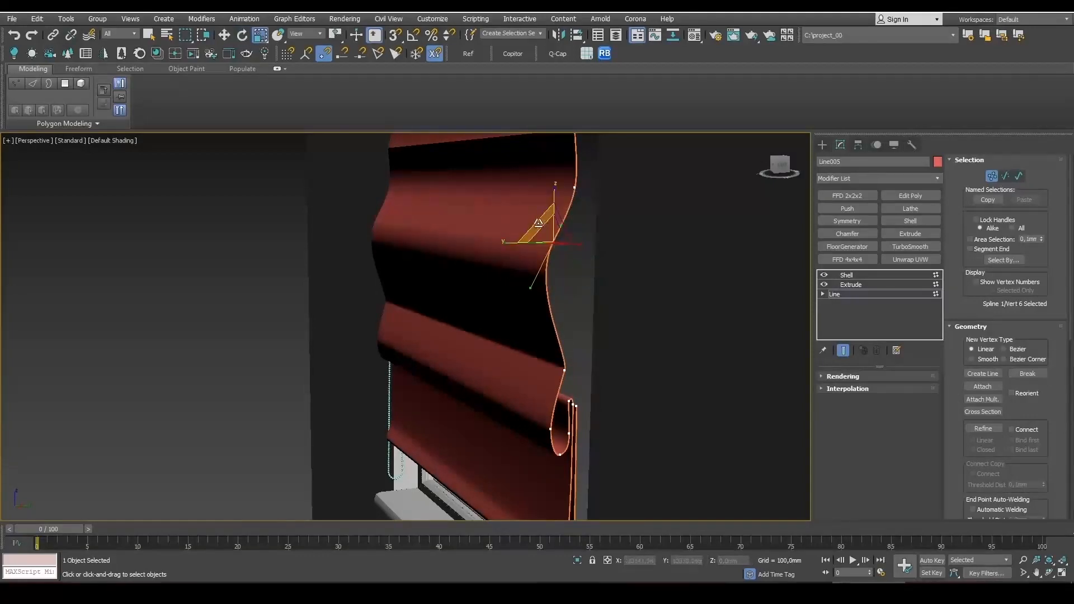
- Switch to the full-size Left view and try lowering the Bezier vertex close to the bottom fold
key("alt+w")
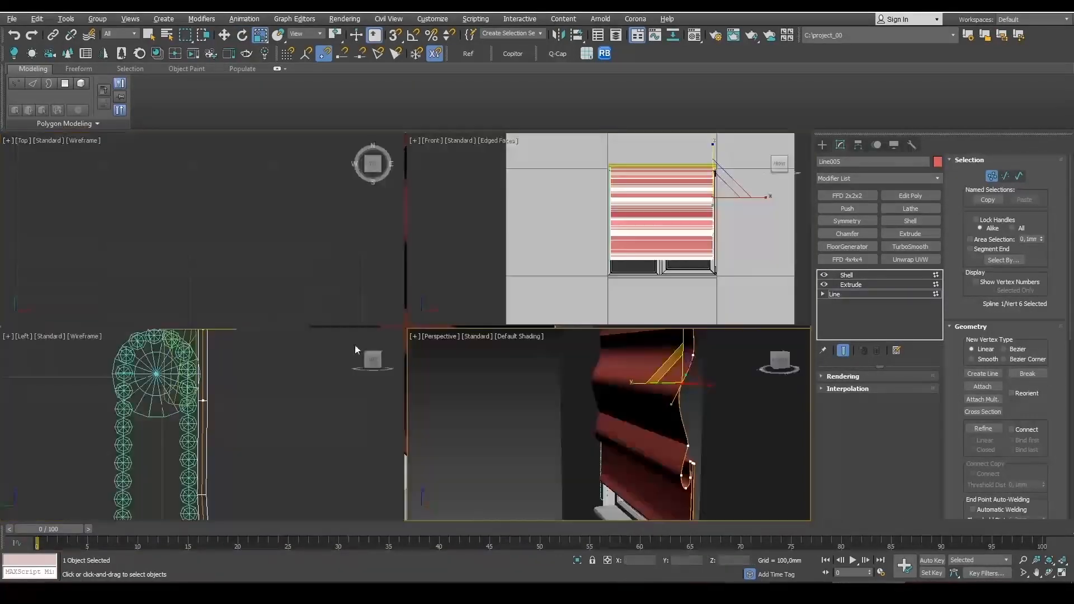
right_click(313, 368)
key("alt+w")
middle_click_drag(412, 358, 446, 201)
scroll(456, 246, "down", 6)
middle_click_drag(495, 359, 511, 167)
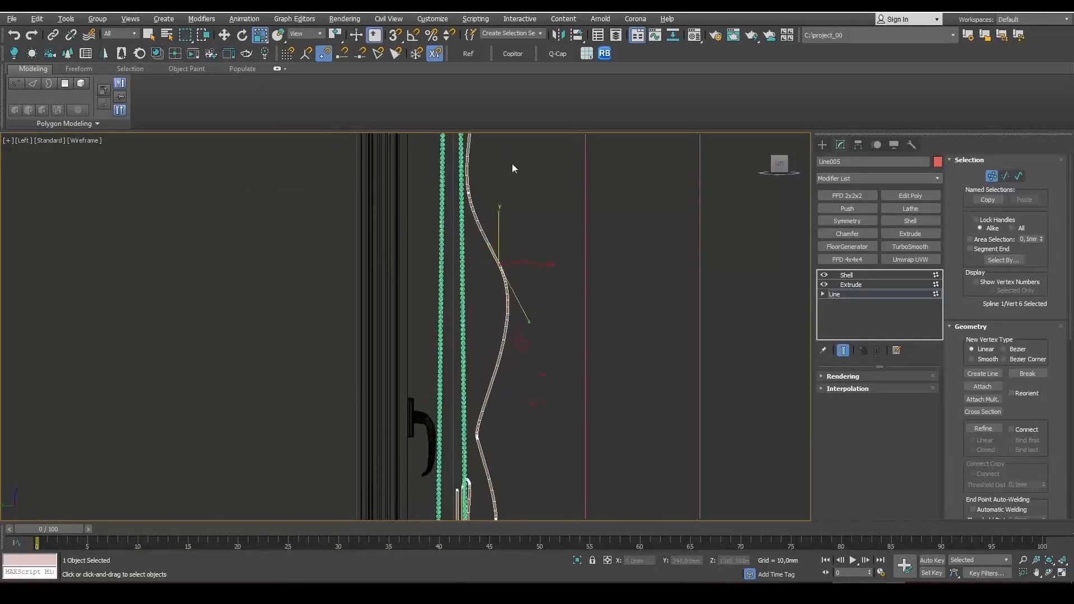
scroll(513, 311, "down", 4)
key("w")
scroll(525, 275, "up", 2)
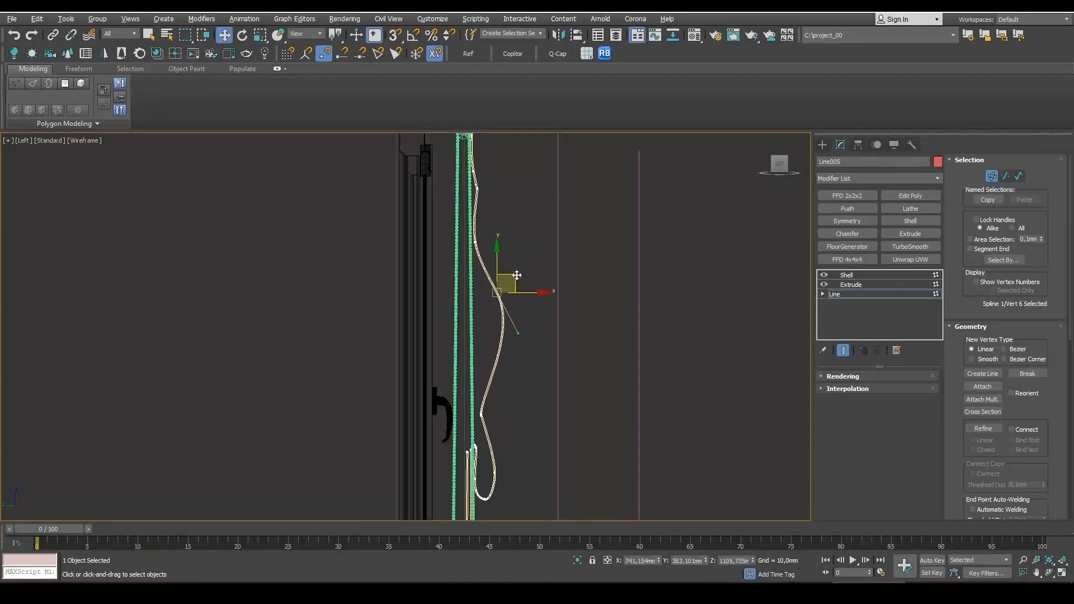
left_click_drag(516, 276, 513, 381)
- Try moving profile vertex 5 down and outward above the new fold, and select vertex 4 above it
left_click_drag(484, 256, 463, 238)
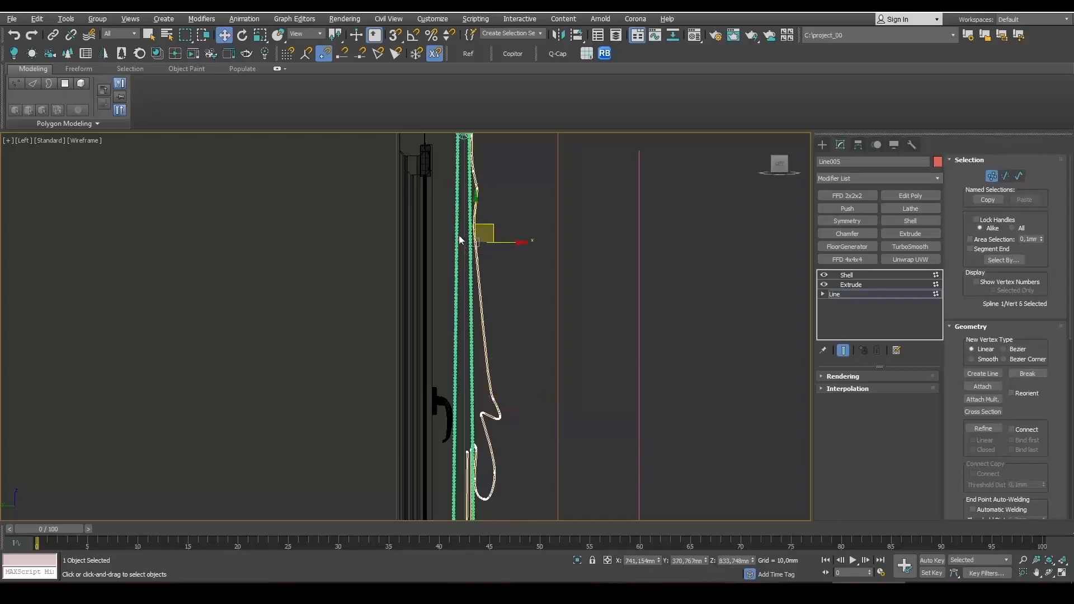
left_click_drag(497, 282, 520, 331)
left_click_drag(463, 185, 498, 240)
key("ctrl+z")
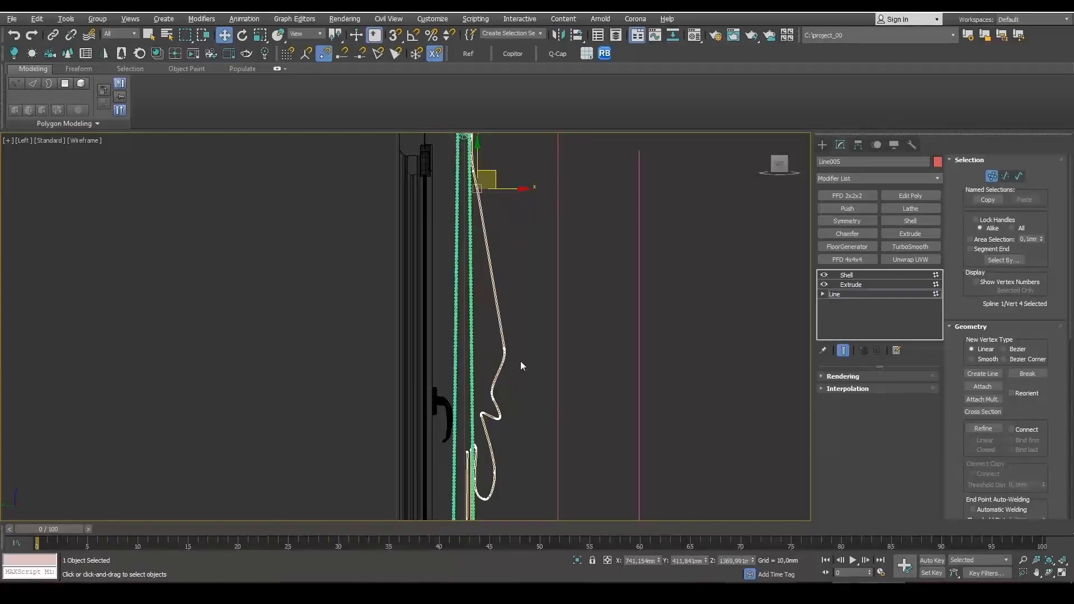
left_click_drag(520, 362, 500, 232)
- Undo the trial fold moves, the handle scaling and the Bezier conversion on the fabric's profile
key("ctrl+z")
key("ctrl+z")
key("ctrl+z")
key("ctrl+z")
key("ctrl+z")
key("ctrl+z")
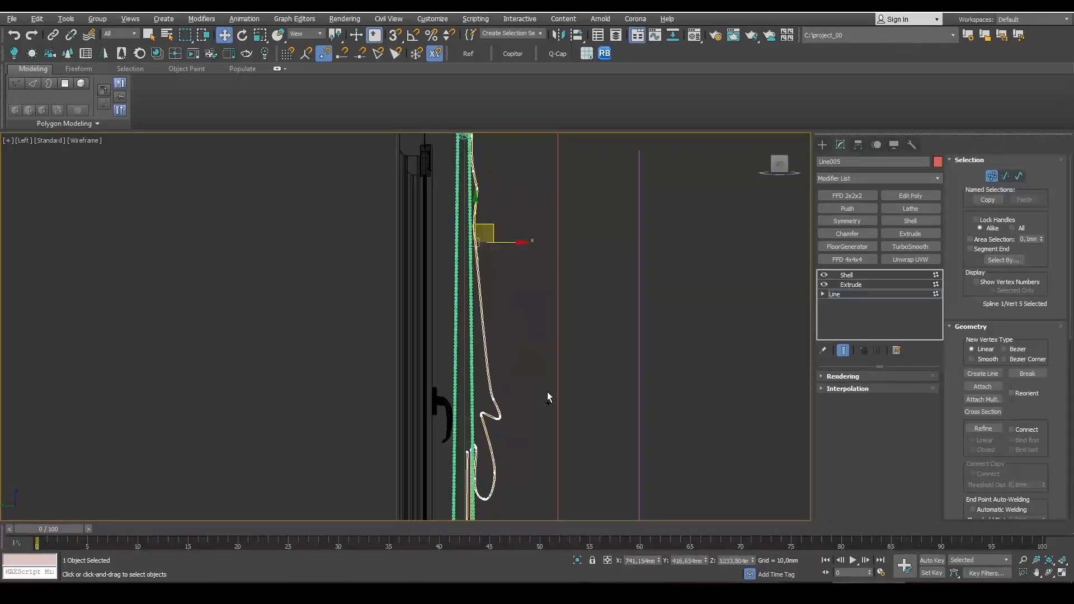
key("ctrl+z")
key("ctrl+z")
key("ctrl+z")
key("ctrl+z")
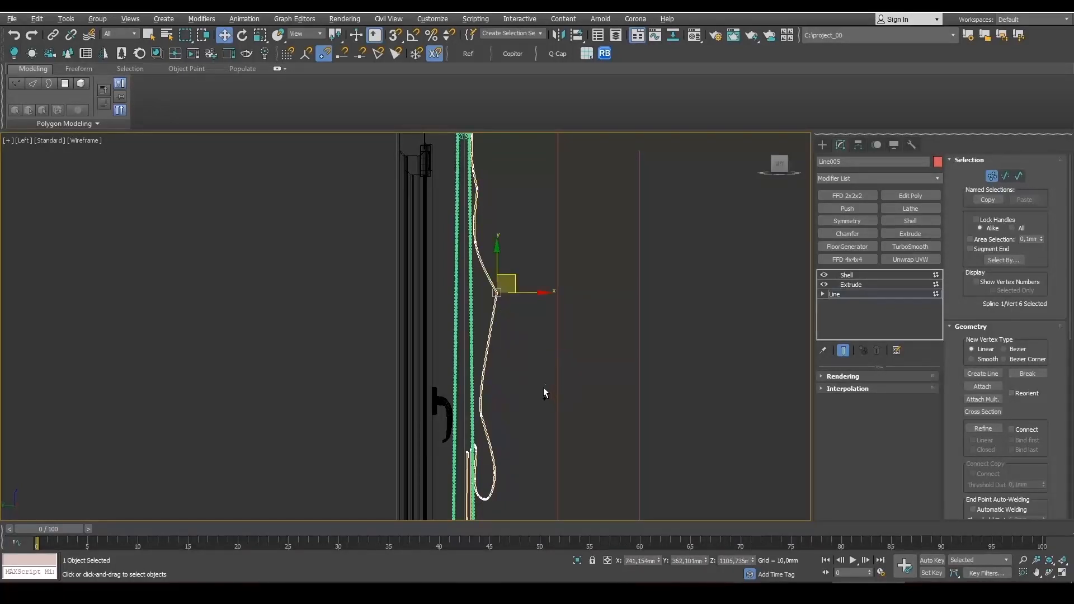
key("ctrl+z")
- Return to the full-size Perspective view and leave vertex editing with the whole blind and reference images in frame
key("alt+w")
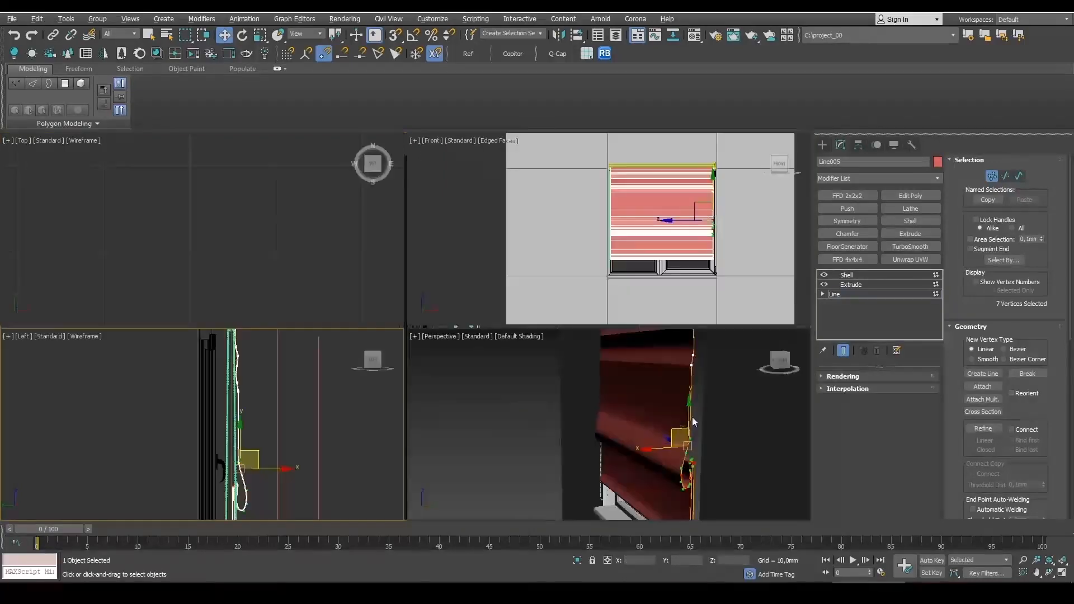
middle_click(693, 417)
key("alt+w")
scroll(559, 407, "down", 6)
middle_click_drag(532, 398, 620, 307, "alt")
key("1")
scroll(641, 405, "down", 3)
middle_click_drag(743, 416, 592, 373)
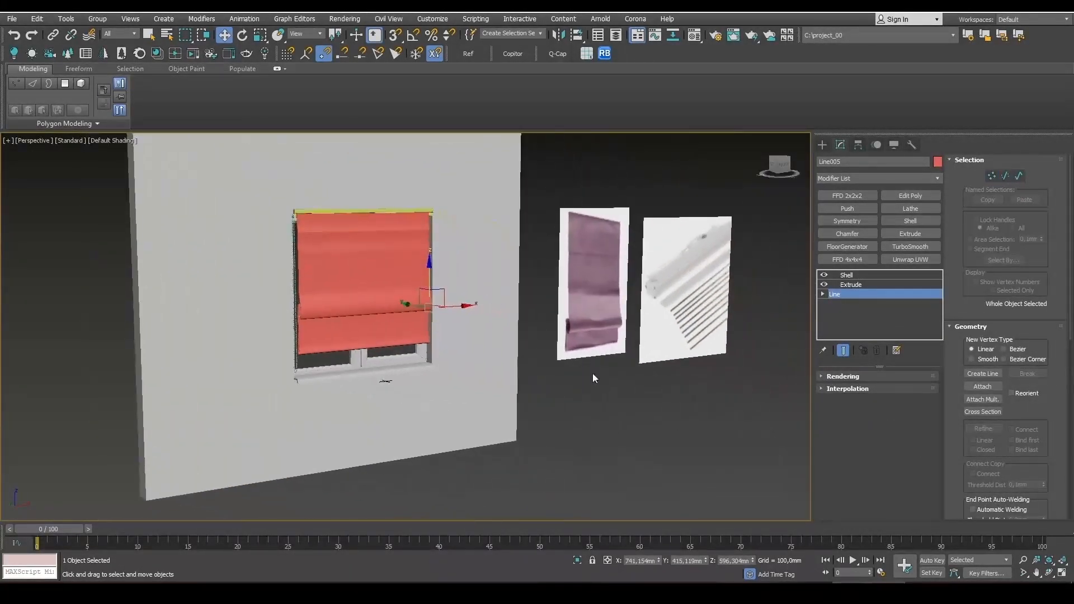
- Select the blind's fabric, chain wheel and headrail together
middle_click_drag(438, 343, 453, 353, "alt")
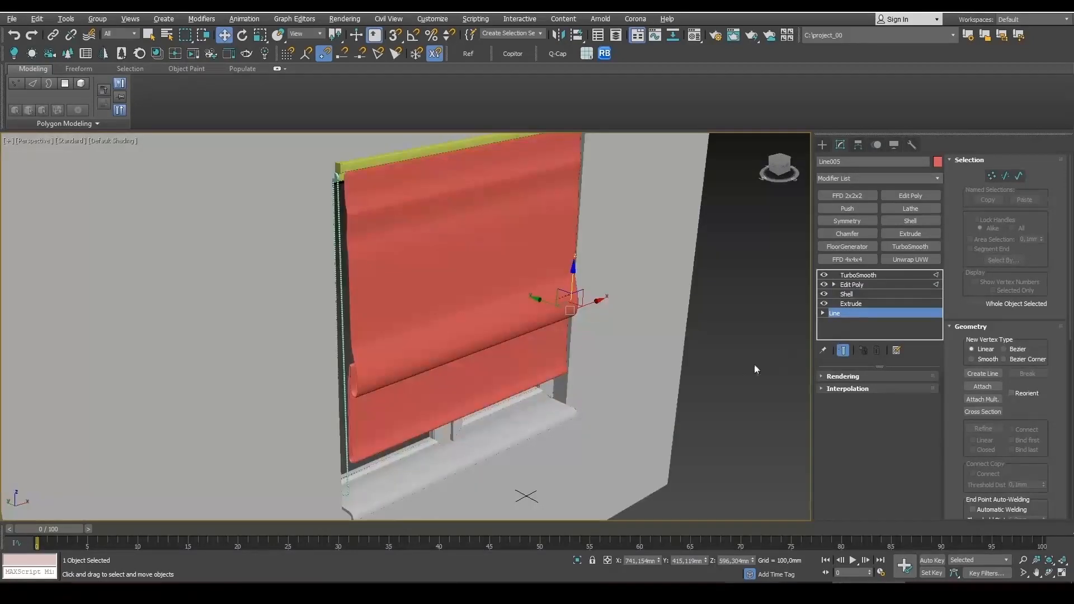
middle_click_drag(726, 367, 760, 374)
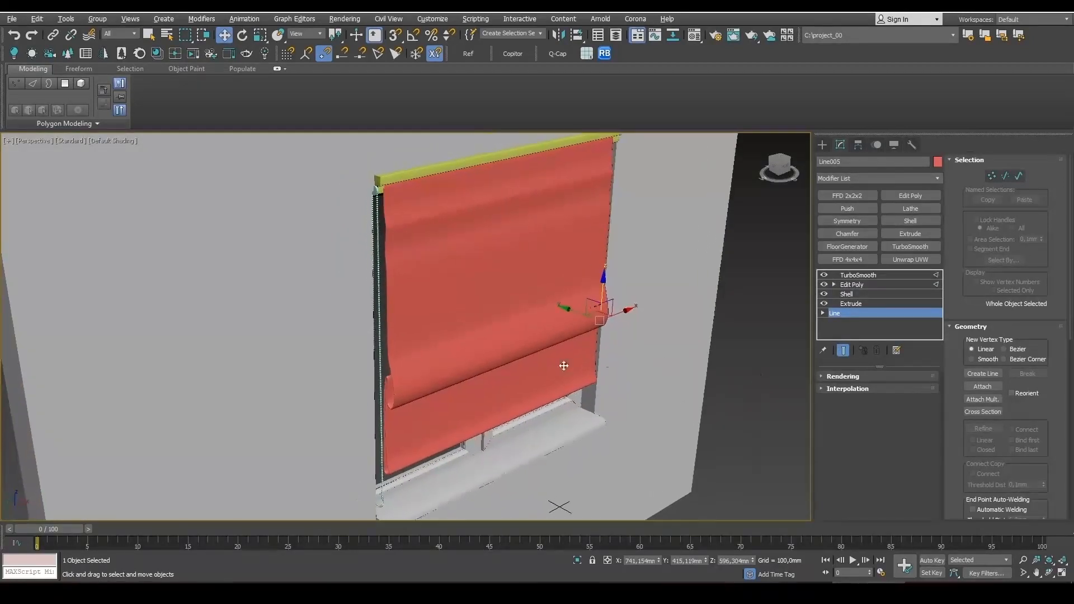
middle_click_drag(564, 364, 576, 351, "alt")
middle_click_drag(509, 233, 542, 251)
scroll(509, 212, "up", 3)
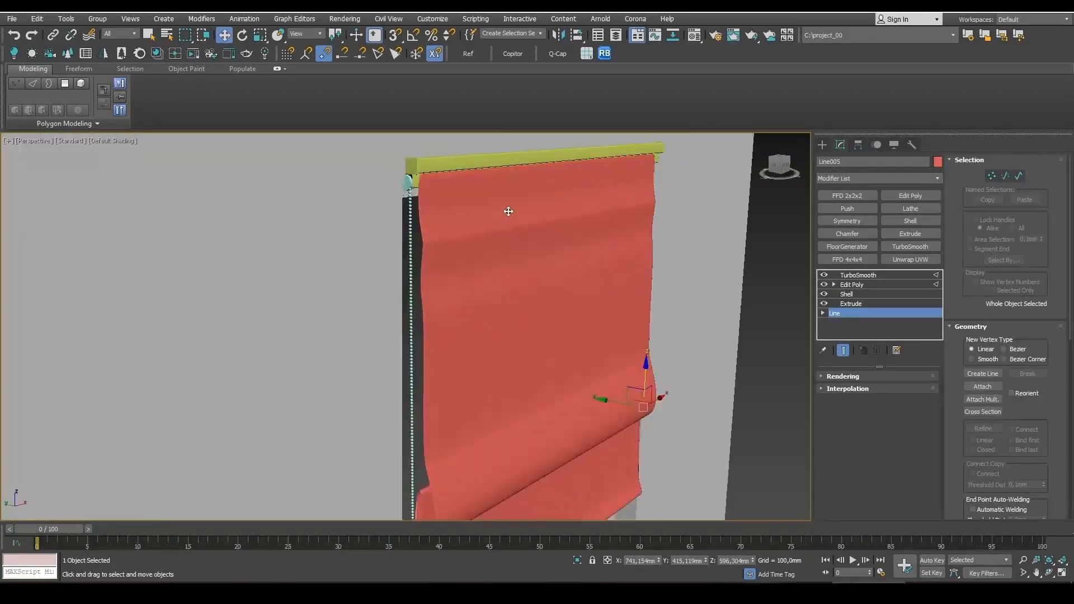
left_click(443, 193)
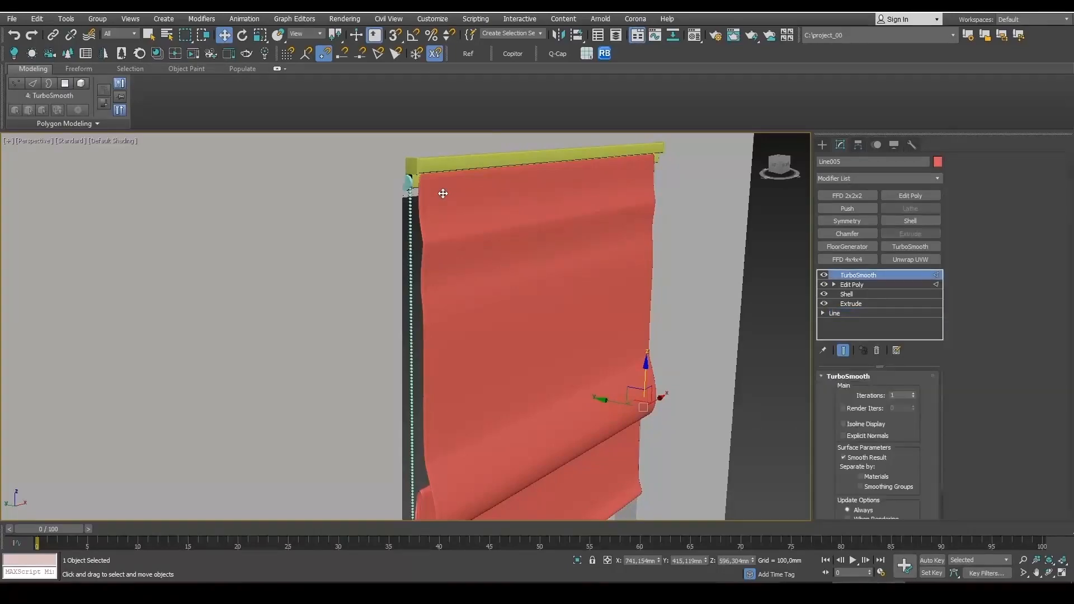
left_click(410, 183, "ctrl")
left_click(432, 168, "ctrl")
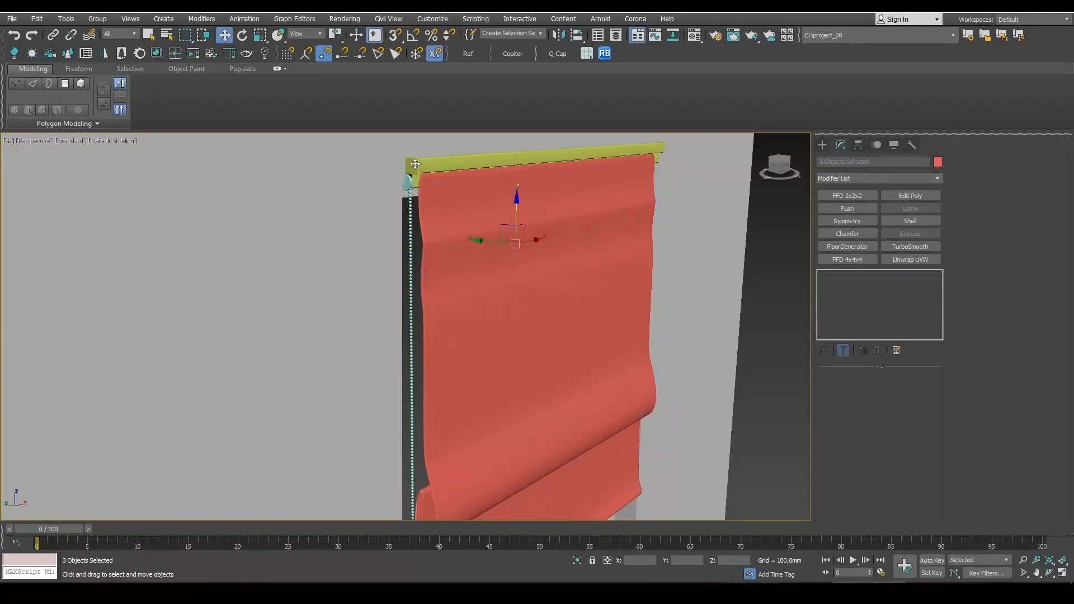
- Show edged faces in the Perspective view and give the three selected blind parts a light grey object color
key("F4")
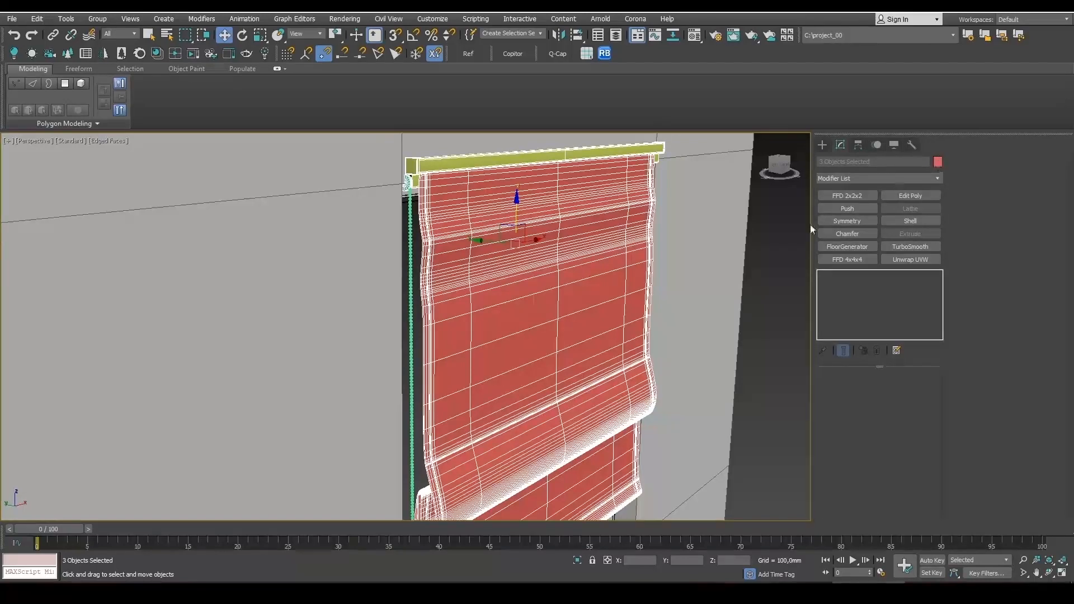
left_click(937, 162)
left_click(595, 358)
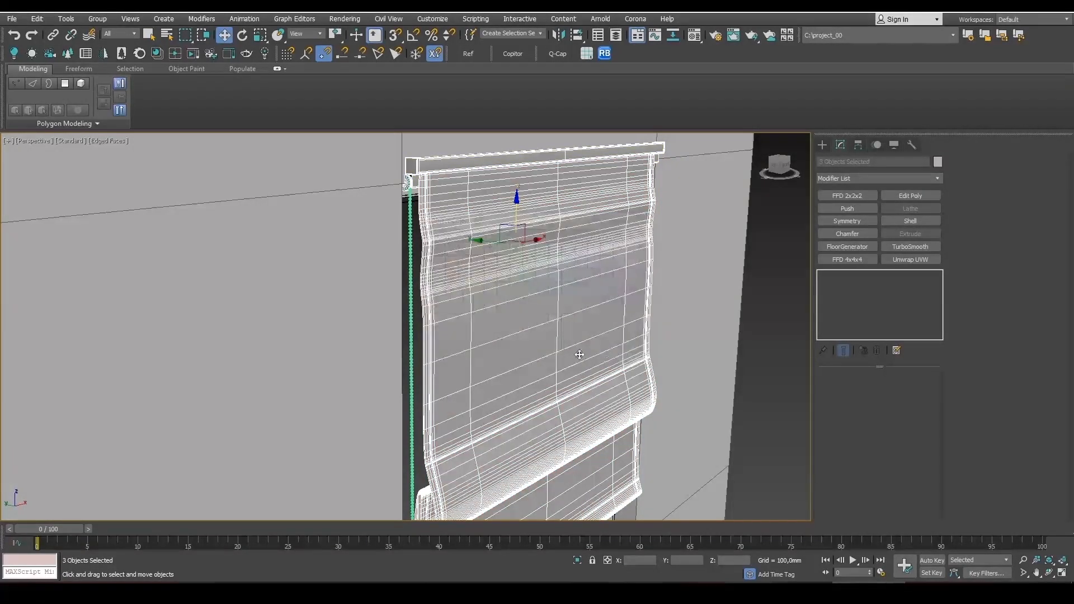
- Add the bead chain to the selected blind parts and shift the whole blind along Y, closer to the window frame
left_click(412, 282, "ctrl")
scroll(503, 358, "down", 4)
middle_click_drag(540, 347, 624, 271)
left_click_drag(474, 332, 464, 331)
middle_click_drag(607, 392, 542, 364, "alt")
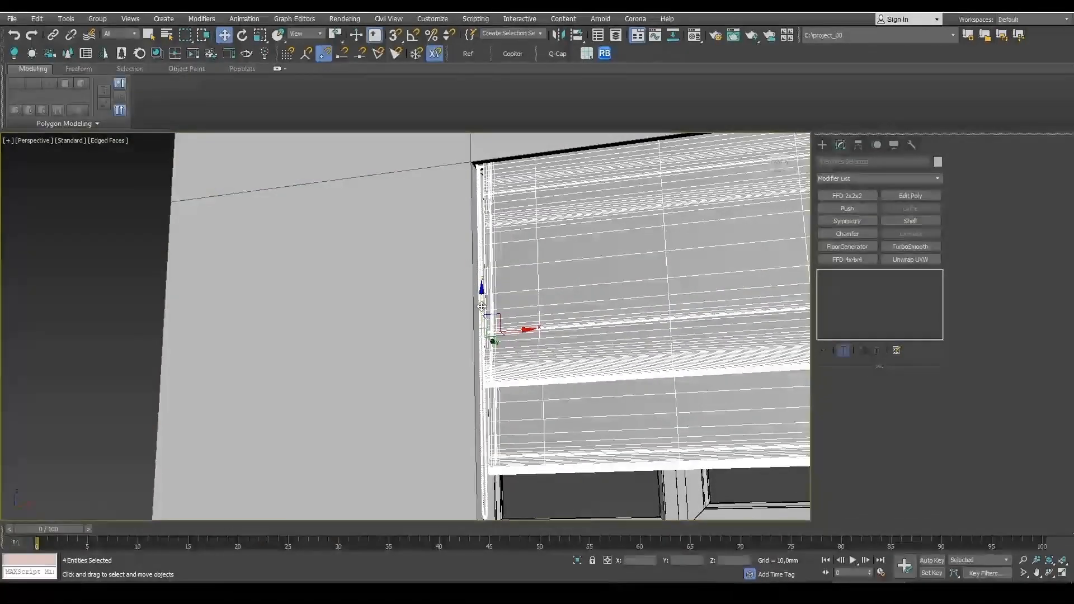
left_click_drag(485, 308, 497, 326)
middle_click_drag(496, 326, 597, 293, "alt")
left_click_drag(455, 297, 446, 300)
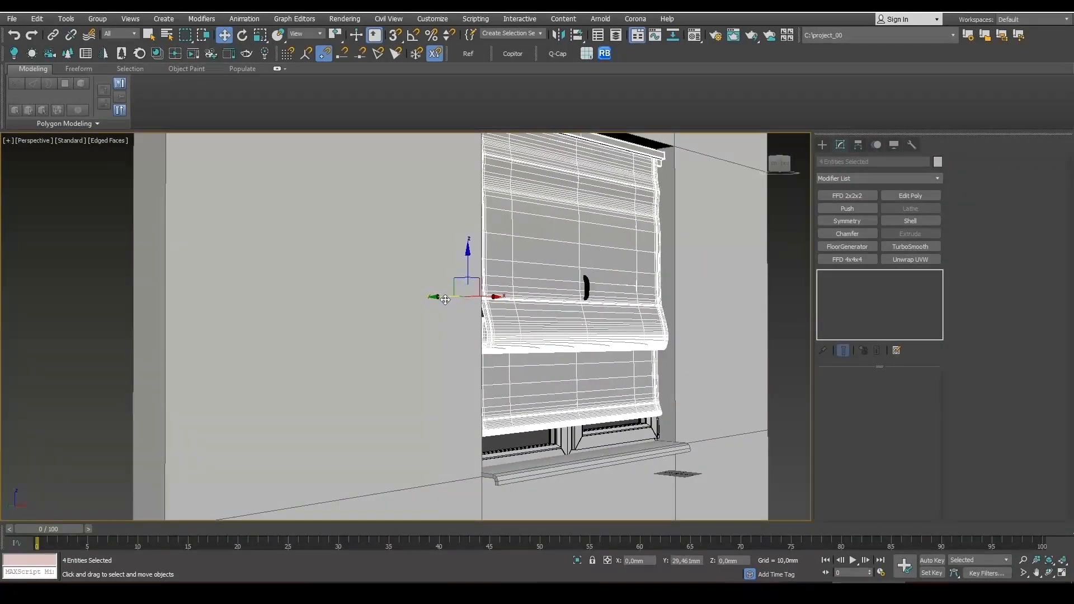
scroll(545, 330, "up", 5)
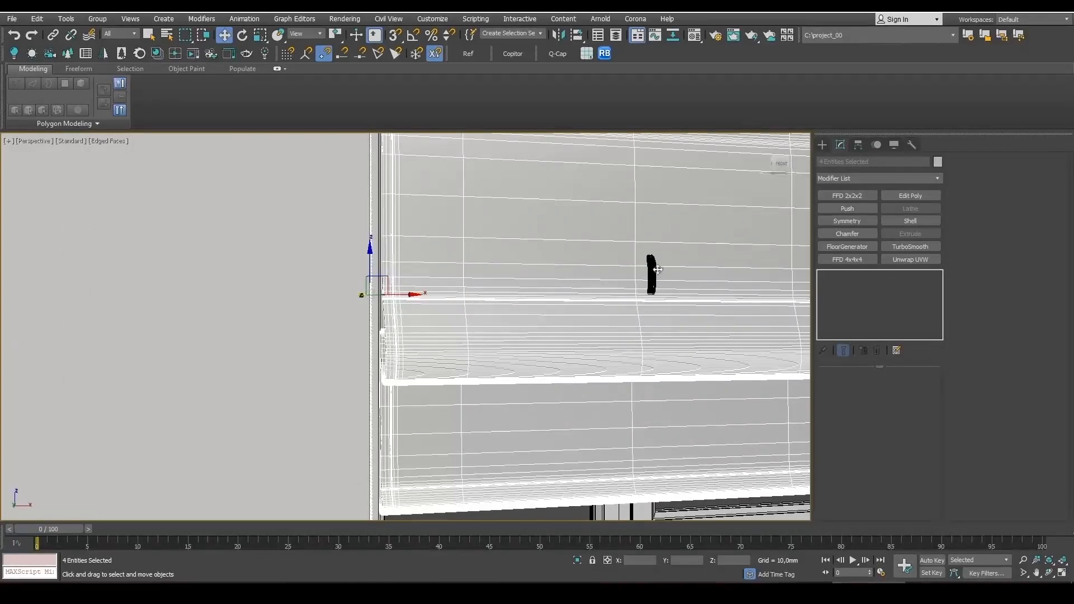
- Deselect the blind and show the whole window in default shading without edged faces
key("F3")
left_click(654, 272)
scroll(741, 271, "down", 3)
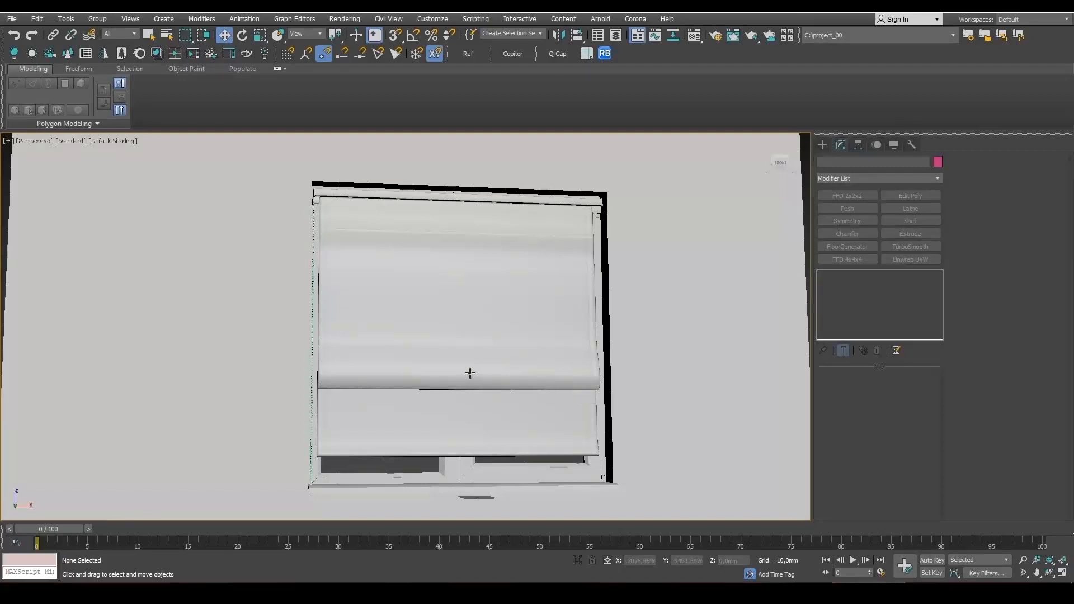
middle_click_drag(470, 373, 510, 368, "alt")
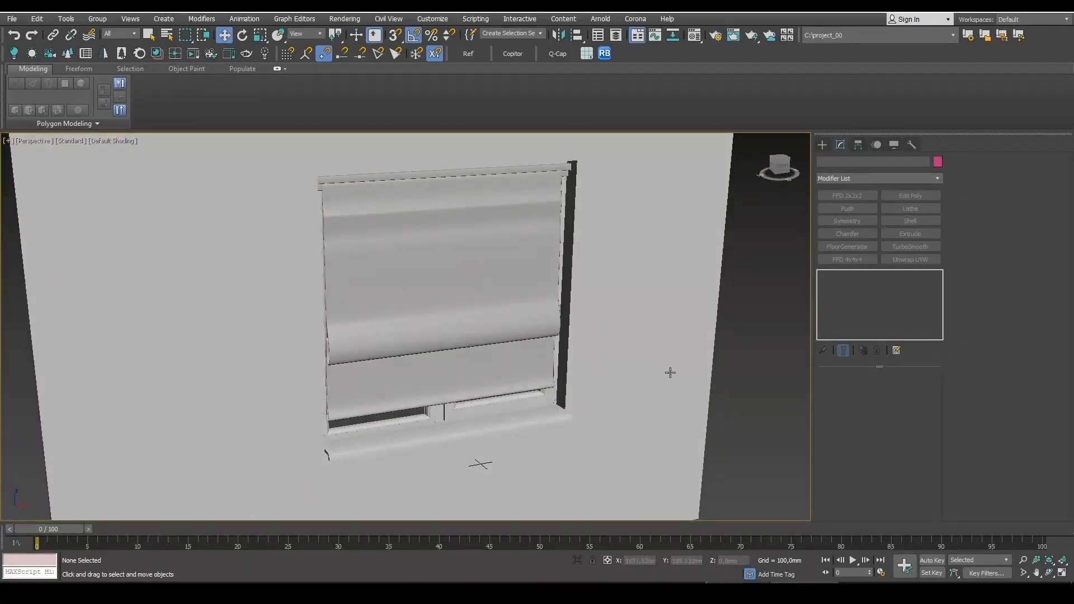
- Delete the Roman blind's fabric, show edged faces and select the remaining bead chain
left_click(529, 326)
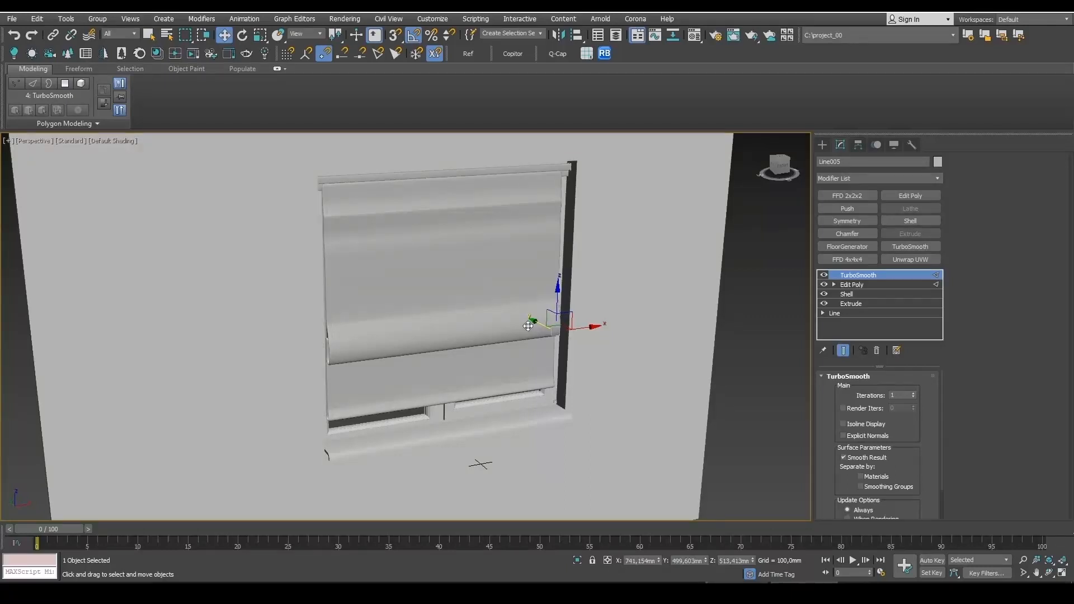
key("Delete")
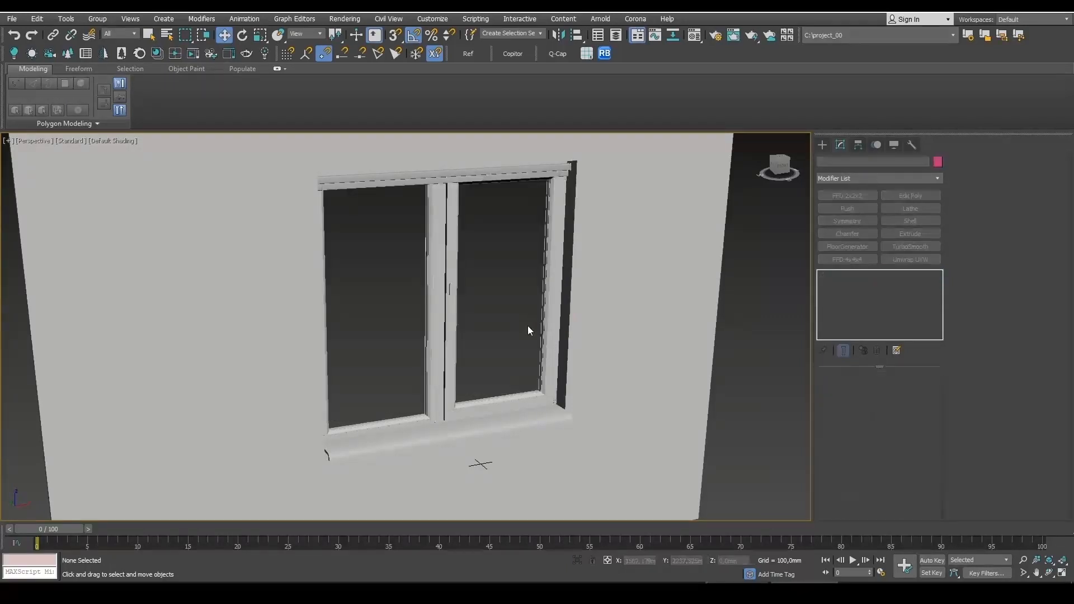
mouse_move(531, 180)
middle_mouse_down()
mouse_move(541, 192)
mouse_move(521, 178)
middle_mouse_up()
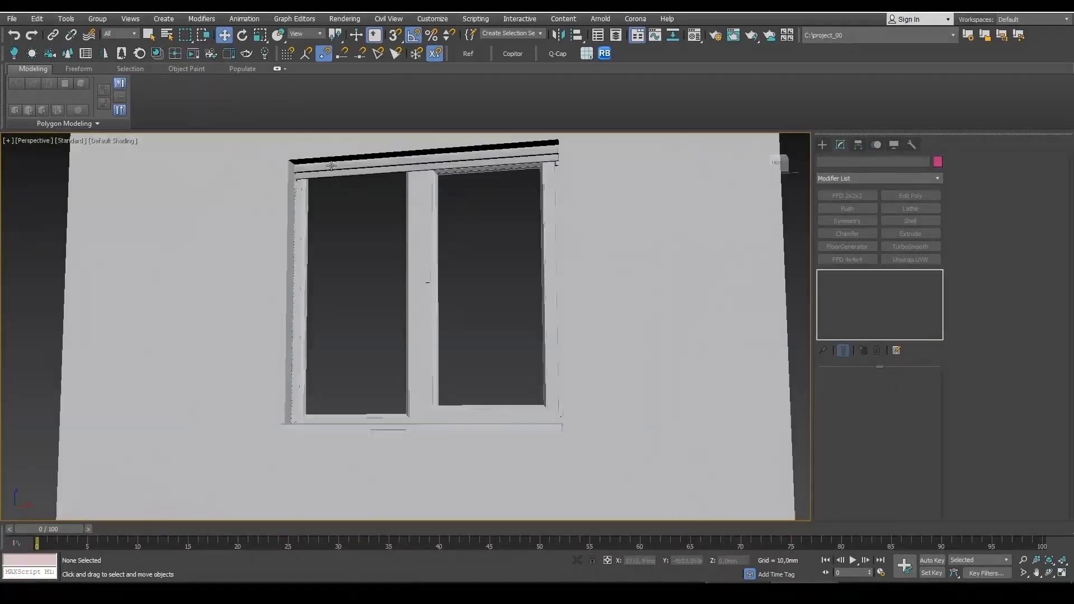
scroll(311, 173, "up", 6)
left_click(316, 175)
key("F4")
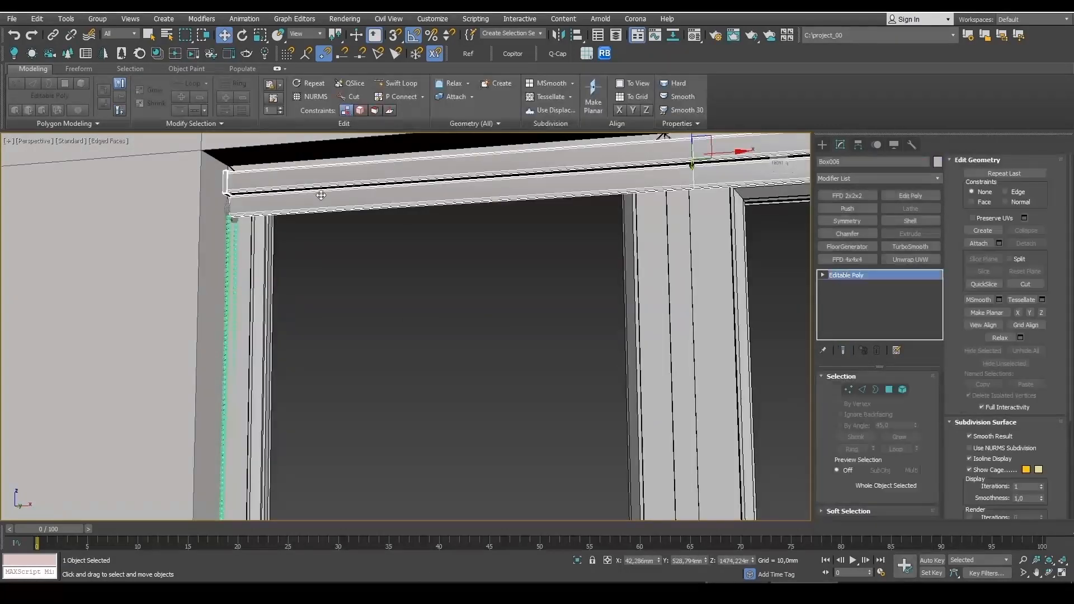
left_click(230, 223)
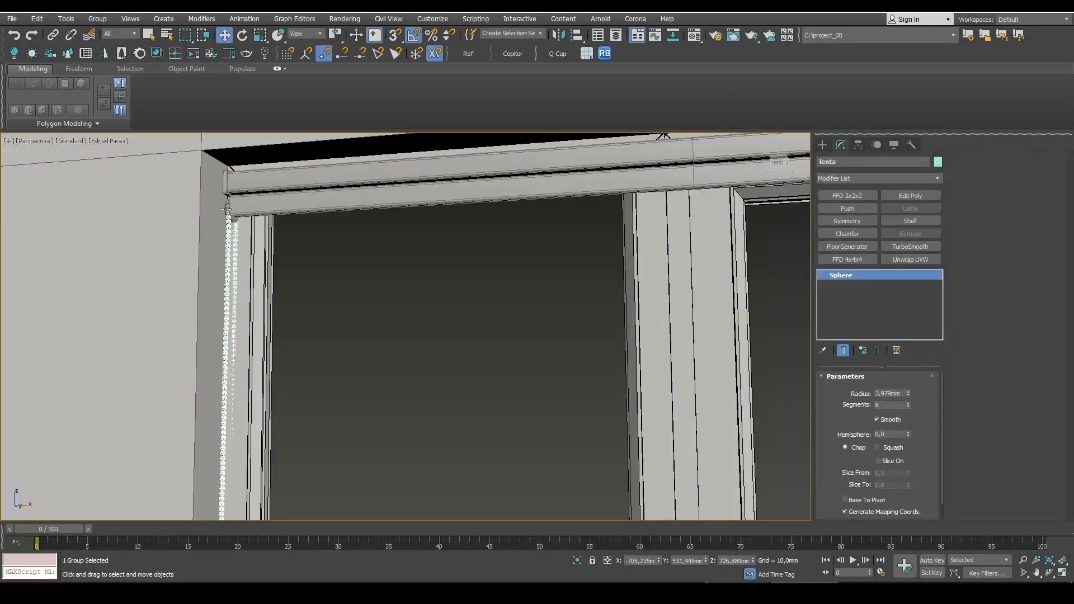
left_click(229, 235)
scroll(364, 336, "down", 5)
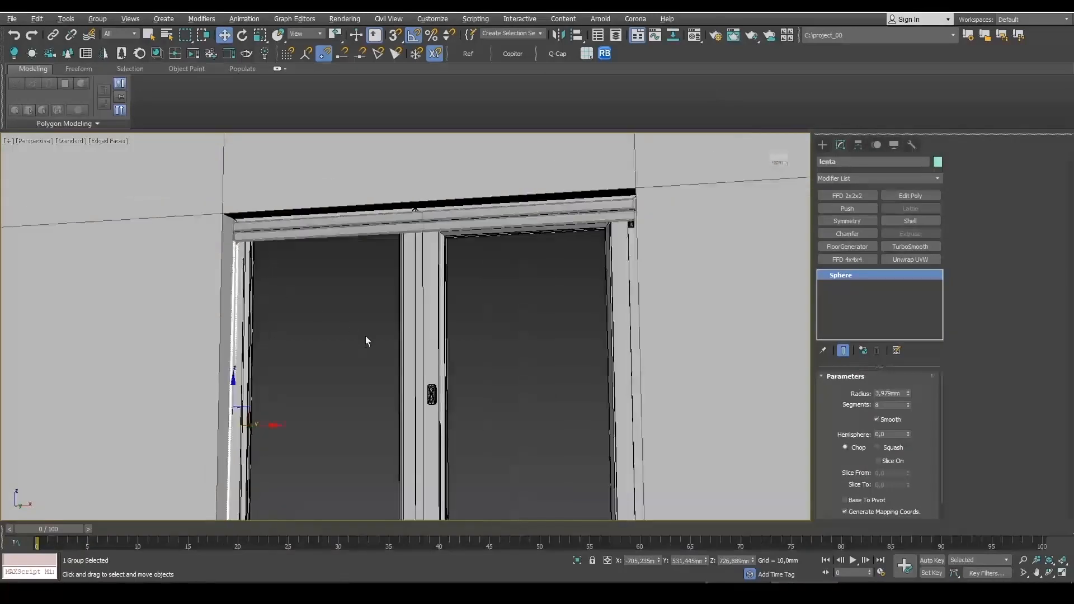
- Create a long plane about 1442 mm wide on top of the windowsill, with AutoGrid enabled
middle_click_drag(364, 336, 327, 276, "alt")
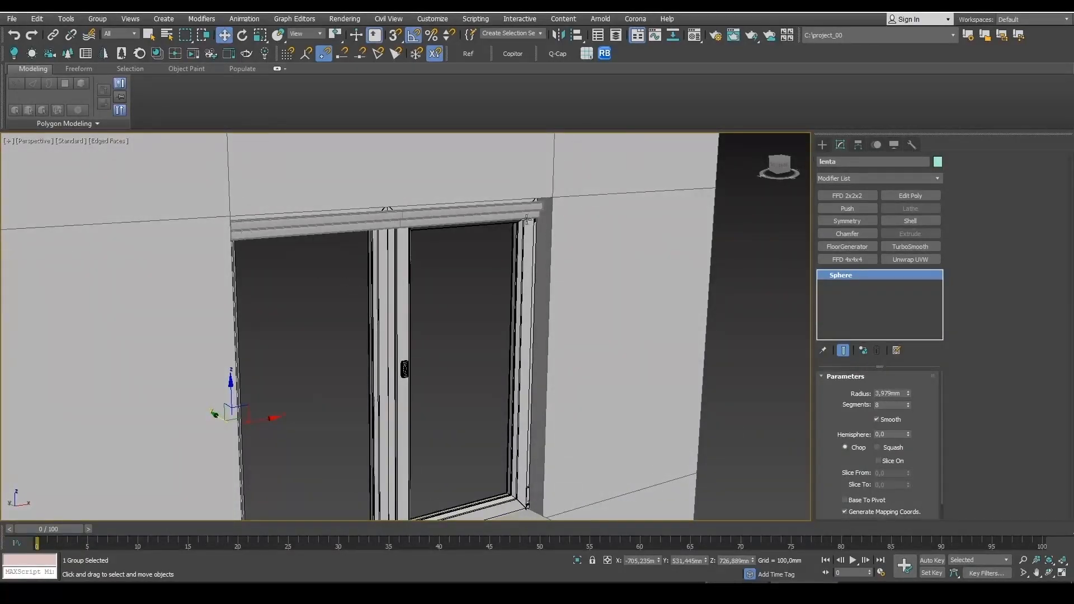
middle_click_drag(515, 306, 595, 253)
mouse_move(595, 253)
middle_mouse_down("alt")
mouse_move(606, 264)
mouse_move(595, 270)
middle_mouse_up("alt")
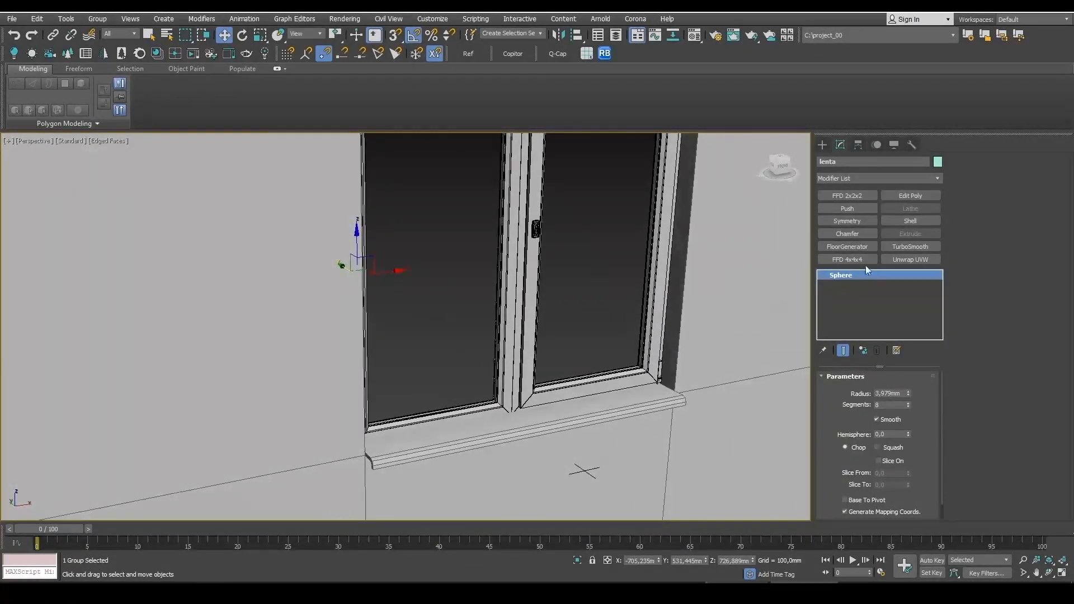
left_click(821, 147)
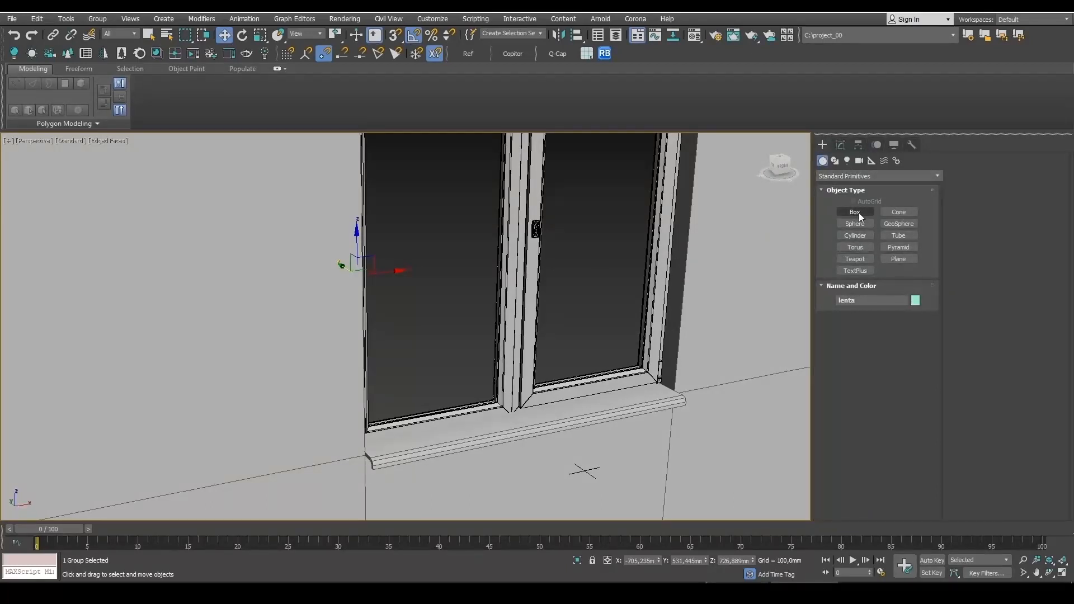
left_click(899, 259)
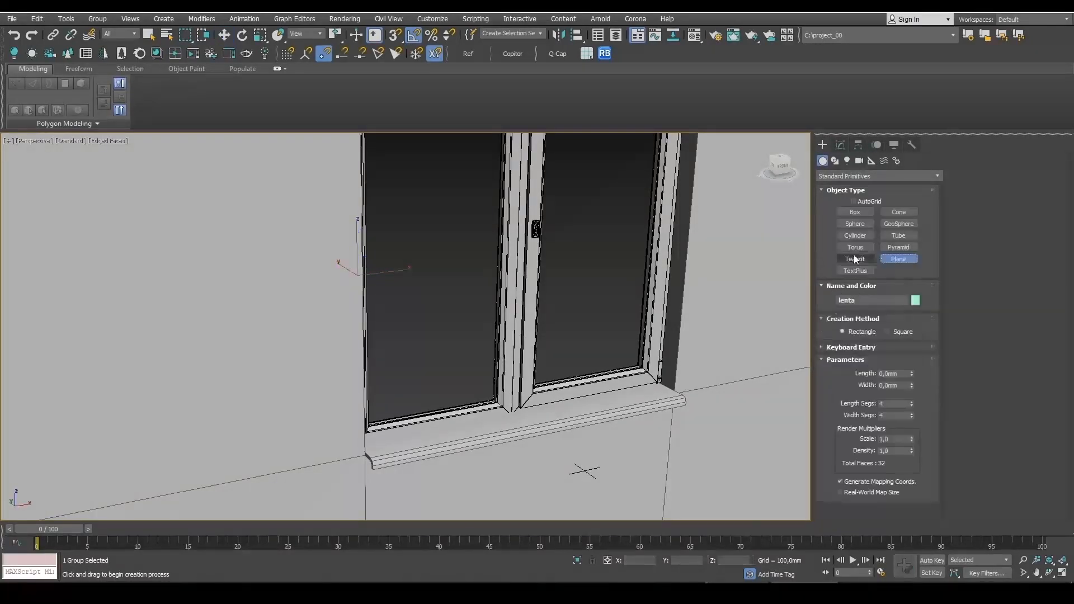
left_click(854, 201)
scroll(744, 308, "up", 8)
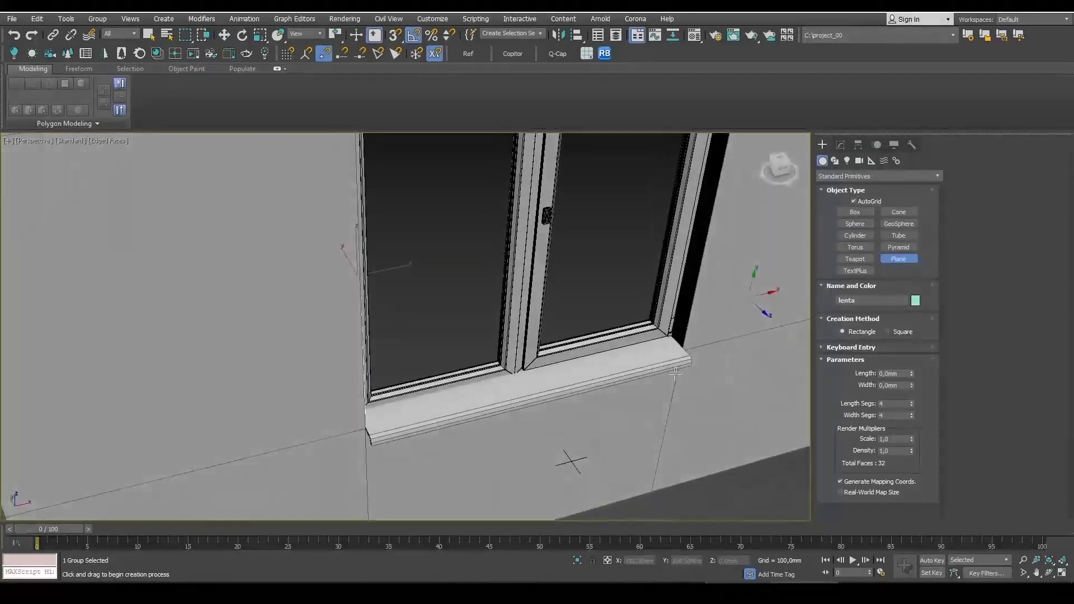
left_click_drag(290, 404, 767, 320)
middle_click_drag(767, 320, 545, 379)
left_click_drag(545, 380, 717, 334)
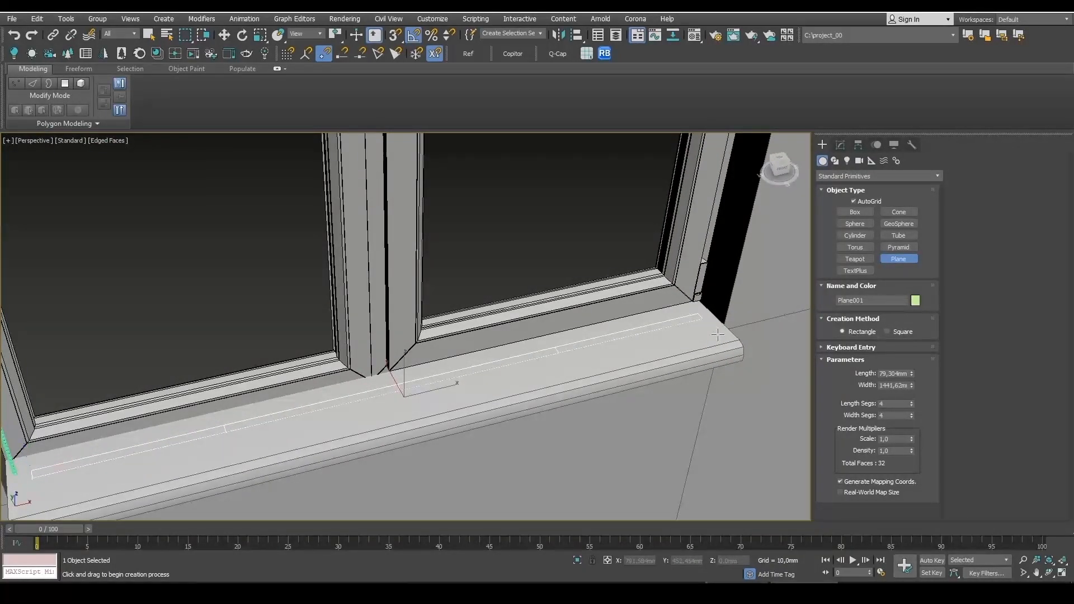
- Raise the new plane slightly above the windowsill, to a Z position of about 38.4 mm
key("F3")
key("w")
key("F3")
scroll(403, 399, "down", 3)
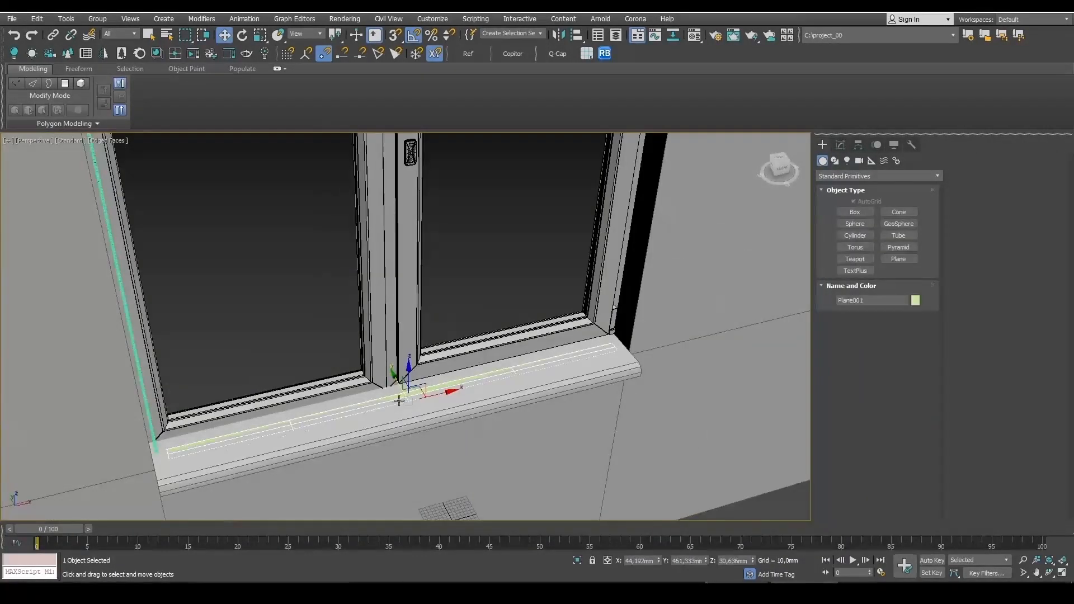
scroll(402, 399, "up", 5)
middle_click_drag(402, 398, 421, 394, "alt")
scroll(420, 394, "down", 1)
left_click_drag(422, 376, 422, 371)
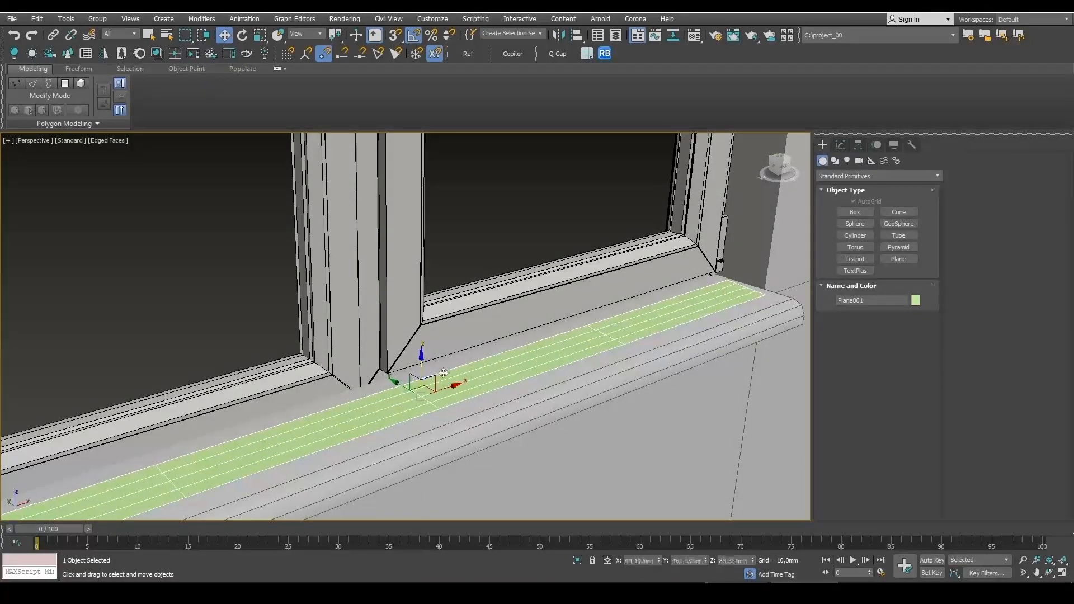
scroll(638, 353, "down", 3)
middle_click_drag(638, 353, 655, 333, "alt")
- Set the plane's length to about 31.7 mm, with 3 length segments and 1 width segment
left_click(839, 145)
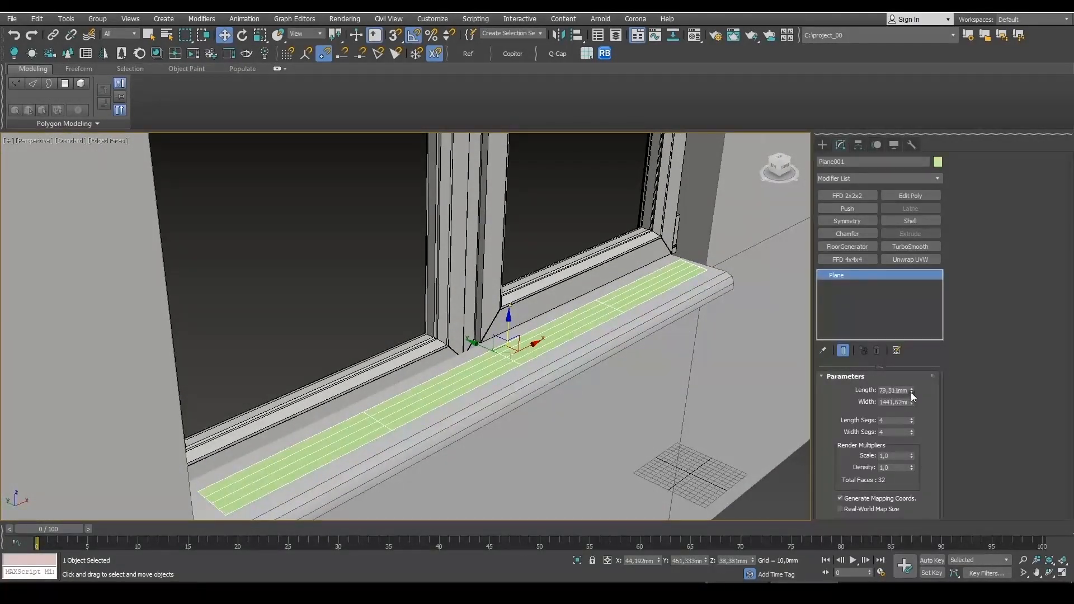
left_click_drag(911, 393, 920, 419)
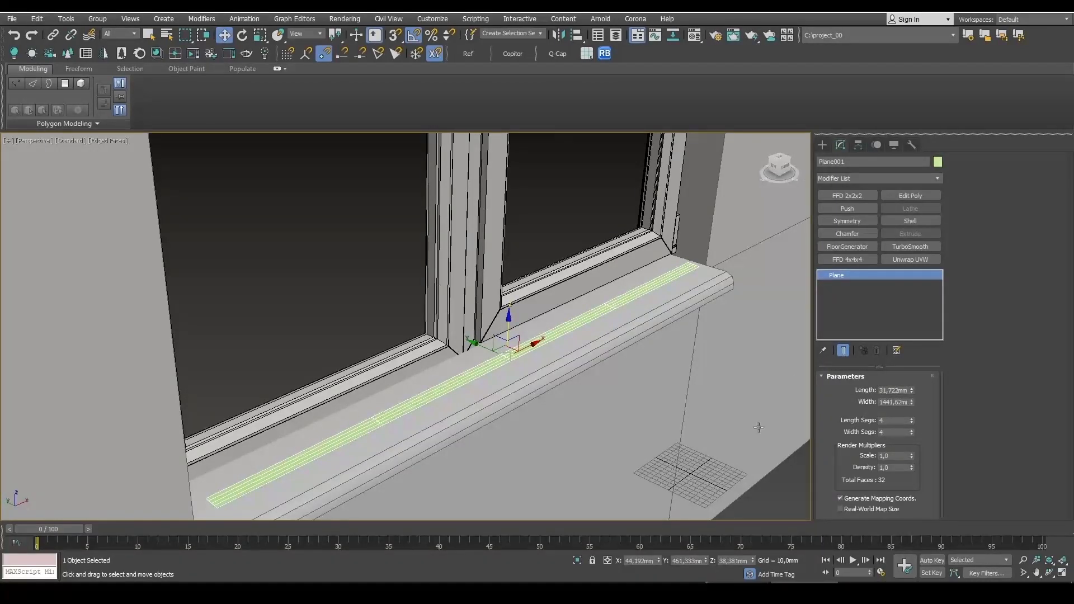
scroll(590, 297, "up", 8)
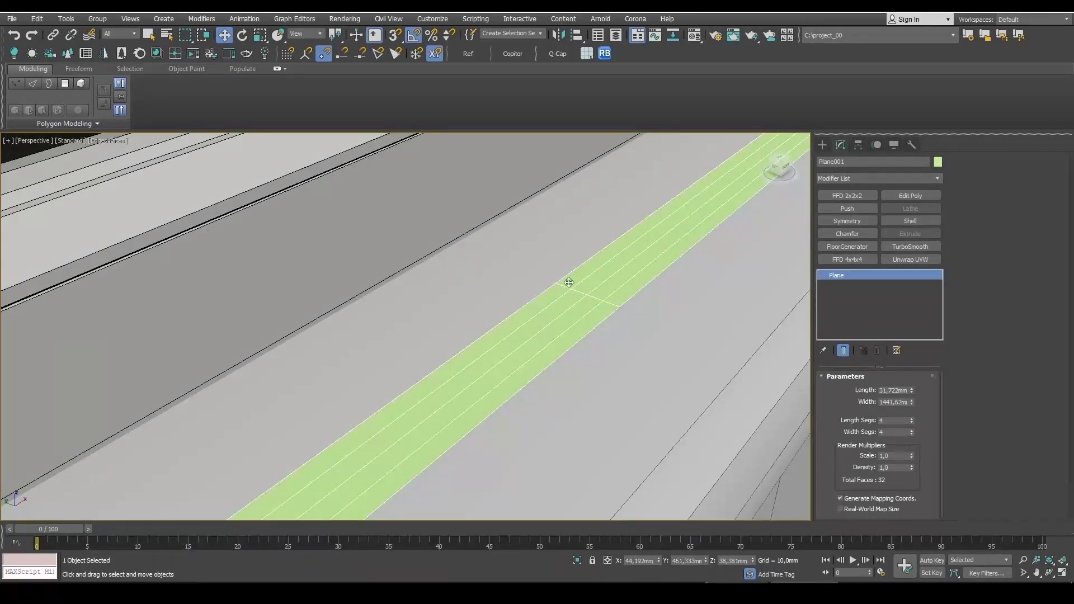
scroll(596, 317, "down", 2)
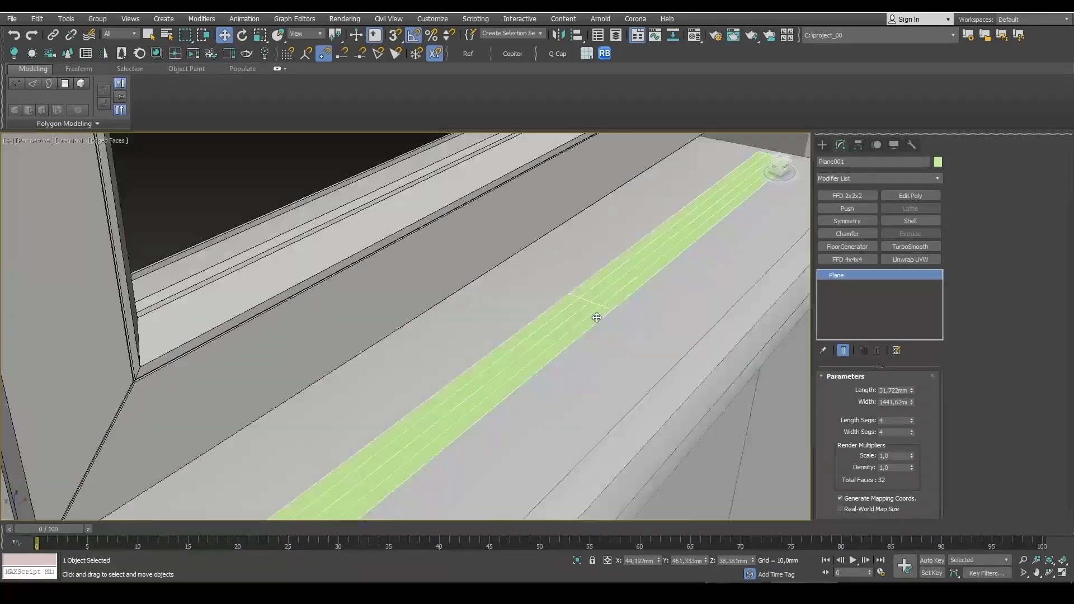
left_click(911, 434)
left_click(912, 434)
left_click(912, 422)
scroll(604, 403, "down", 4)
middle_click_drag(501, 470, 497, 349)
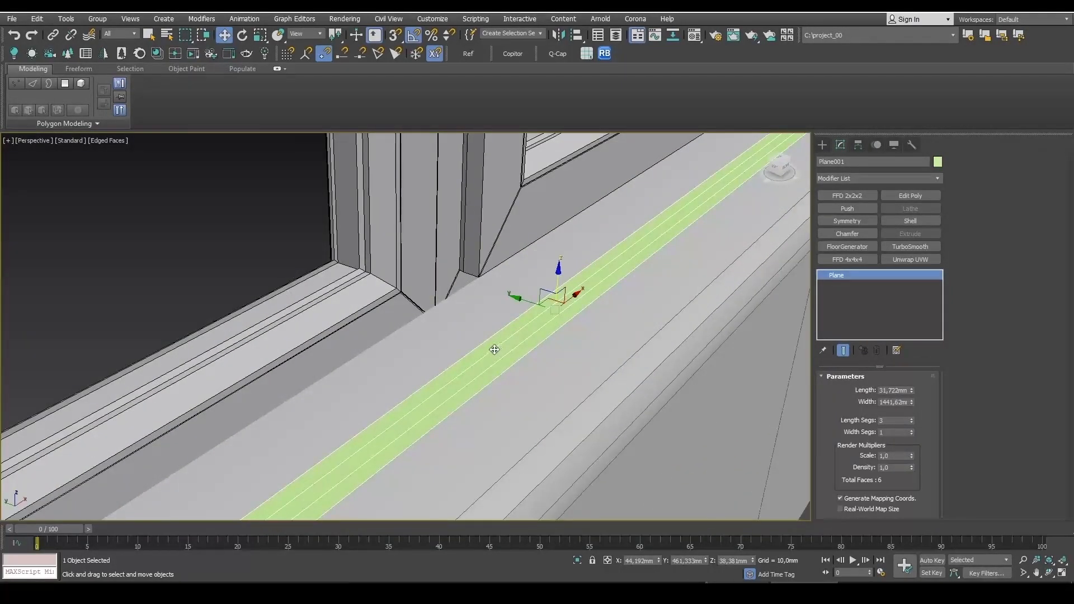
- Convert the plane to Editable Poly and raise its two inner lengthwise edges about 4.65 mm to form an arched slat
right_click(494, 348)
mouse_move(583, 462)
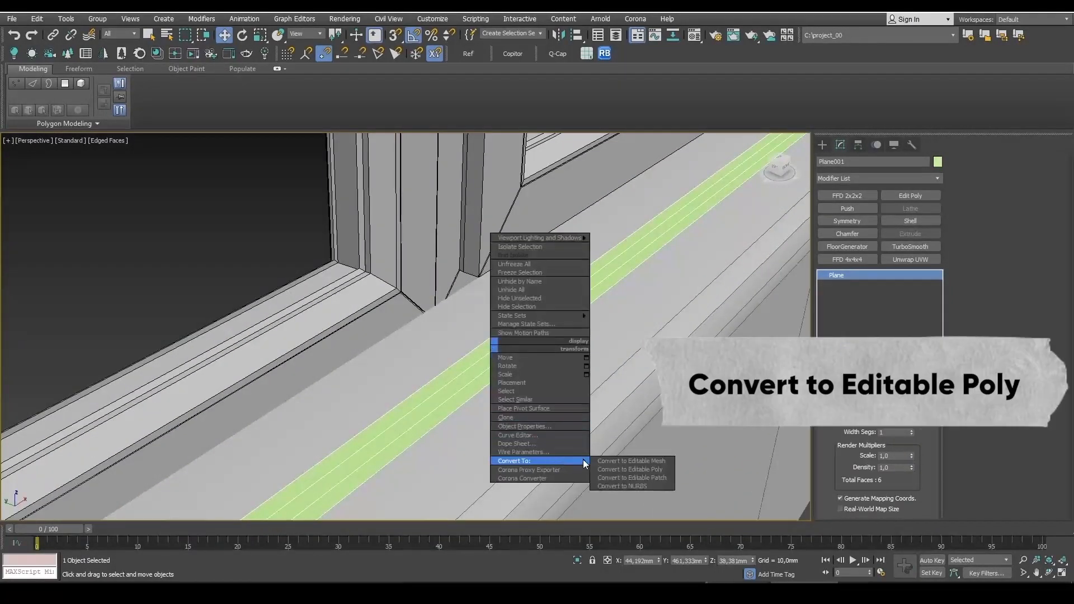
left_click(632, 469)
key("2")
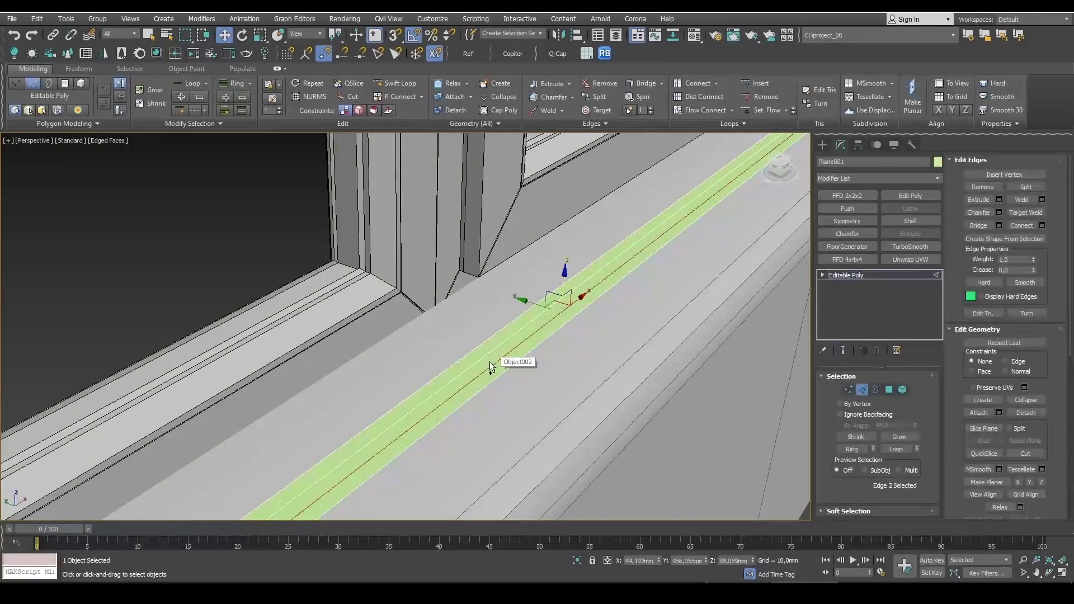
middle_click_drag(530, 391, 585, 305, "alt")
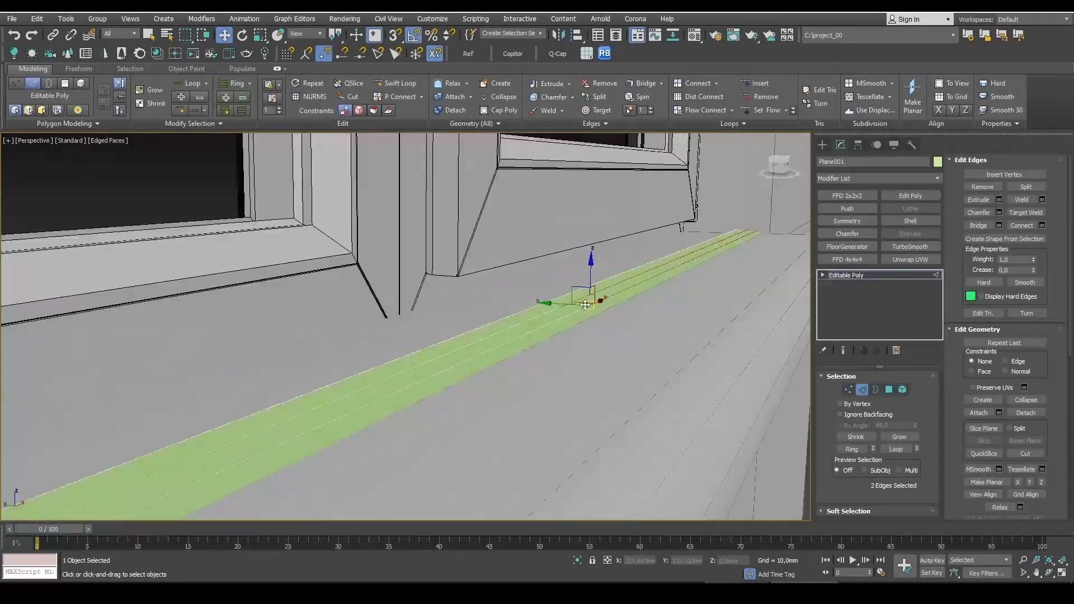
left_click_drag(591, 269, 591, 264)
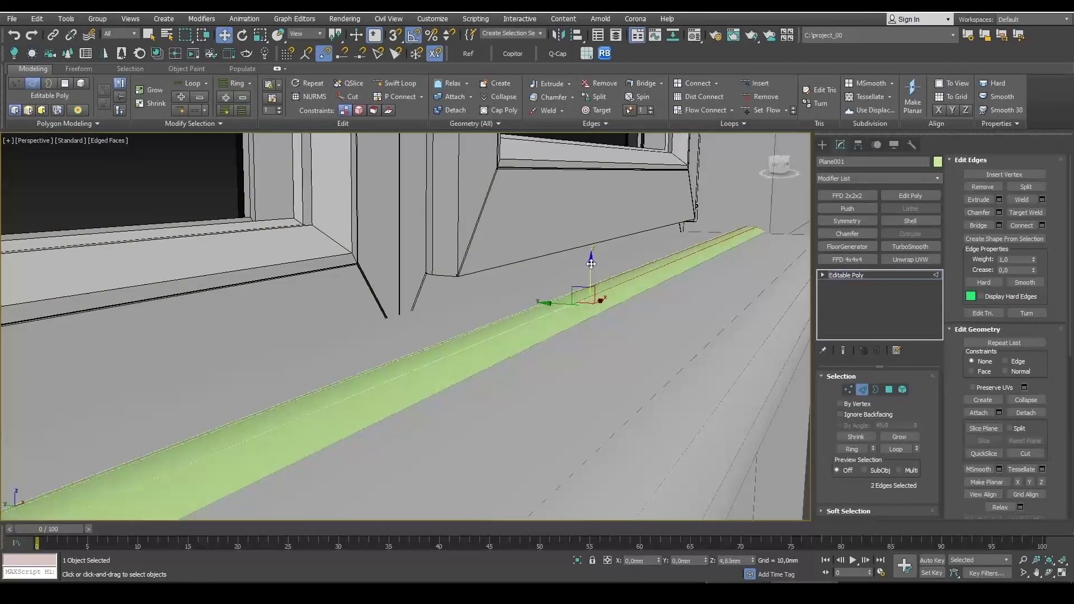
left_click(862, 389)
- Tilt the slat with its room-side edge down, raise it to about 48.7 mm in Z, and show it in the maximized Left view
middle_click_drag(723, 367, 645, 334, "alt")
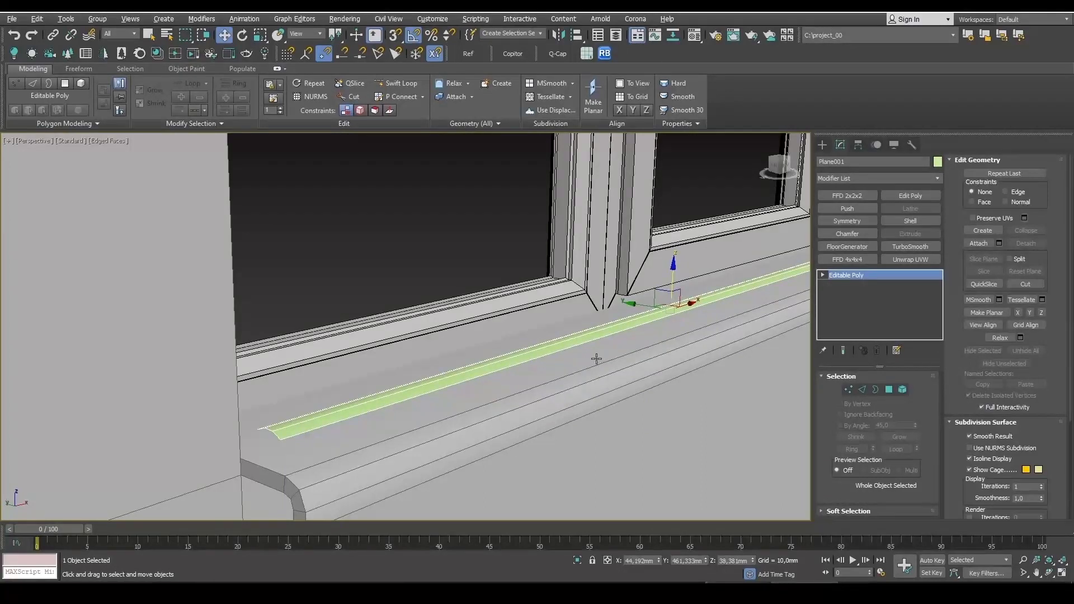
key("e")
left_click_drag(676, 302, 673, 272)
key("w")
key("alt+w")
key("alt+w")
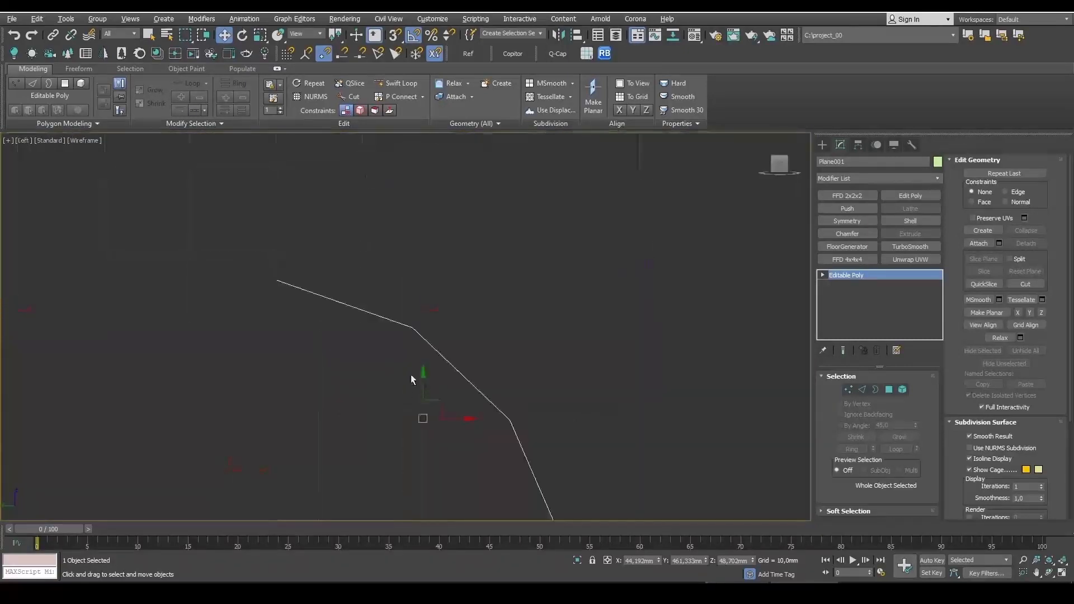
scroll(439, 334, "down", 3)
key("e")
left_click_drag(462, 321, 465, 327)
key("w")
scroll(431, 342, "up", 2)
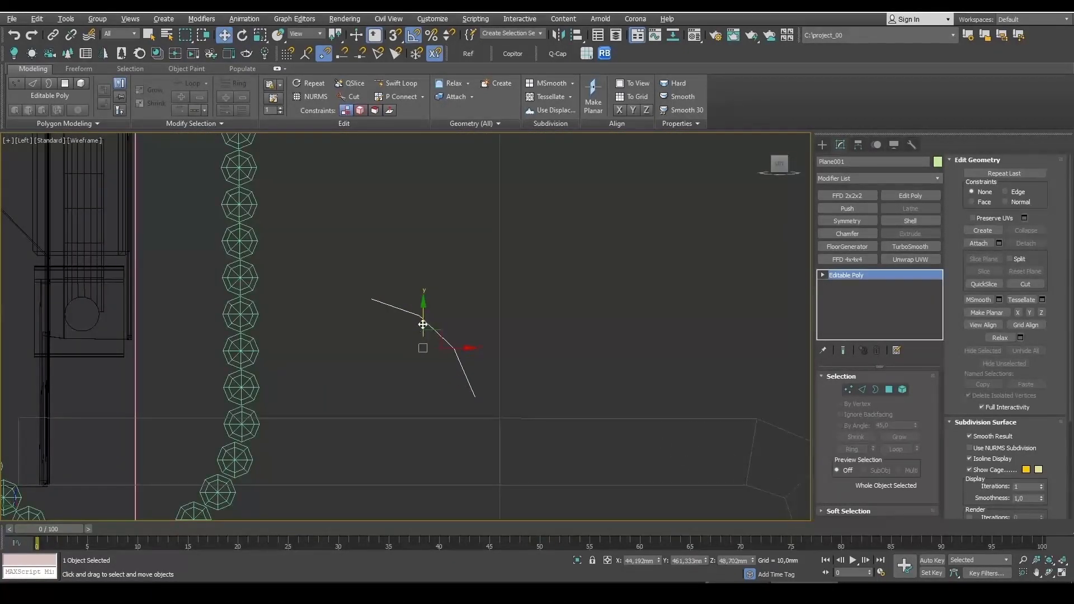
left_click_drag(425, 292, 426, 228, "shift")
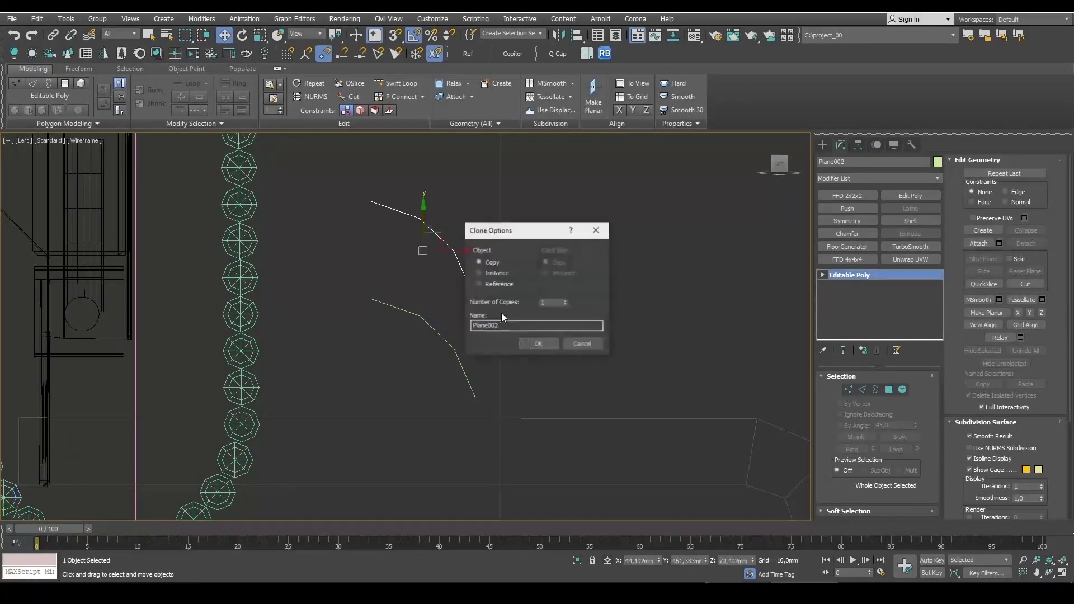
left_click(538, 344)
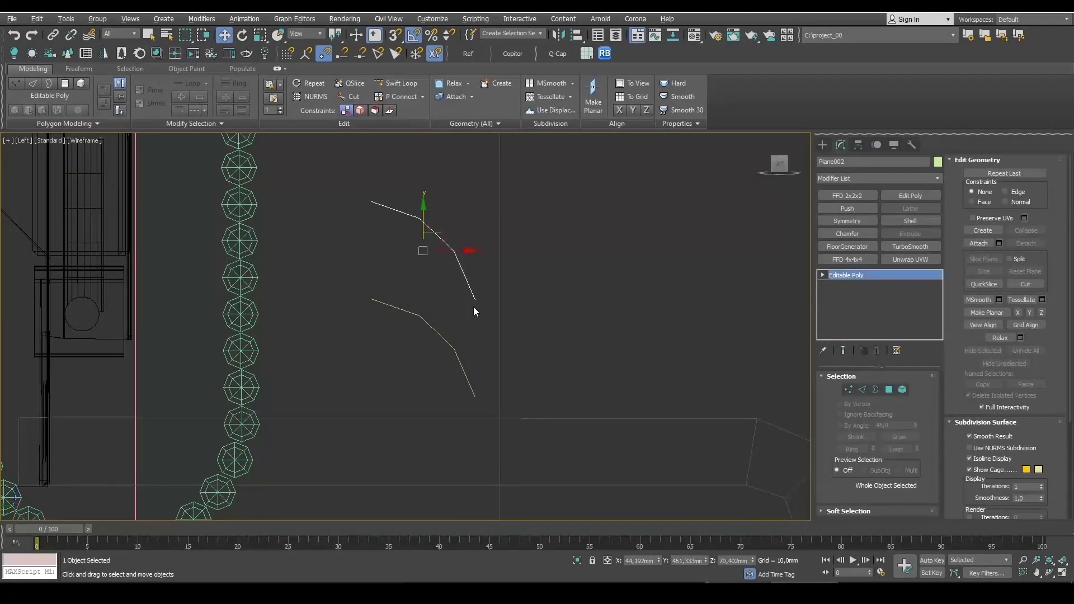
key("ctrl+z")
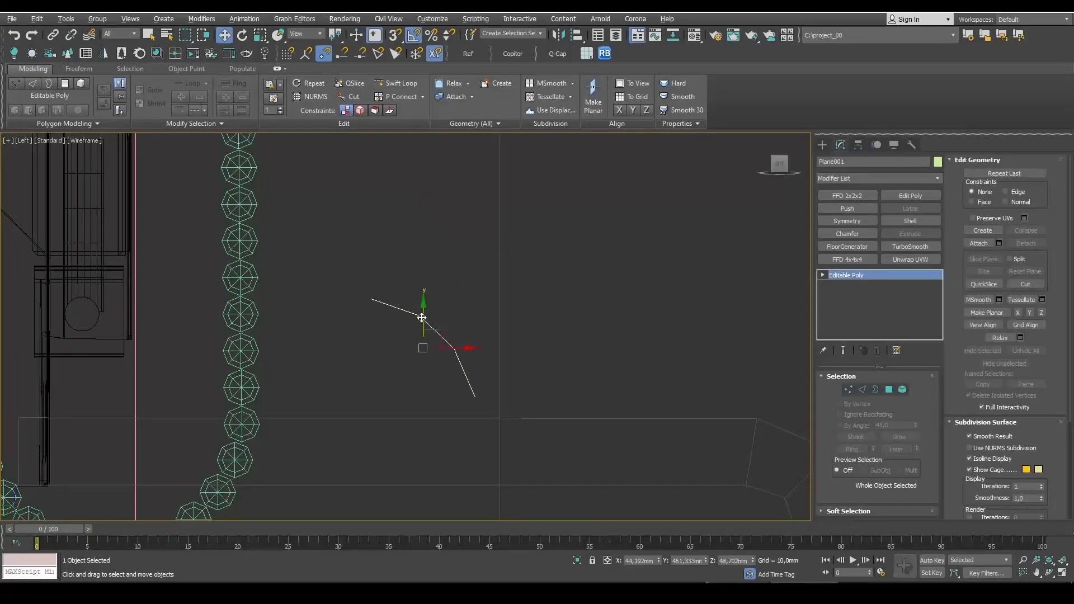
- Copy the slat straight upward as 40 instances spaced about 22.4 mm apart
left_click_drag(422, 319, 421, 219, "shift")
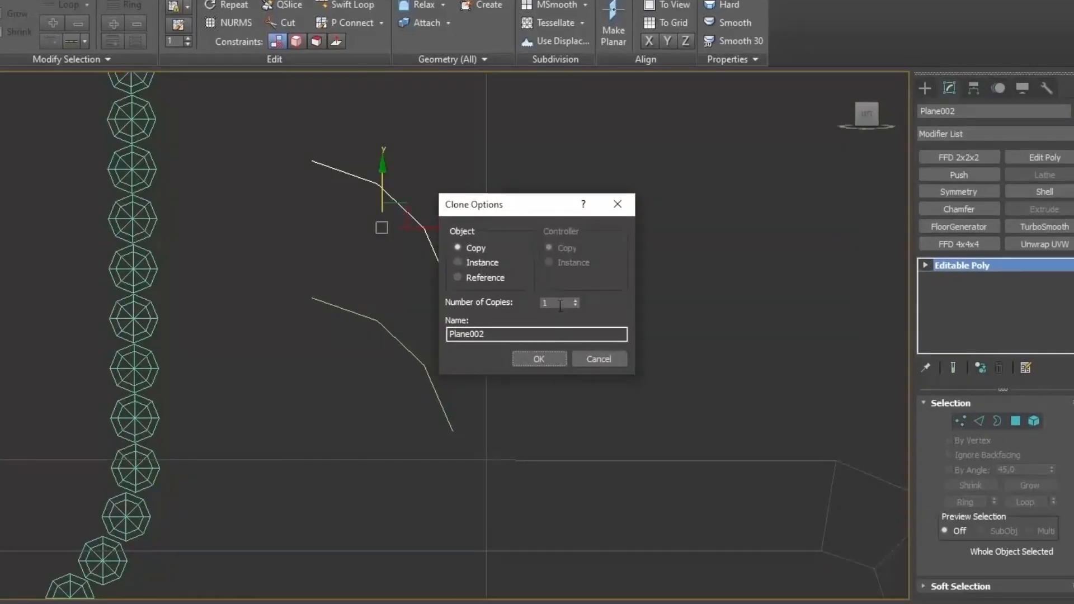
left_click(544, 302)
double_click(551, 302)
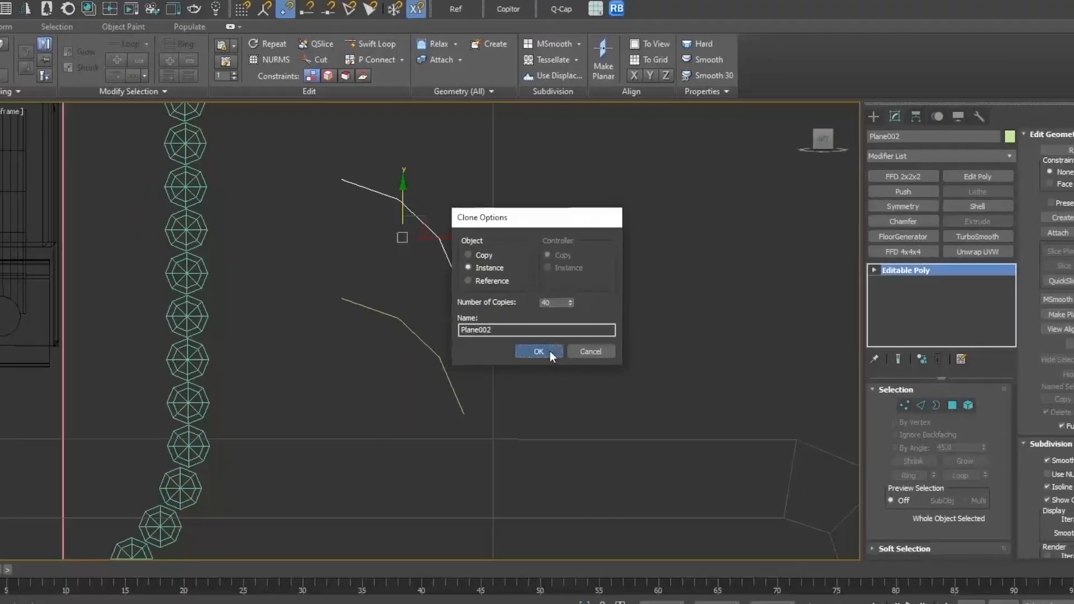
left_click(539, 359)
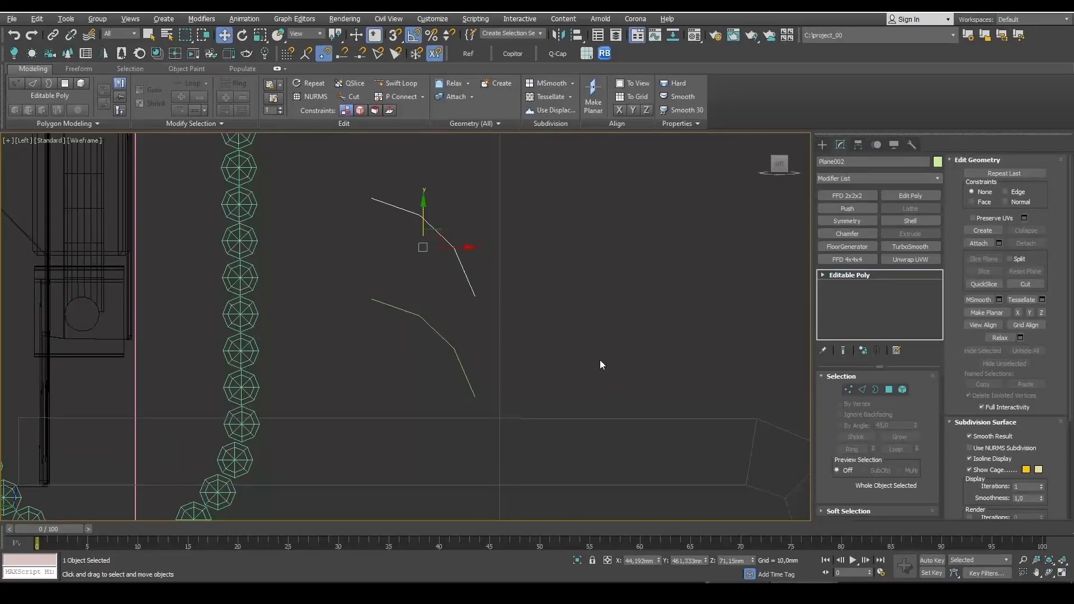
- Examine the stacked slats against the window in the Left and Perspective views
scroll(613, 371, "down", 8)
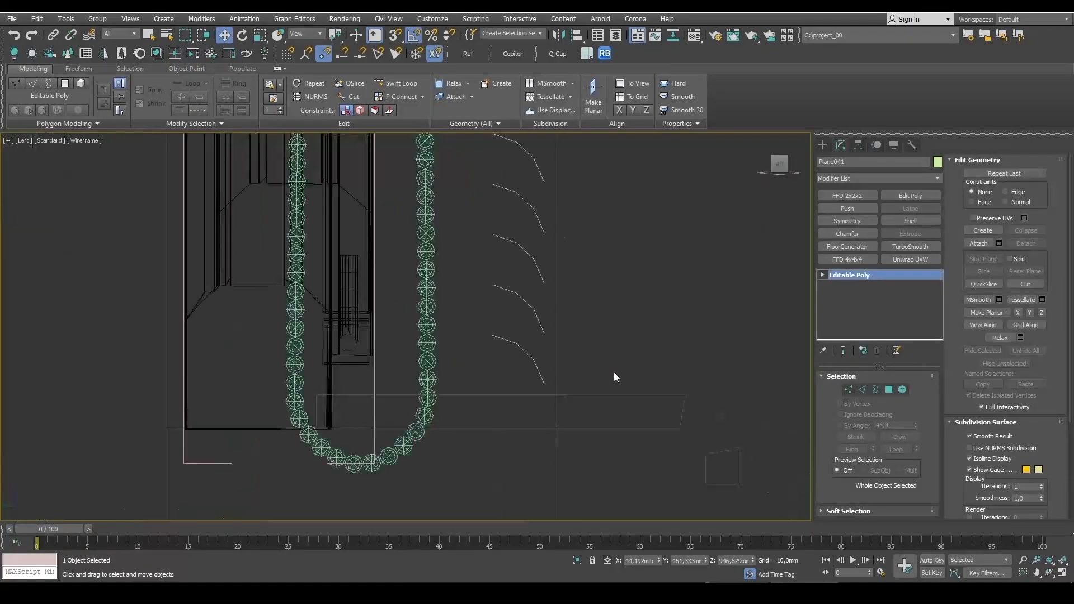
middle_click_drag(618, 374, 580, 460)
key("alt+w")
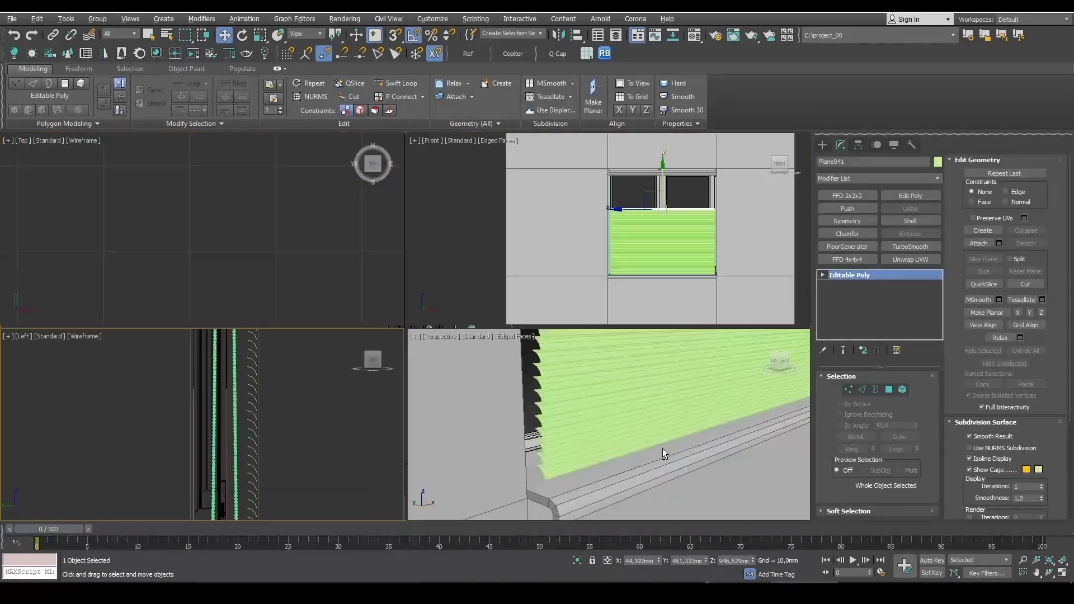
middle_click(662, 450)
key("alt+w")
scroll(651, 437, "down", 8)
middle_click_drag(684, 397, 654, 383, "alt")
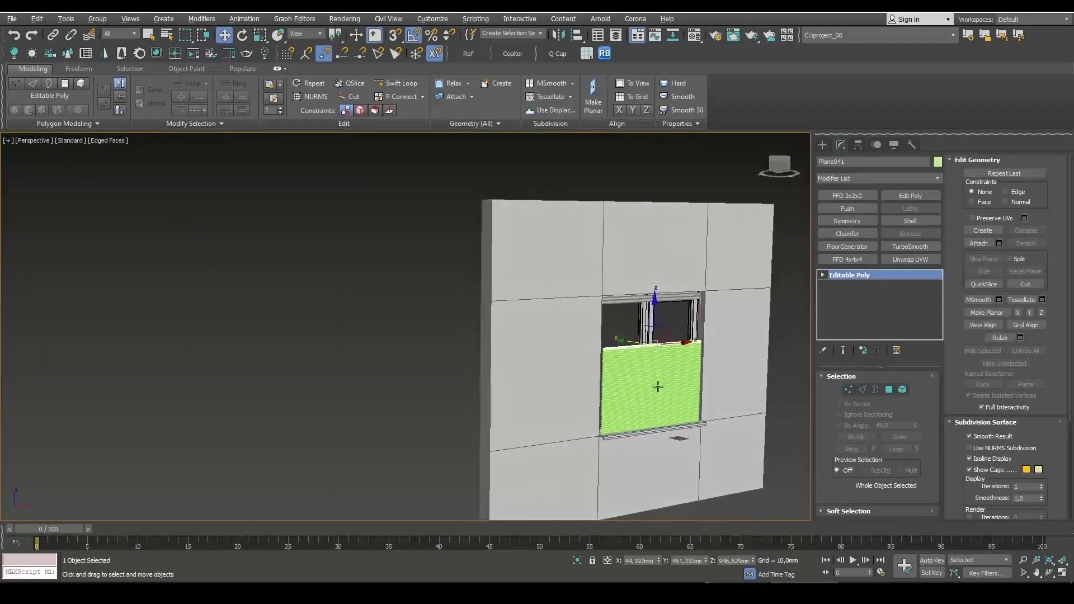
scroll(636, 408, "up", 8)
middle_click_drag(518, 336, 528, 376, "alt")
scroll(541, 354, "up", 3)
scroll(542, 354, "down", 2)
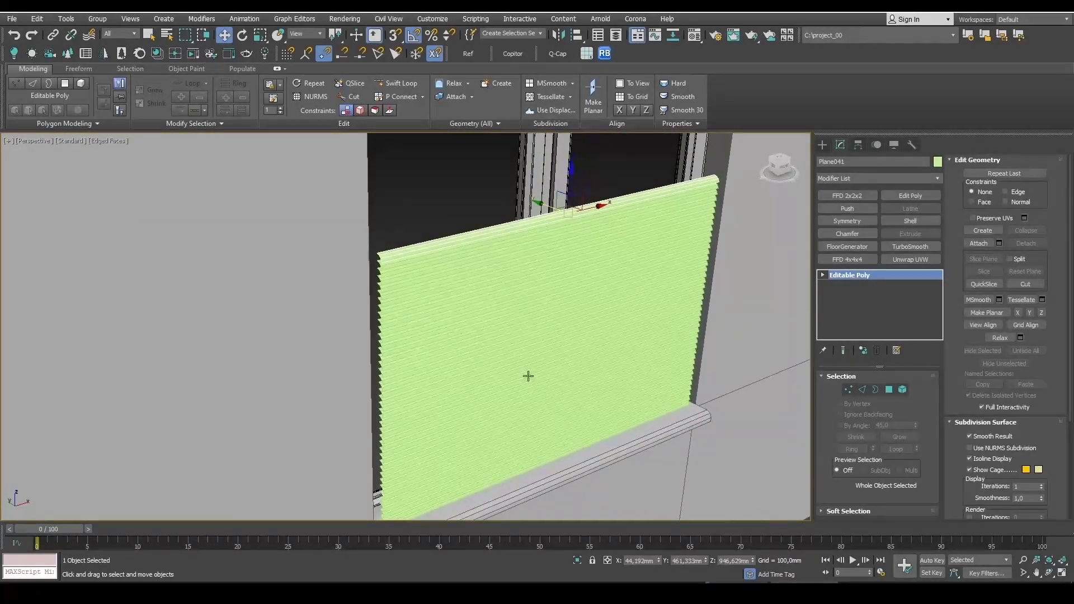
- Add a Shell modifier to the instanced slats with an inner amount of 0 mm and an outer amount of 1 mm
left_click(915, 219)
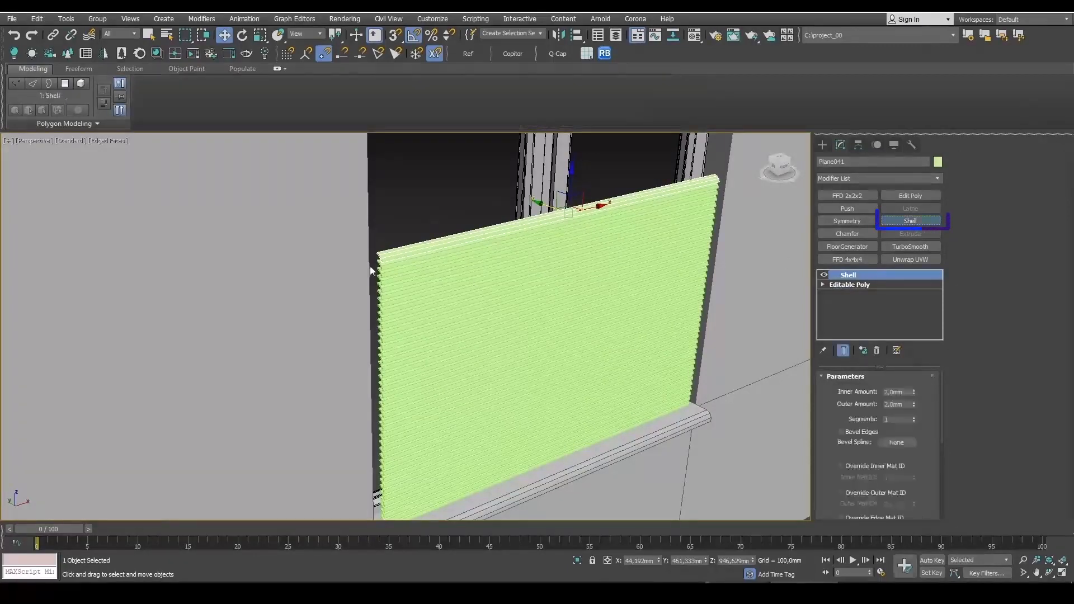
scroll(392, 258, "up", 10)
middle_click_drag(548, 305, 558, 314)
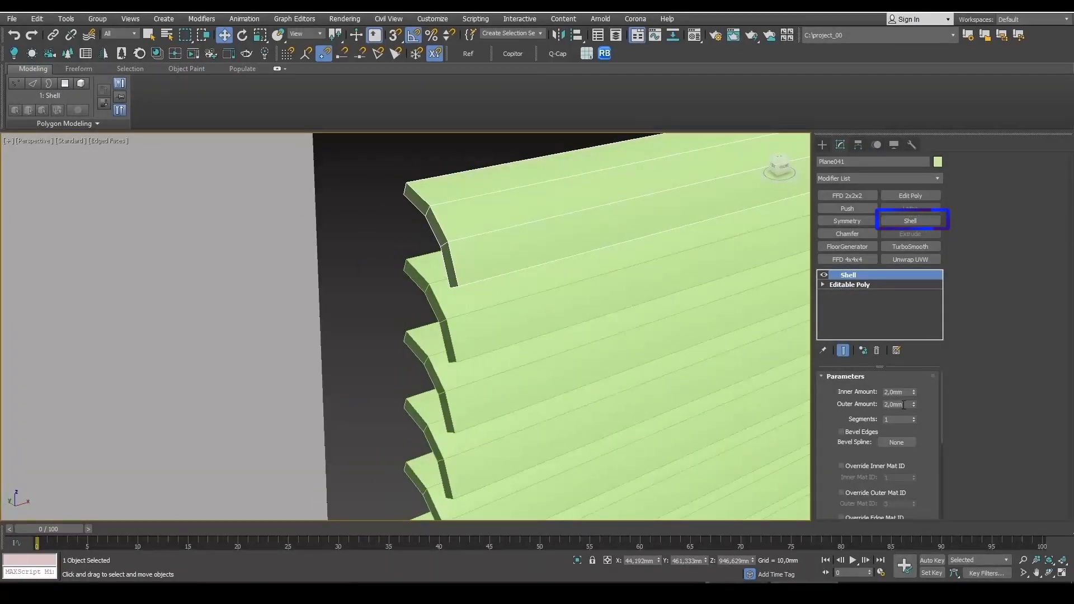
type("0")
key("Return")
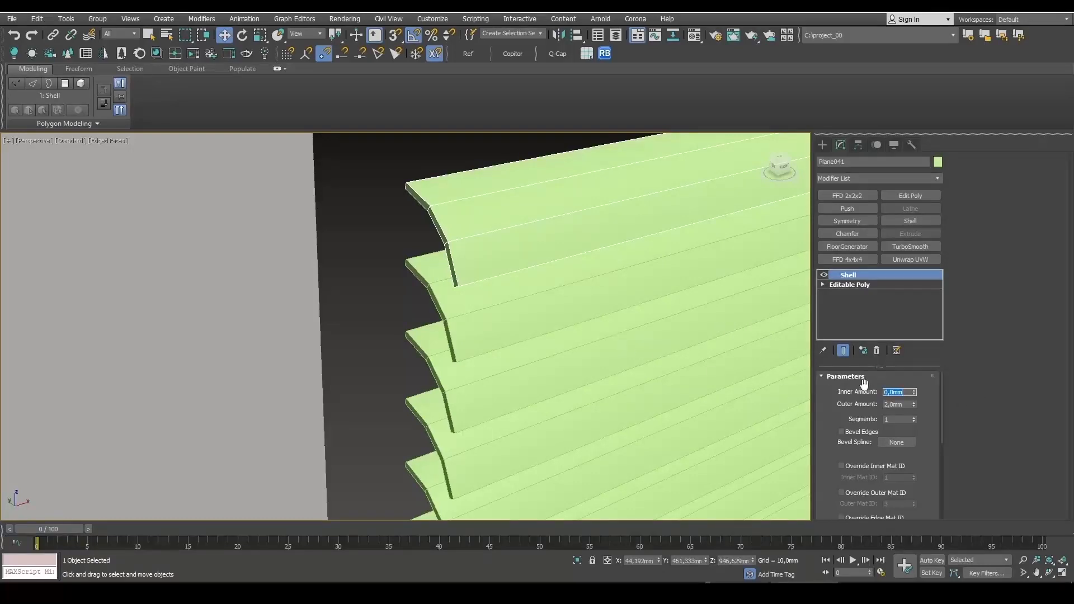
double_click(895, 404)
type("1")
key("Return")
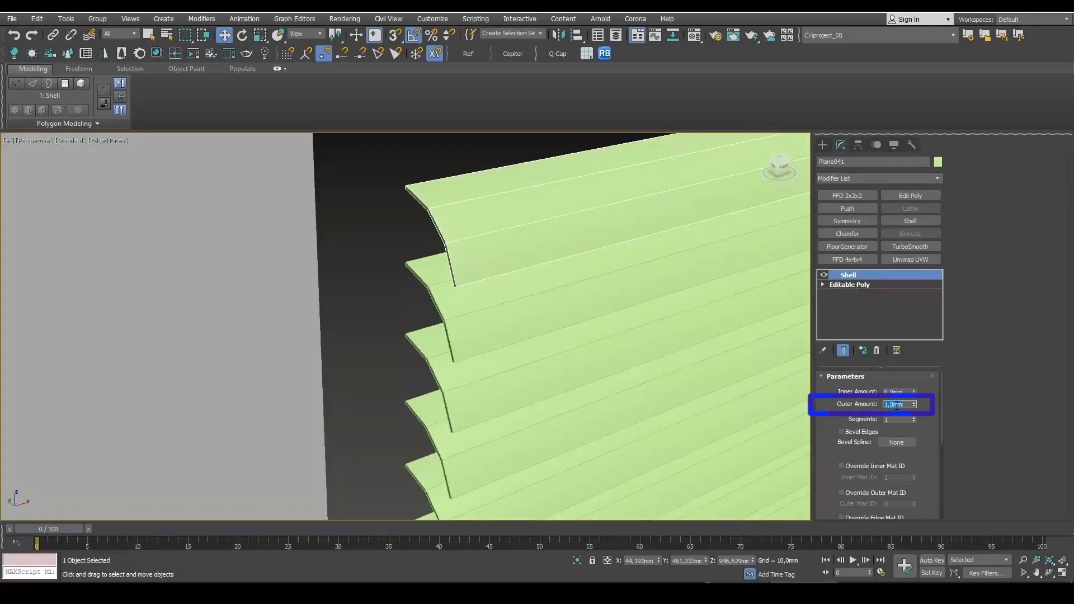
- Select all the slats without the wall, window or sill, and move them up about 458 mm towards the headrail
scroll(530, 328, "down", 10)
mouse_move(615, 378)
middle_mouse_down("alt")
mouse_move(511, 343)
mouse_move(626, 350)
middle_mouse_up("alt")
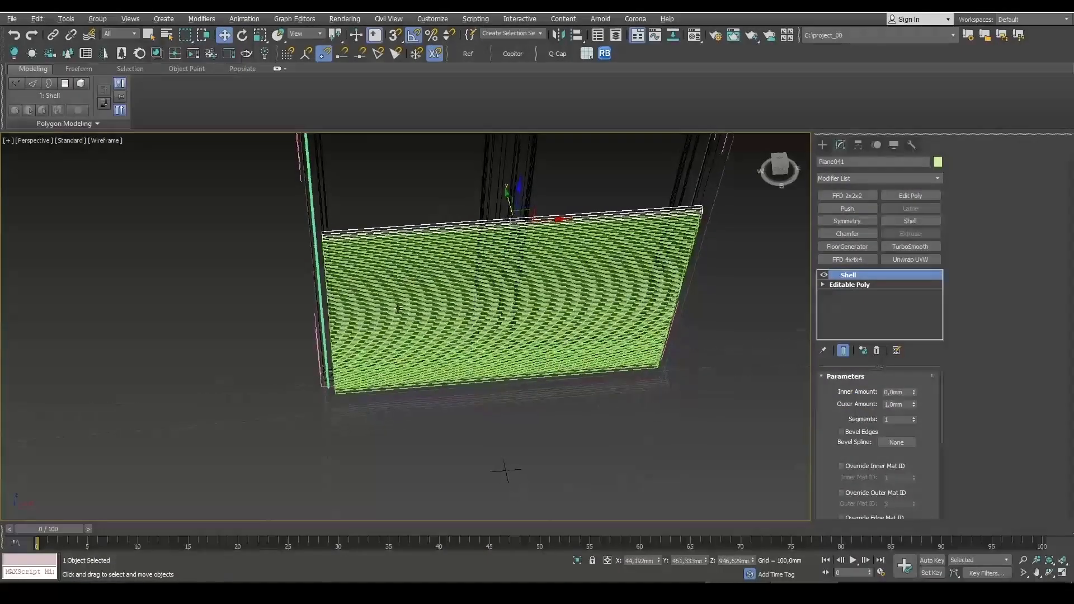
key("ctrl+a")
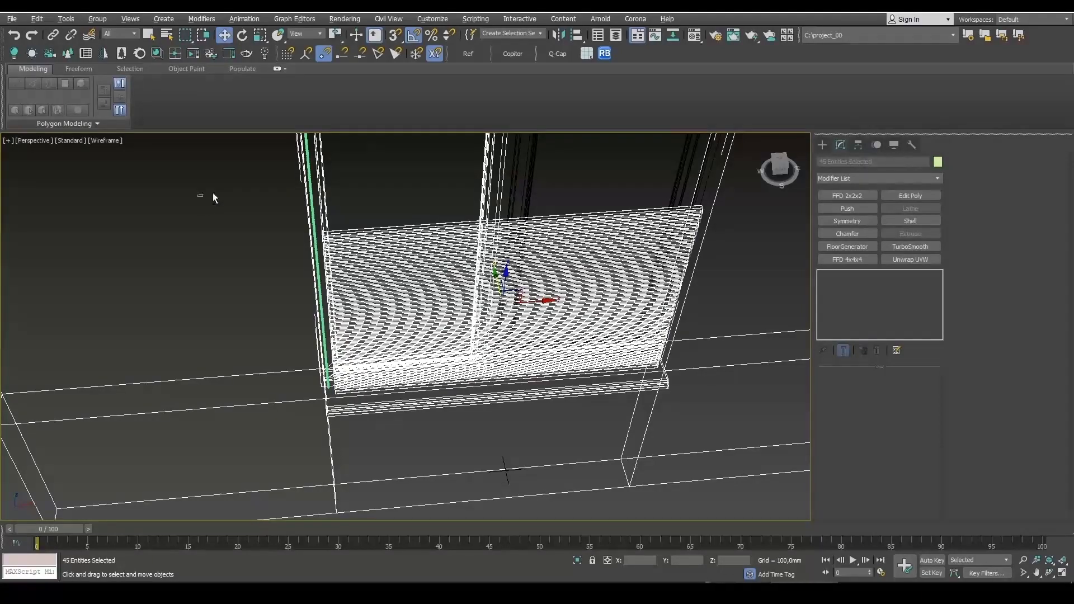
left_click_drag(331, 193, 332, 194, "alt")
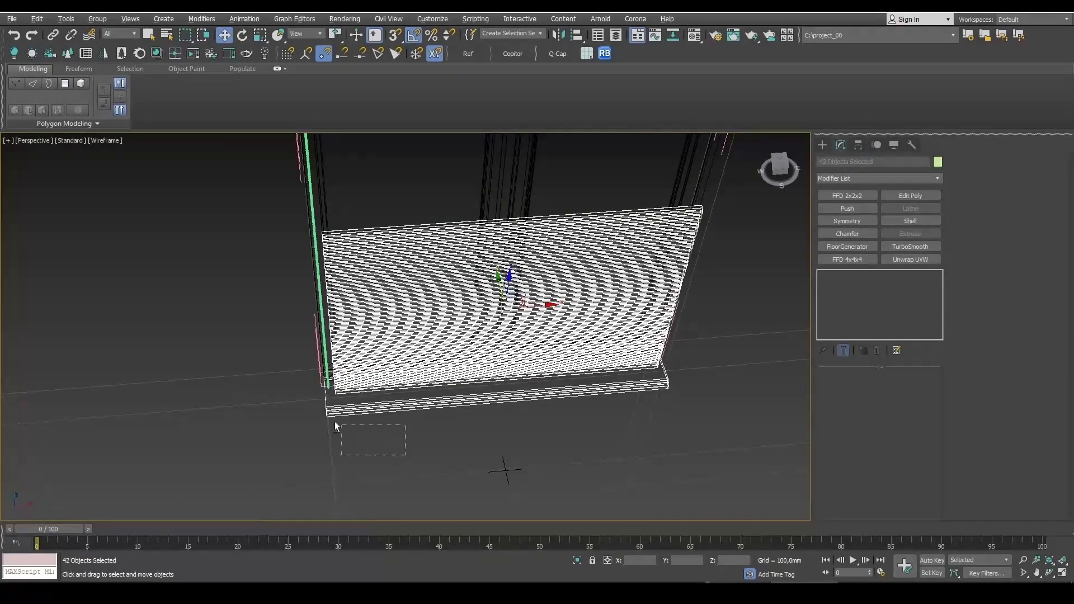
left_click_drag(334, 423, 317, 410, "alt")
middle_click_drag(386, 397, 467, 307, "alt")
scroll(467, 308, "down", 4)
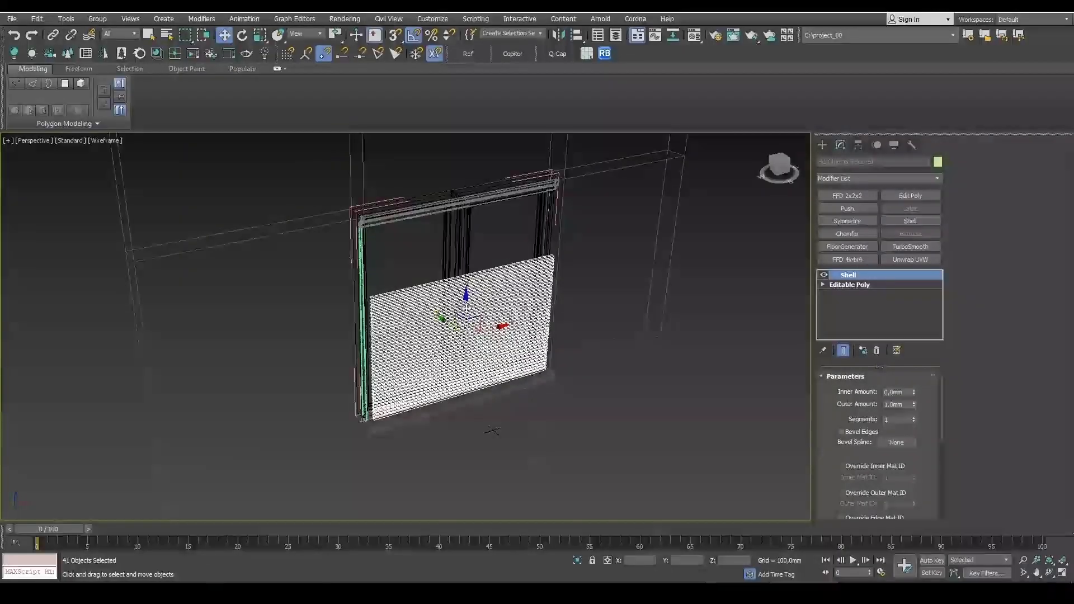
left_click_drag(465, 309, 468, 255)
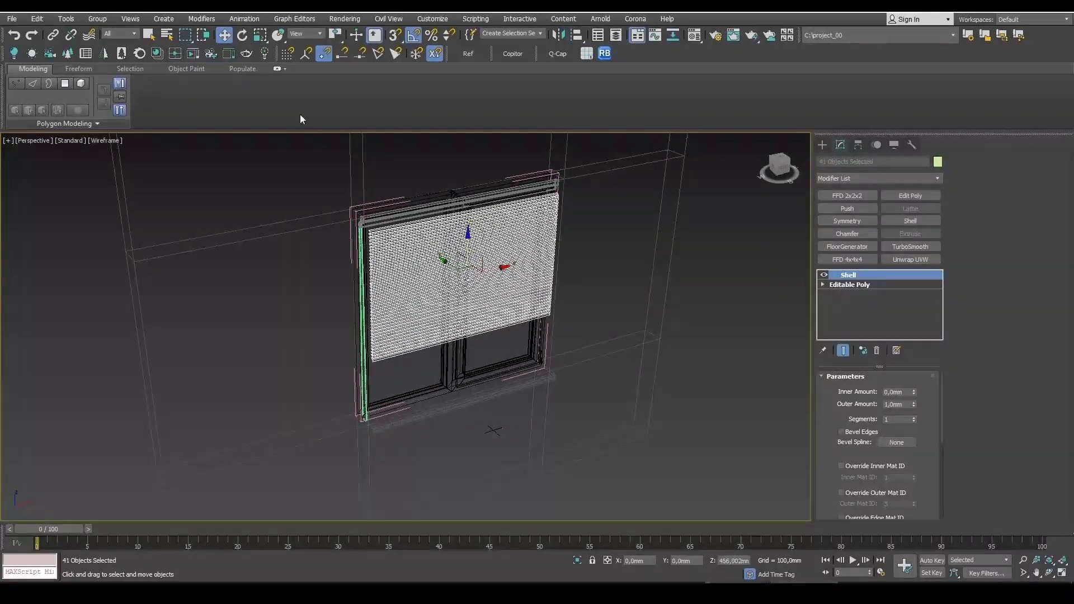
- Group the selected slats under the name "galusi" and return to the shaded view
left_click(96, 18)
left_click(100, 37)
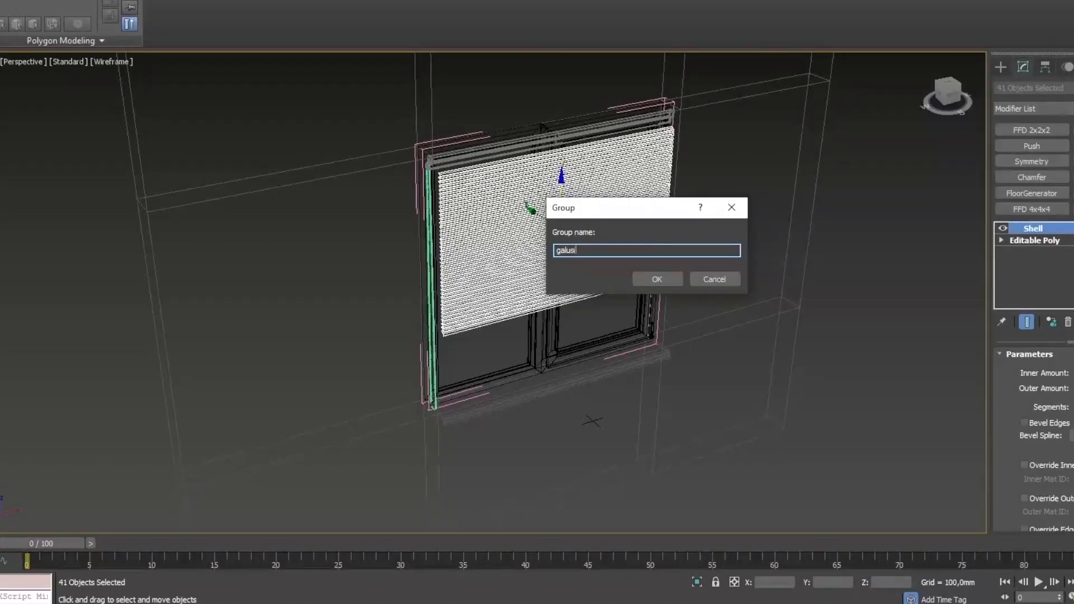
key("Return")
key("F3")
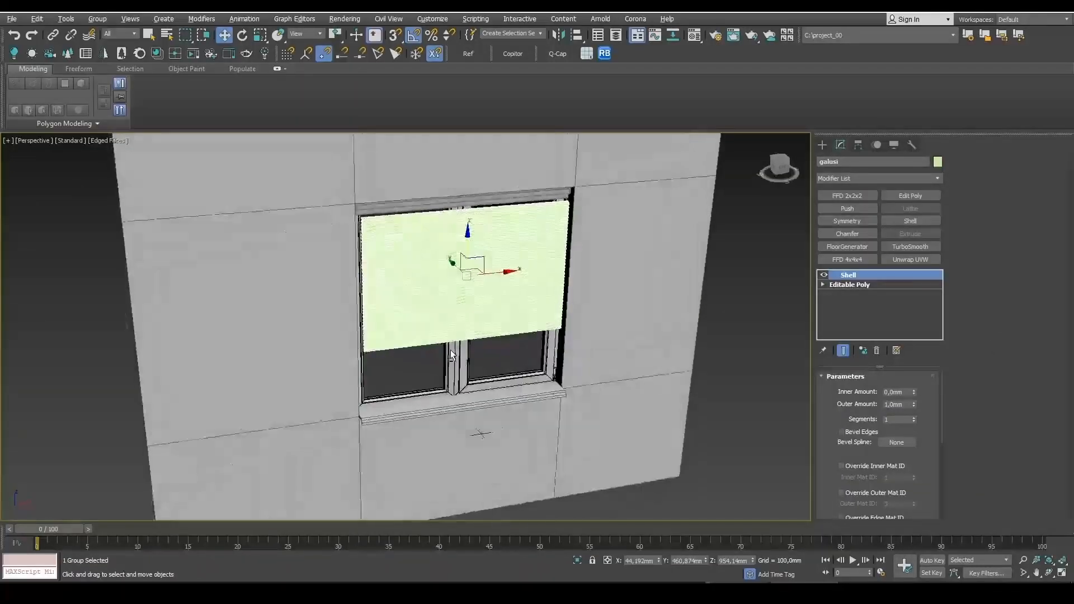
- Move the slat group closer to the window and headrail, to about Y 502.3 mm and Z 976.1 mm
key("z")
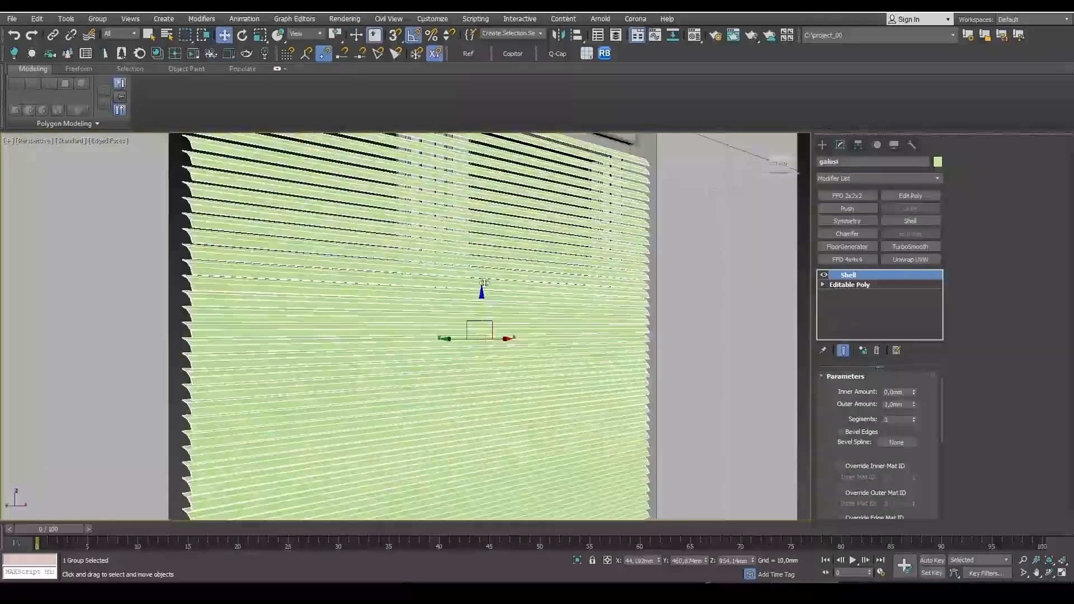
scroll(484, 283, "down", 5)
left_click_drag(479, 294, 440, 308)
- Inspect the slat group's lower end and side edge against the window frame and bead chain
scroll(481, 296, "down", 1)
scroll(481, 296, "down", 2)
middle_click_drag(551, 314, 502, 335, "alt")
scroll(453, 428, "down", 3)
middle_click_drag(453, 428, 350, 358)
scroll(350, 358, "up", 3)
scroll(350, 361, "up", 3)
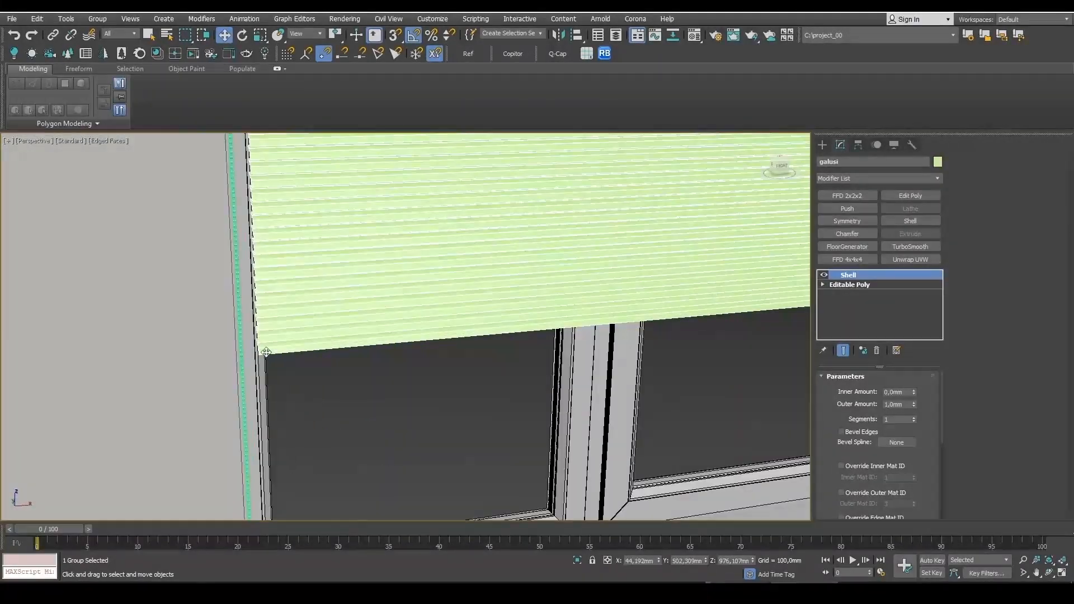
scroll(446, 337, "down", 3)
middle_click_drag(592, 332, 511, 343)
scroll(682, 320, "down", 4)
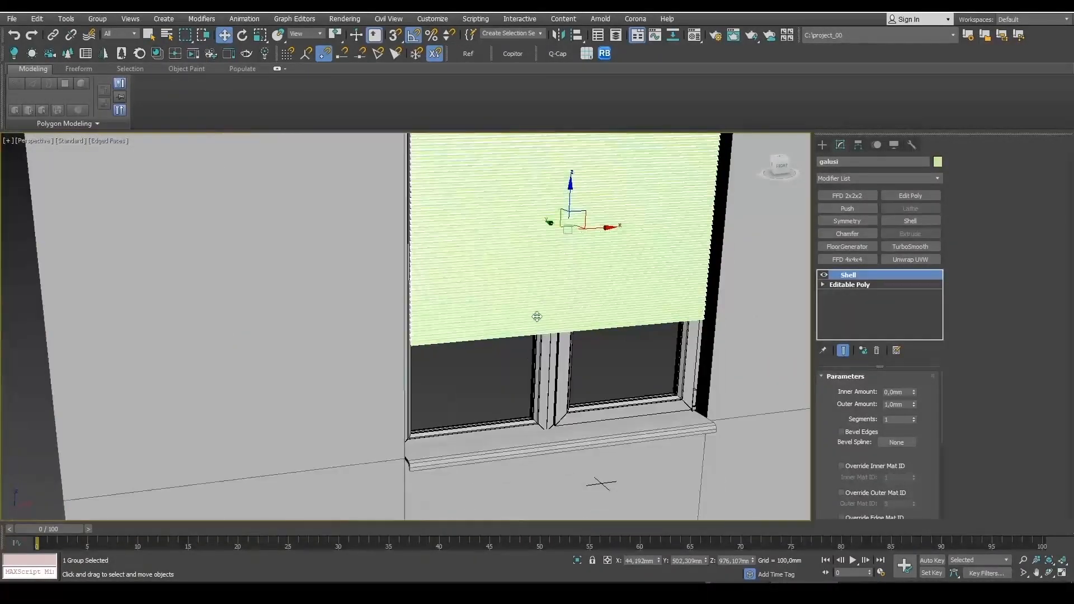
- Clone the bar element beneath the headrail downward within the same object, to about 573.6 mm in Z
middle_click_drag(566, 257, 546, 384)
middle_click_drag(546, 384, 568, 371, "alt")
scroll(520, 261, "up", 6)
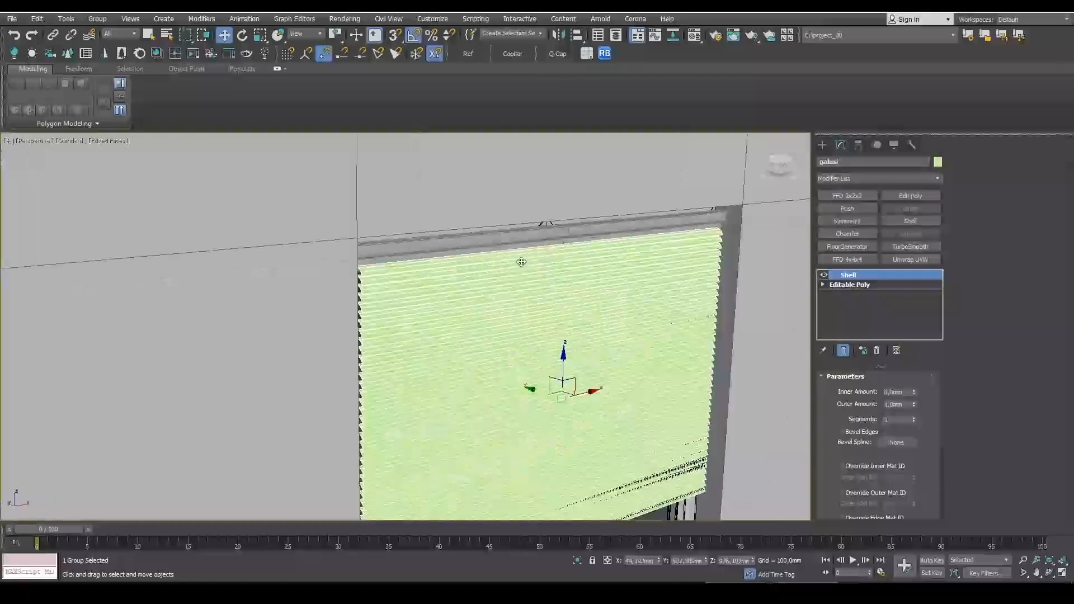
left_click(537, 225)
scroll(432, 242, "down", 3)
left_click(902, 390)
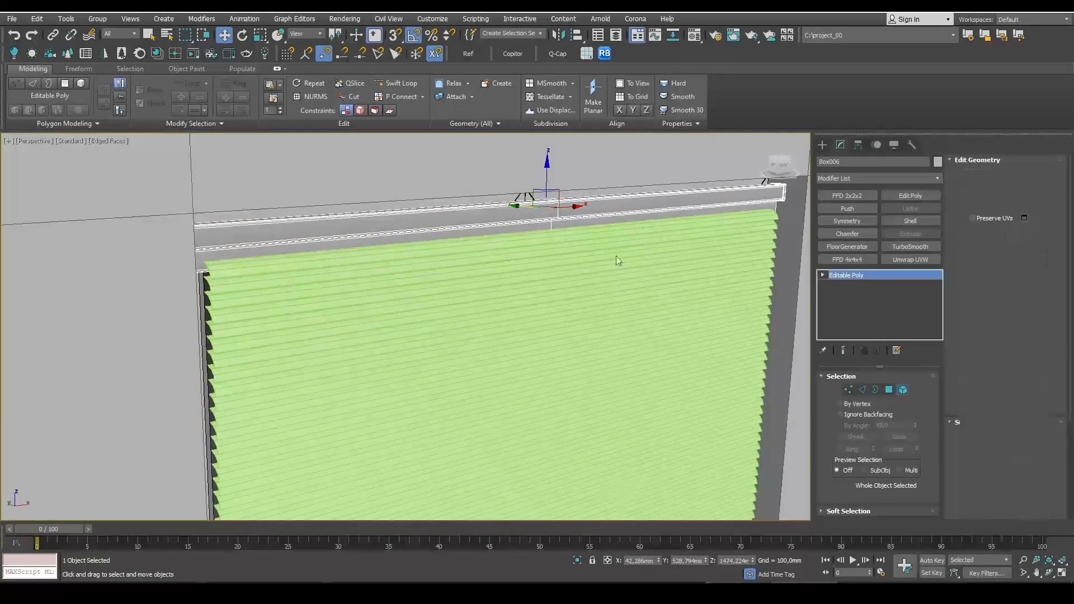
left_click(478, 230)
middle_click_drag(477, 230, 592, 272, "alt")
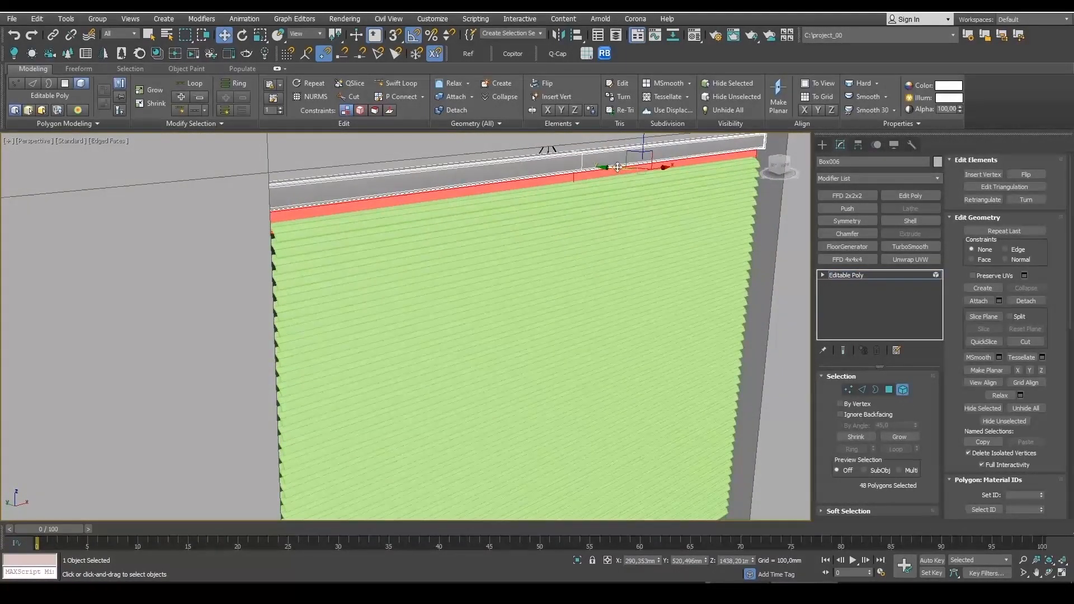
left_click_drag(644, 147, 645, 380)
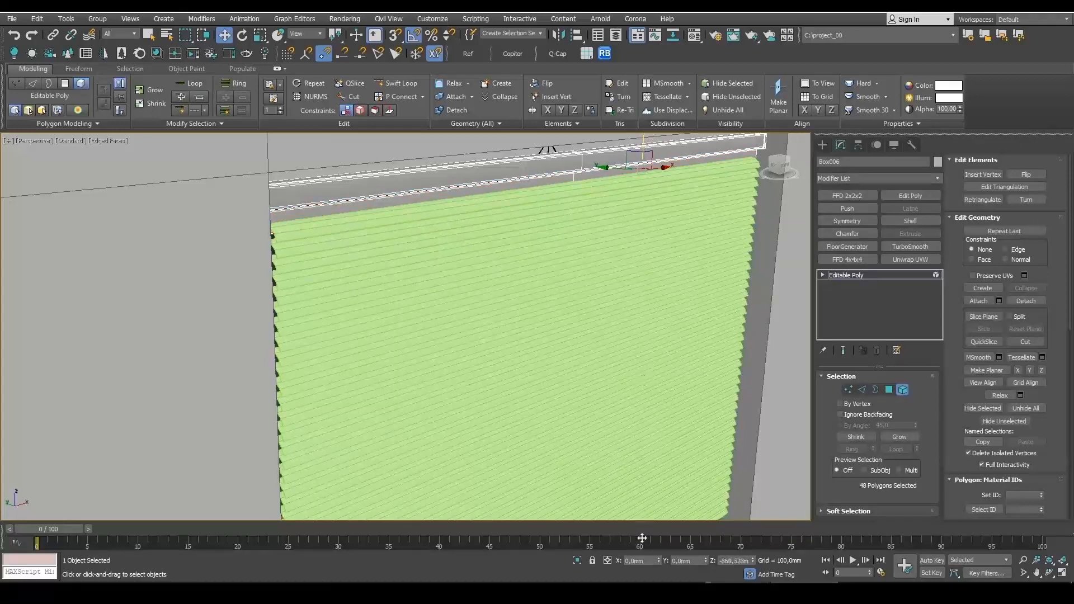
left_click_drag(642, 537, 641, 538, "shift")
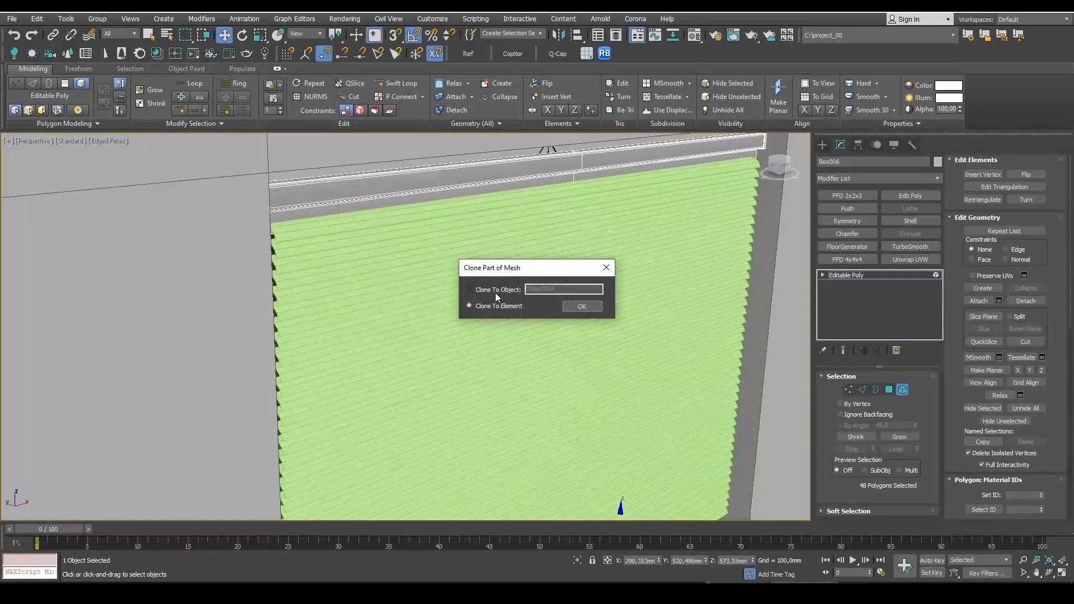
left_click(582, 306)
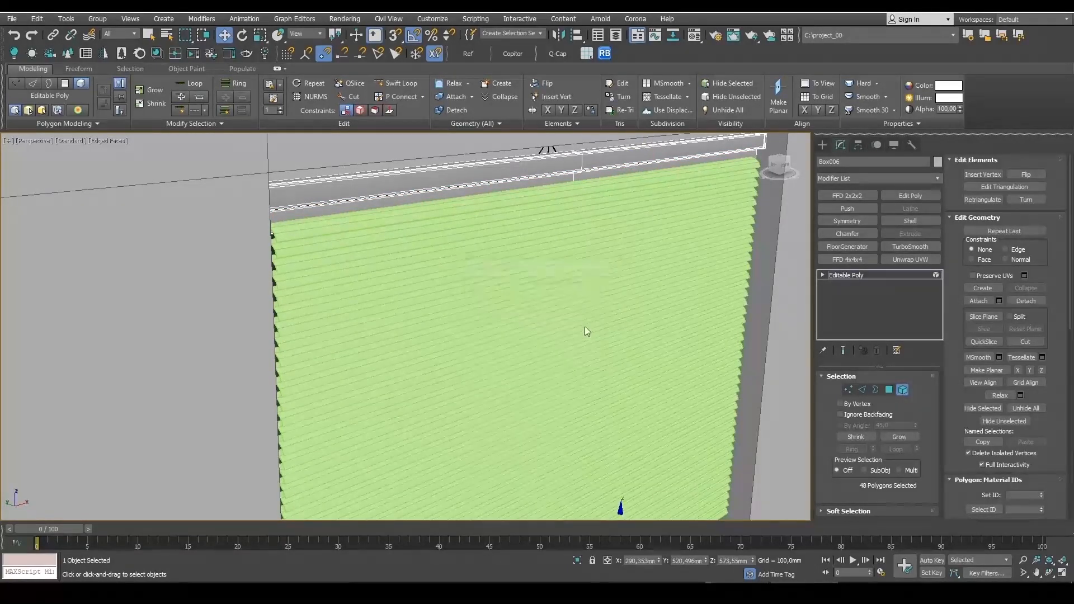
- Lower the cloned bar to the bottom end of the slats, at about 502.2 mm in Z
mouse_move(585, 326)
middle_mouse_down()
mouse_move(602, 170)
mouse_move(589, 81)
middle_mouse_up()
key("F3")
scroll(585, 271, "up", 3)
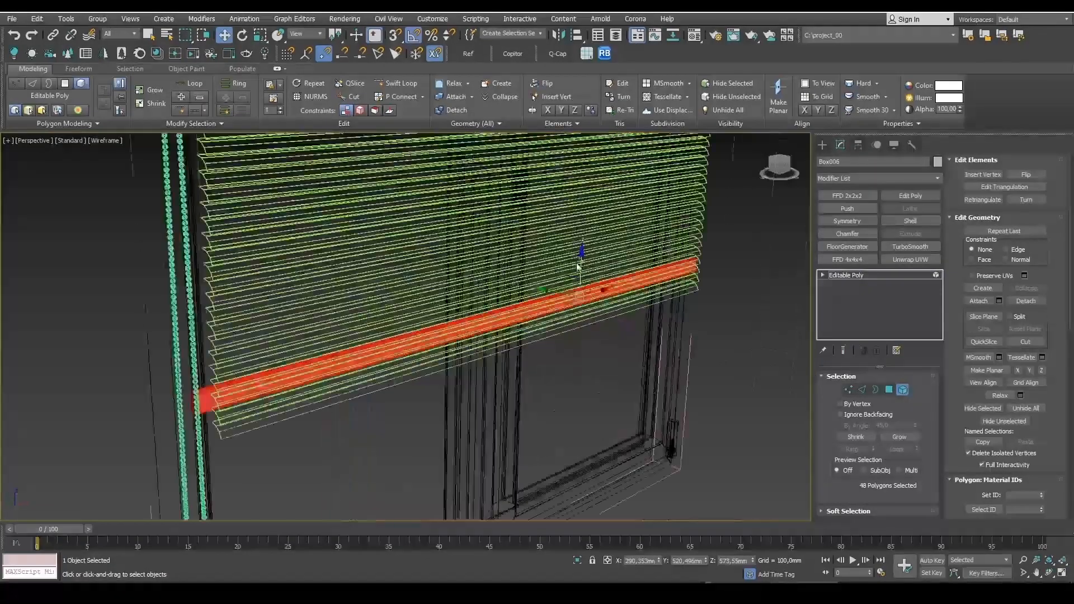
left_click_drag(582, 262, 589, 293)
key("F3")
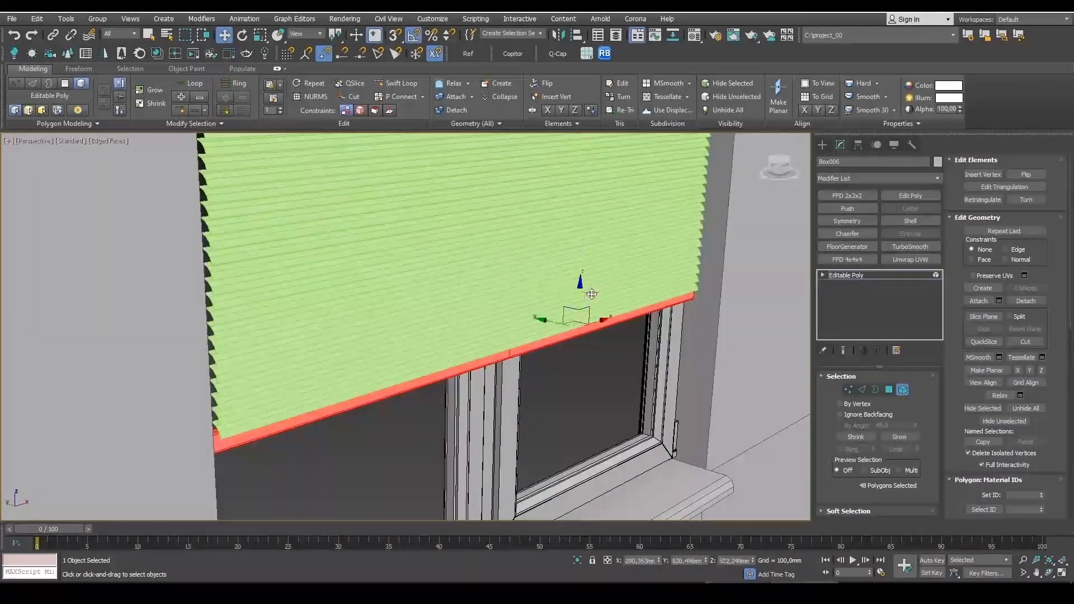
- Rotate the cloned bar 90 degrees to lie flat and place it just under the lowest slat, at about Y 503.1 mm and Z 507.5 mm
key("alt+w")
middle_click_drag(284, 441, 284, 441)
key("z")
key("alt+w")
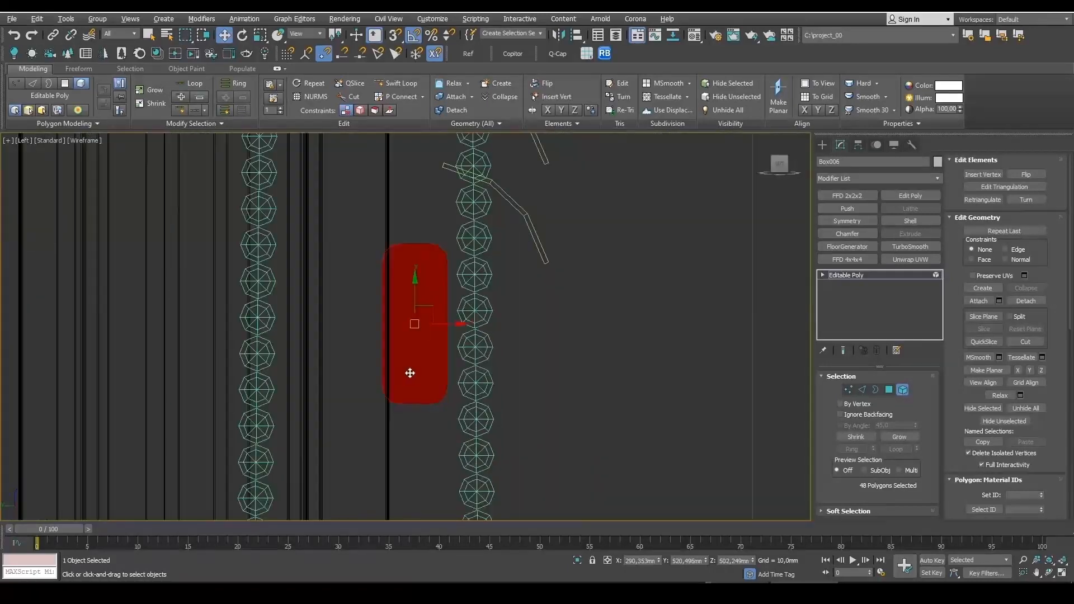
key("e")
left_click_drag(447, 301, 481, 338)
key("w")
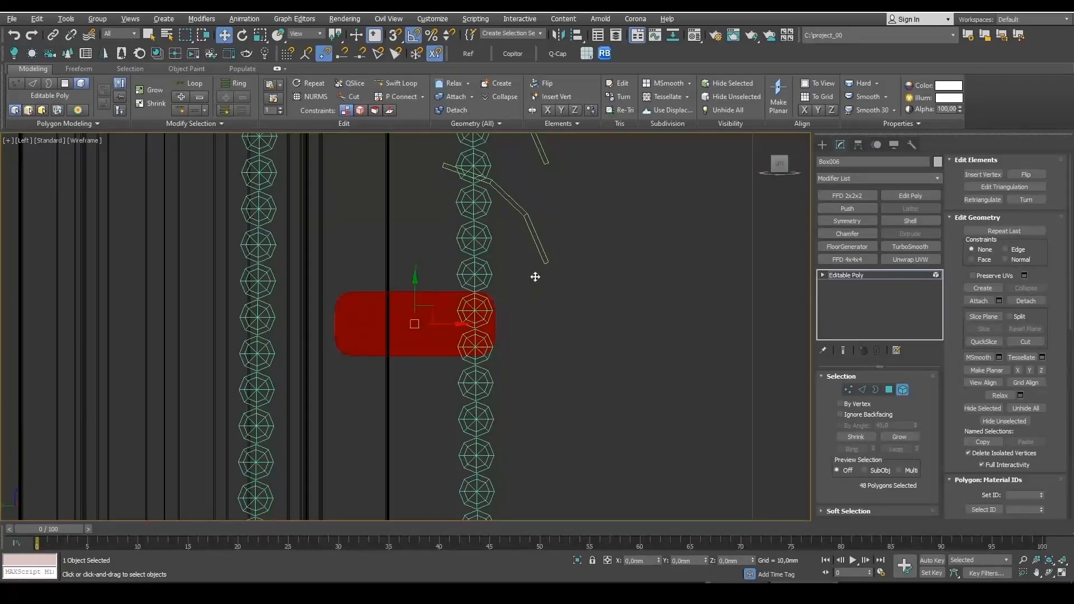
left_click_drag(423, 311, 510, 284)
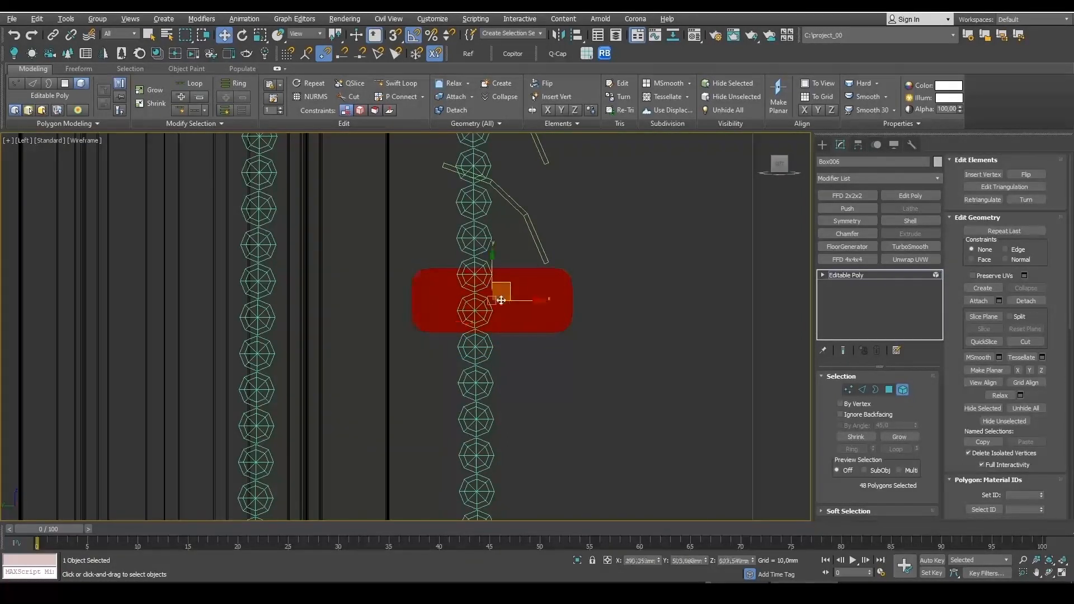
scroll(506, 302, "down", 2)
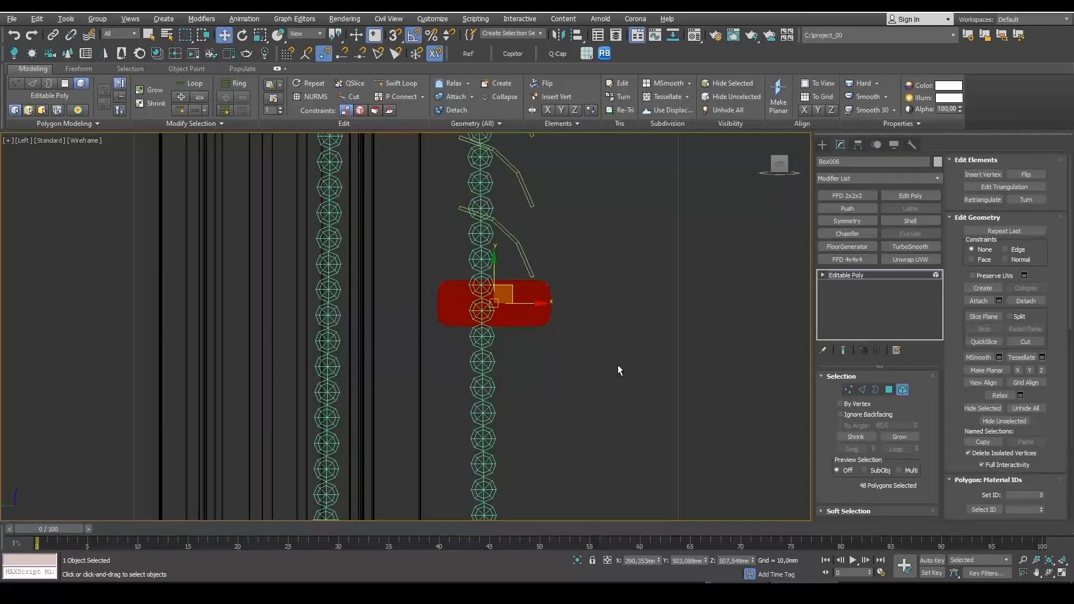
- Check the bottom bar's ends and fit against the slats and window opening in the Perspective view
key("alt+w")
right_click(643, 390)
key("alt+w")
middle_click_drag(710, 402, 613, 378, "alt")
middle_click_drag(612, 379, 397, 353)
scroll(440, 299, "up", 3)
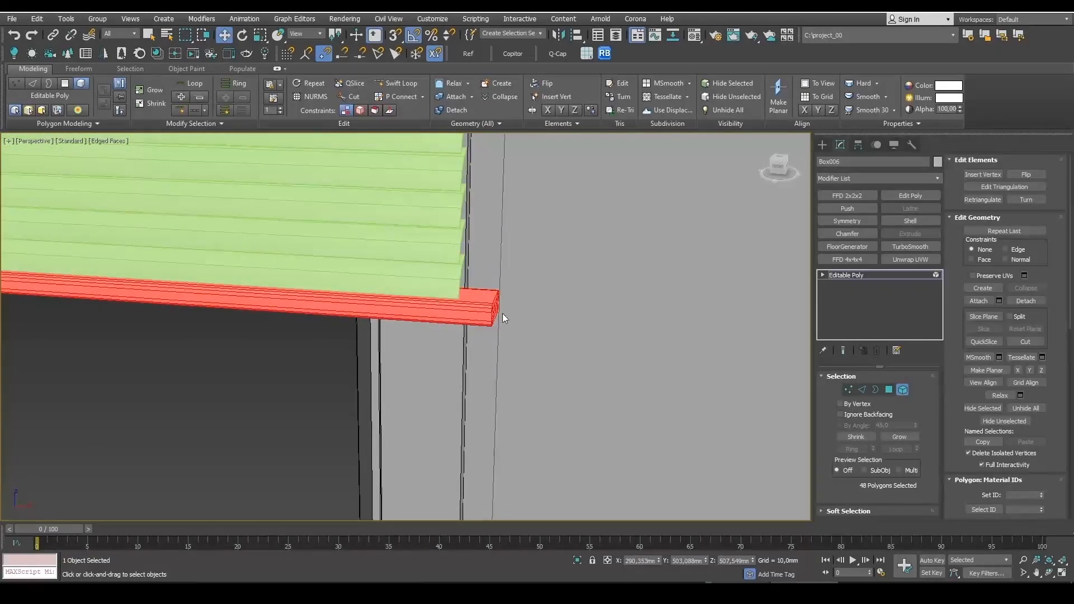
scroll(502, 314, "up", 2)
scroll(499, 313, "down", 7)
middle_click_drag(222, 320, 330, 329)
middle_click_drag(330, 328, 213, 403, "alt")
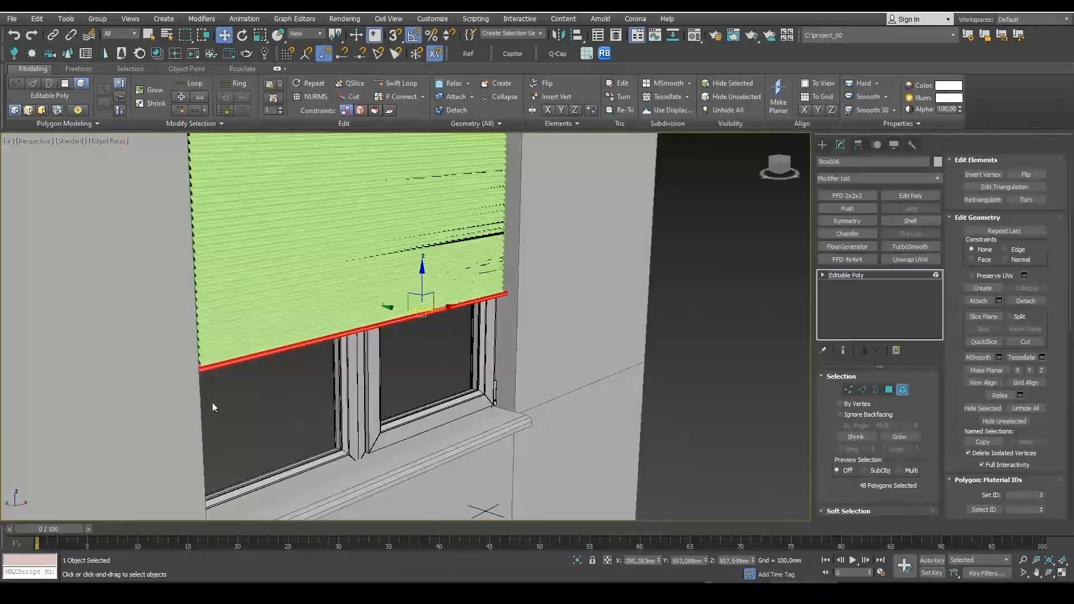
- Isolate the bottom bar and cap the open border at its end beside the bead chain
scroll(203, 358, "up", 5)
key("F3")
scroll(230, 343, "down", 3)
middle_click_drag(231, 342, 256, 346, "alt")
scroll(163, 326, "up", 2)
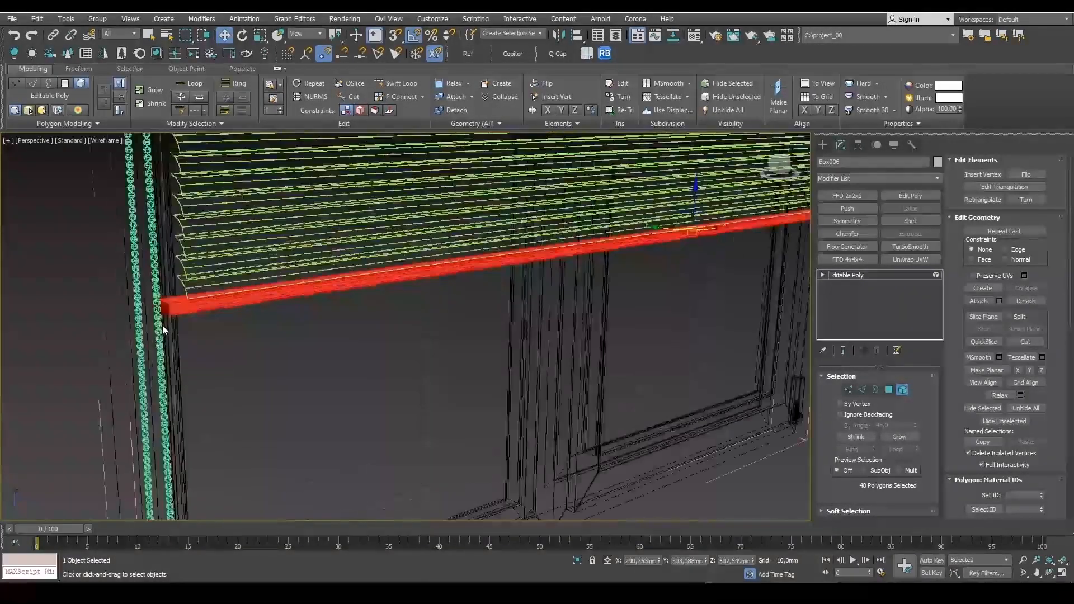
scroll(436, 336, "down", 4)
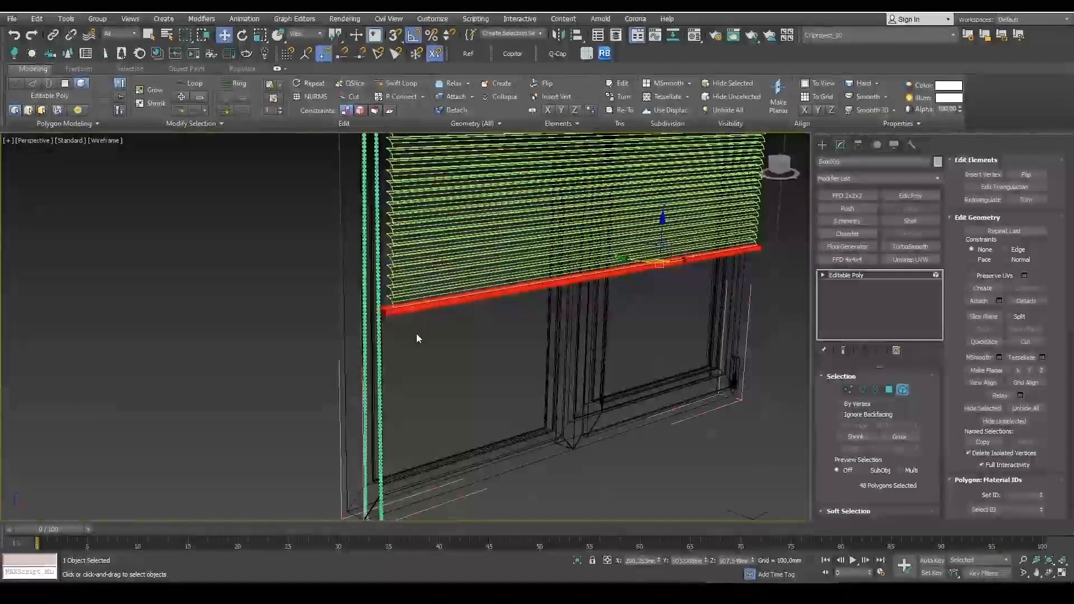
key("3")
left_click(381, 312)
scroll(381, 312, "up", 4)
scroll(380, 311, "up", 4)
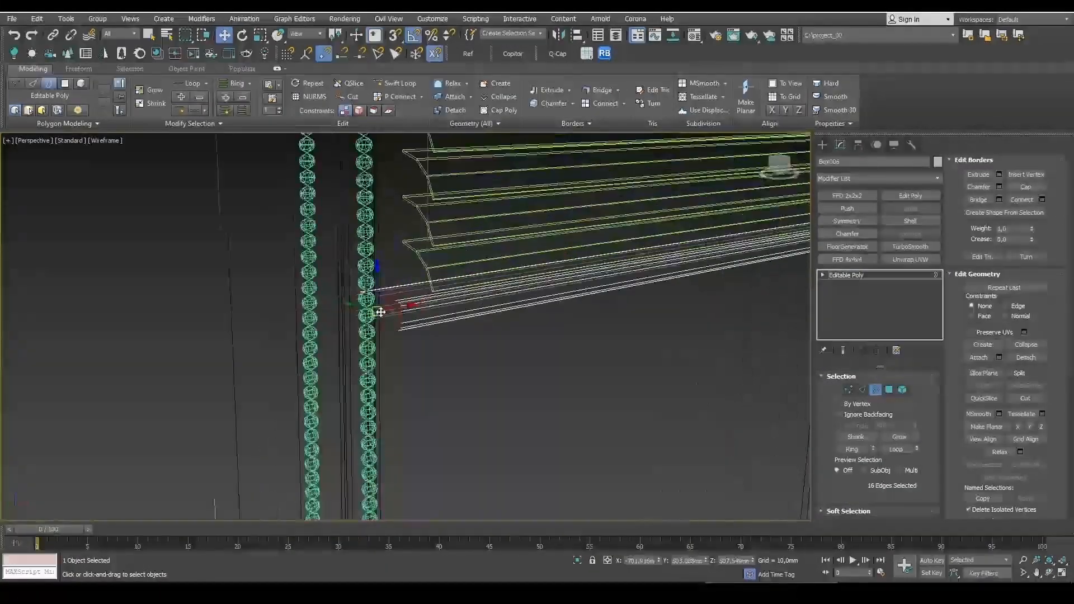
scroll(381, 312, "up", 4)
middle_click_drag(492, 345, 487, 341, "alt")
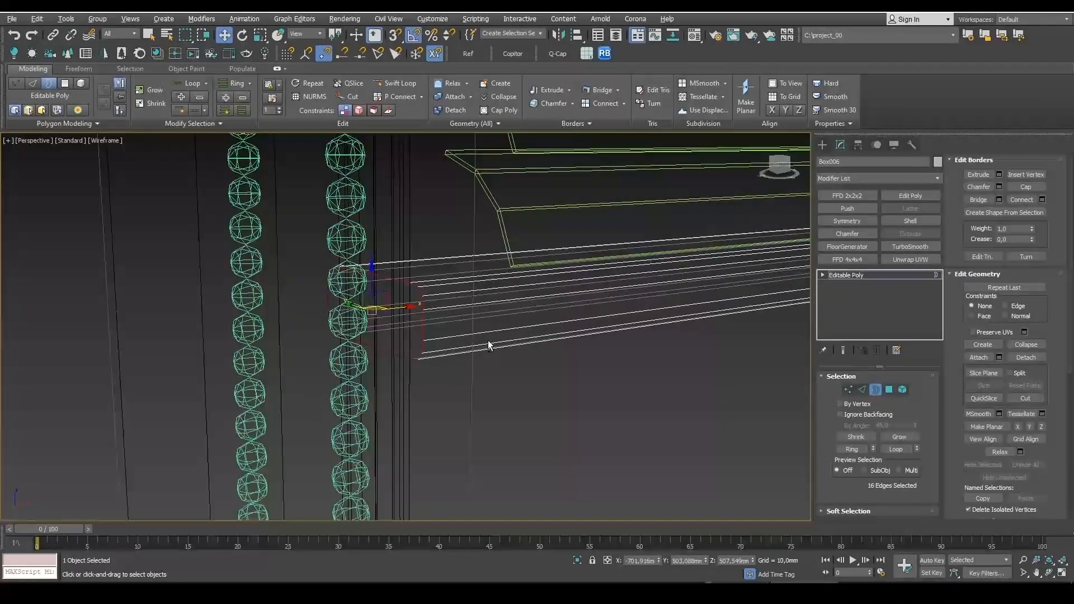
key("alt+q")
key("F3")
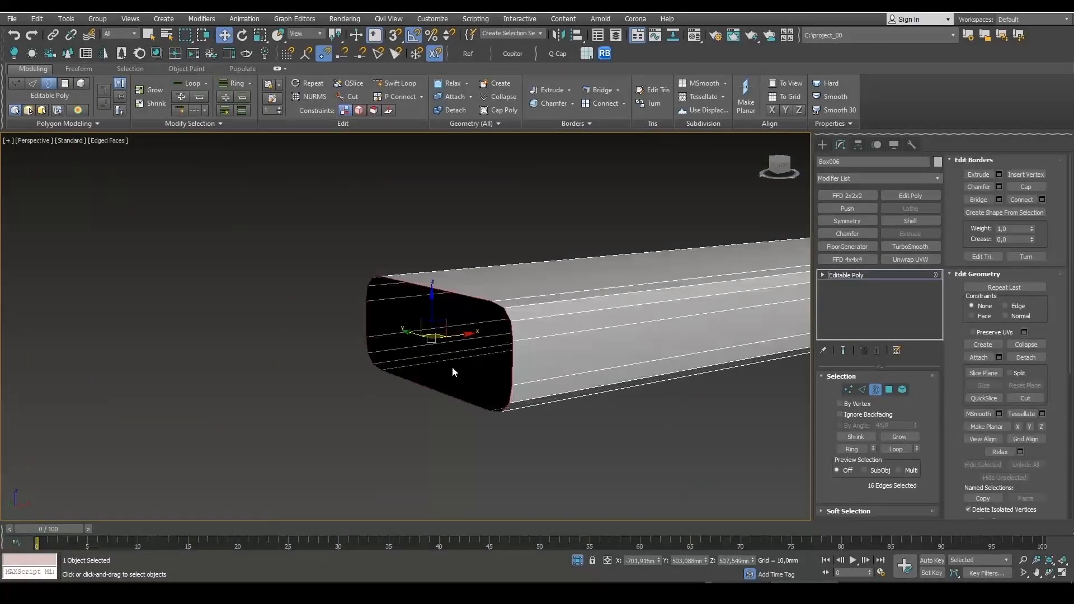
middle_click_drag(452, 367, 559, 394, "alt")
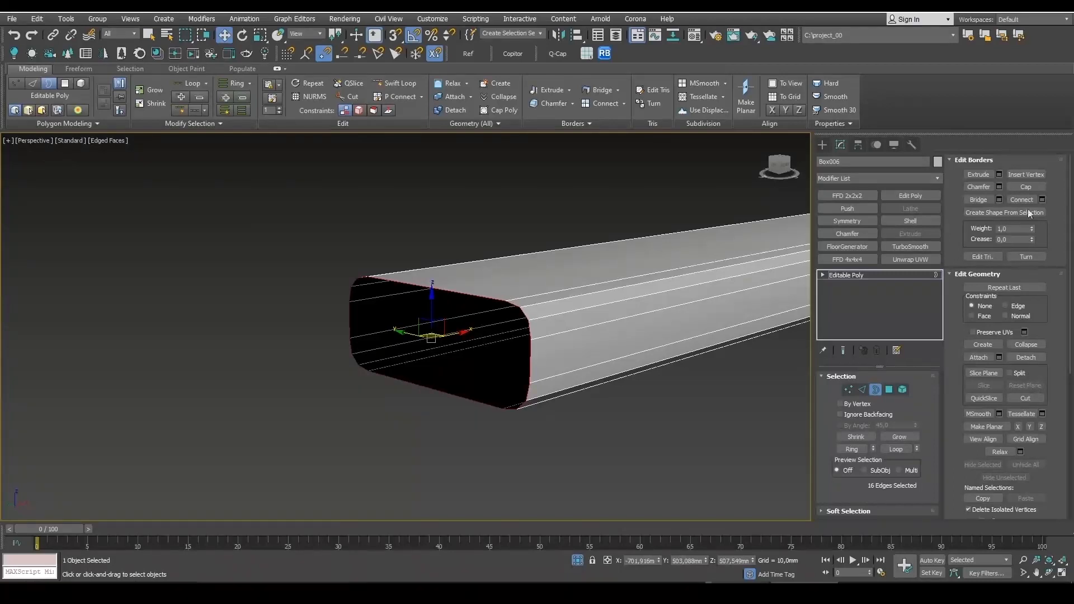
left_click(1026, 186)
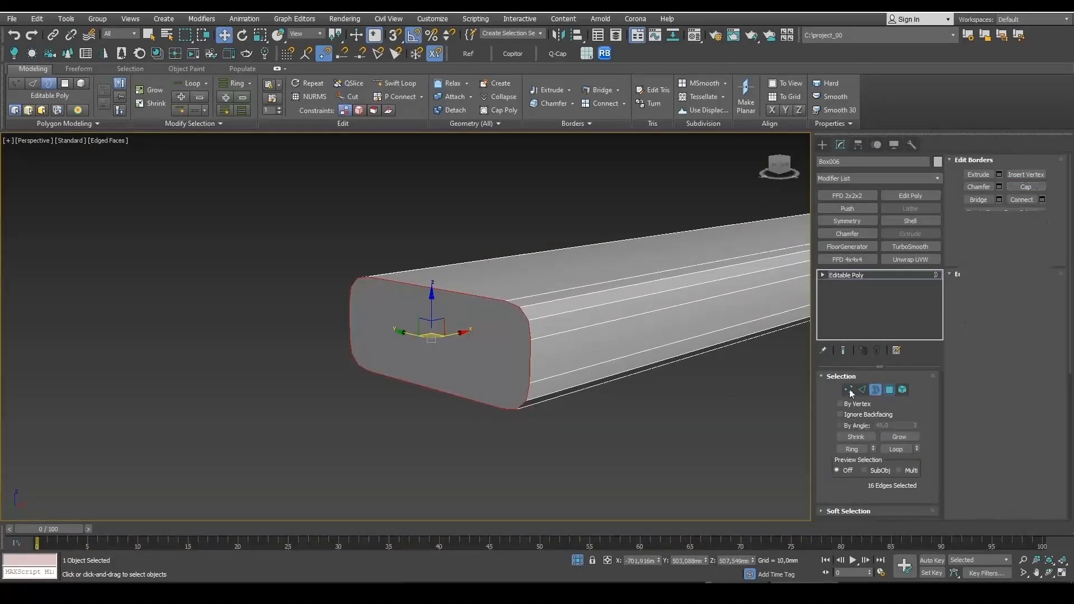
- Convert the bar's new end polygon to quads with Quad Cap, keeping Relax on and Hard smoothing
key("4")
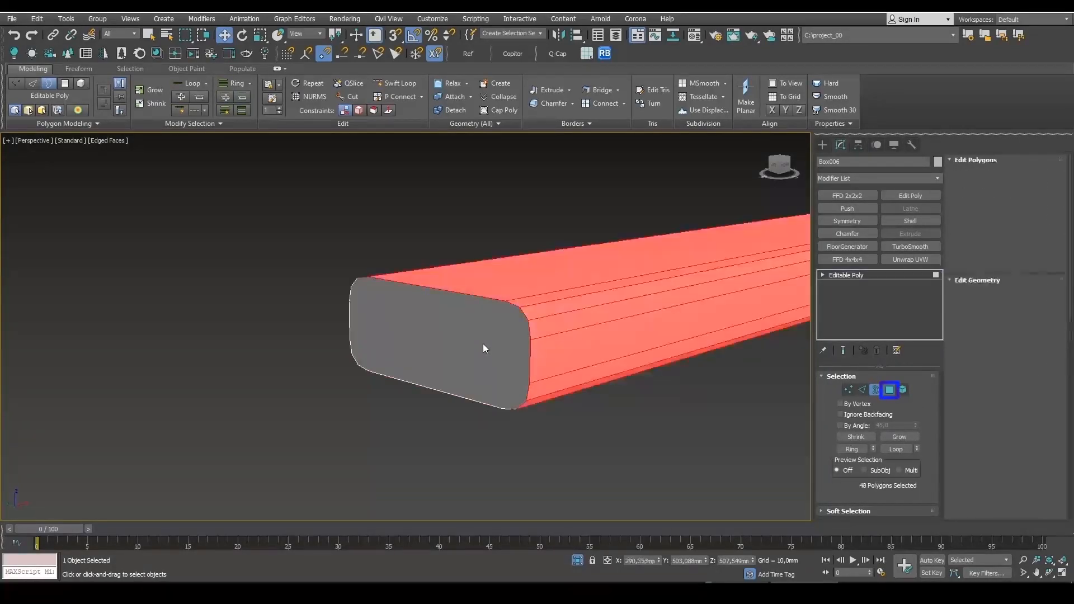
left_click(482, 344)
left_click(558, 53)
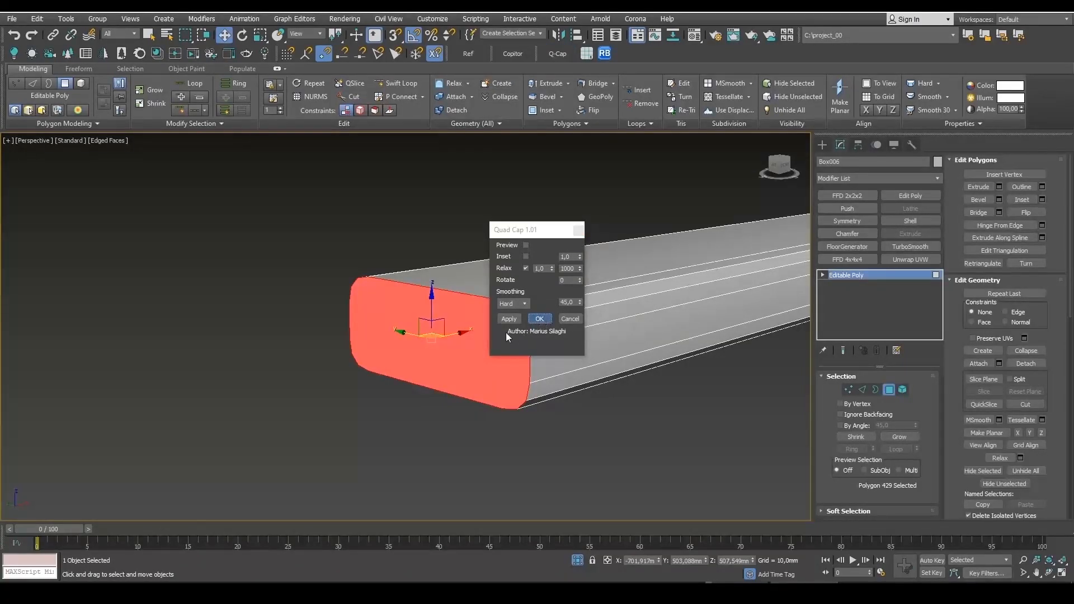
left_click(539, 318)
scroll(526, 353, "down", 12)
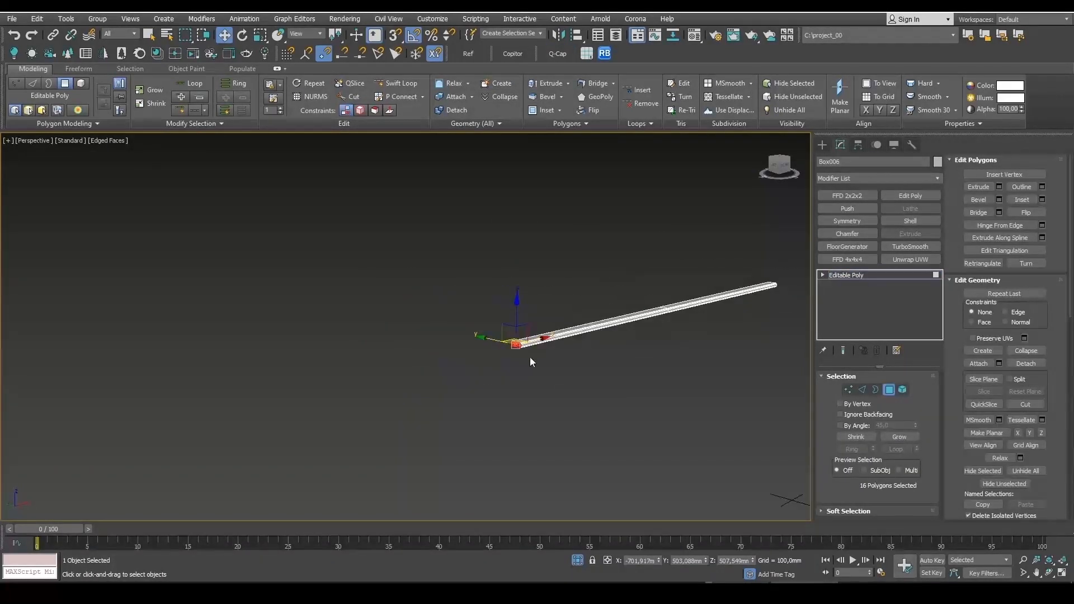
- End the isolation and pull the bar's capped end inward, clear of the bead chain, to about X -683.1 mm
left_click(577, 560)
scroll(618, 379, "down", 6)
middle_click_drag(650, 376, 442, 305, "alt")
scroll(396, 289, "up", 4)
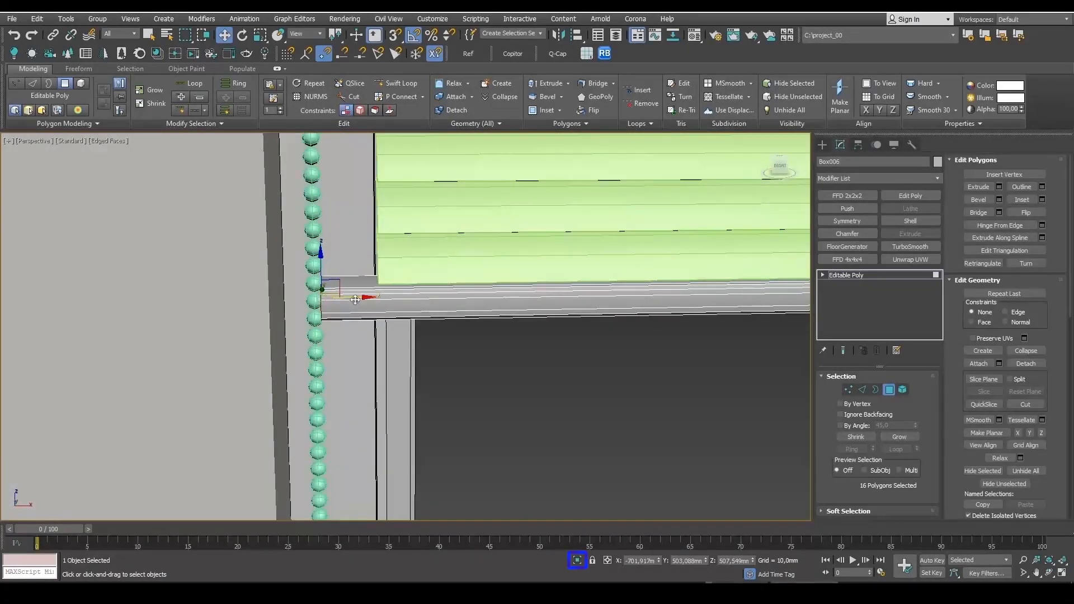
key("alt+q")
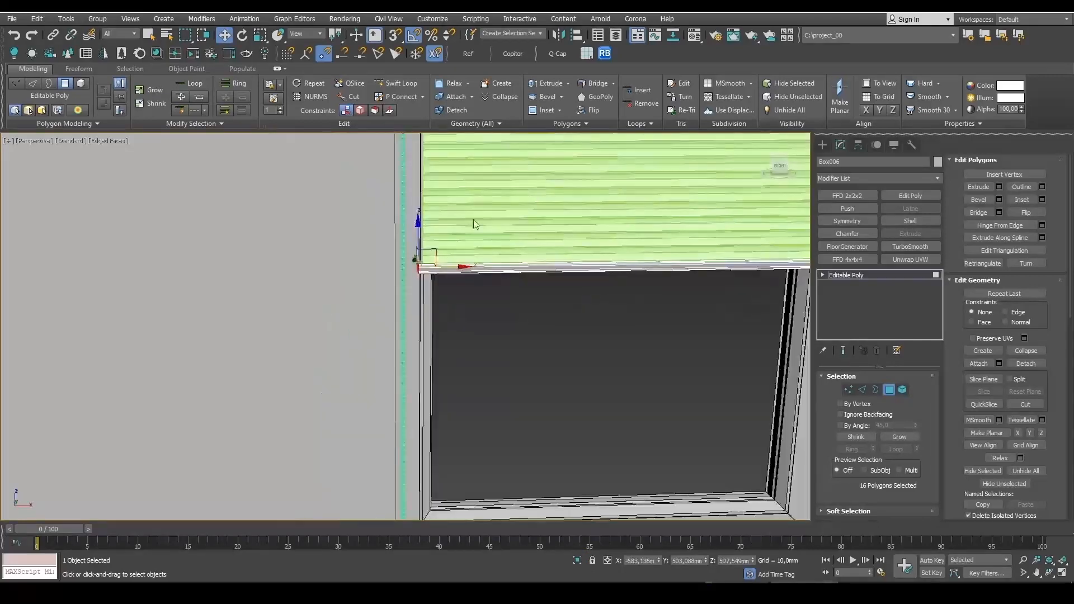
- Move the vertices at the bar's opposite end inward, close to the slat edge, to about X 773.6 mm
scroll(683, 307, "down", 3)
middle_click_drag(683, 307, 251, 312)
scroll(579, 346, "up", 3)
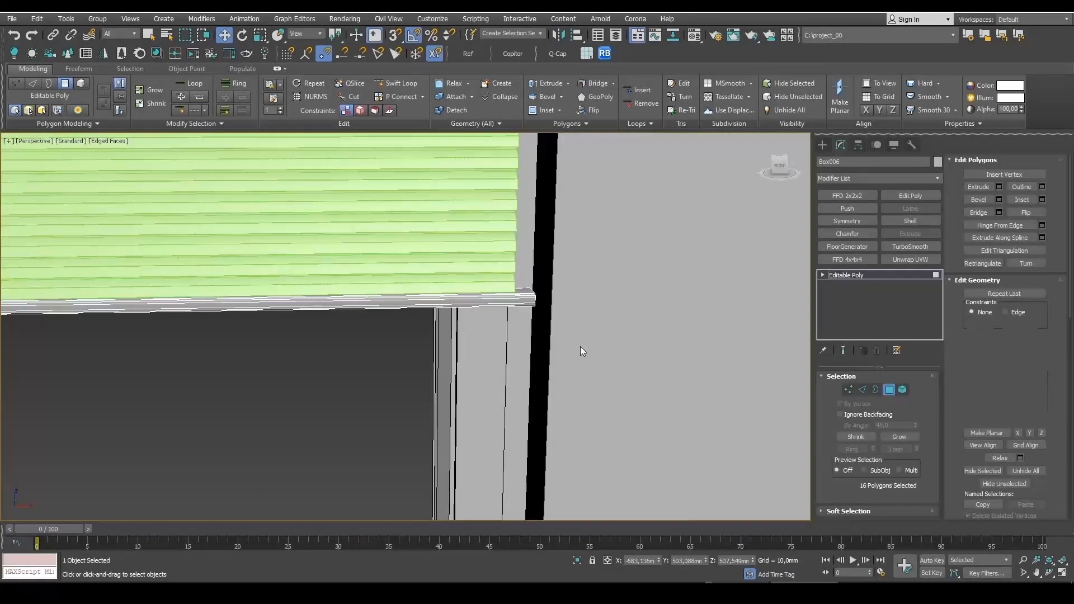
key("1")
left_click_drag(574, 347, 515, 270)
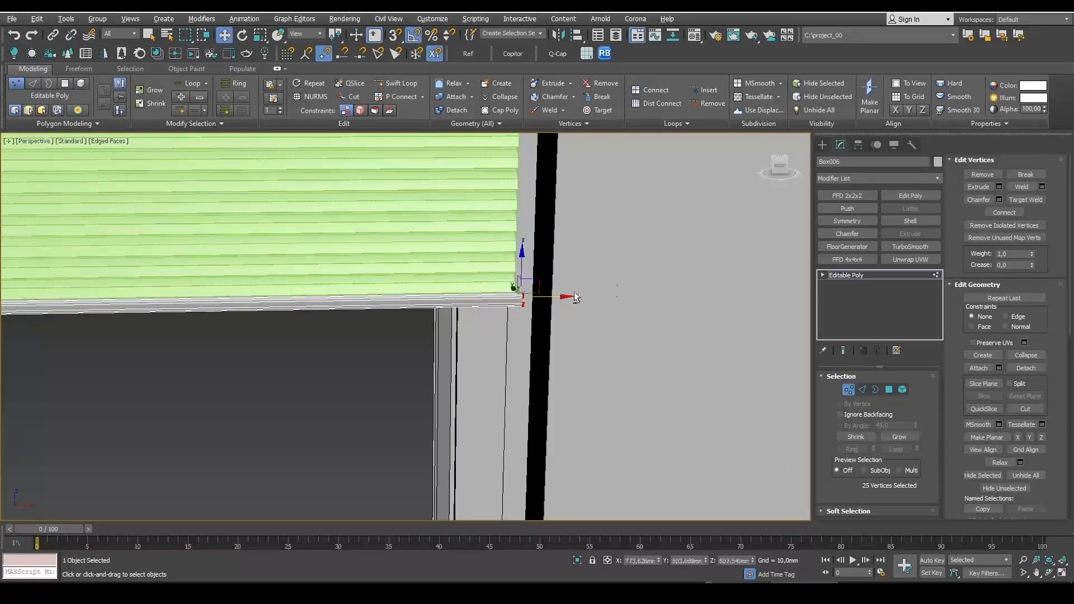
- With AutoGrid off, draw a straight vertical line about 959 mm long in the Front view, from the headrail to the bottom bar near the chain side
key("alt+w")
key("alt+w")
left_click(821, 145)
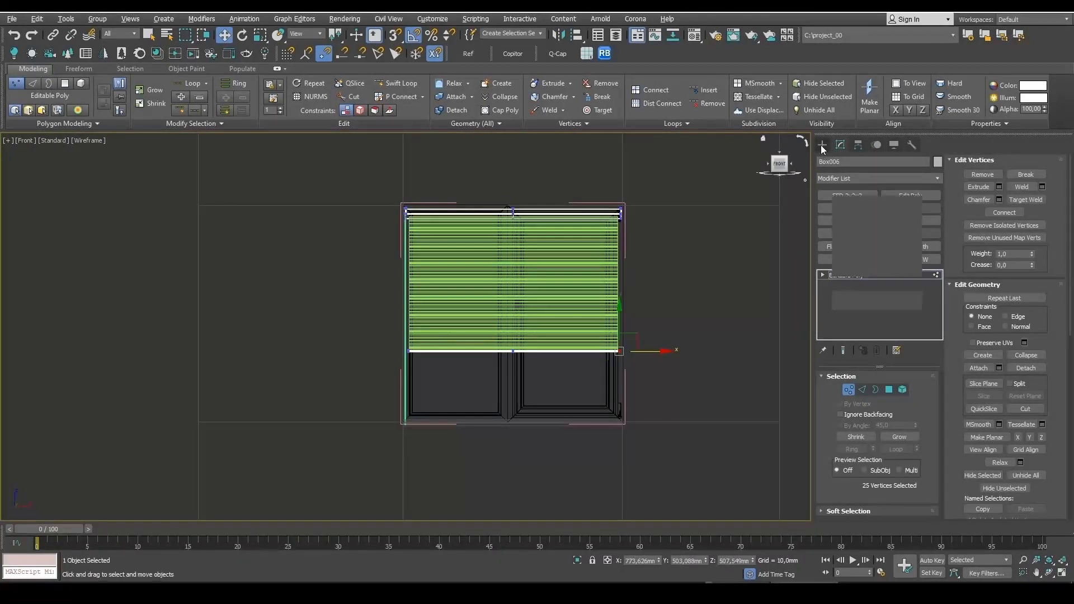
left_click(836, 160)
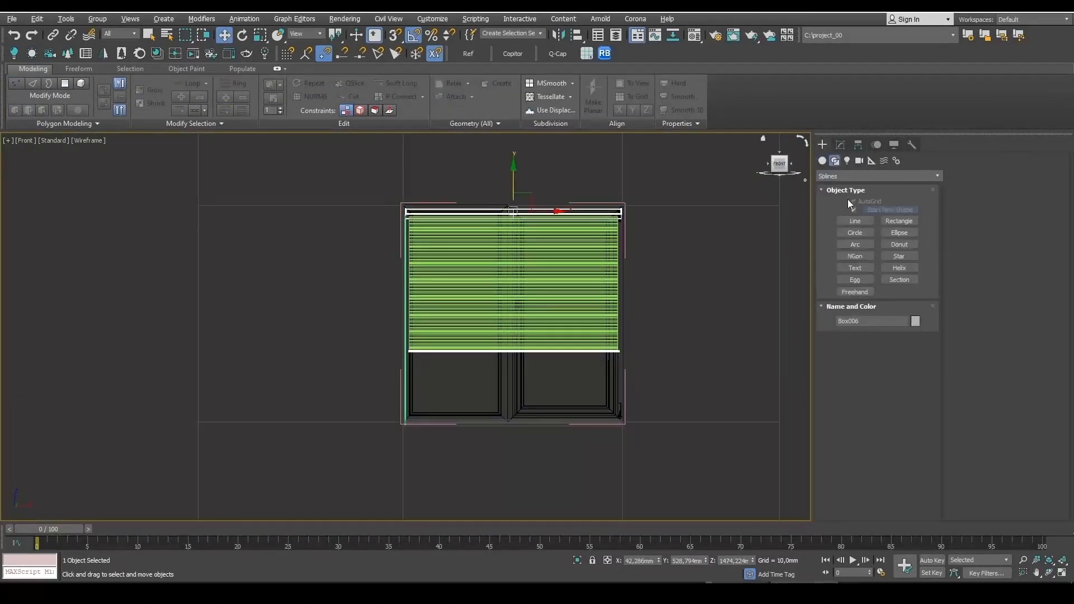
left_click(855, 221)
scroll(414, 212, "up", 4)
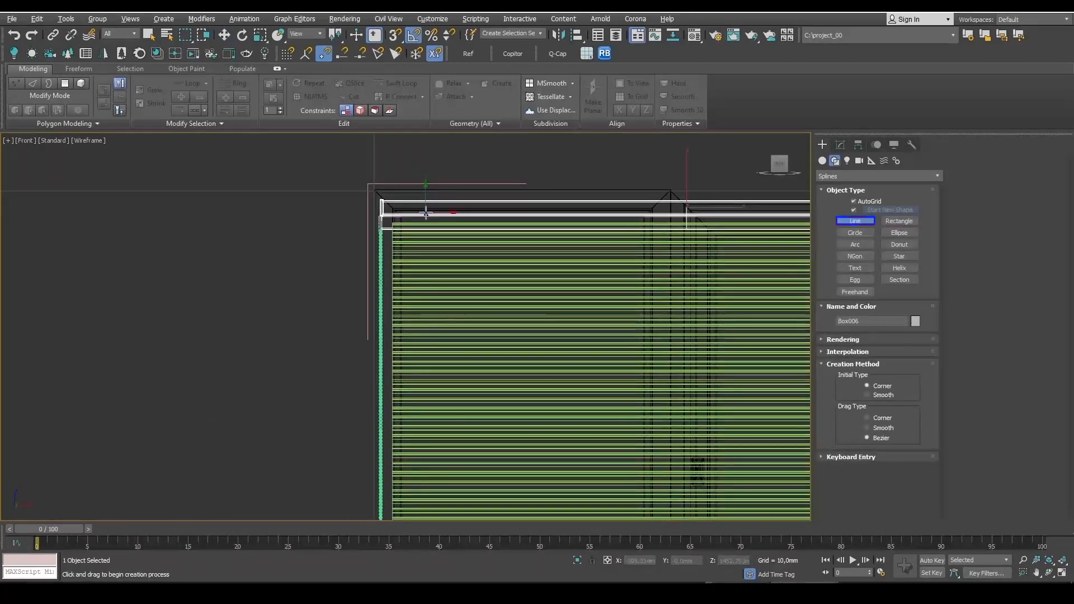
left_click(854, 201)
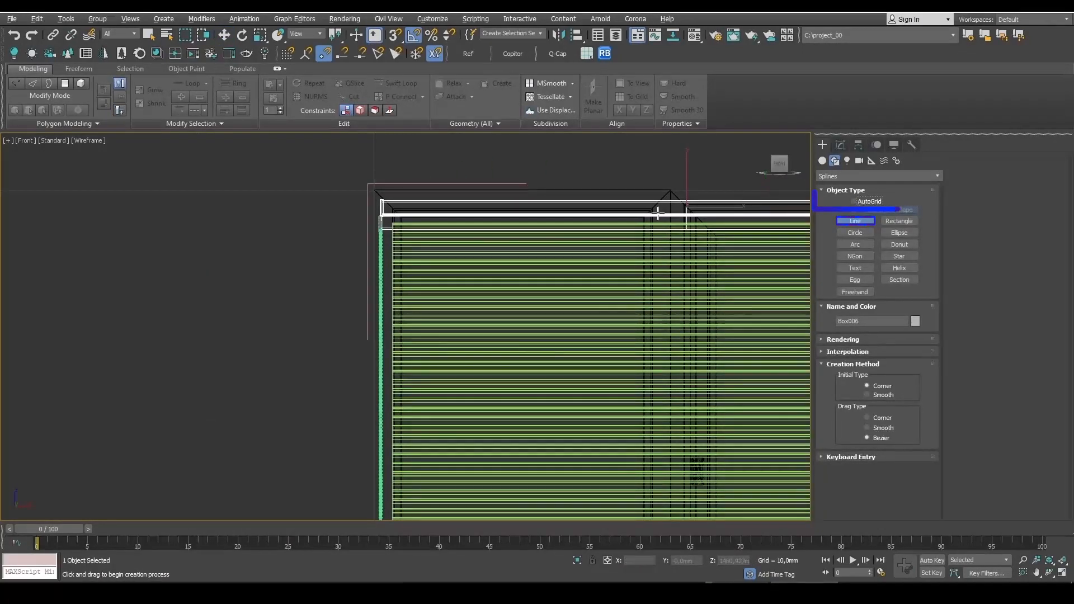
left_click(422, 210)
scroll(423, 274, "down", 3)
middle_click_drag(428, 350, 432, 232)
scroll(427, 305, "up", 3)
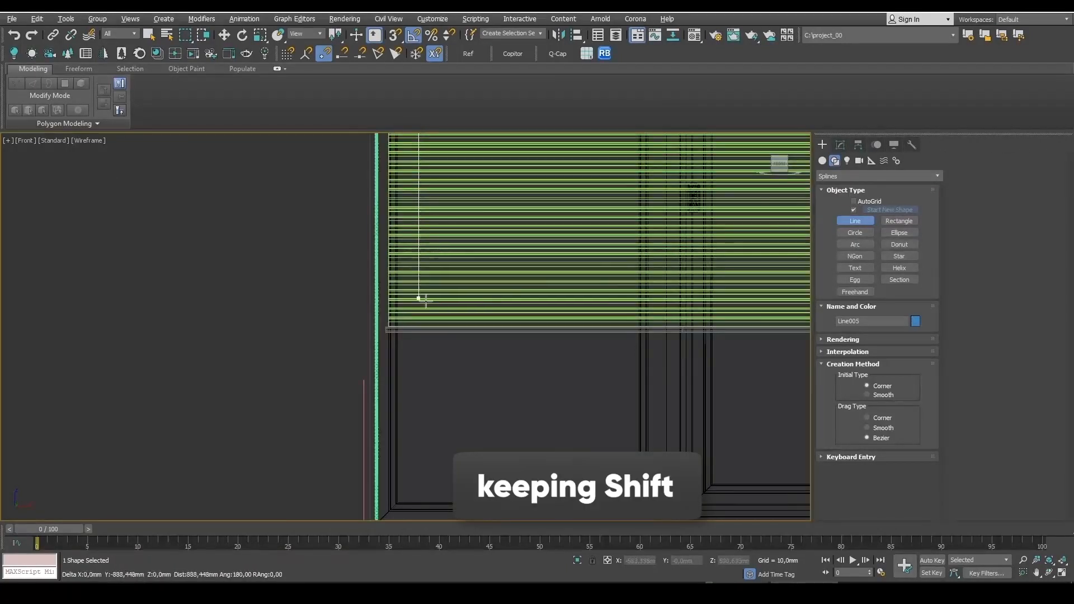
scroll(418, 318, "up", 3)
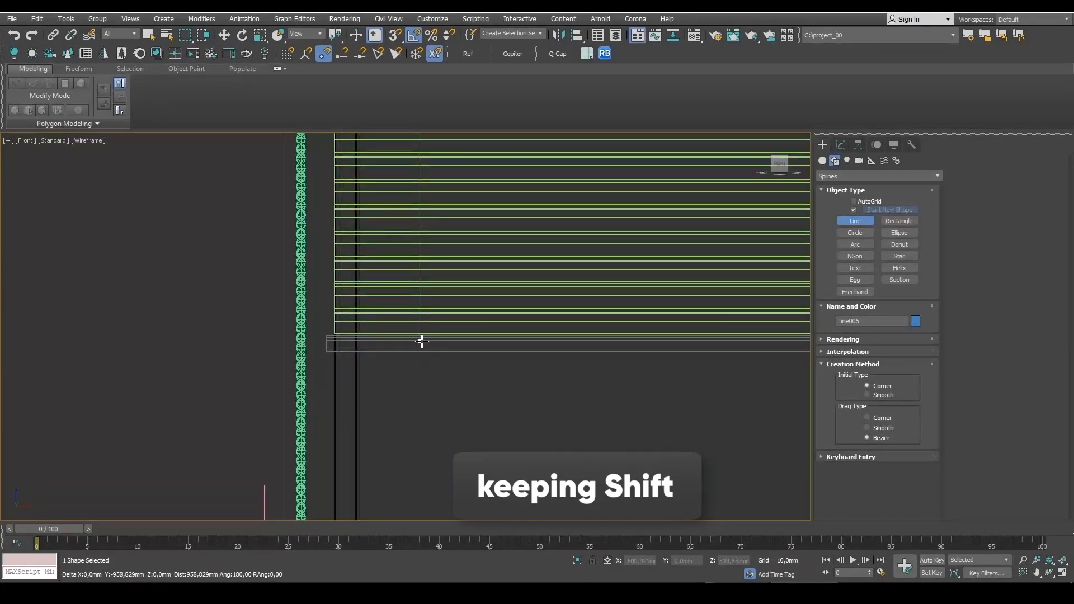
left_click(422, 341)
right_click(425, 341)
scroll(502, 356, "down", 5)
key("w")
- Clone the vertical spline within the same shape to the opposite side of the blind, at about X 671.8 mm
scroll(509, 356, "down", 2)
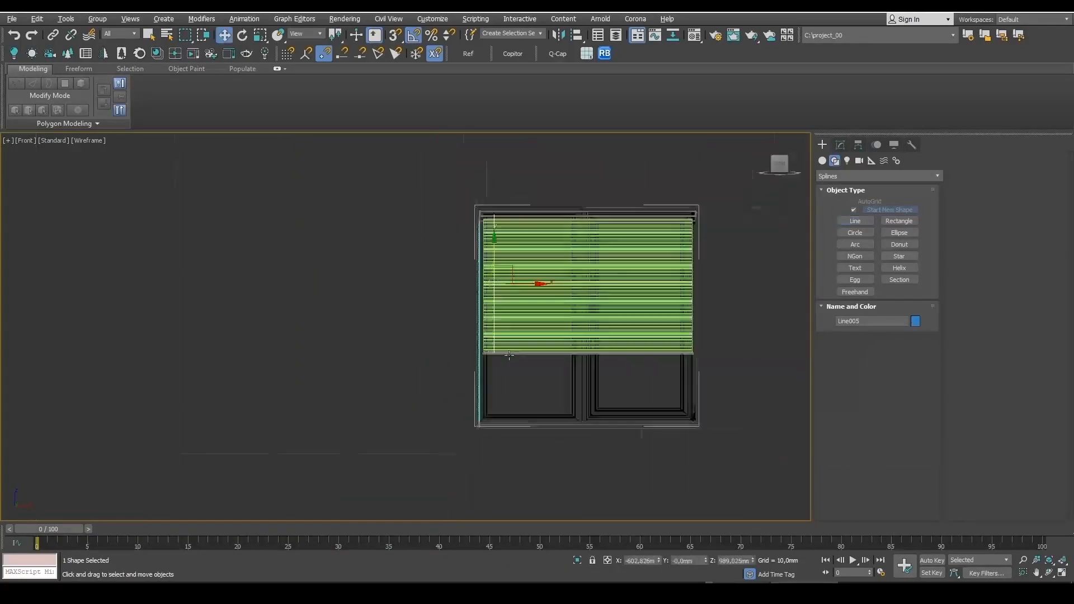
scroll(509, 355, "down", 2)
left_click(839, 145)
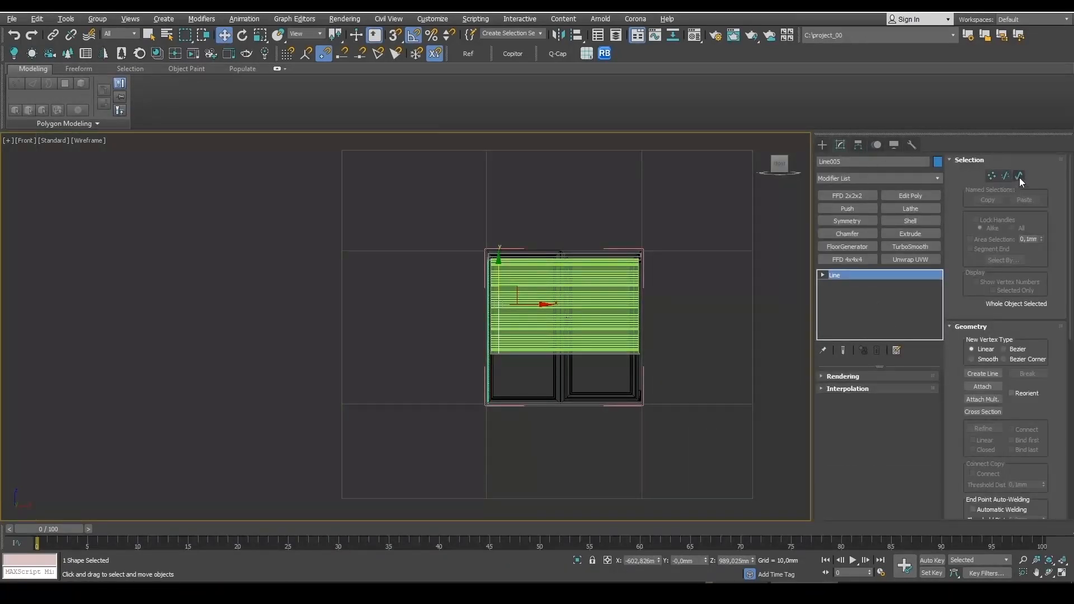
left_click(1019, 176)
left_click(490, 297)
scroll(502, 297, "up", 2)
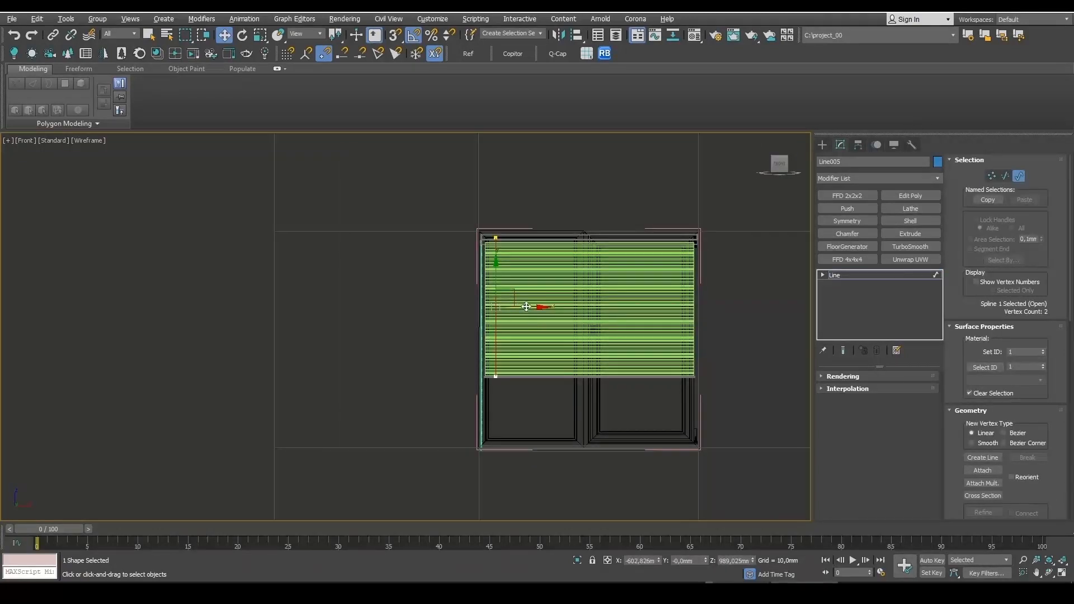
left_click_drag(526, 307, 548, 313, "shift")
left_click_drag(706, 319, 709, 319, "shift")
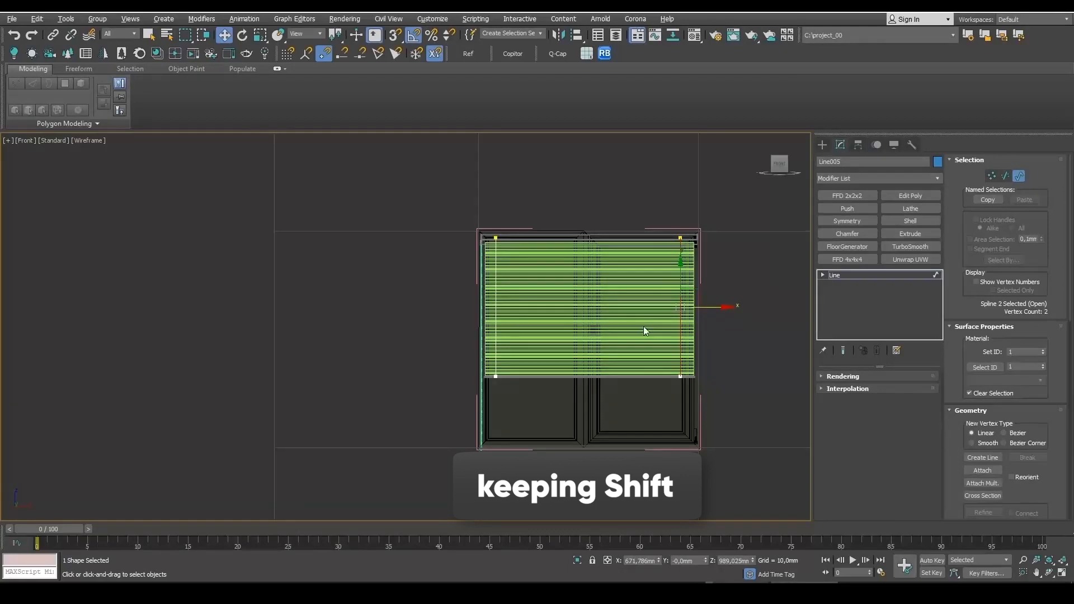
- Select both vertical splines and shift them sideways in the Left view to align with the slats
left_click_drag(510, 334, 402, 397)
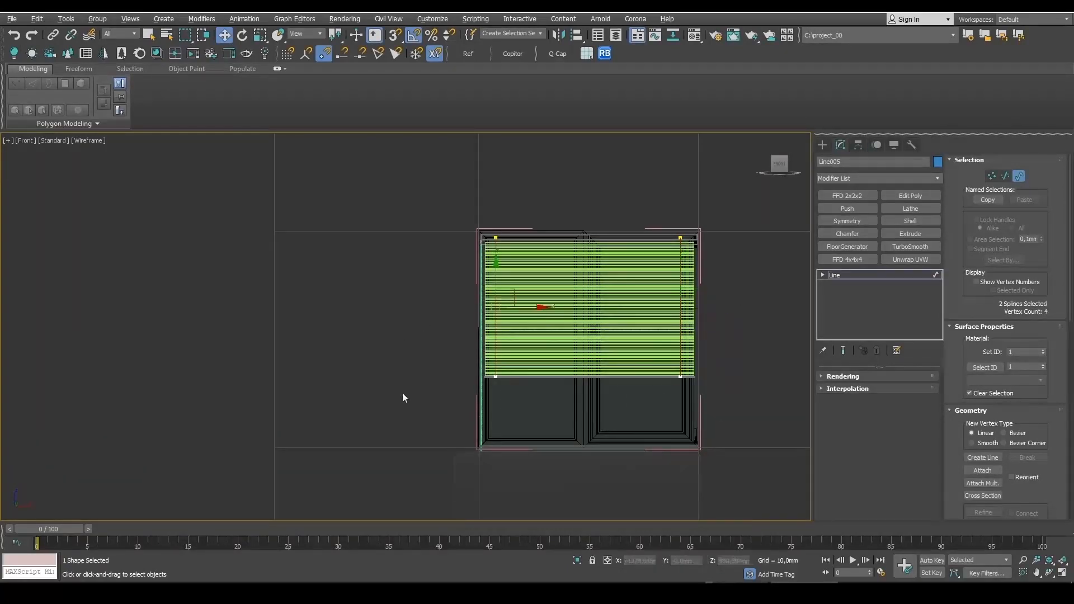
key("alt+w")
right_click(299, 447)
key("alt+w")
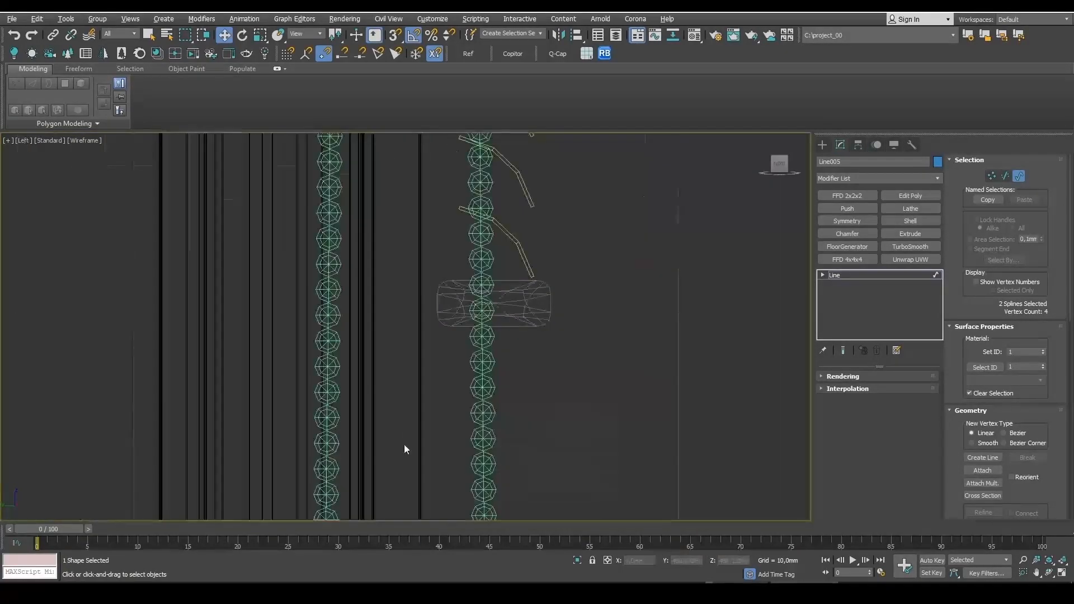
scroll(429, 401, "down", 10)
scroll(543, 292, "up", 3)
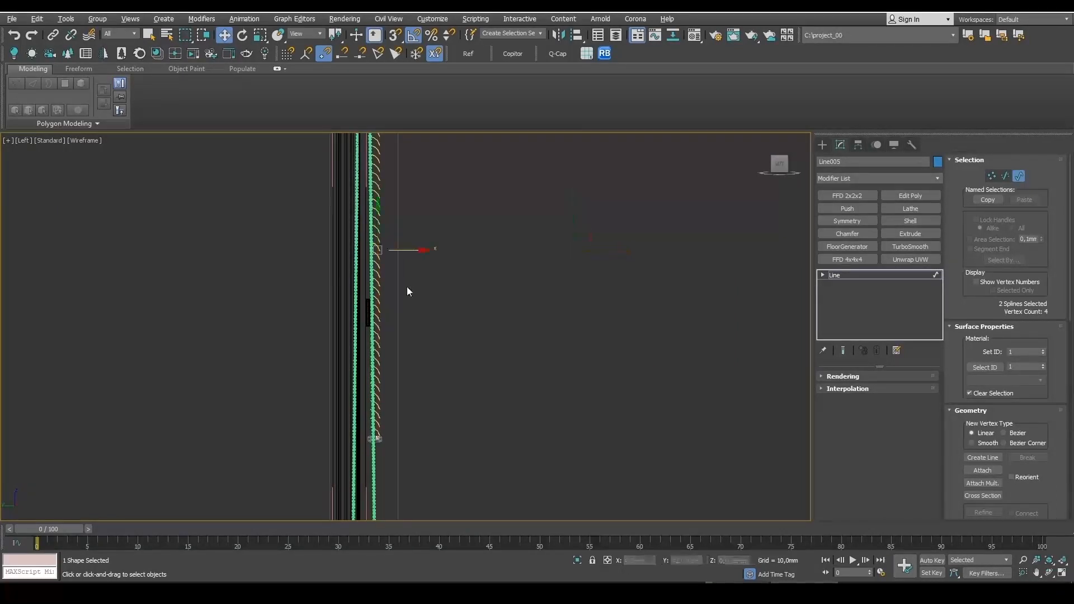
scroll(408, 287, "up", 2)
left_click_drag(386, 232, 383, 229)
middle_click_drag(412, 252, 486, 320)
scroll(477, 318, "up", 2)
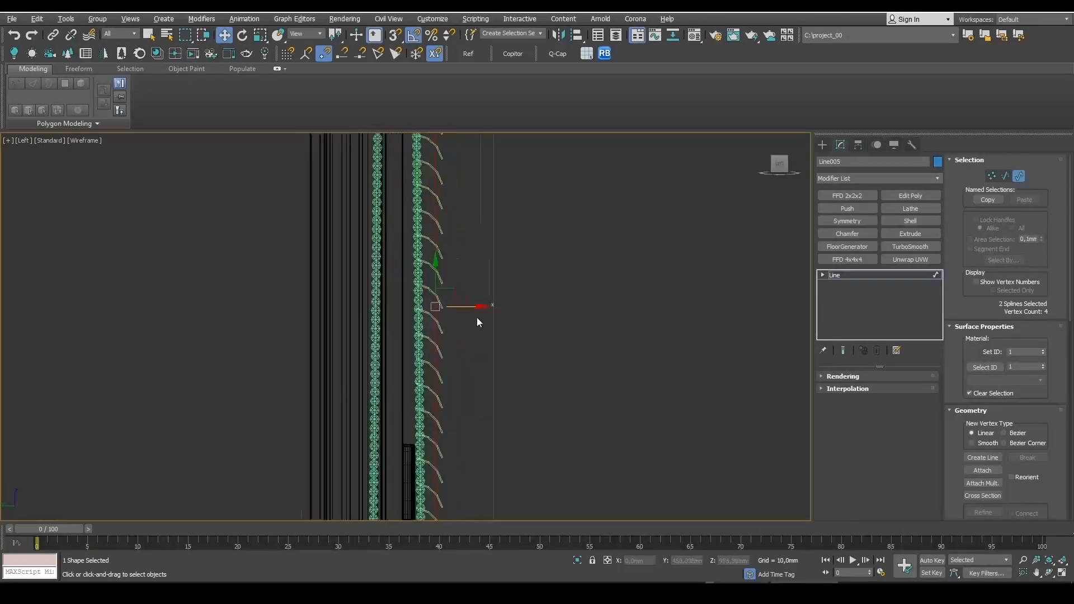
- Clone the two splines a short distance toward the window to form a second pair of cords
scroll(477, 317, "up", 2)
left_click_drag(454, 302, 438, 303)
scroll(548, 375, "down", 5)
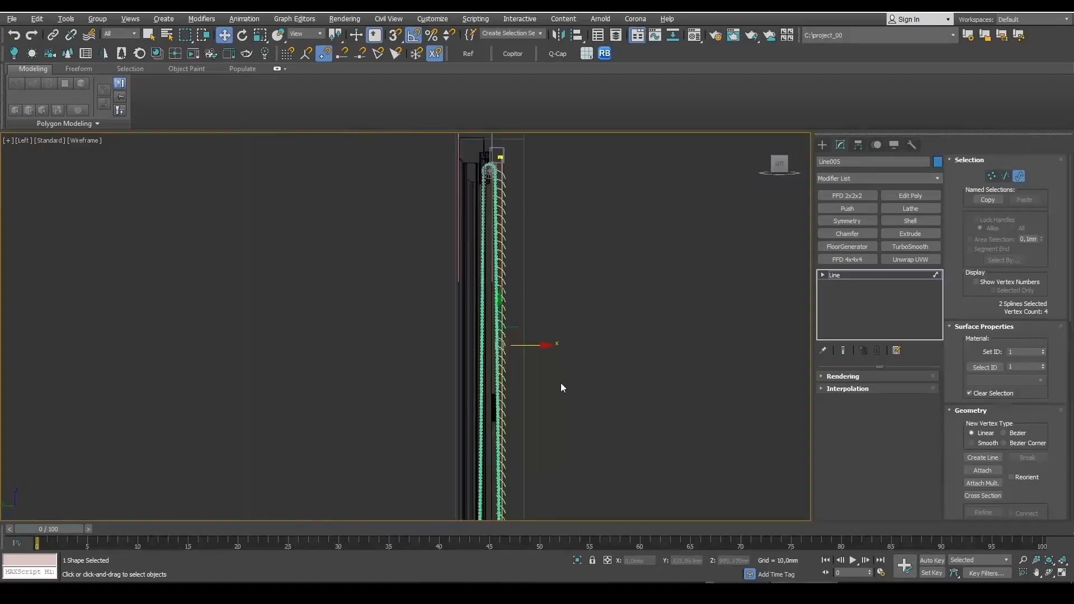
- Enable the cord splines in the viewport and renderer, and set their radial Sides to 6
key("alt+w")
middle_click(609, 424)
key("alt+w")
scroll(595, 418, "down", 6)
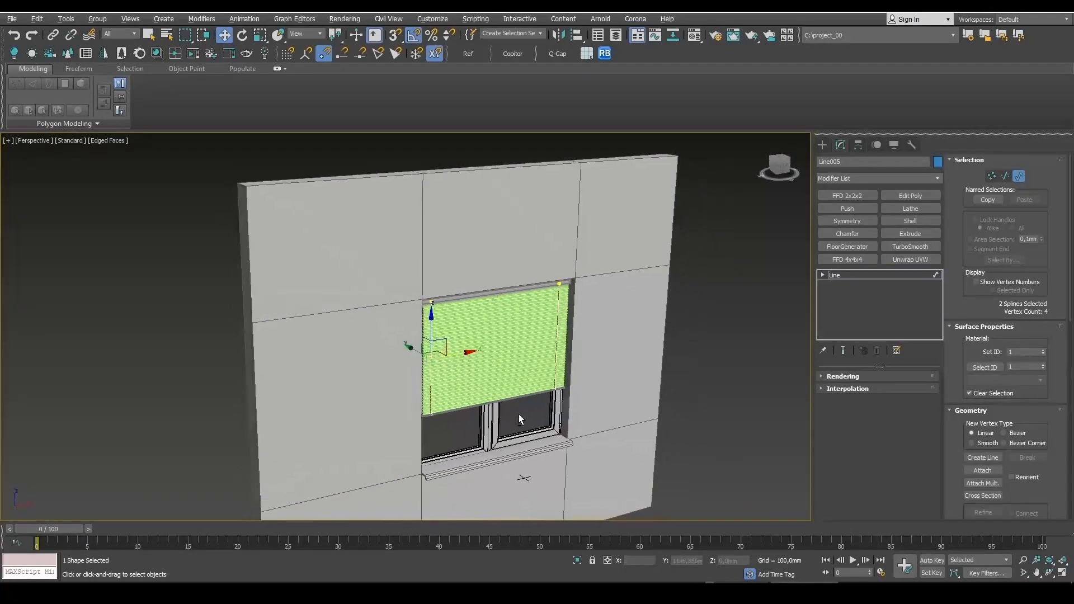
scroll(528, 284, "up", 6)
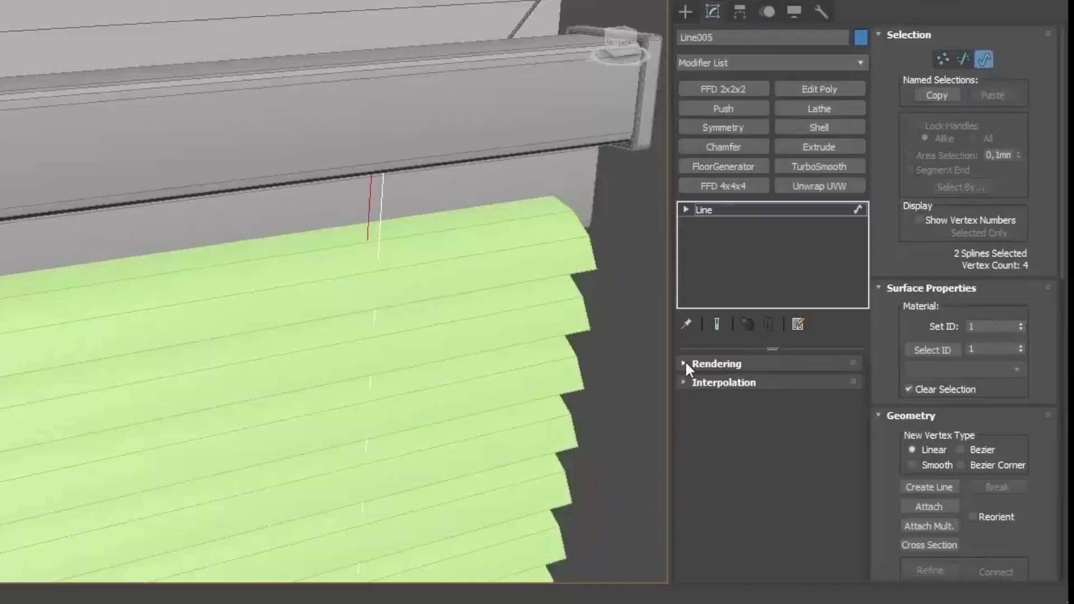
left_click(823, 375)
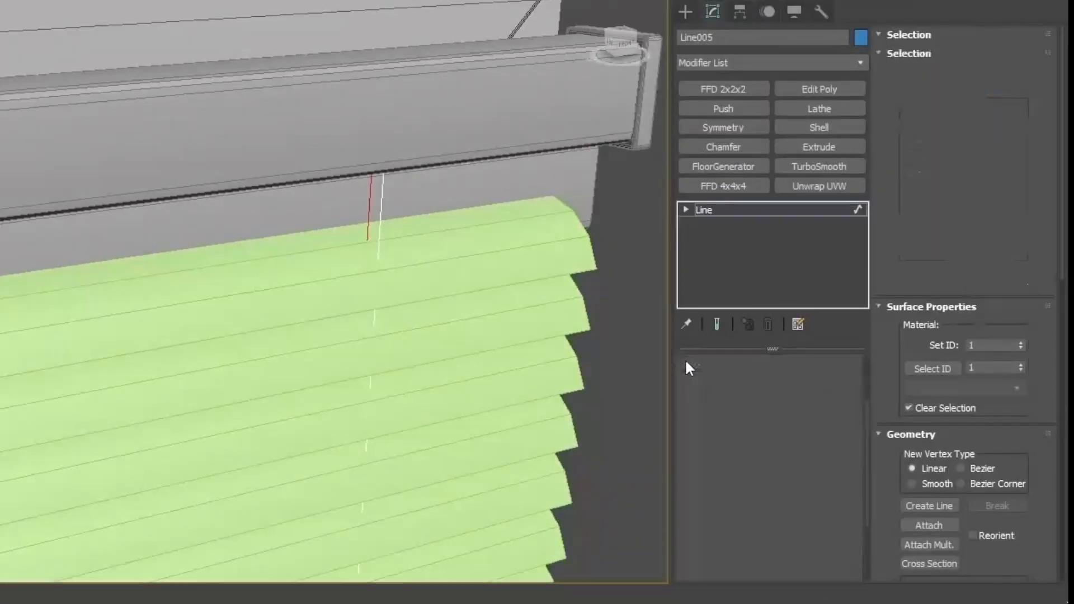
scroll(840, 402, "up", 3)
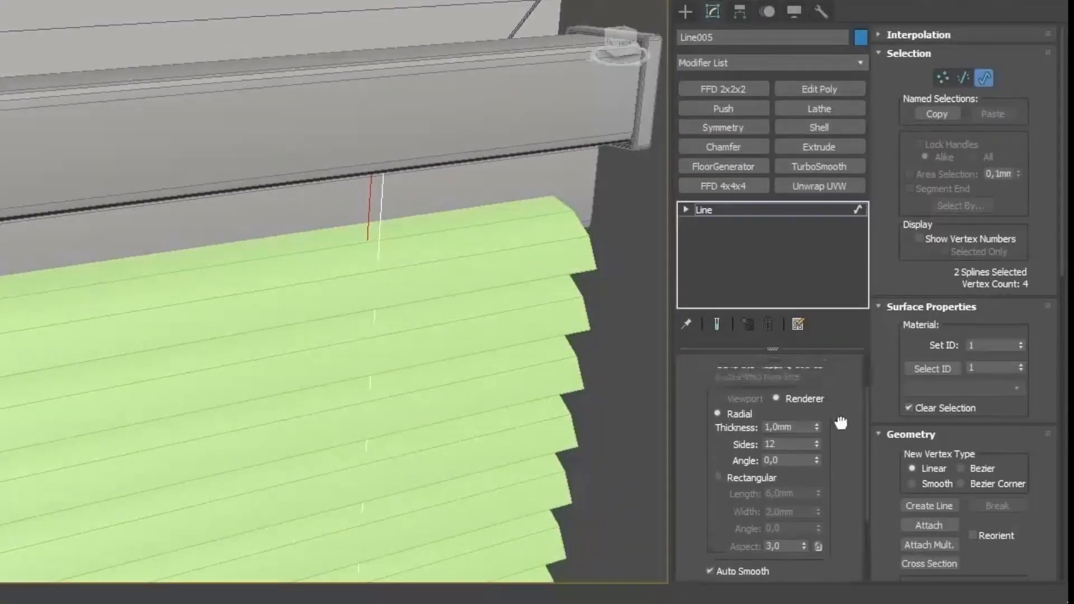
left_click(726, 393)
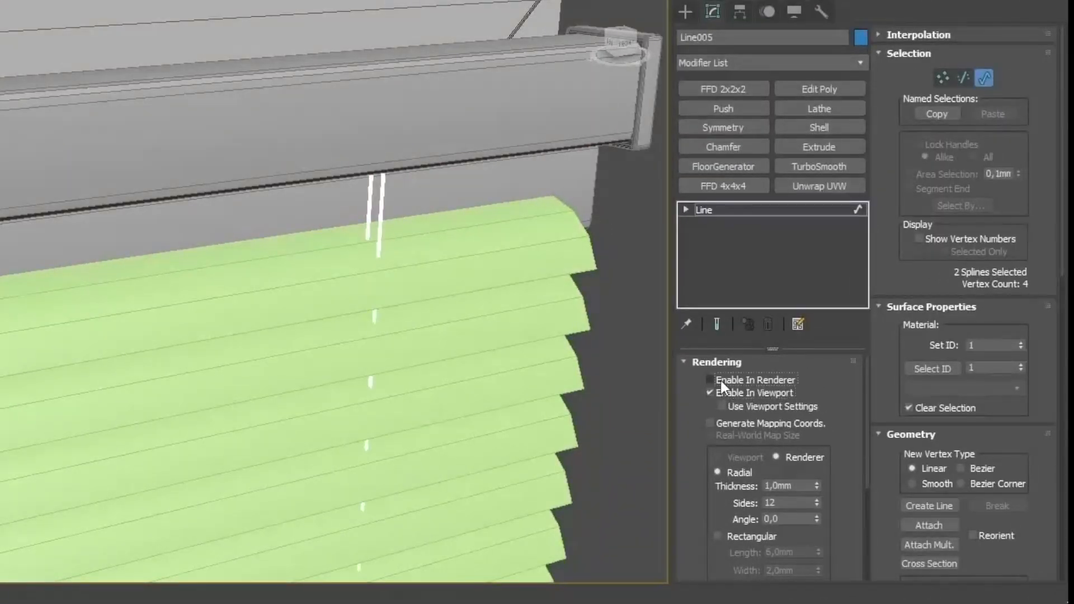
left_click(721, 381)
scroll(823, 492, "down", 1)
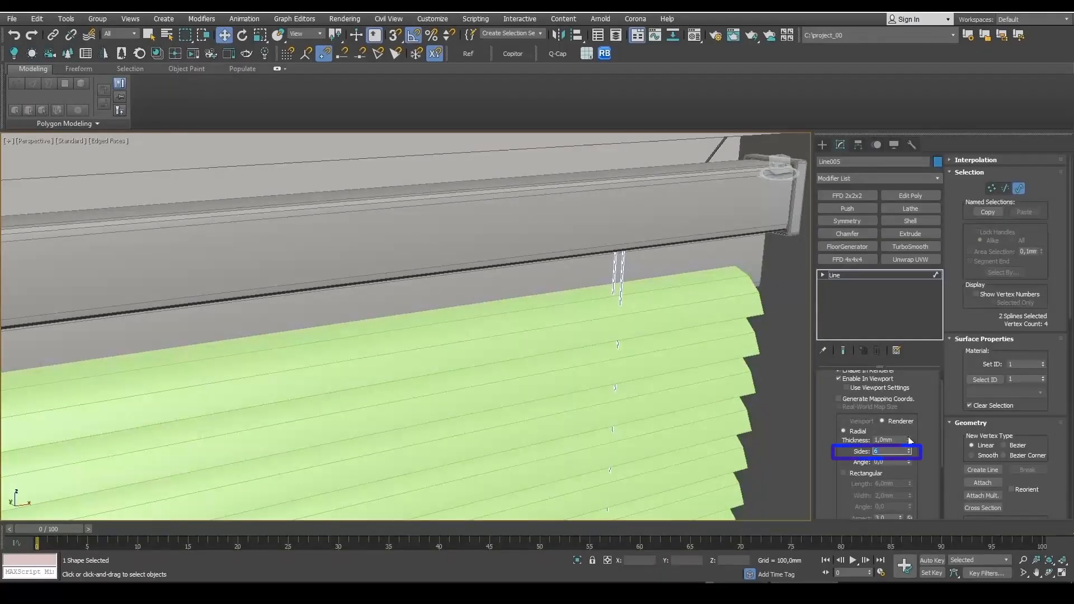
- Set the cord splines' radial Thickness to 3 mm and turn off the edged-faces display in the Perspective view
type("3")
key("Return")
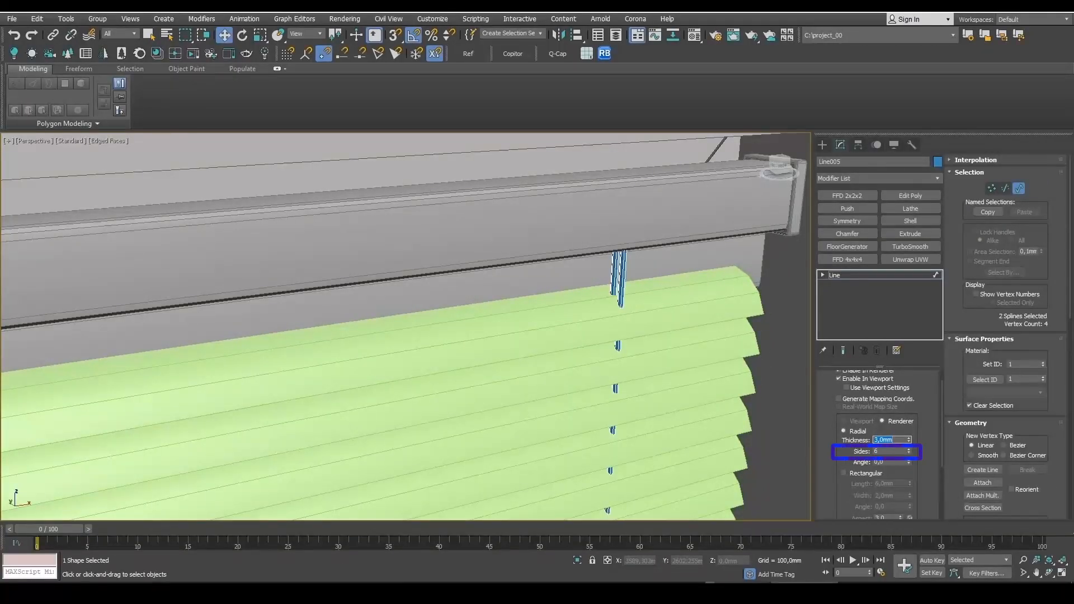
scroll(803, 446, "down", 3)
middle_click_drag(727, 388, 672, 331)
scroll(679, 331, "down", 1)
key("F4")
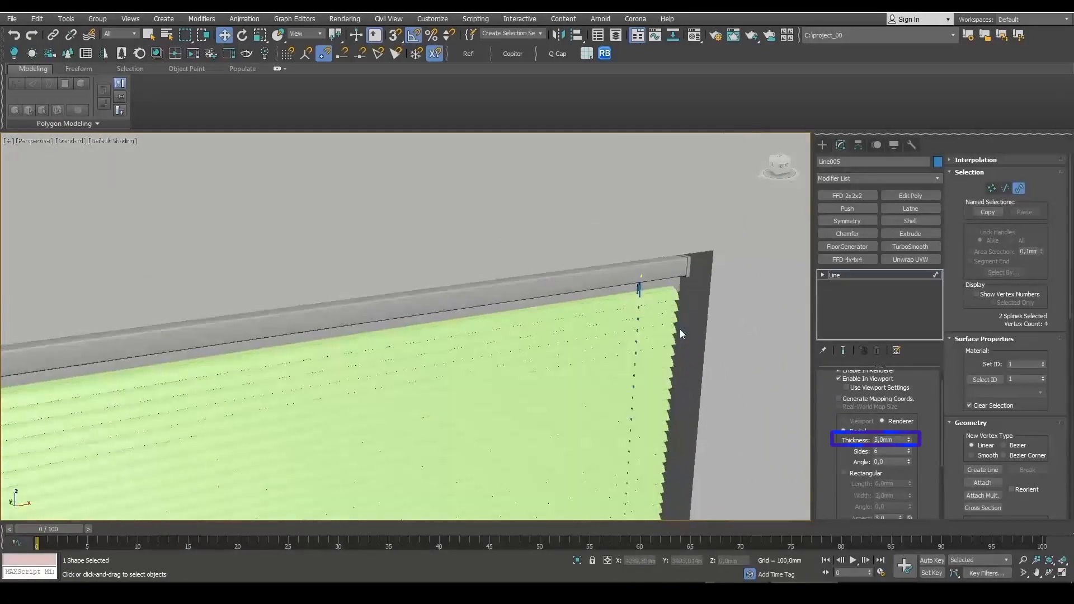
- Examine the cords and slats from several sides, including the blind's lower edge at the bottom bar
scroll(680, 331, "down", 3)
middle_click_drag(655, 381, 621, 303)
middle_click_drag(621, 302, 567, 292, "alt")
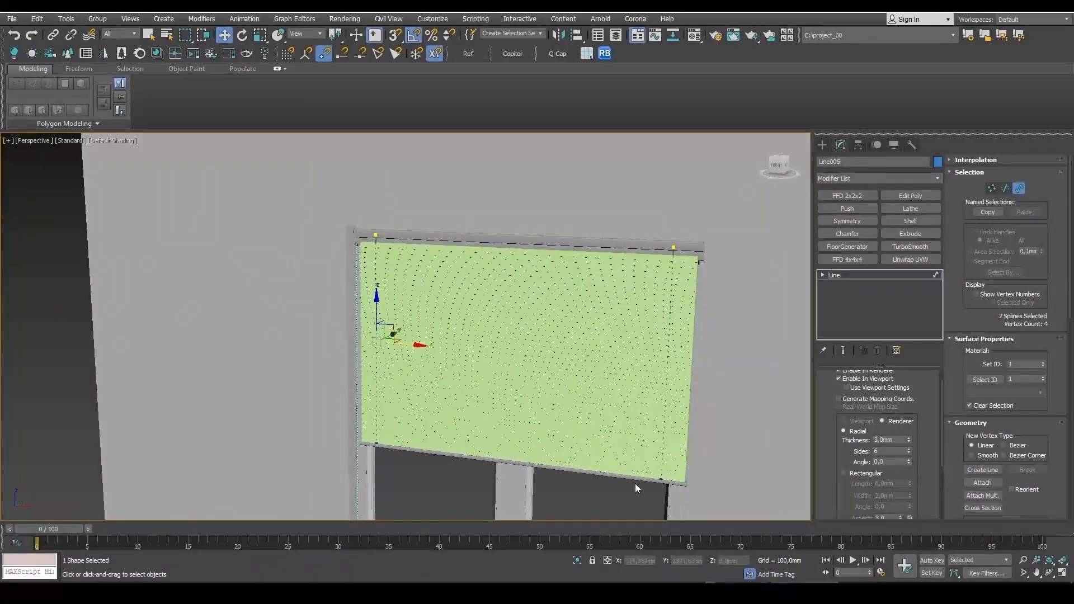
middle_click_drag(636, 485, 602, 328)
scroll(602, 328, "up", 4)
scroll(670, 274, "down", 1)
middle_click_drag(666, 228, 648, 314)
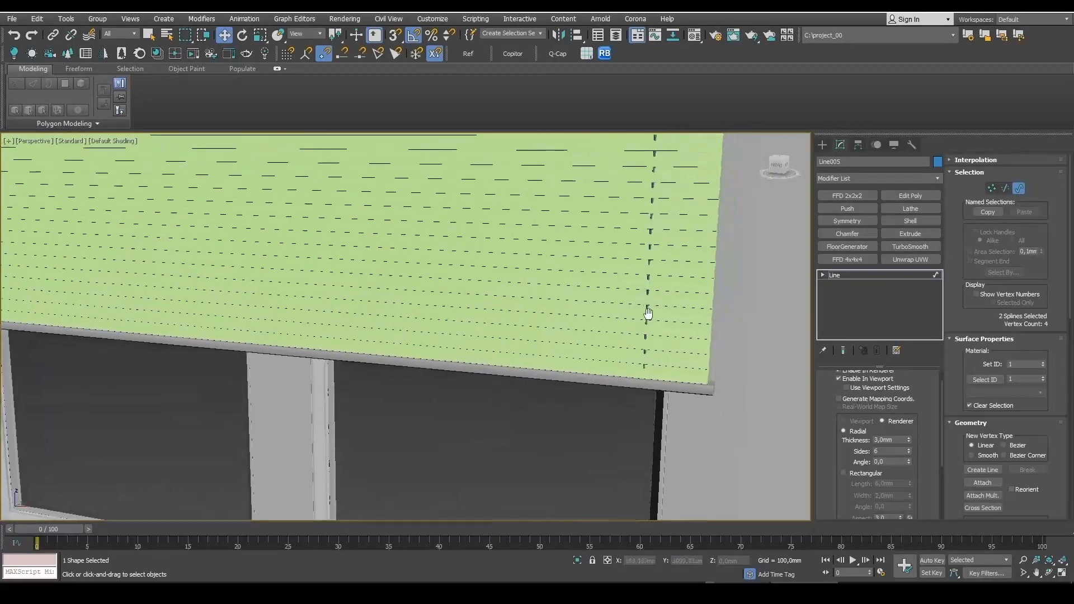
scroll(648, 315, "down", 4)
middle_click_drag(576, 326, 607, 340, "alt")
middle_click_drag(546, 282, 568, 337)
scroll(547, 358, "down", 5)
scroll(486, 395, "up", 5)
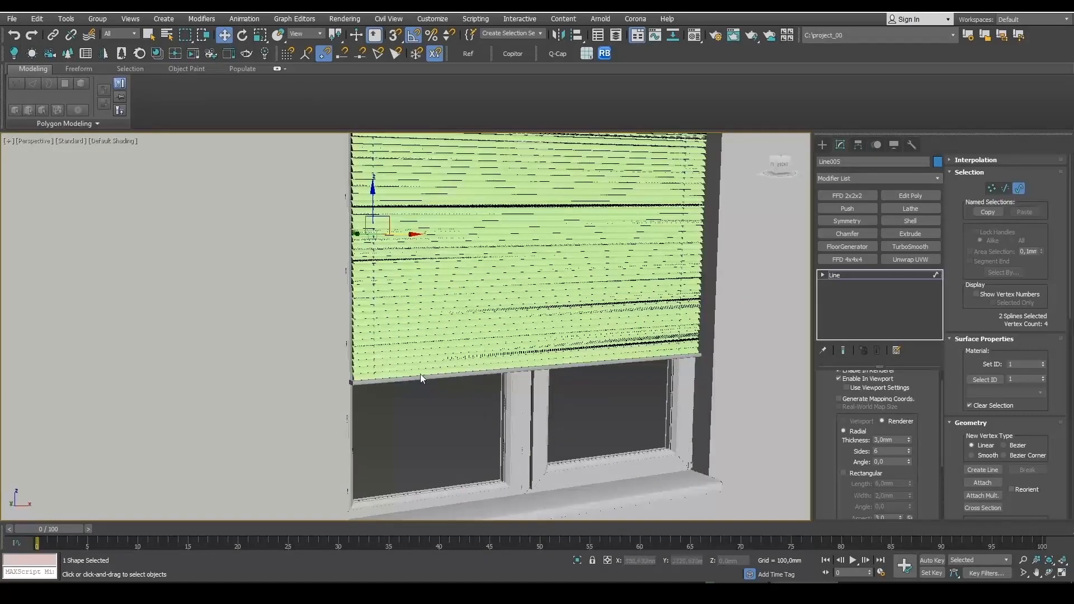
- Leave spline editing and select the slats as elements at the Editable Poly level beneath the Shell modifier
left_click(1020, 188)
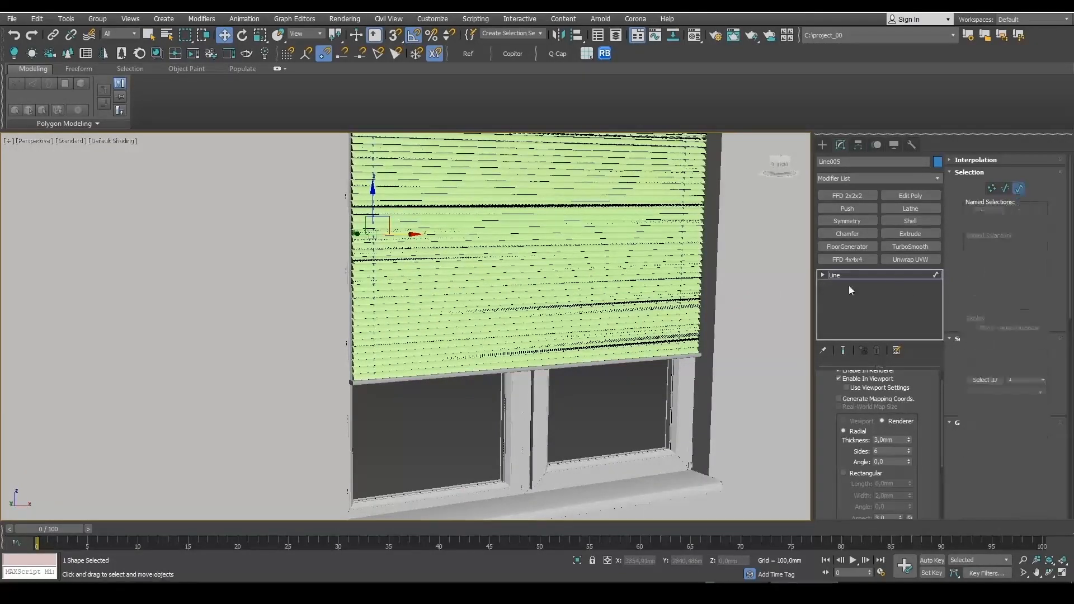
scroll(384, 384, "up", 4)
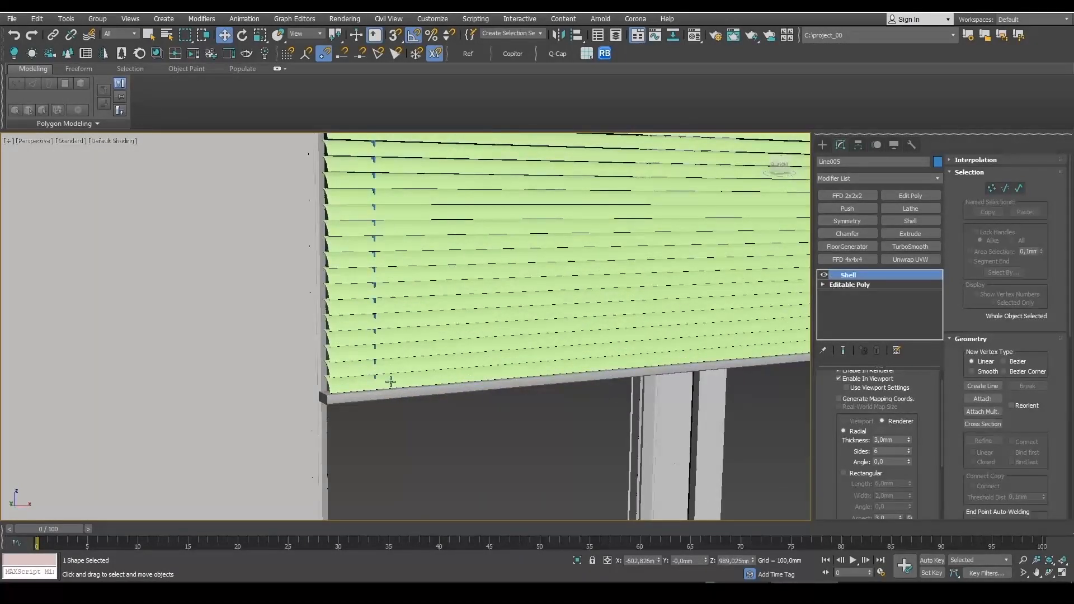
left_click(391, 382)
left_click(867, 284)
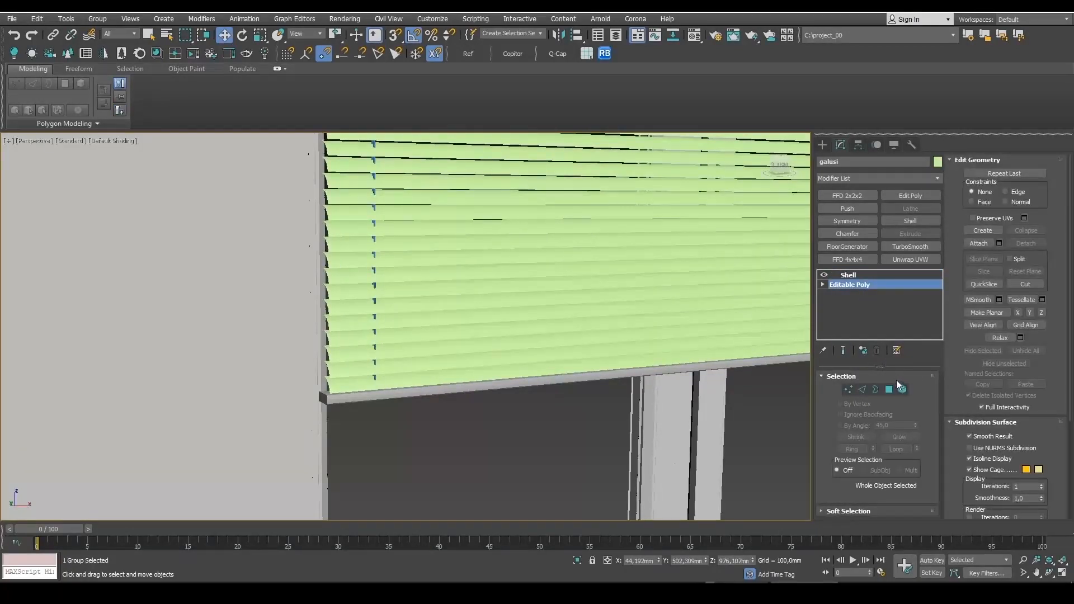
left_click(902, 390)
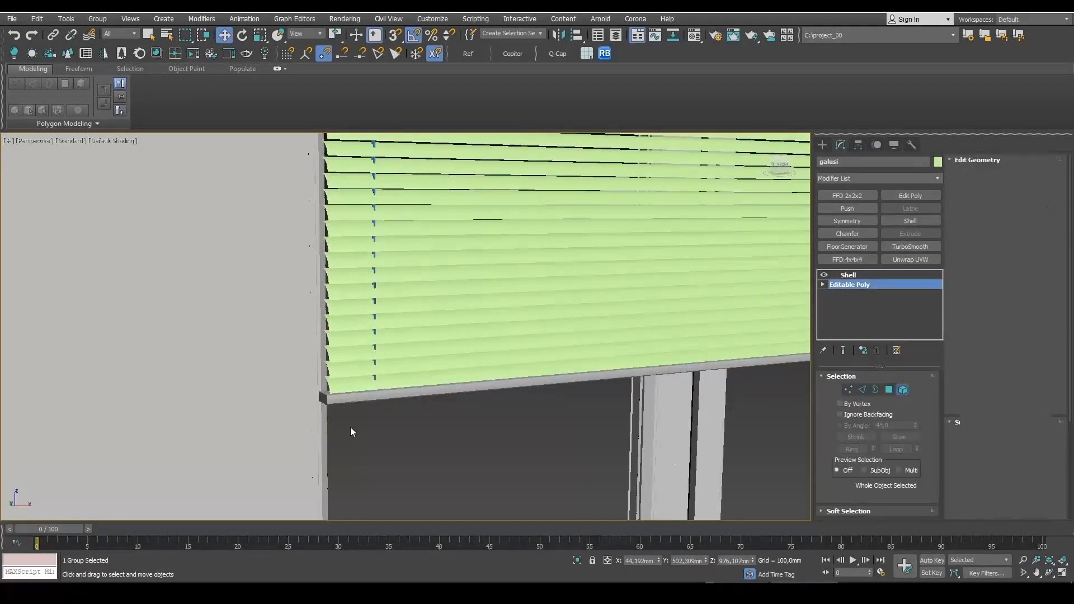
left_click(320, 390)
scroll(417, 414, "up", 3)
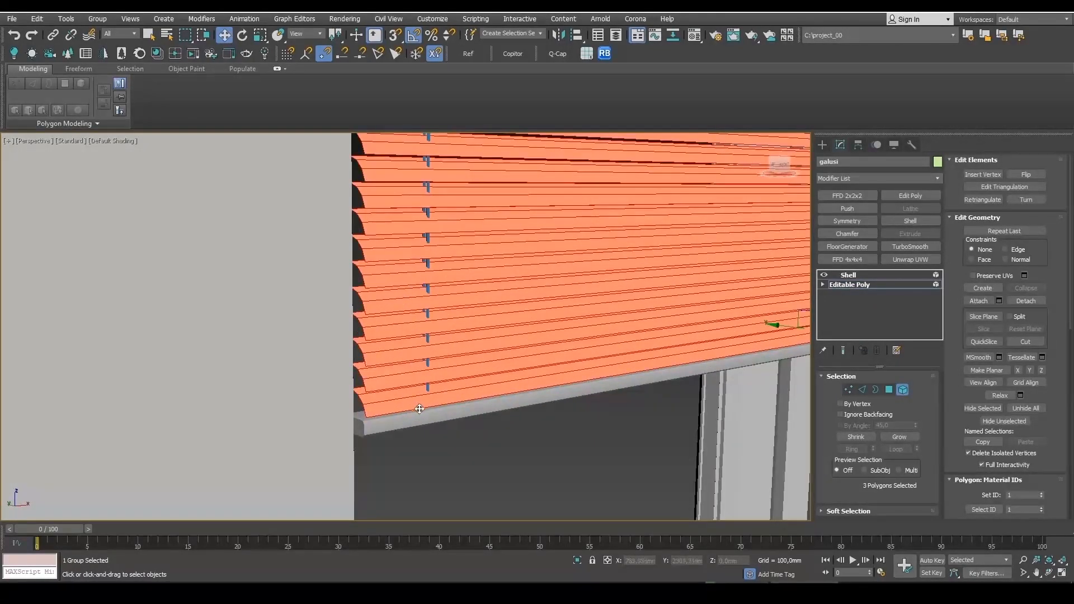
left_click(481, 412)
left_click(426, 400)
- Set the transform center to the selection center and rotate the slats by -5 degrees about X
middle_click_drag(762, 357, 600, 367, "alt")
key("e")
scroll(668, 331, "up", 1)
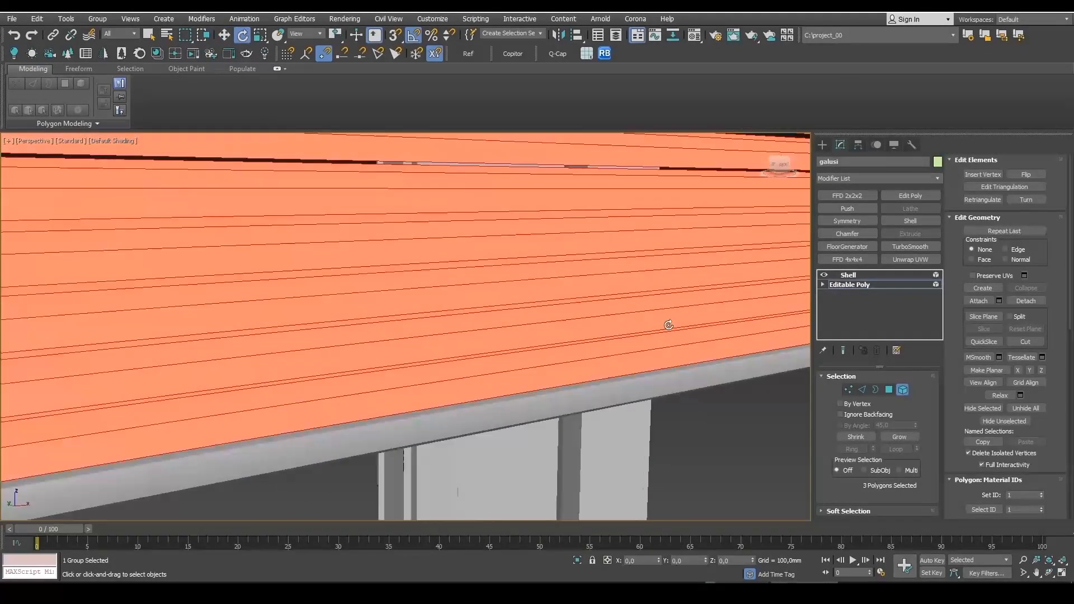
scroll(668, 334, "down", 1)
left_click(337, 38)
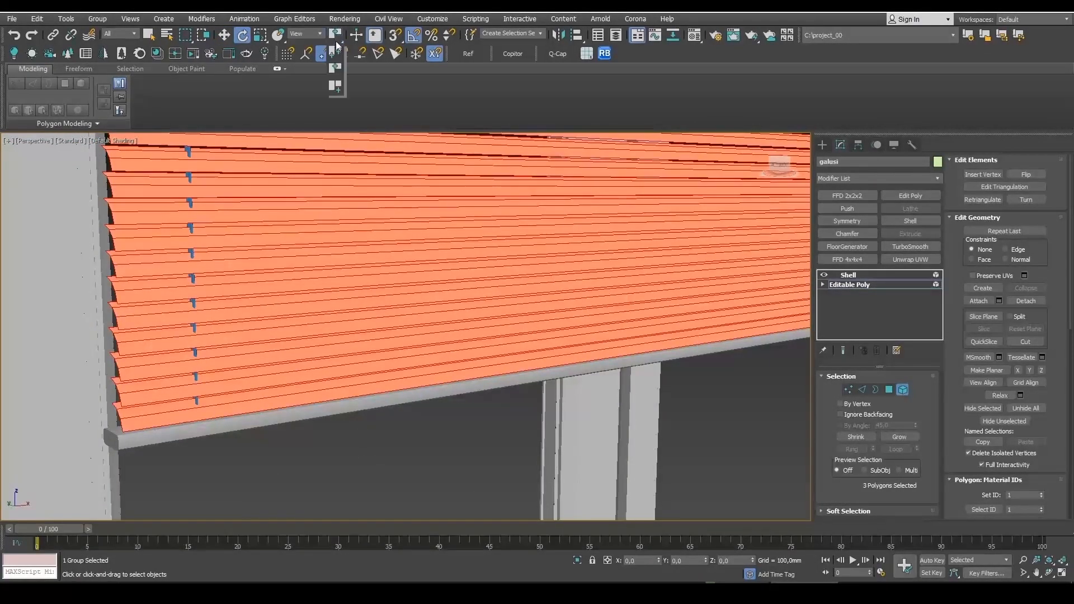
left_click(338, 56)
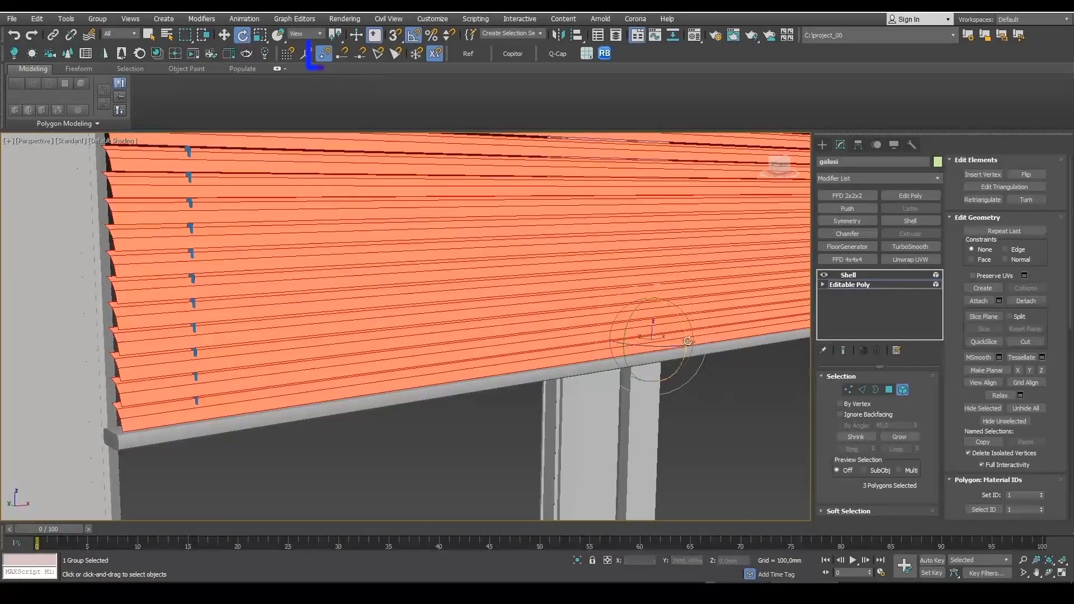
middle_click_drag(683, 358, 703, 335, "alt")
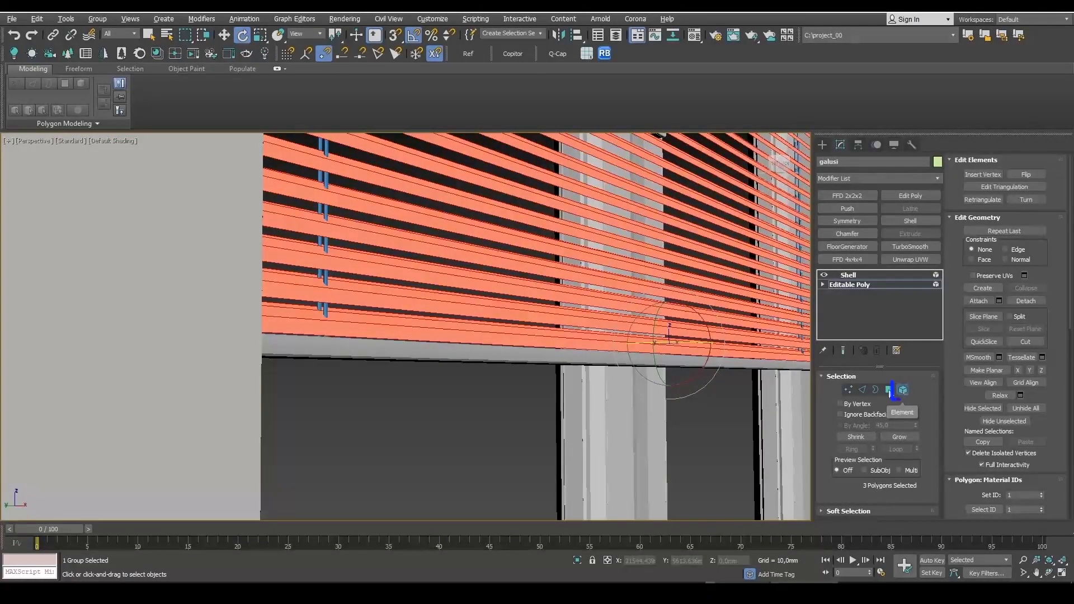
left_click_drag(703, 330, 700, 319)
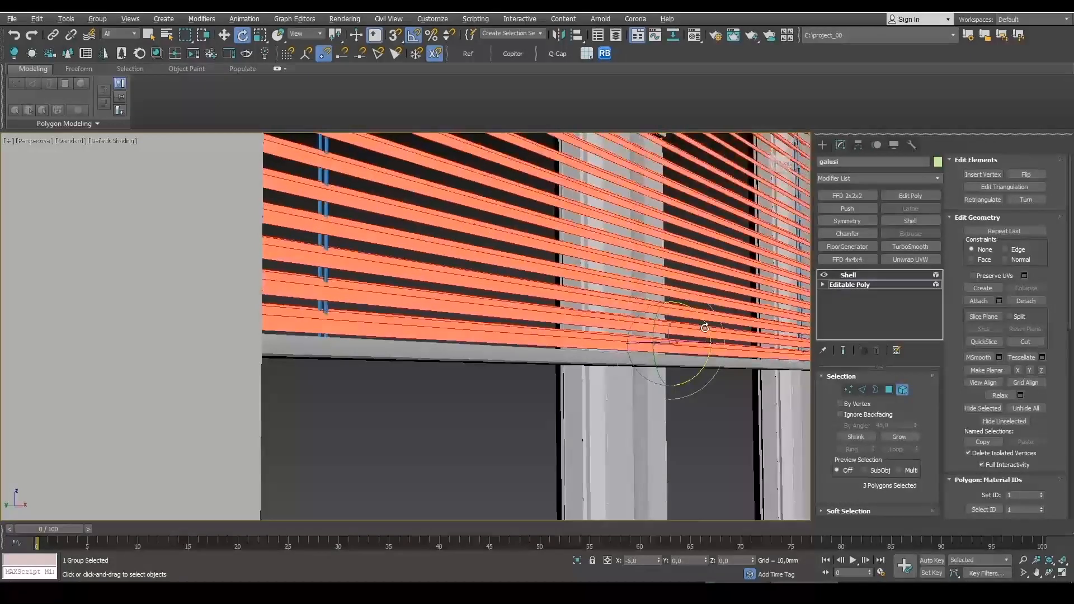
- Turn on the modifier stack's end result so the shelled slats show in the Left view while editing elements
key("alt+w")
key("alt+w")
scroll(446, 446, "up", 15)
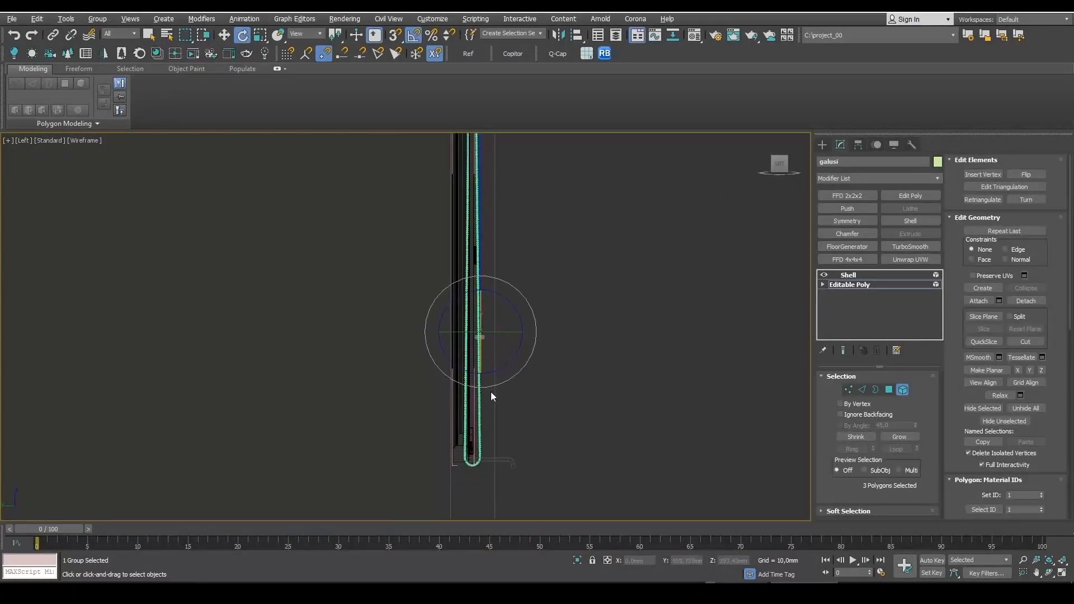
scroll(391, 309, "up", 8)
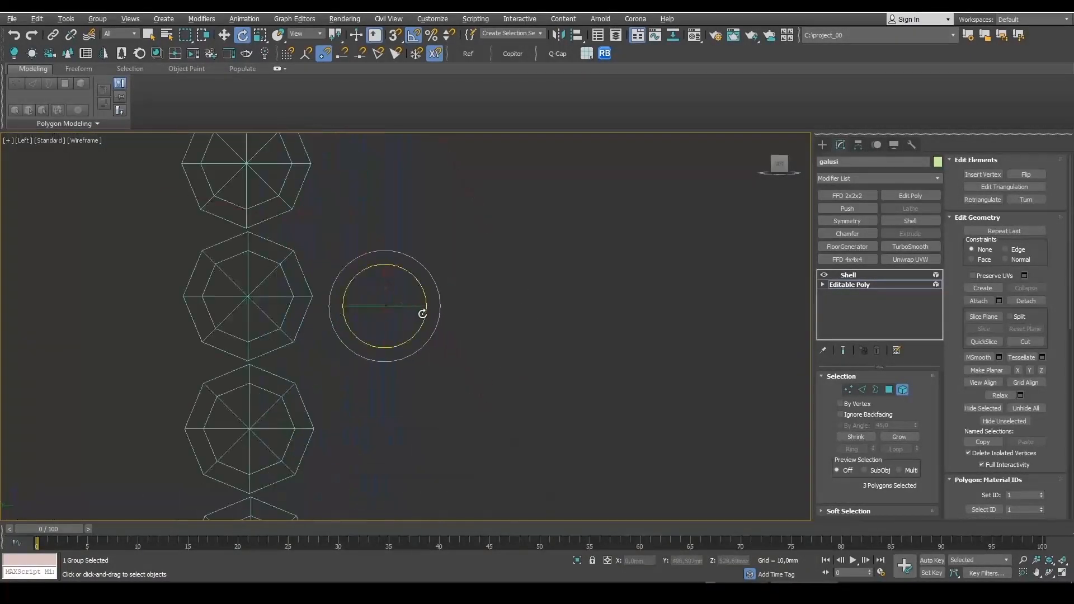
left_click(843, 351)
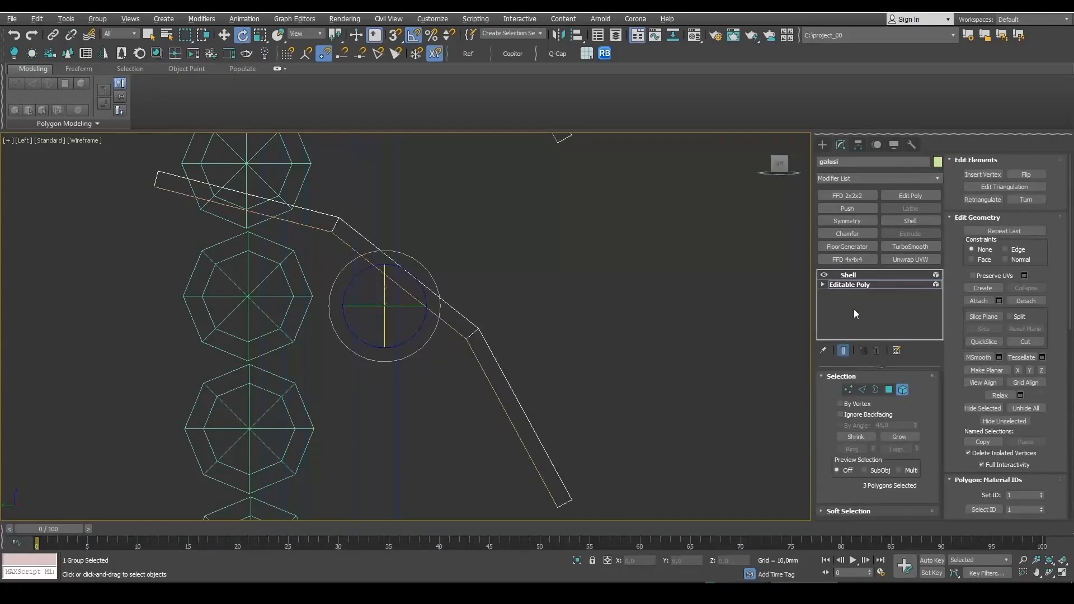
- Rotate the slats in the Left view until they lie level, then check the open blind in Perspective
scroll(680, 314, "down", 4)
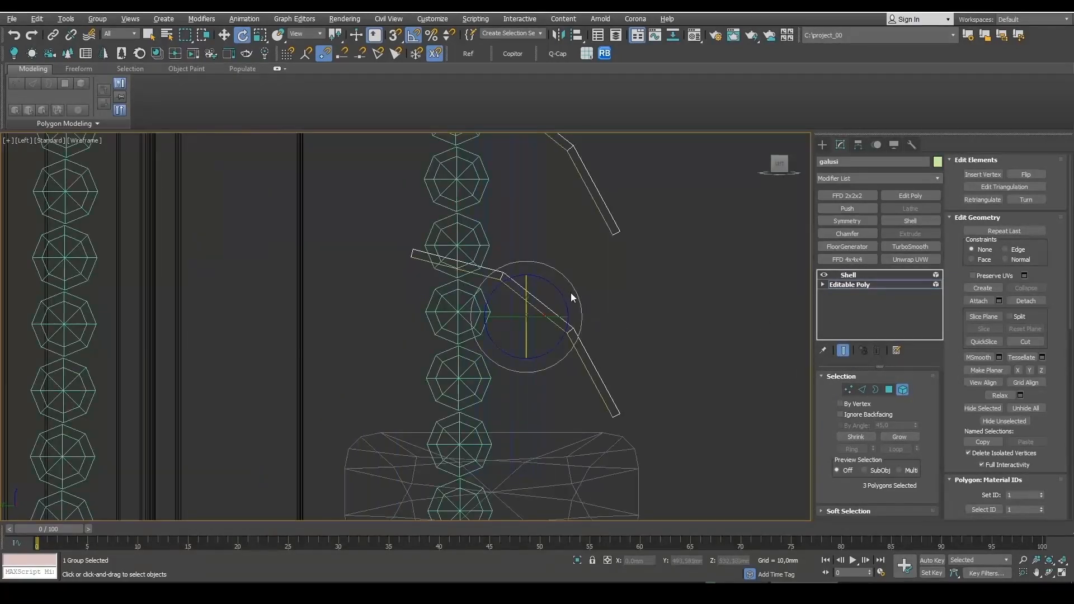
left_click_drag(566, 297, 577, 270)
scroll(590, 292, "down", 5)
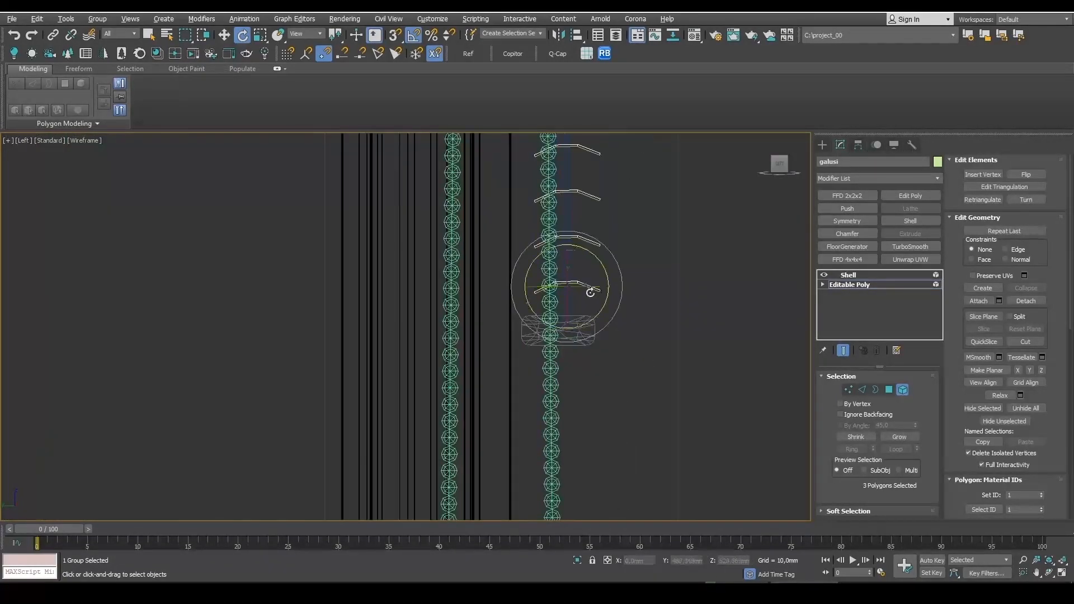
scroll(590, 292, "down", 5)
key("alt+w")
middle_click(695, 406)
key("alt+w")
scroll(660, 415, "down", 8)
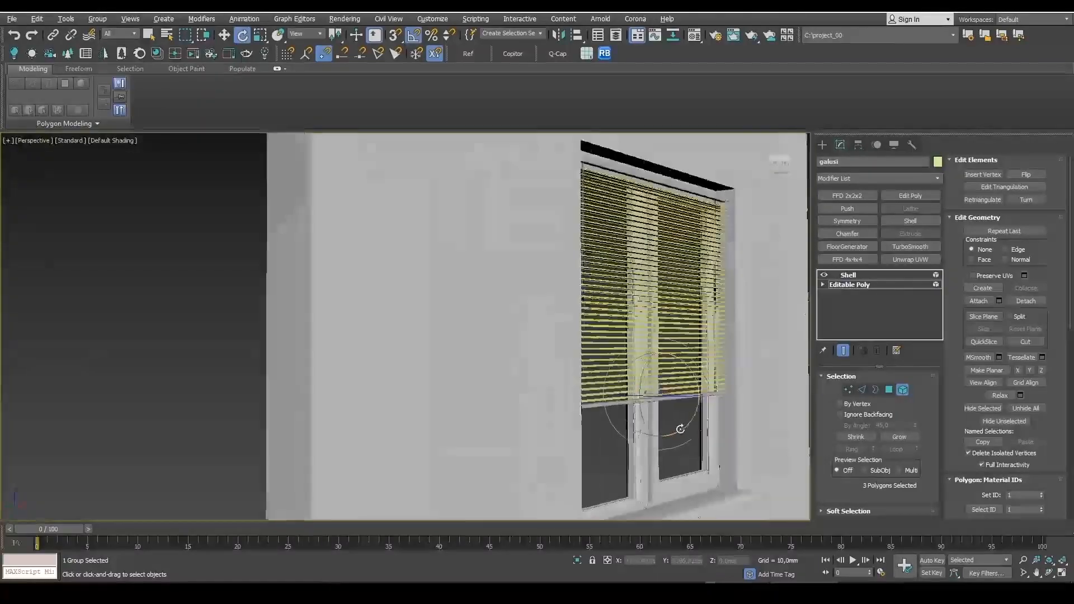
middle_click_drag(680, 429, 618, 411)
- Rotate the slats in the Left view to a partly tilted angle and check them in Perspective
key("alt+w")
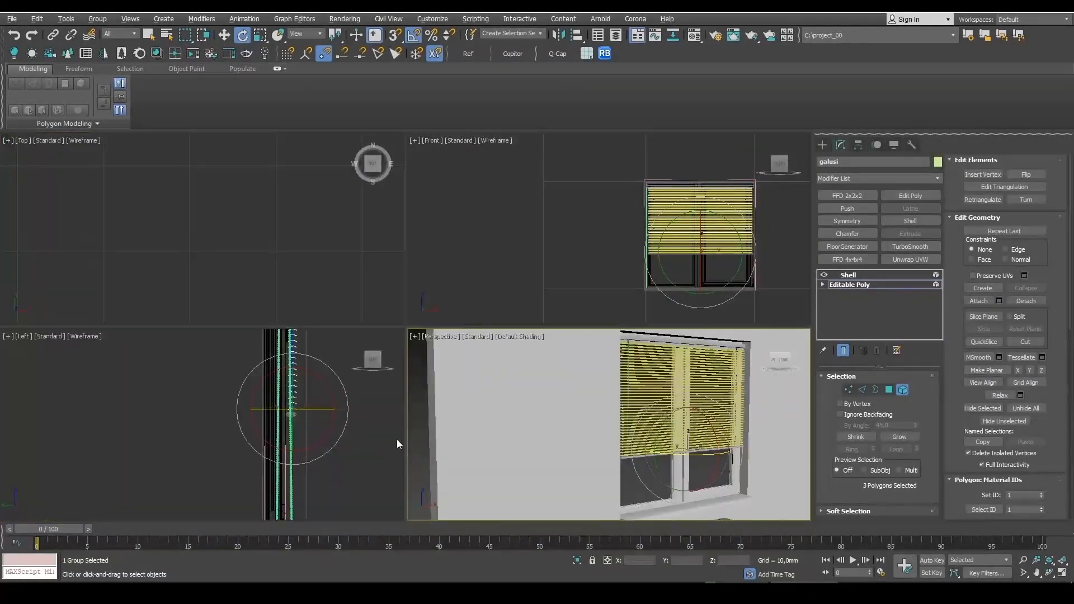
middle_click(388, 424)
key("alt+w")
scroll(592, 281, "up", 8)
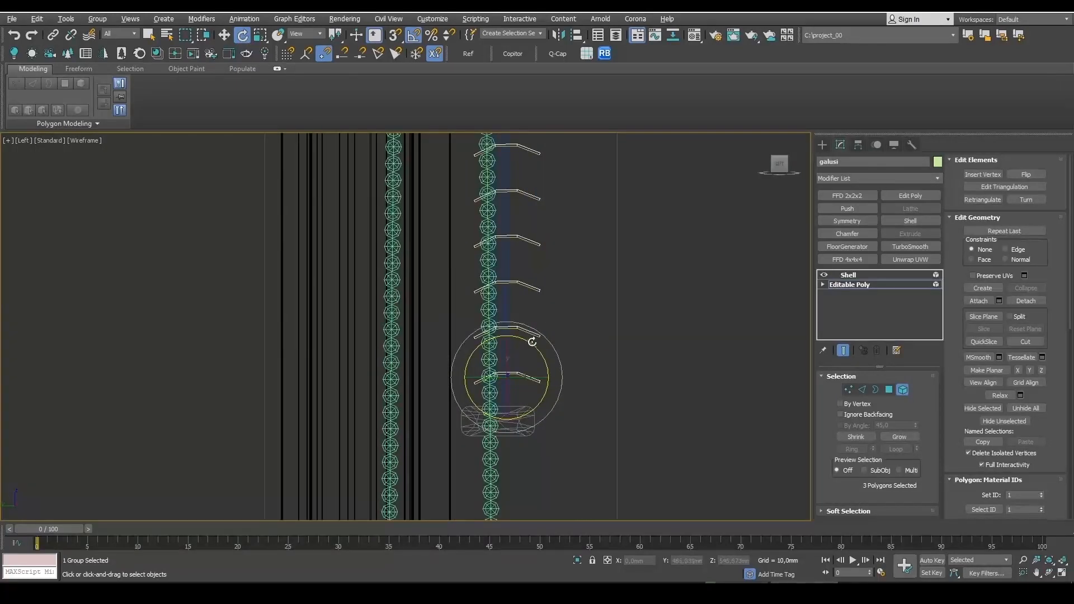
key("alt+w")
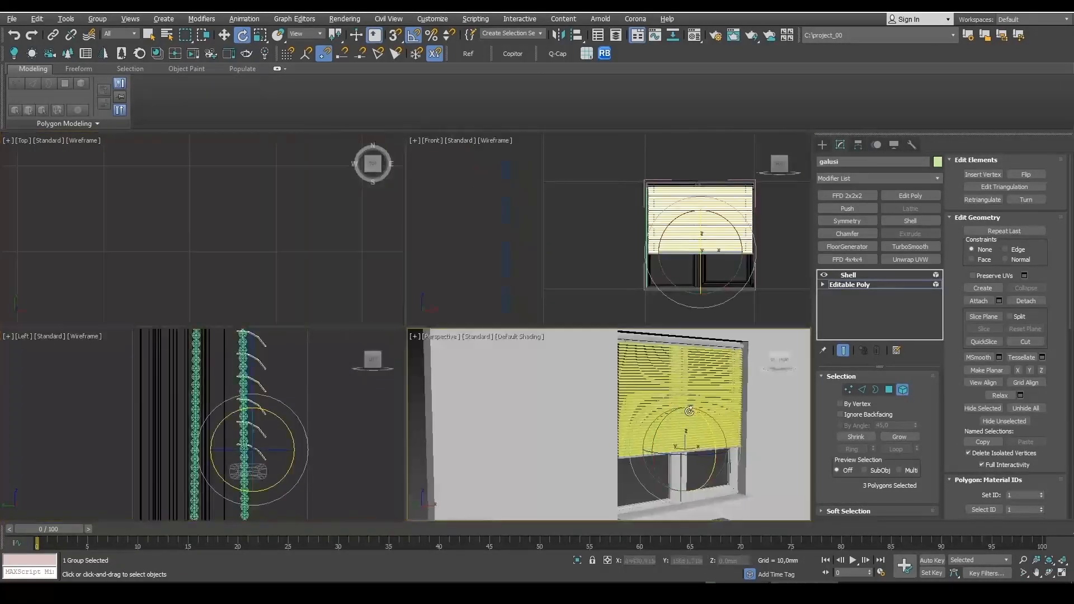
middle_click(671, 414)
key("alt+w")
key("alt+w")
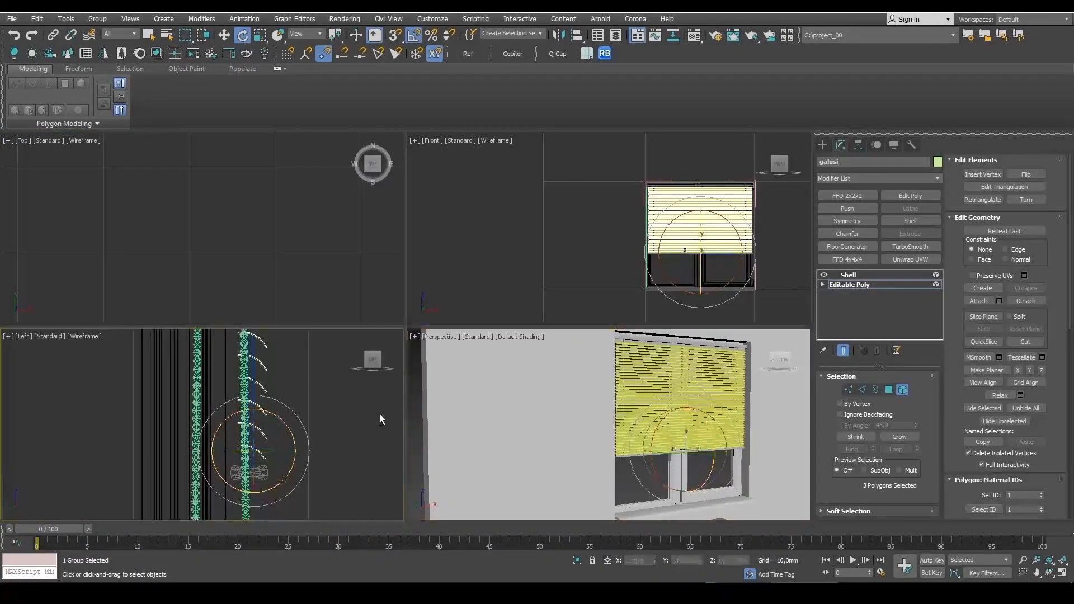
- Rotate the slats by -50 degrees in the Left view to close the blind, and restore edged faces in Perspective
middle_click(380, 417)
key("alt+w")
scroll(606, 338, "up", 2)
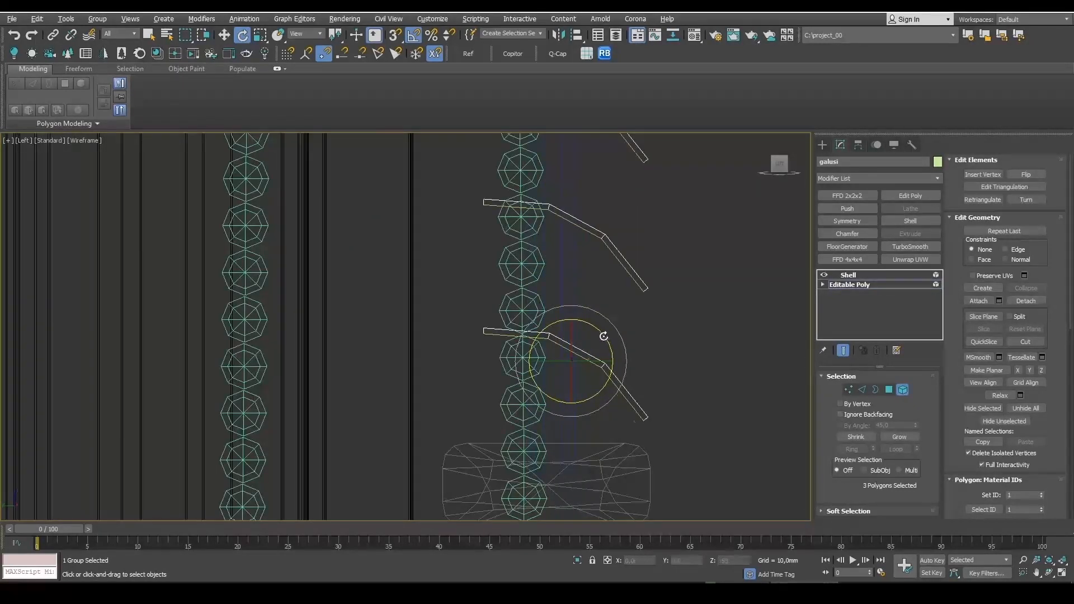
left_click_drag(604, 336, 616, 358)
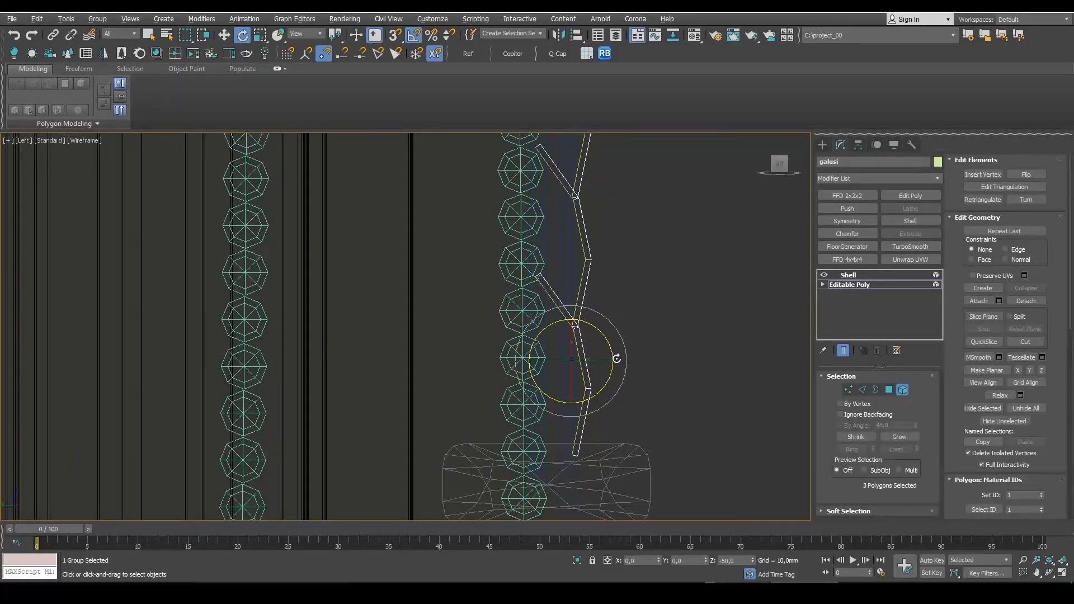
key("alt+w")
middle_click(696, 452)
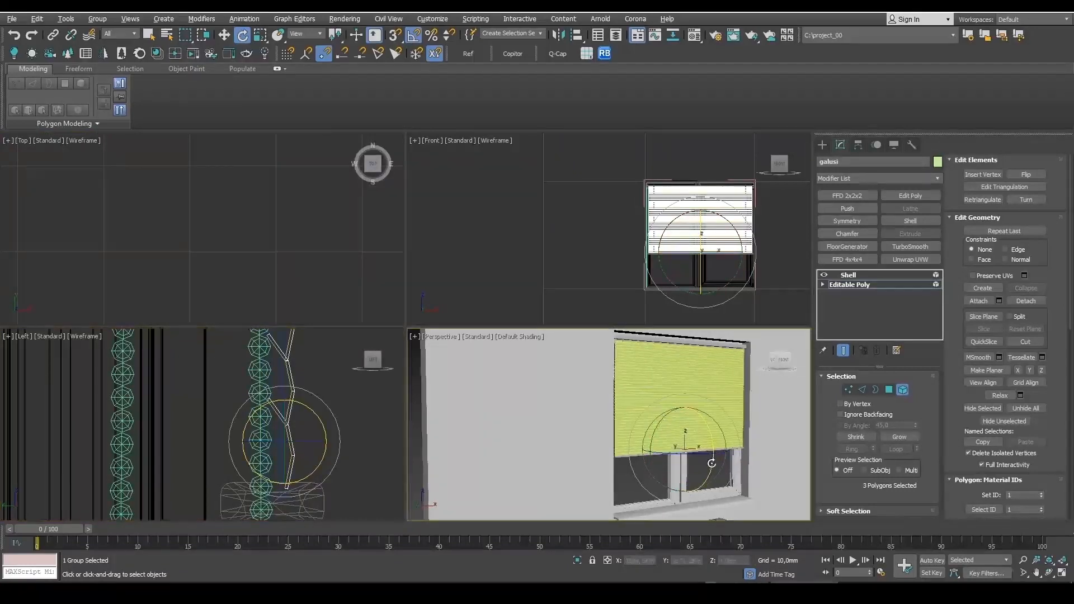
key("alt+w")
key("F4")
mouse_move(695, 452)
middle_mouse_down("alt")
mouse_move(667, 432)
mouse_move(685, 439)
middle_mouse_up("alt")
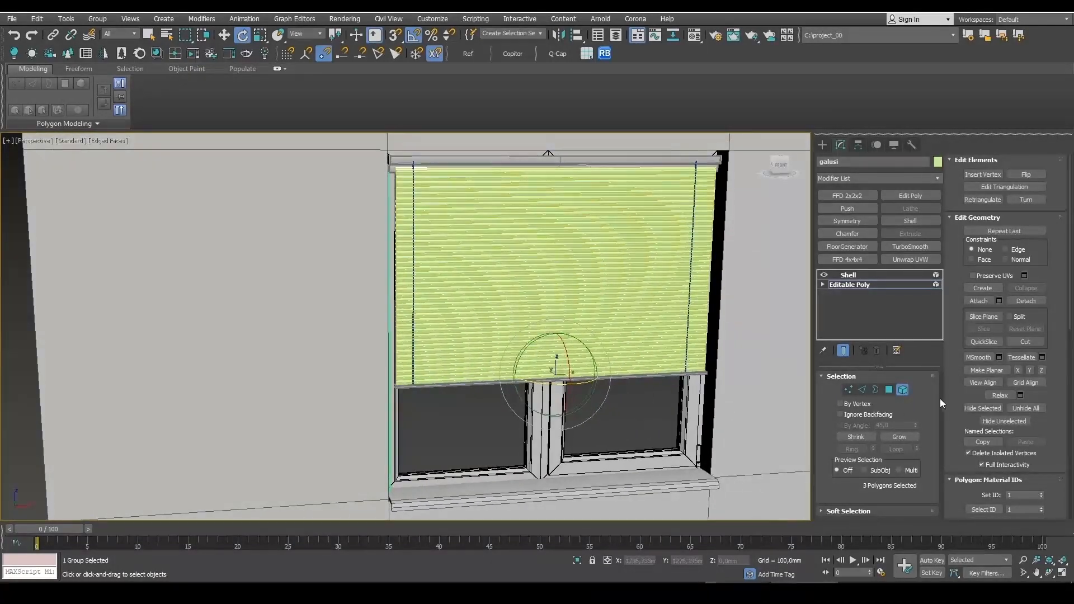
- Exit element editing and change the slats' object color to the light gray custom color
left_click(902, 389)
middle_click_drag(455, 405, 316, 400, "alt")
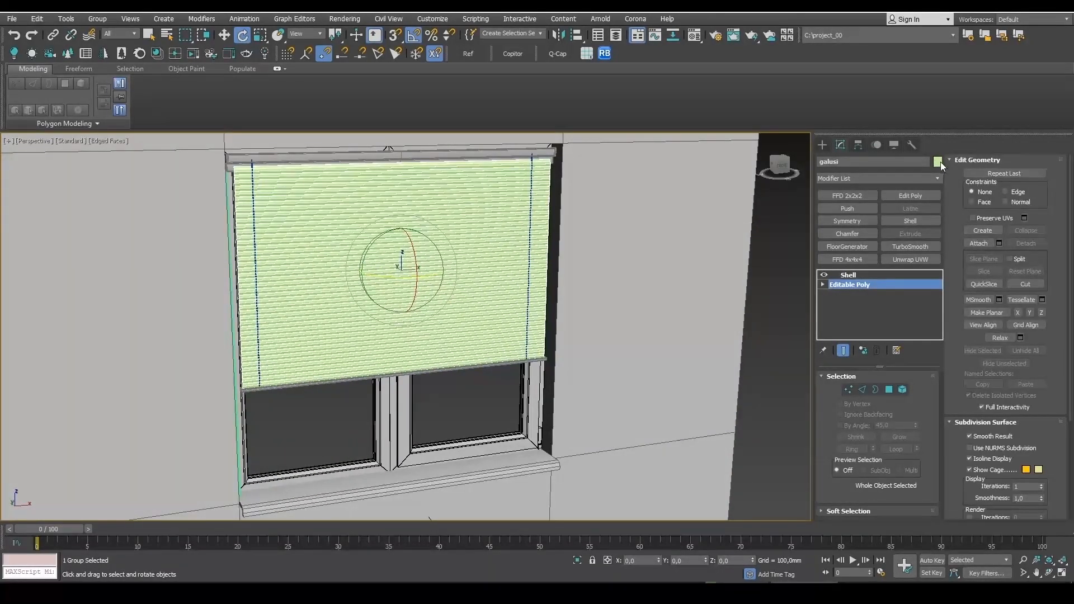
left_click(610, 323)
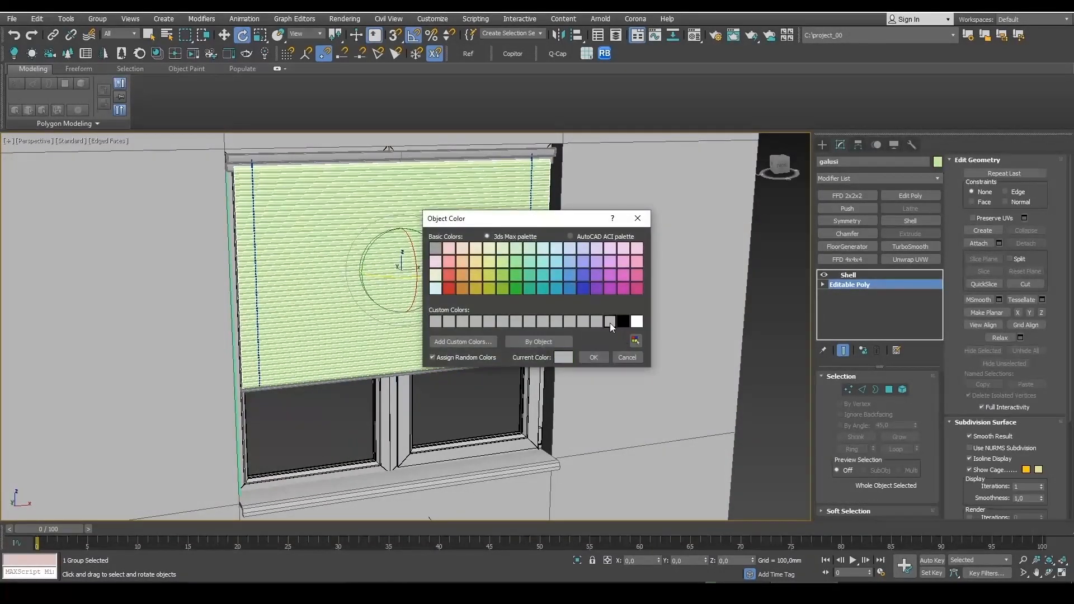
left_click(595, 360)
- Select the cords and change their object color to the same light gray as the slats
middle_click_drag(497, 359, 532, 369)
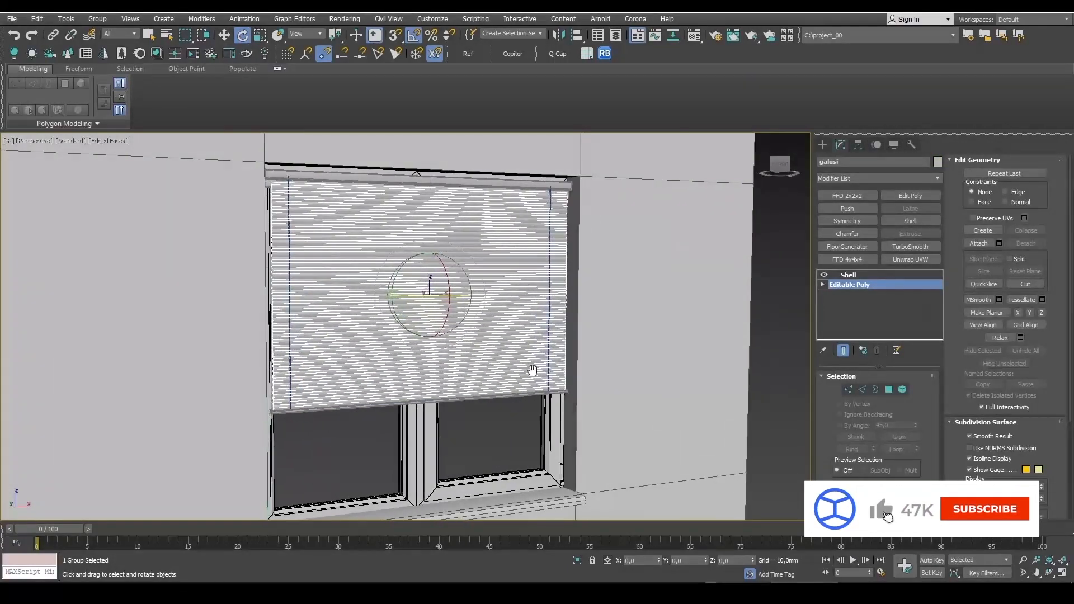
scroll(549, 196, "up", 8)
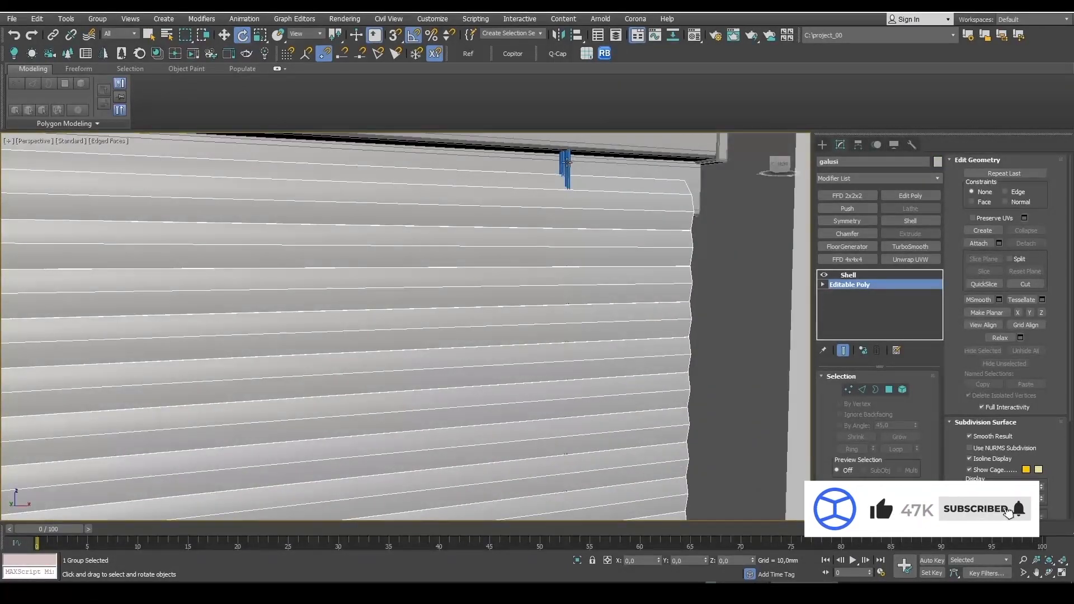
left_click(567, 163)
left_click(937, 162)
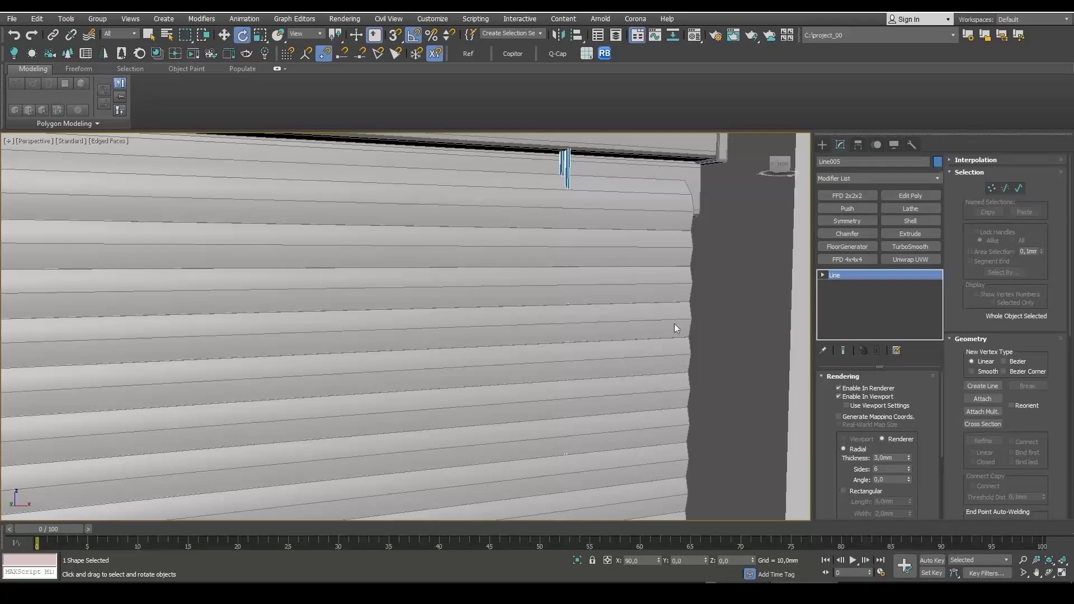
left_click(595, 357)
scroll(595, 355, "down", 10)
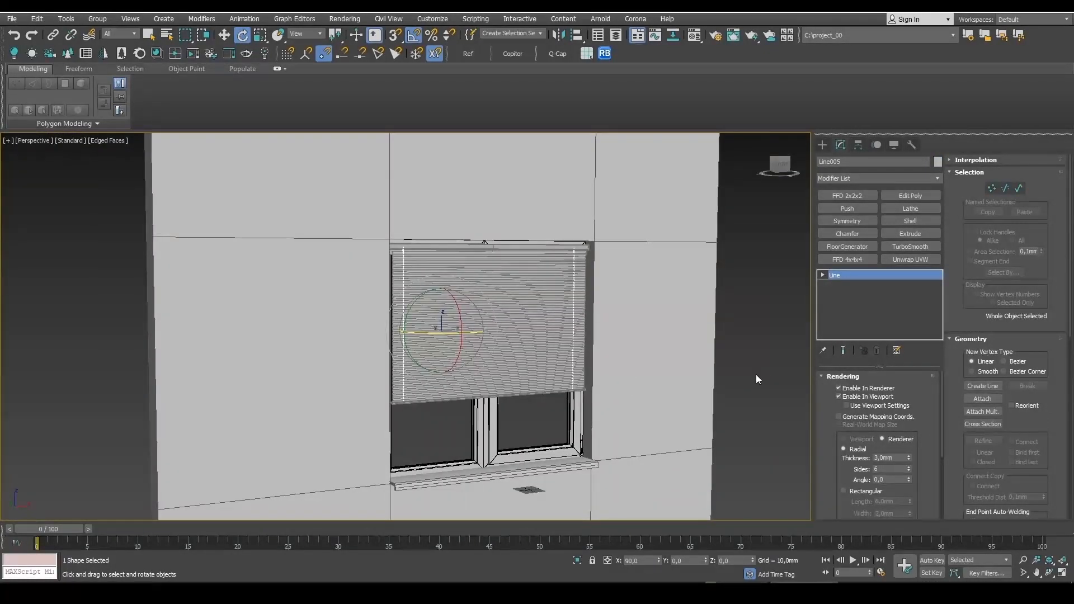